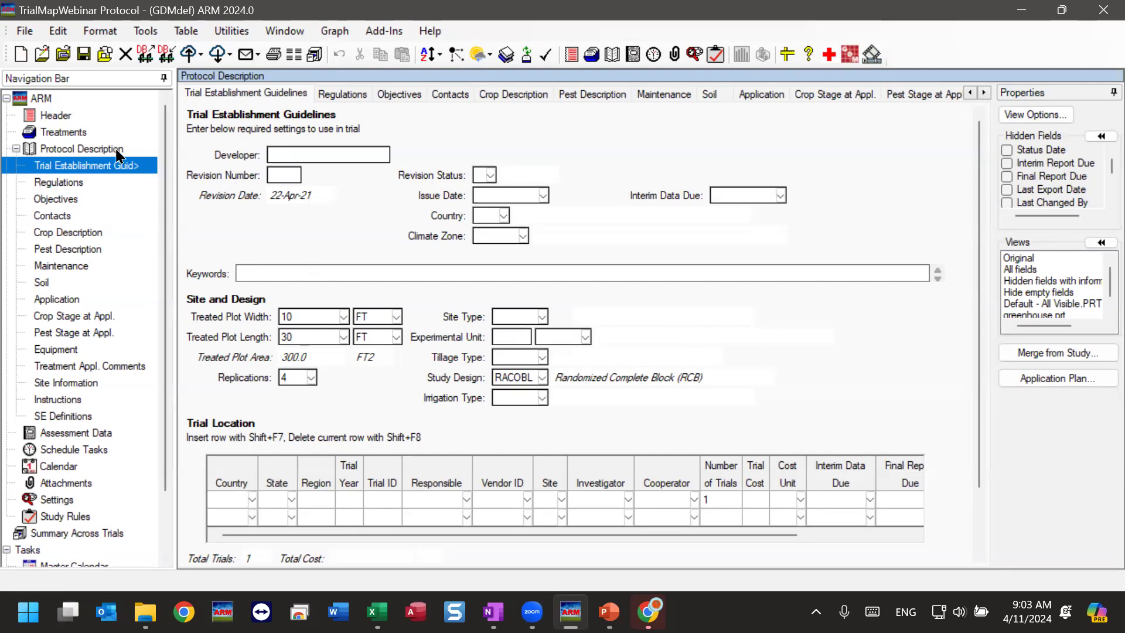
# Bring up the protocol's treatments list and create a trial from this protocol.
pyautogui.click(62, 135)
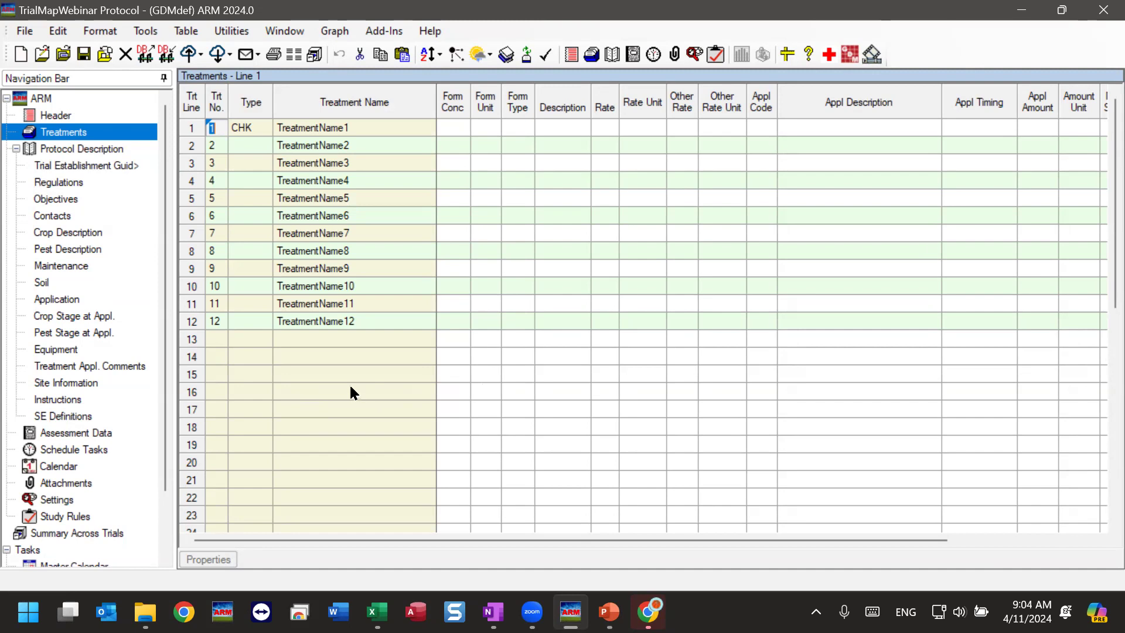
pyautogui.click(25, 31)
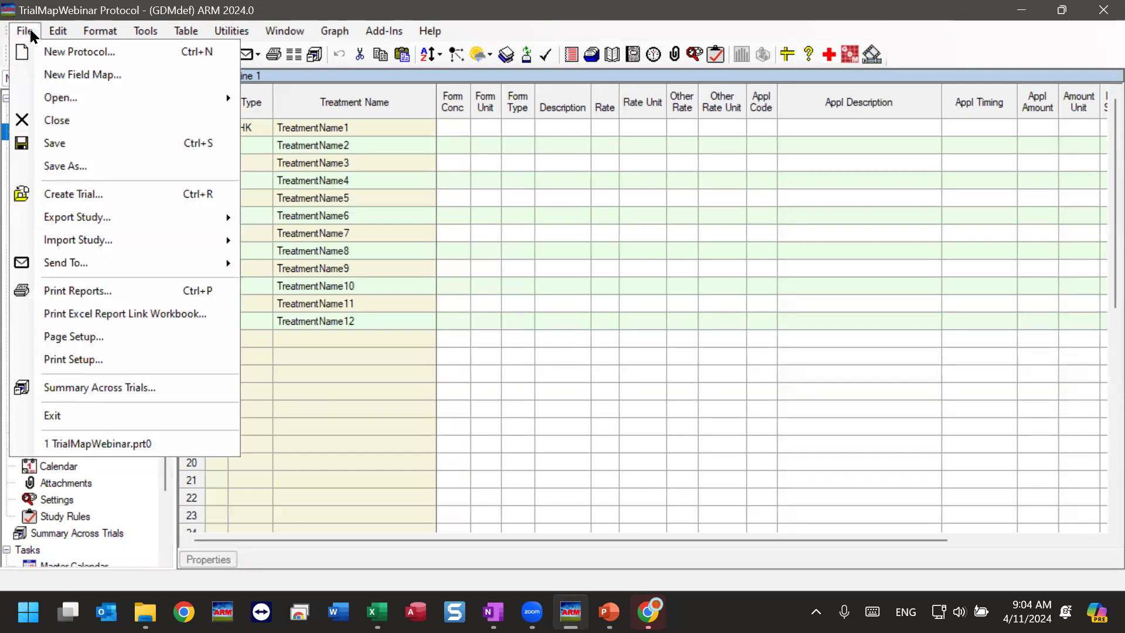
pyautogui.click(31, 32)
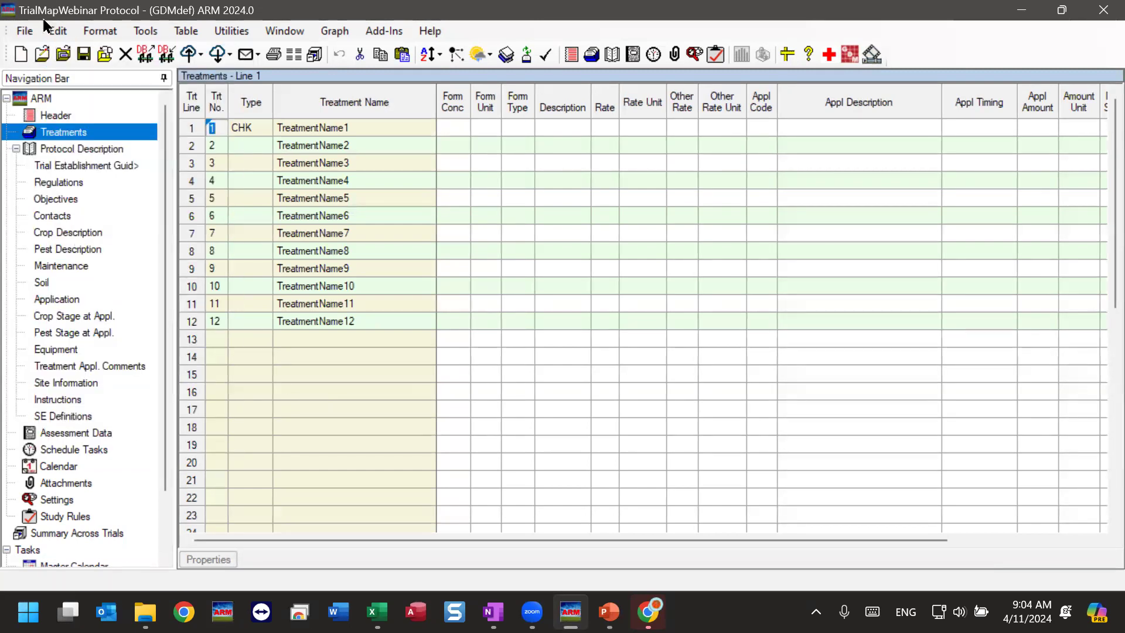
pyautogui.click(23, 30)
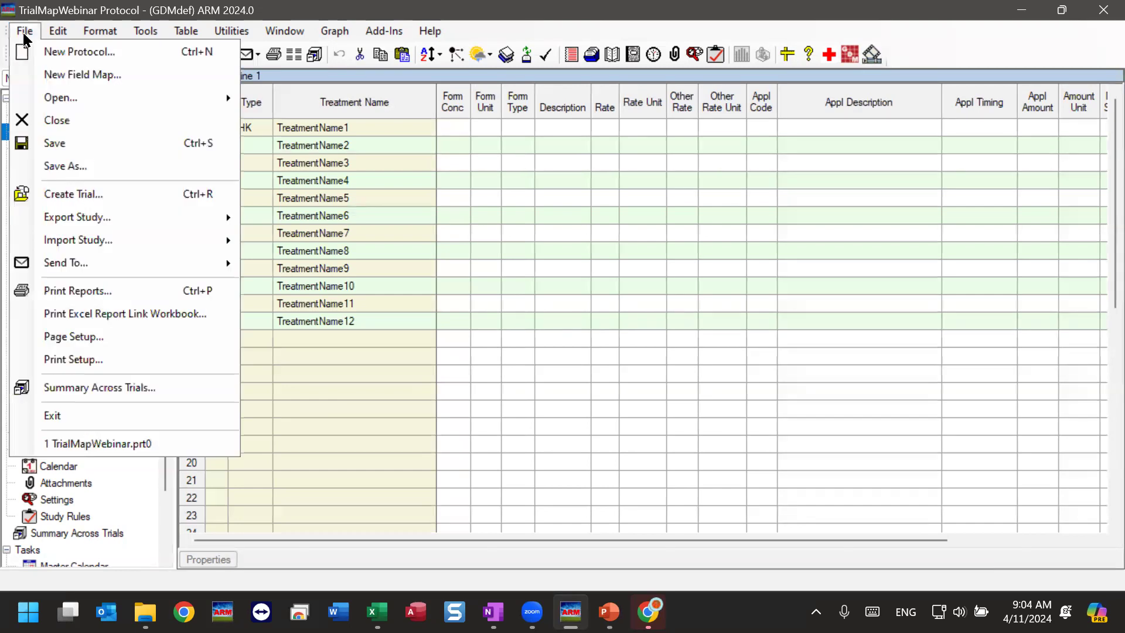
pyautogui.click(81, 202)
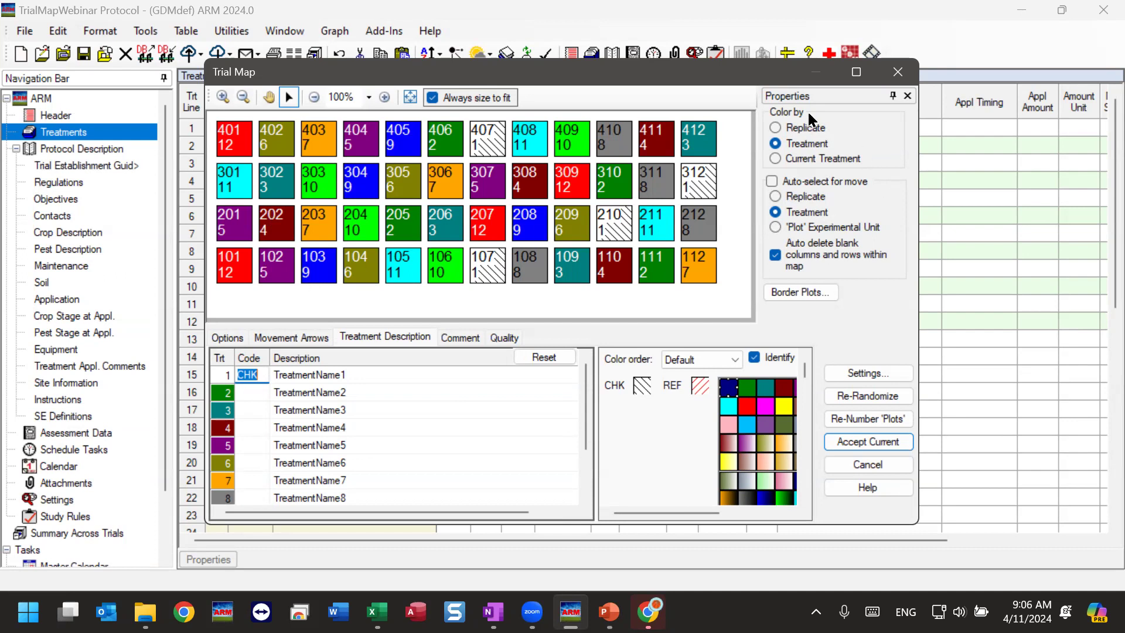
# Color the trial map by replicate, and return it to coloring by treatment.
pyautogui.click(833, 97)
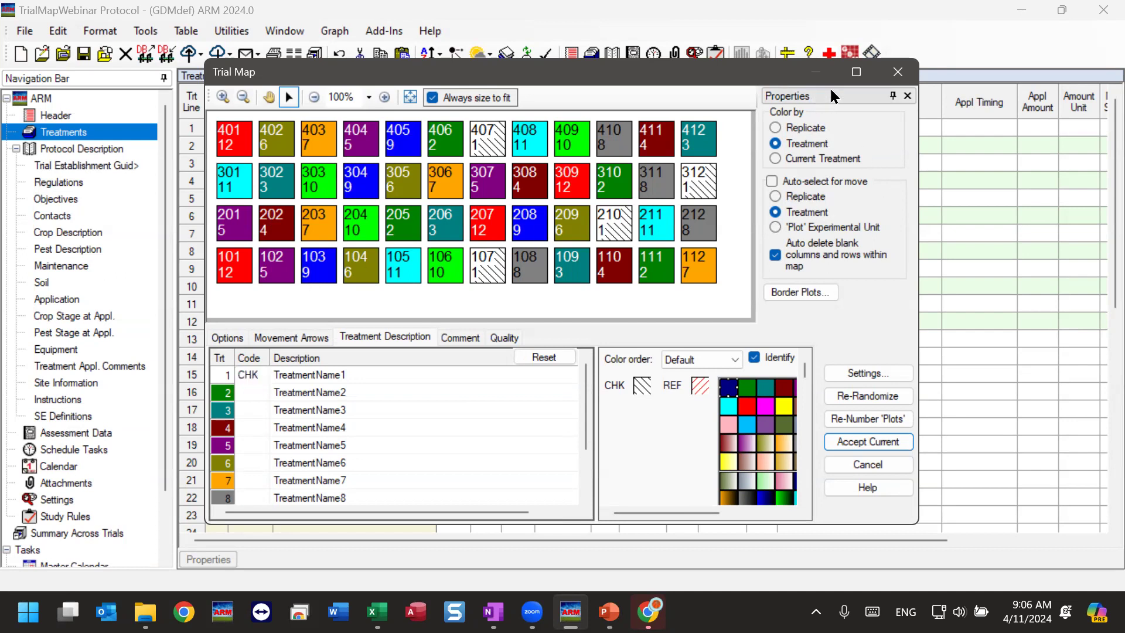
pyautogui.click(800, 129)
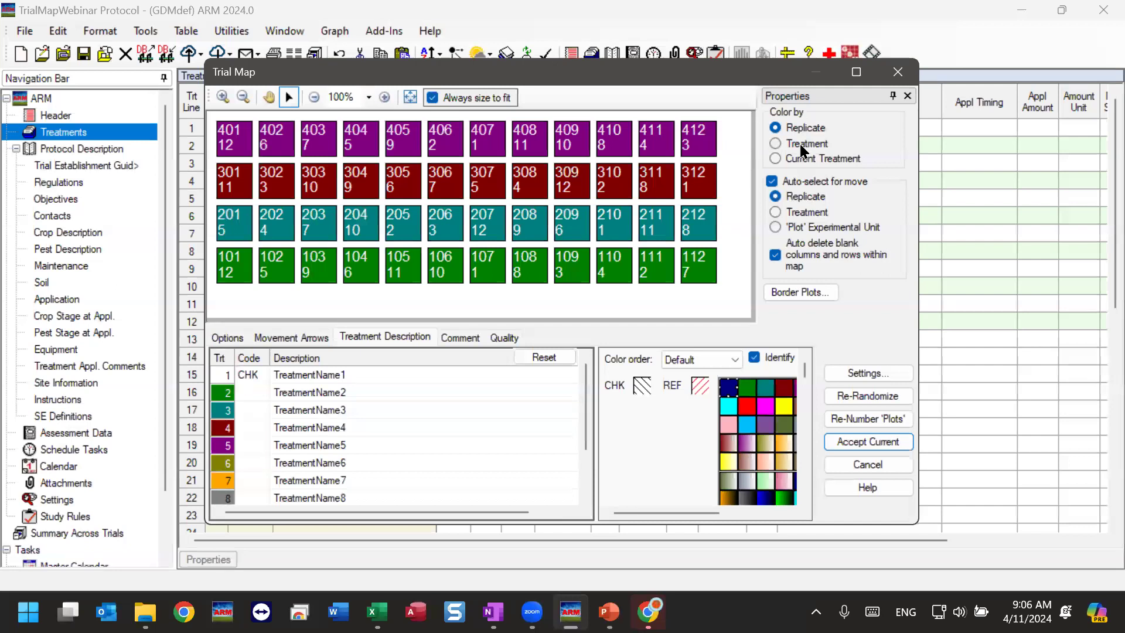
pyautogui.click(777, 144)
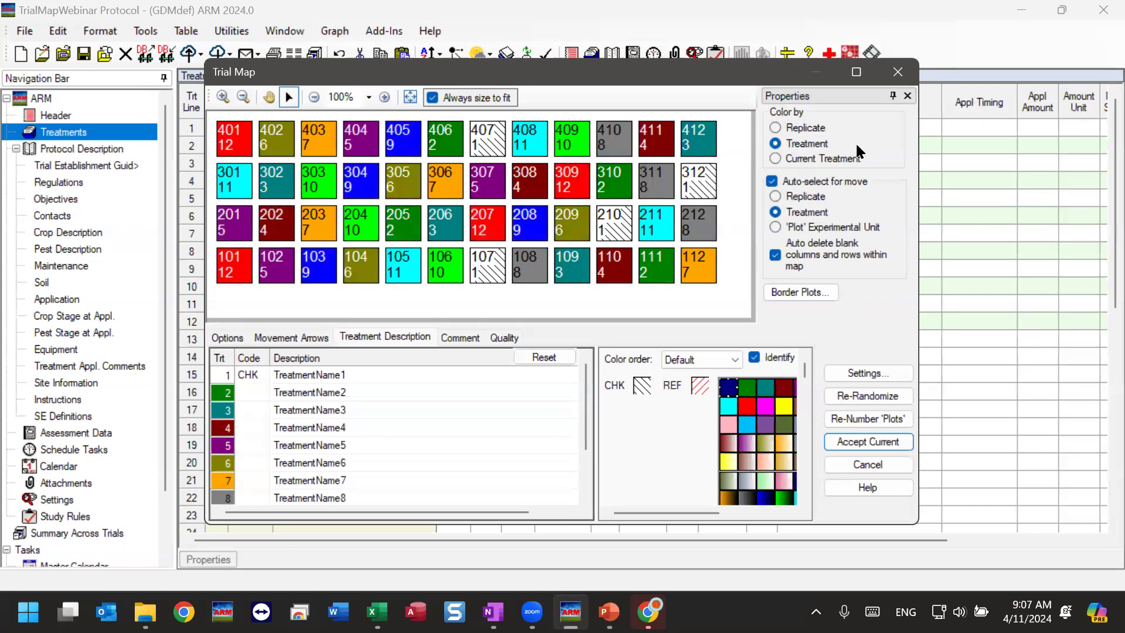
# Color the map by current treatment, highlight the plots of treatments 12, 5, 9 and 6, and return to coloring by treatment.
pyautogui.click(807, 159)
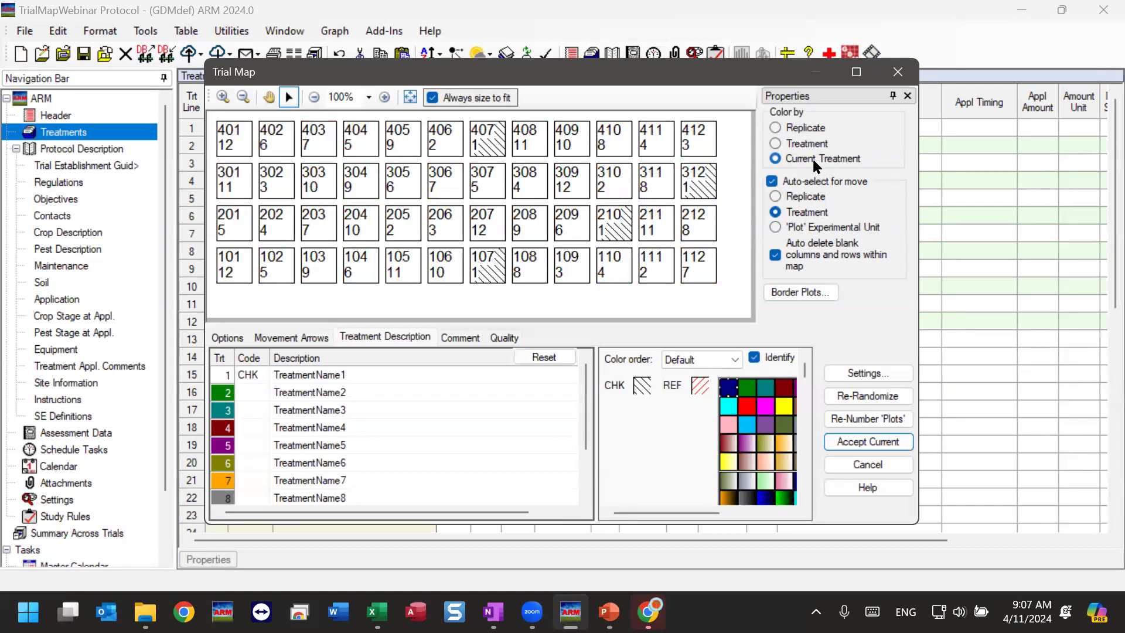
pyautogui.click(246, 266)
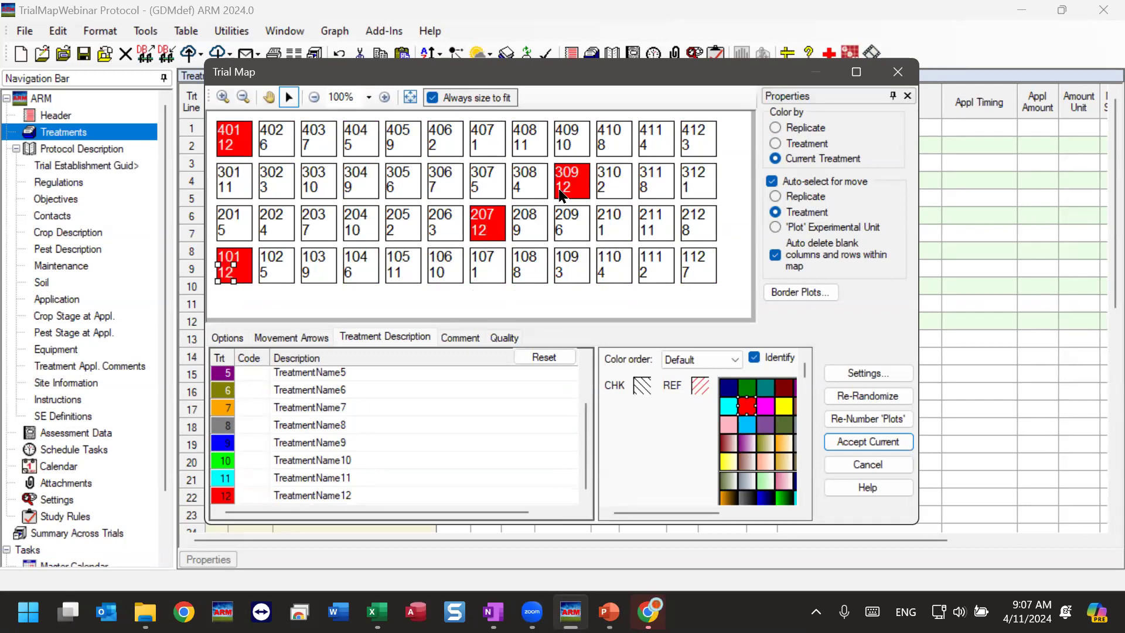
pyautogui.click(283, 267)
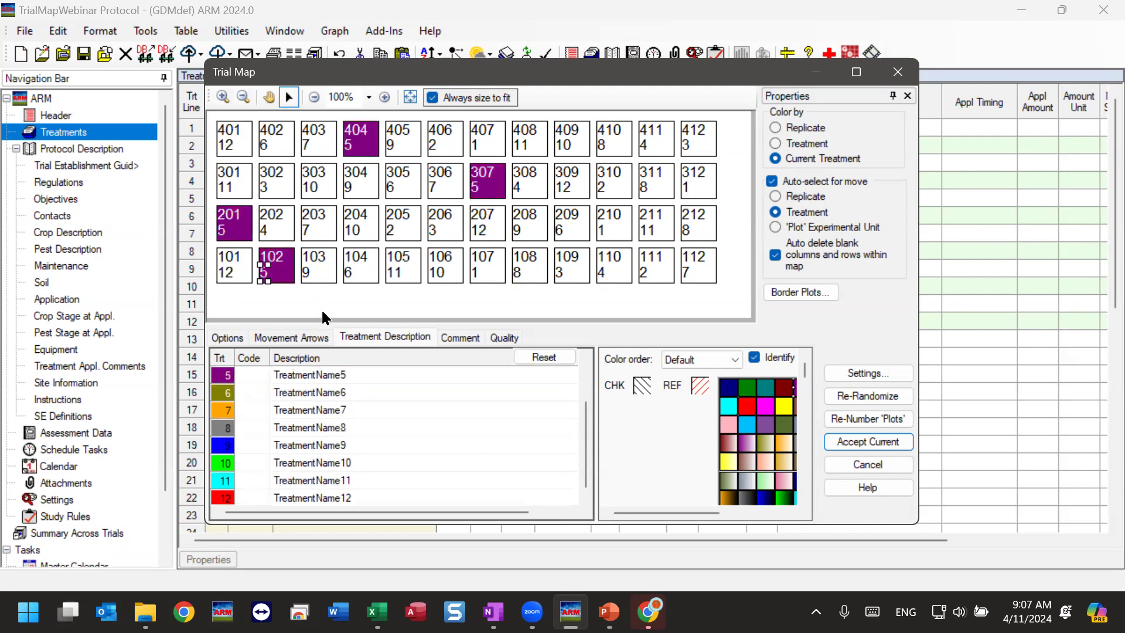
pyautogui.click(327, 276)
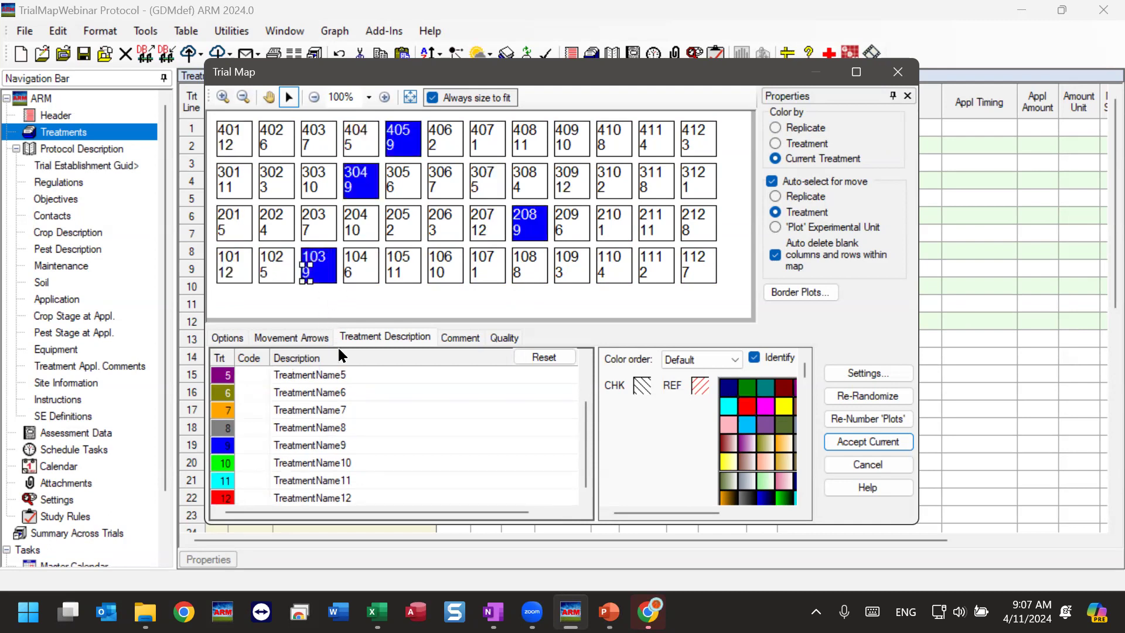
pyautogui.click(370, 267)
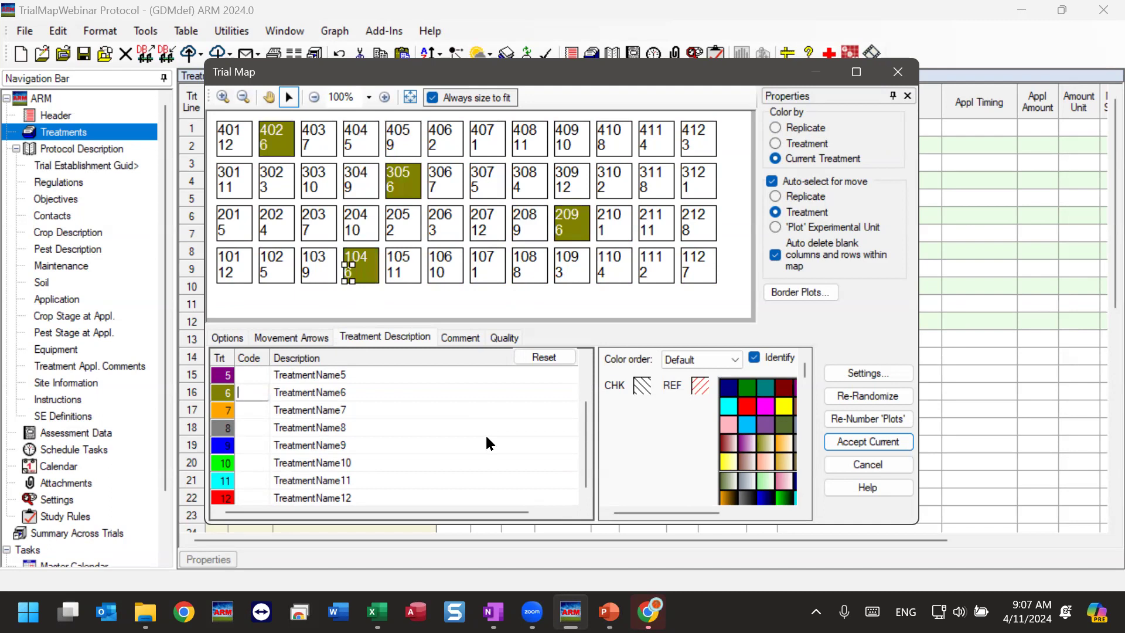
pyautogui.click(803, 144)
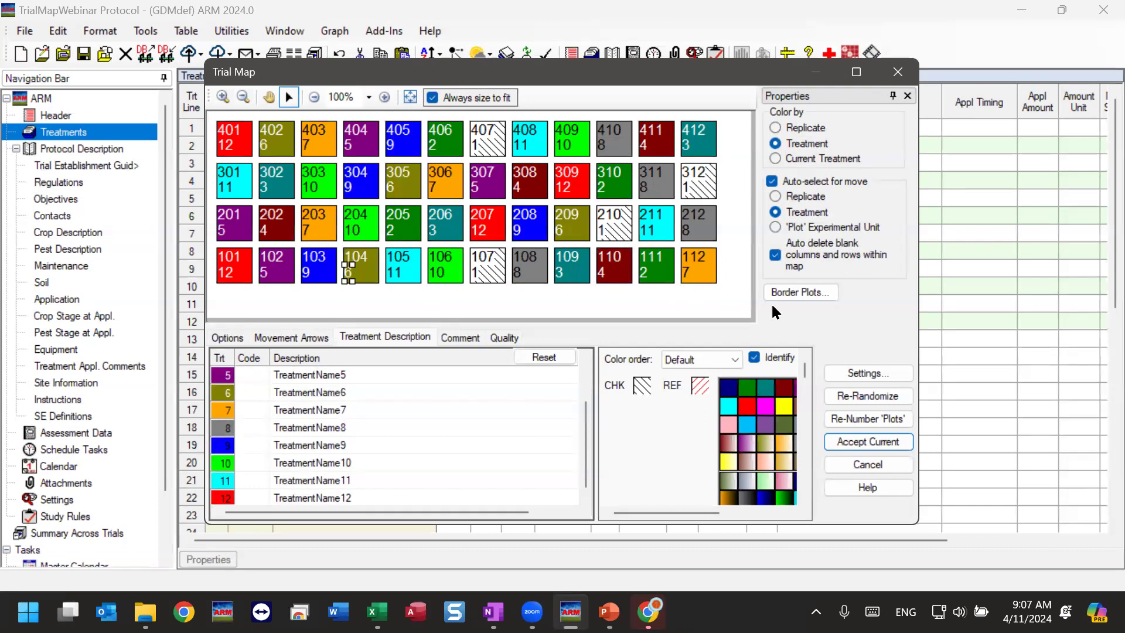
# Add one outside border plot around the trial map.
pyautogui.click(801, 292)
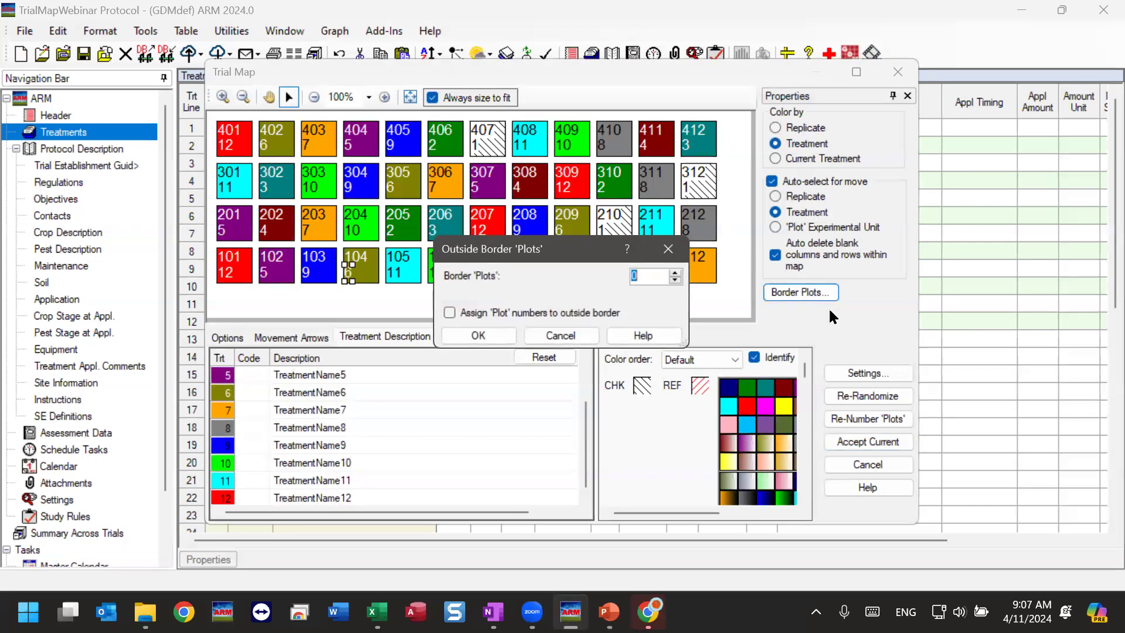
pyautogui.click(675, 272)
pyautogui.click(478, 335)
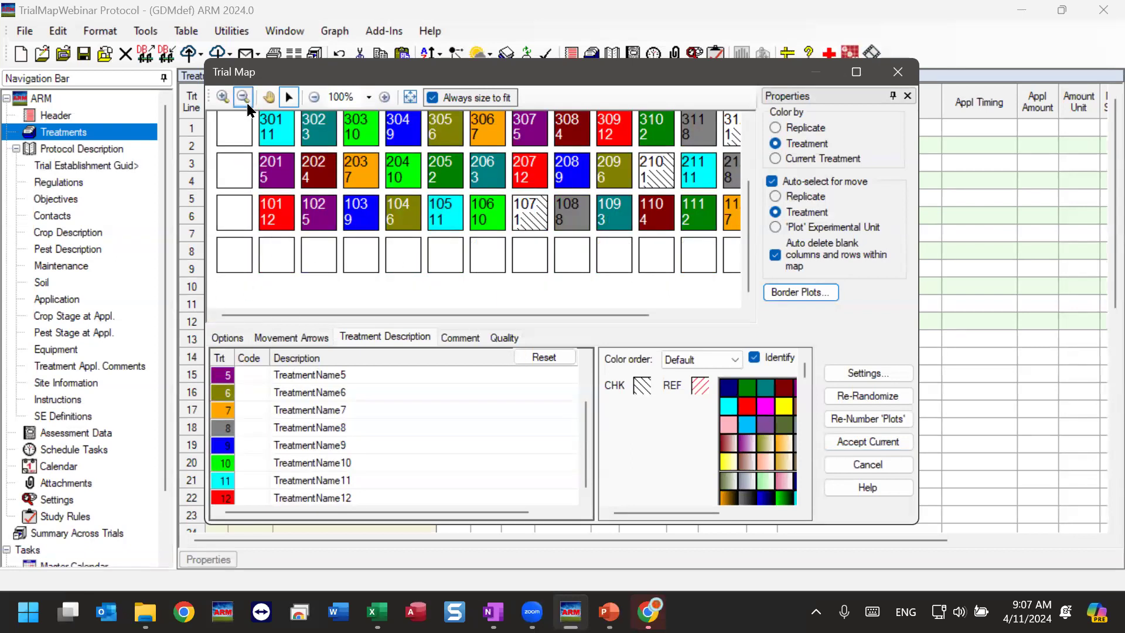
pyautogui.moveTo(749, 252)
pyautogui.mouseDown()
pyautogui.moveTo(756, 175)
pyautogui.moveTo(755, 233)
pyautogui.mouseUp()
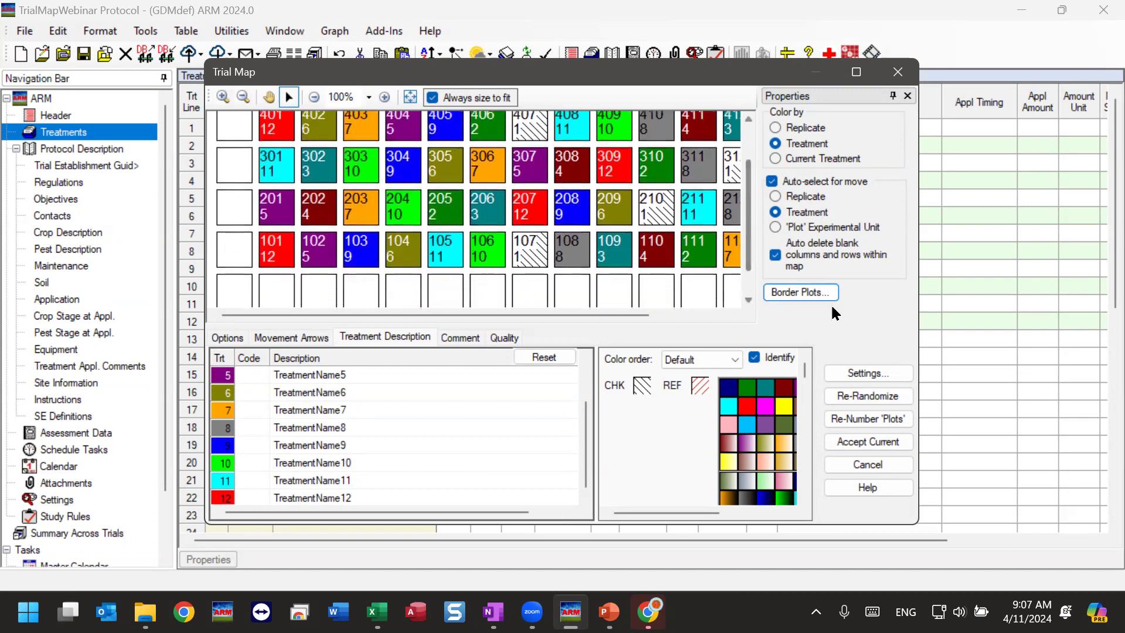
# Remove the border plots around the map by setting their number back to 0.
pyautogui.click(798, 291)
pyautogui.click(675, 279)
pyautogui.click(472, 333)
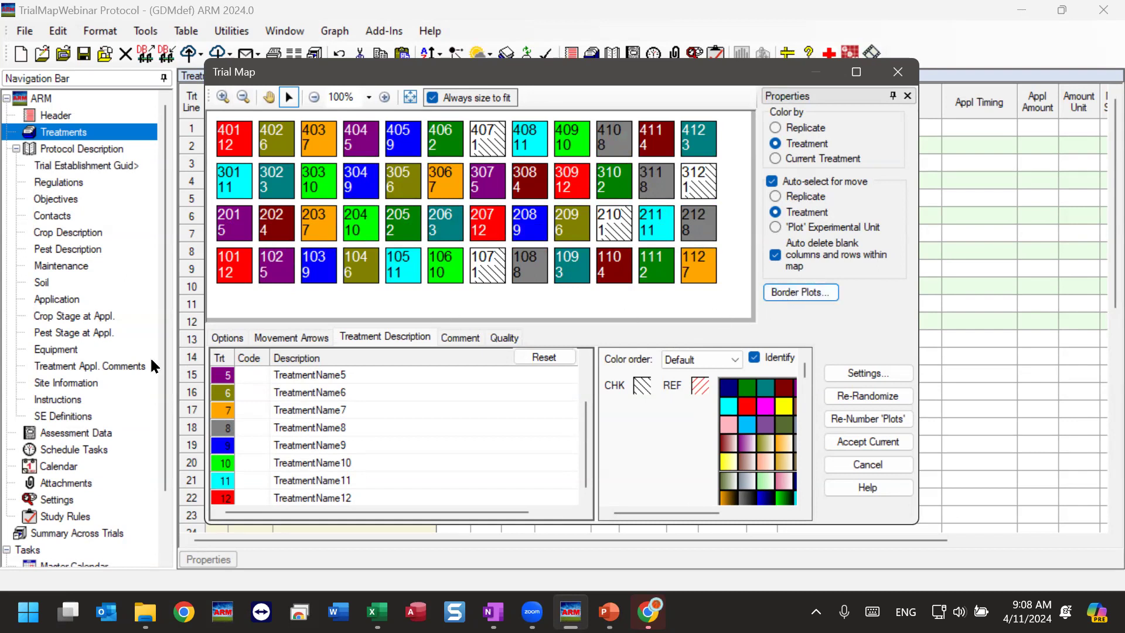
# Show the map's plots at true scale, and turn the true-scale display off again.
pyautogui.click(247, 361)
pyautogui.click(221, 340)
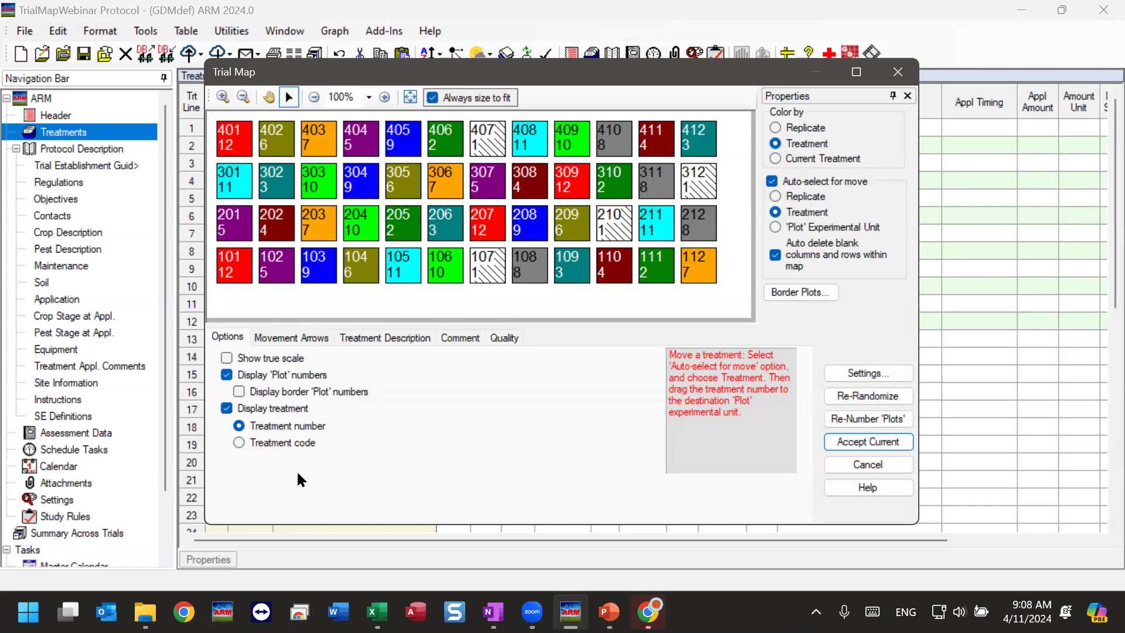
pyautogui.click(246, 363)
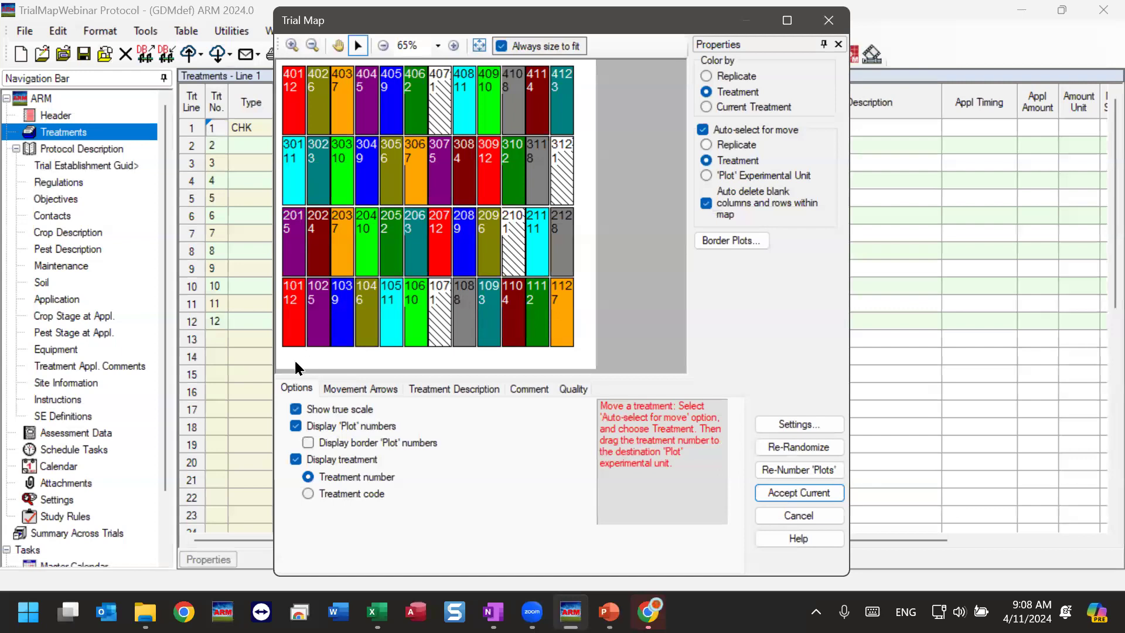
pyautogui.click(296, 409)
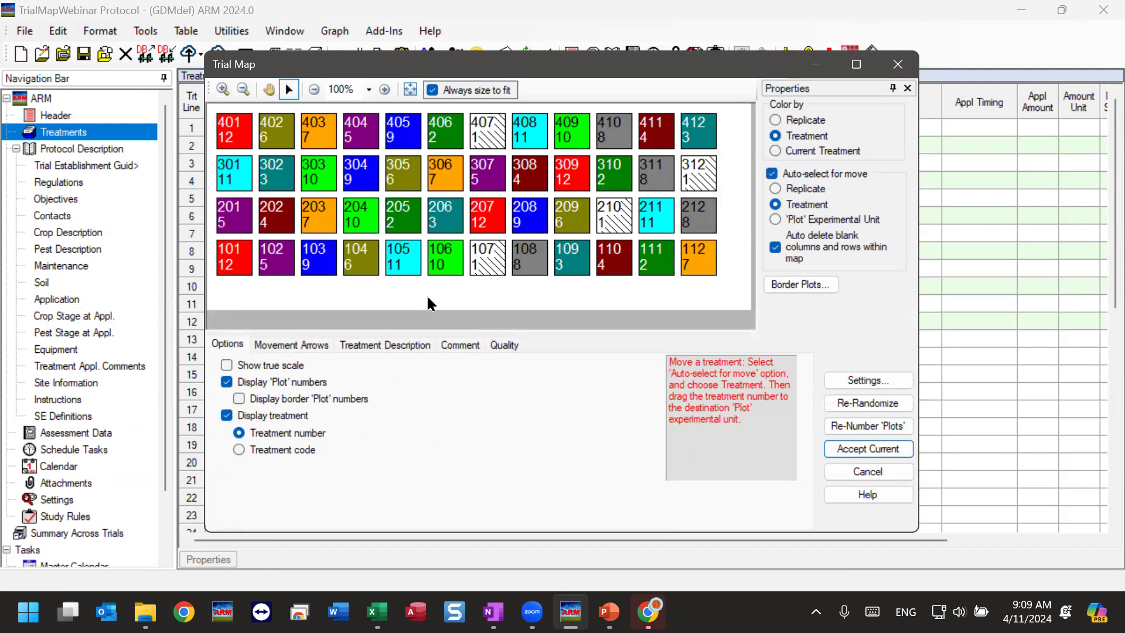
# Turn the display of plot numbers and of treatments off and back on in the trial map.
pyautogui.click(253, 382)
pyautogui.click(252, 375)
pyautogui.click(244, 410)
pyautogui.click(244, 410)
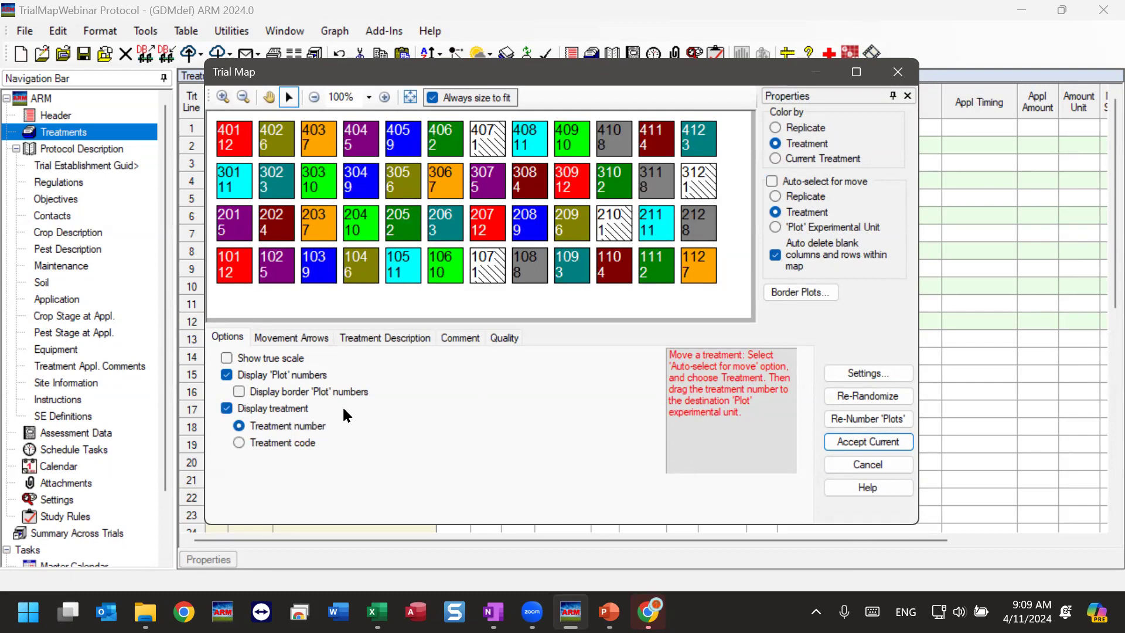
# Label the map's plots with treatment codes and look through the treatment descriptions list.
pyautogui.click(283, 443)
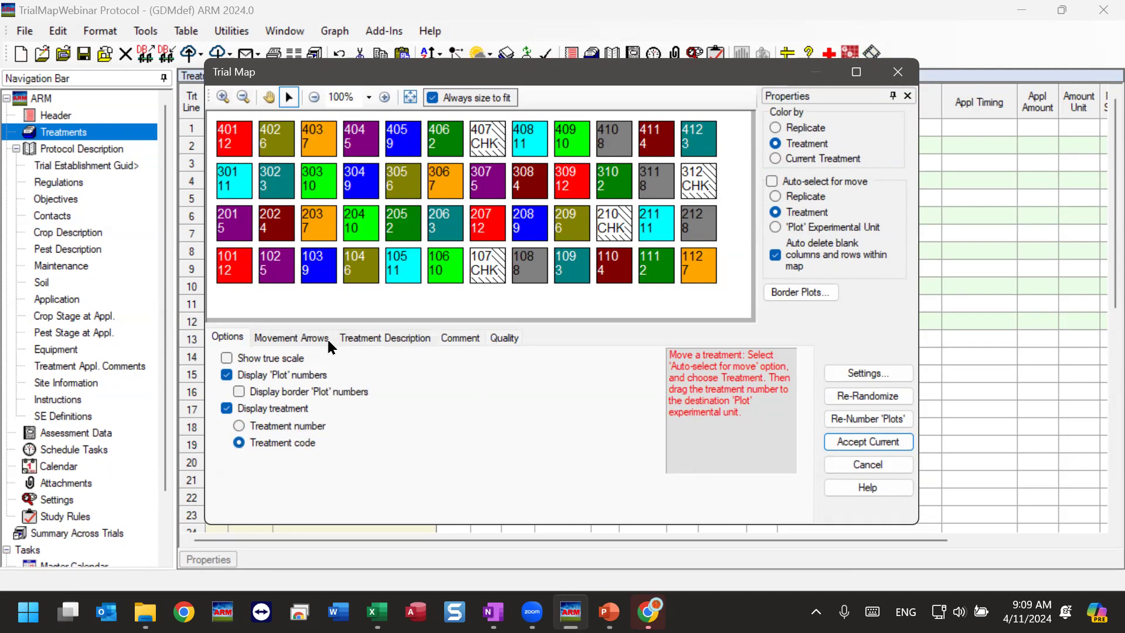
pyautogui.click(375, 338)
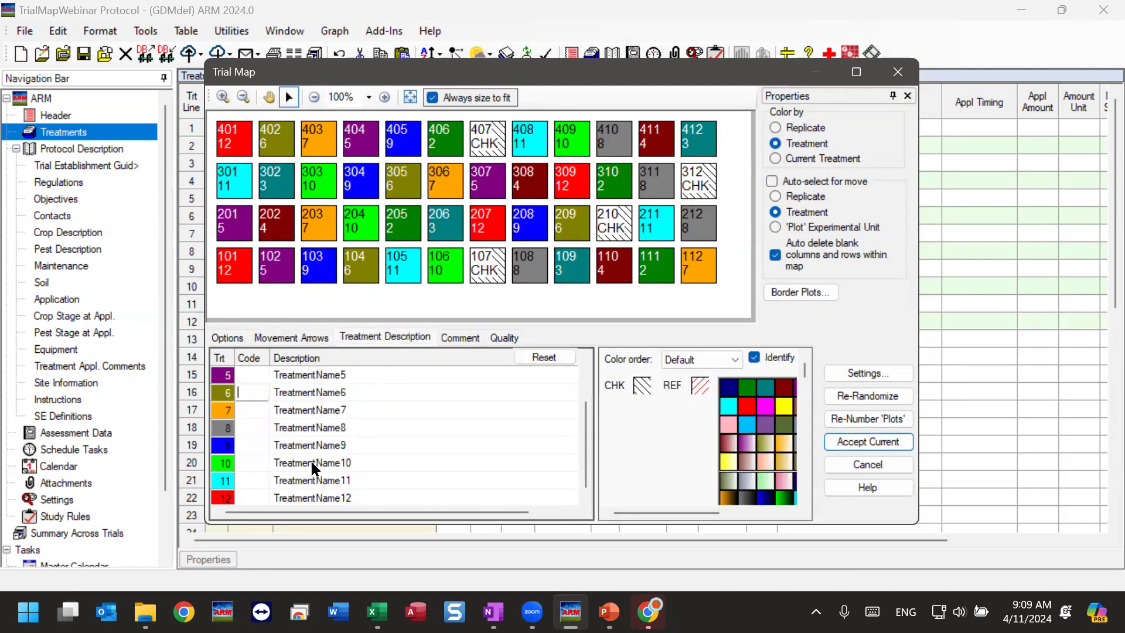
pyautogui.scroll(-1, 311, 463)
pyautogui.scroll(2, 314, 505)
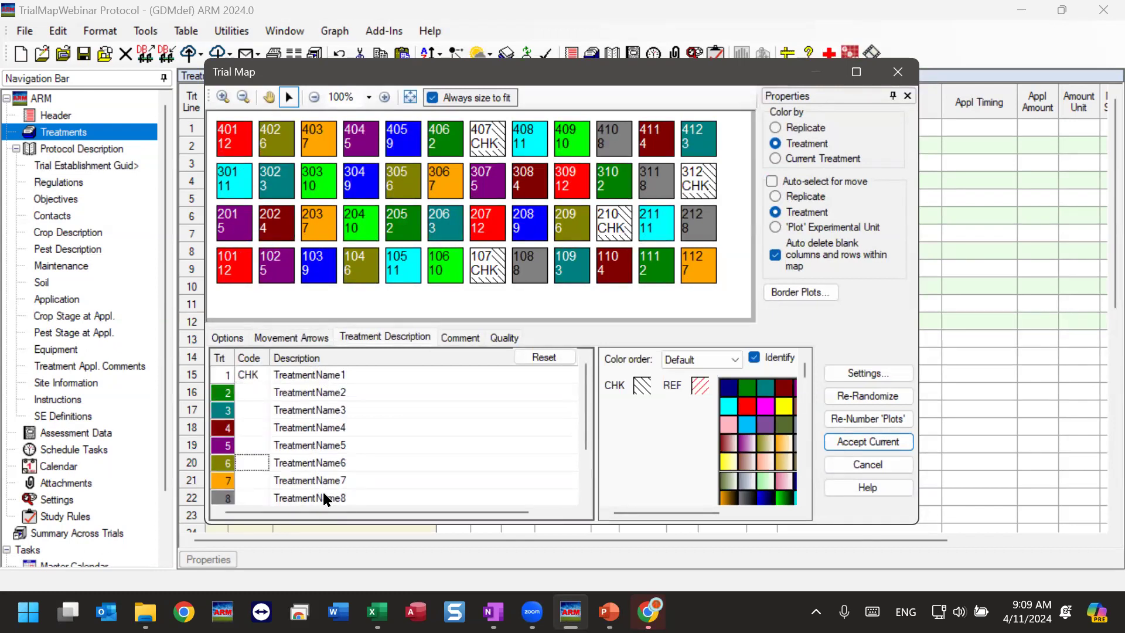
# Enter the code t2 for treatment 2 and t3 for treatment 3.
pyautogui.click(253, 394)
pyautogui.click(249, 424)
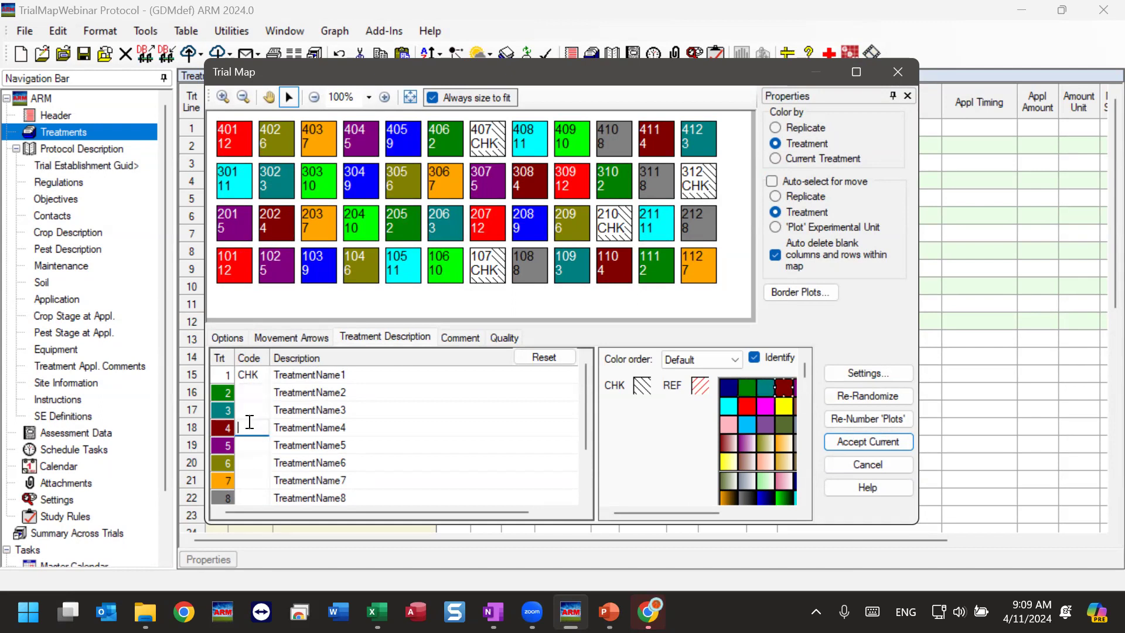
pyautogui.click(255, 451)
pyautogui.click(252, 397)
pyautogui.write('t2')
pyautogui.click(256, 413)
pyautogui.write('t3')
pyautogui.click(253, 481)
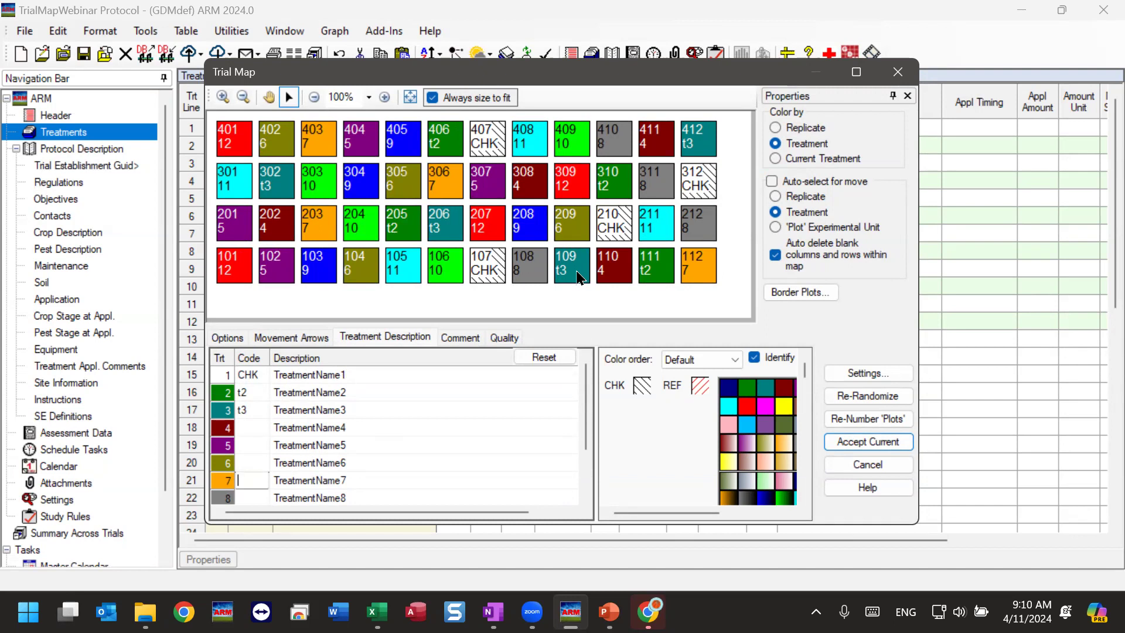
# Lengthen the code of treatment 2 to t2456.
pyautogui.click(259, 392)
pyautogui.click(259, 392)
pyautogui.write('456')
pyautogui.click(250, 434)
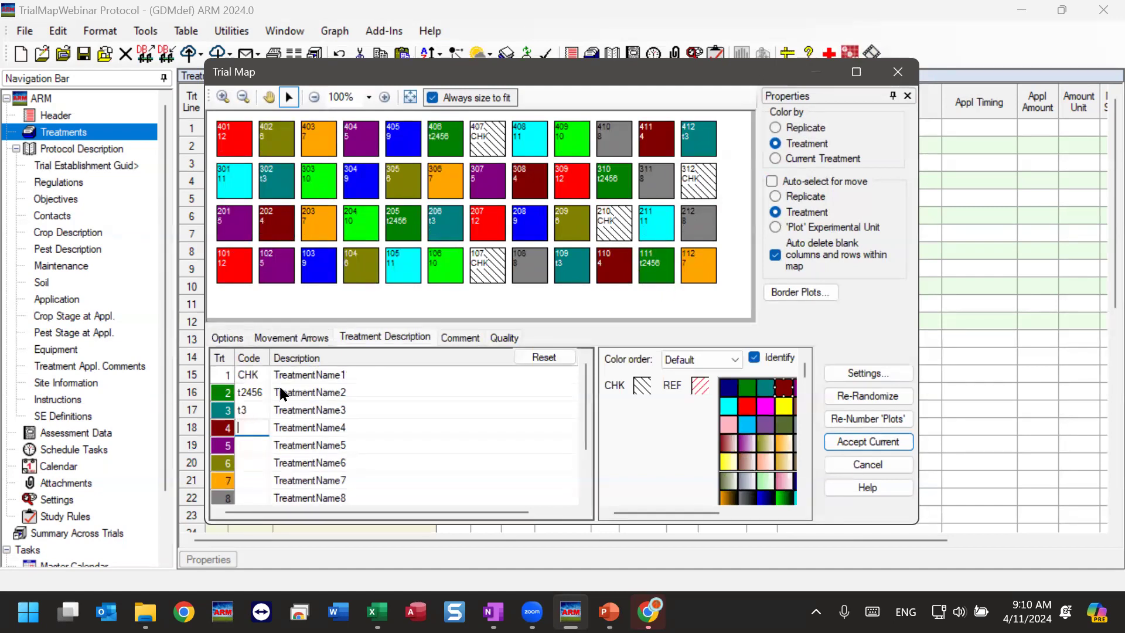
# Delete the codes of treatments 2 and 3, and label the map's plots by treatment number again.
pyautogui.click(258, 393)
pyautogui.press('Delete')
pyautogui.click(255, 411)
pyautogui.press('Delete')
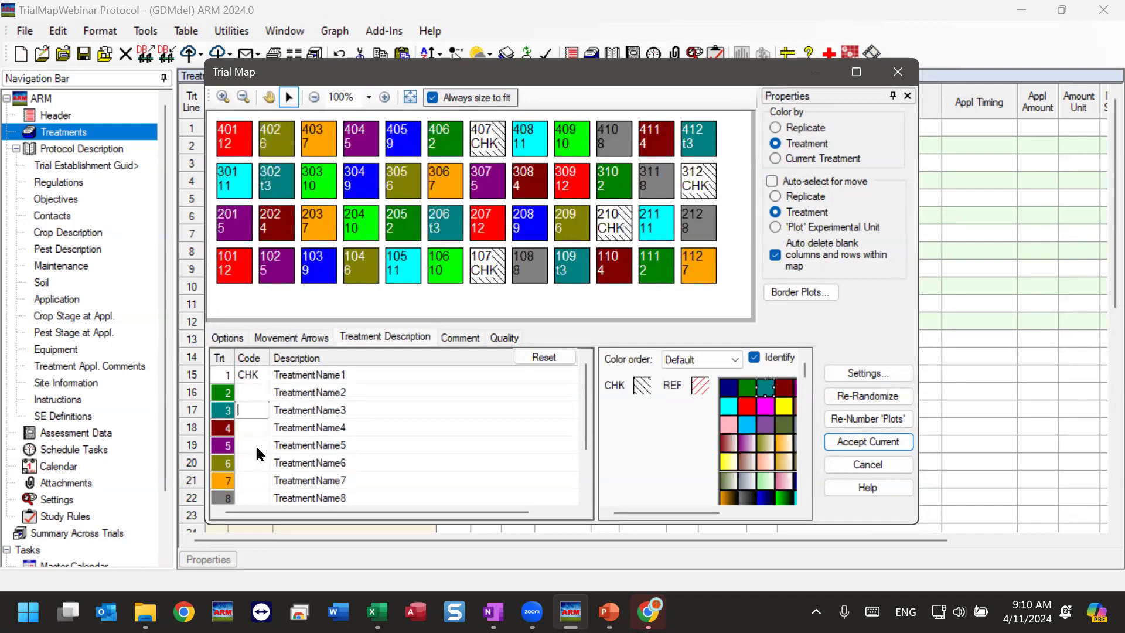
pyautogui.click(228, 339)
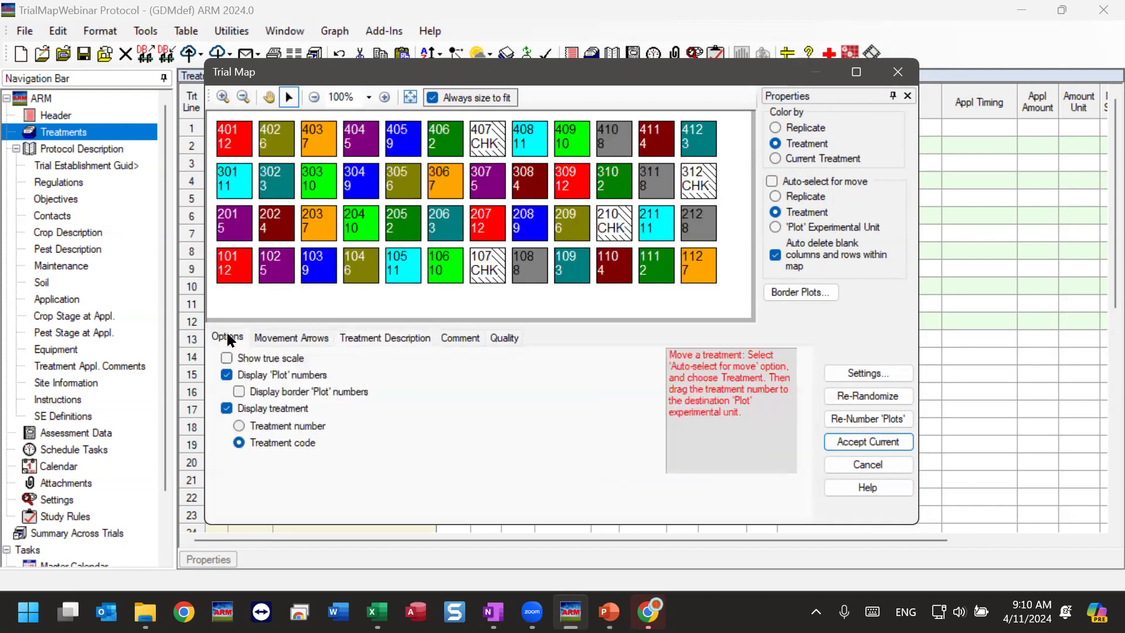
pyautogui.click(240, 426)
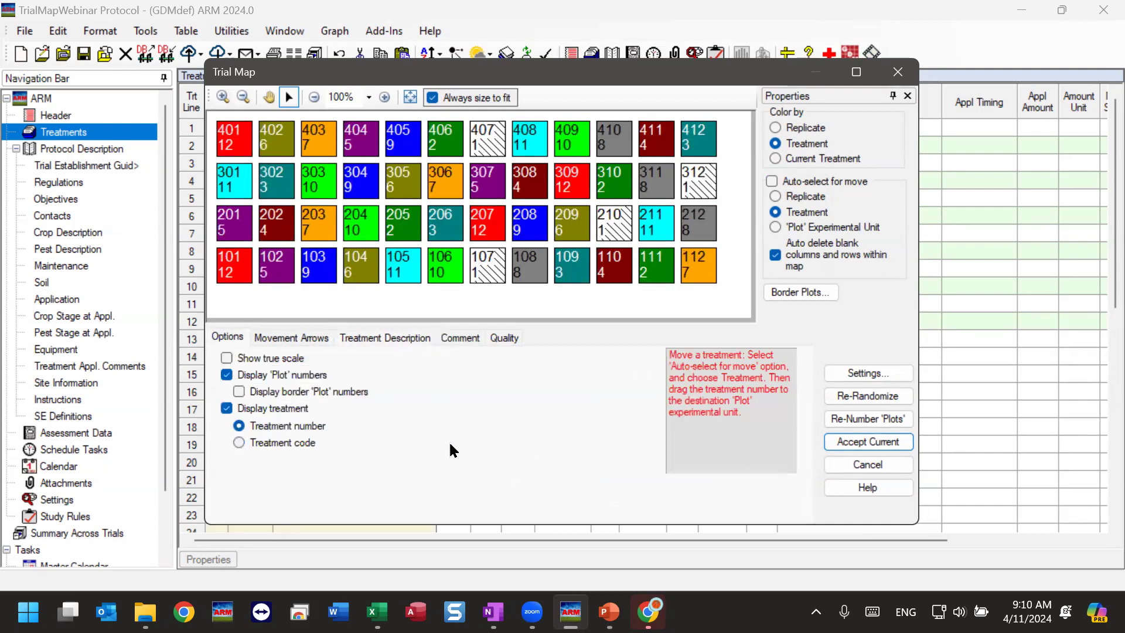
# Show movement arrows on the trial map for the assessment order, set to Within blocks.
pyautogui.click(293, 338)
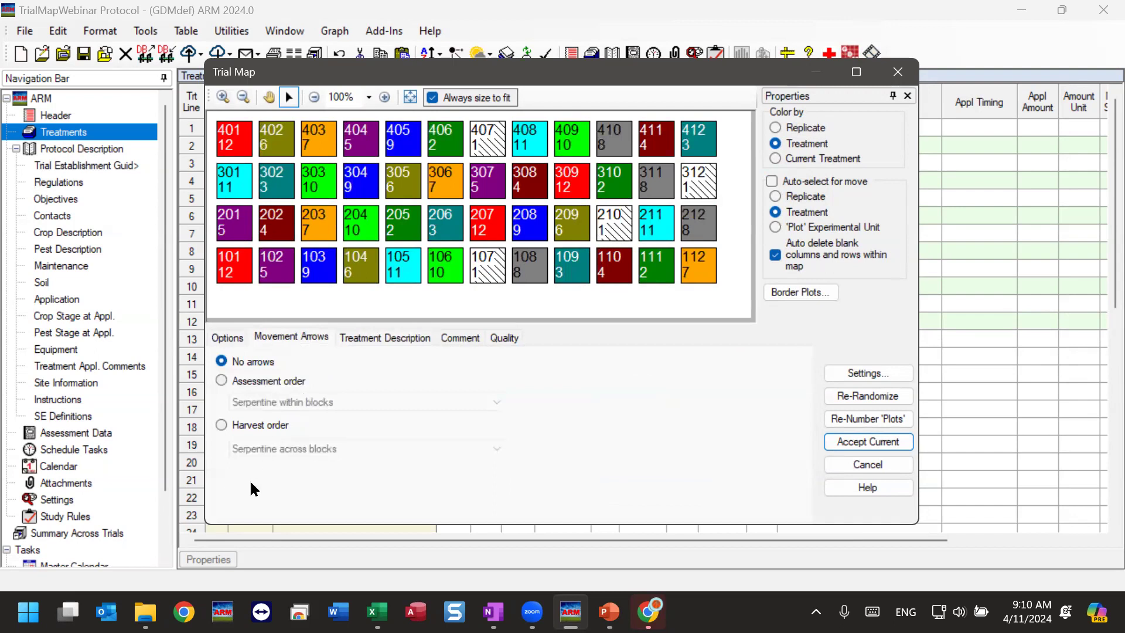
pyautogui.click(242, 387)
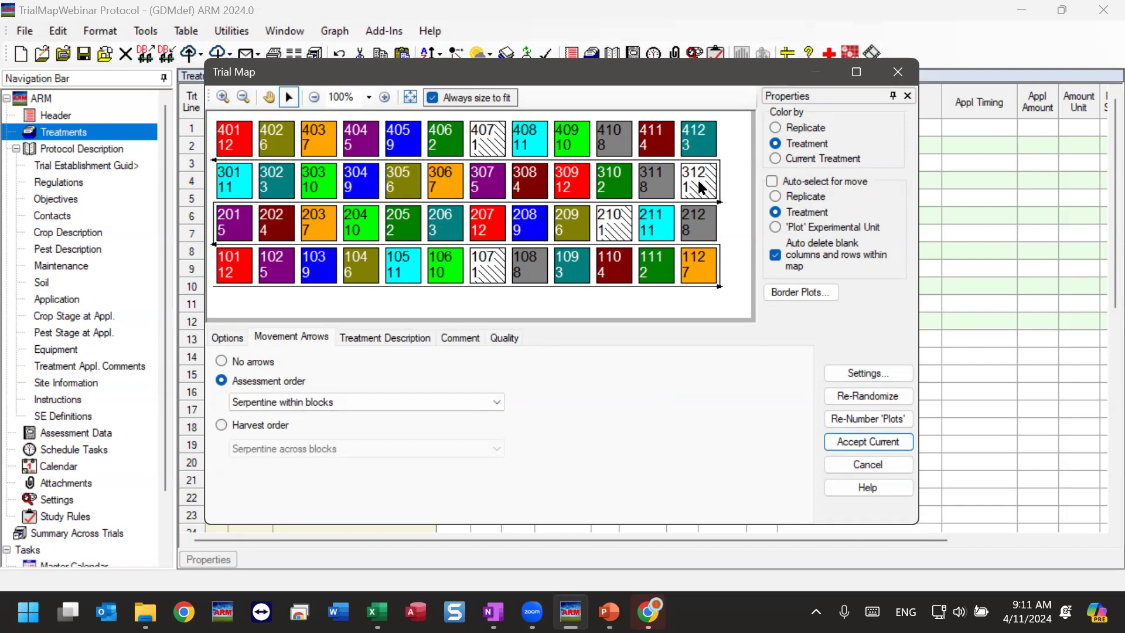
pyautogui.click(497, 402)
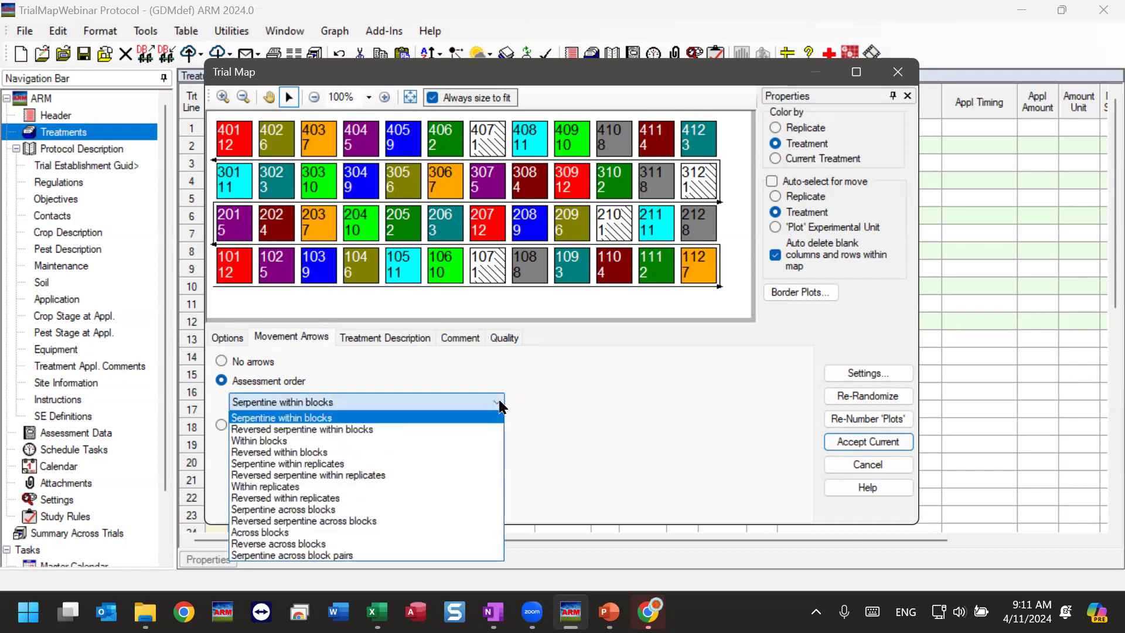
pyautogui.click(265, 441)
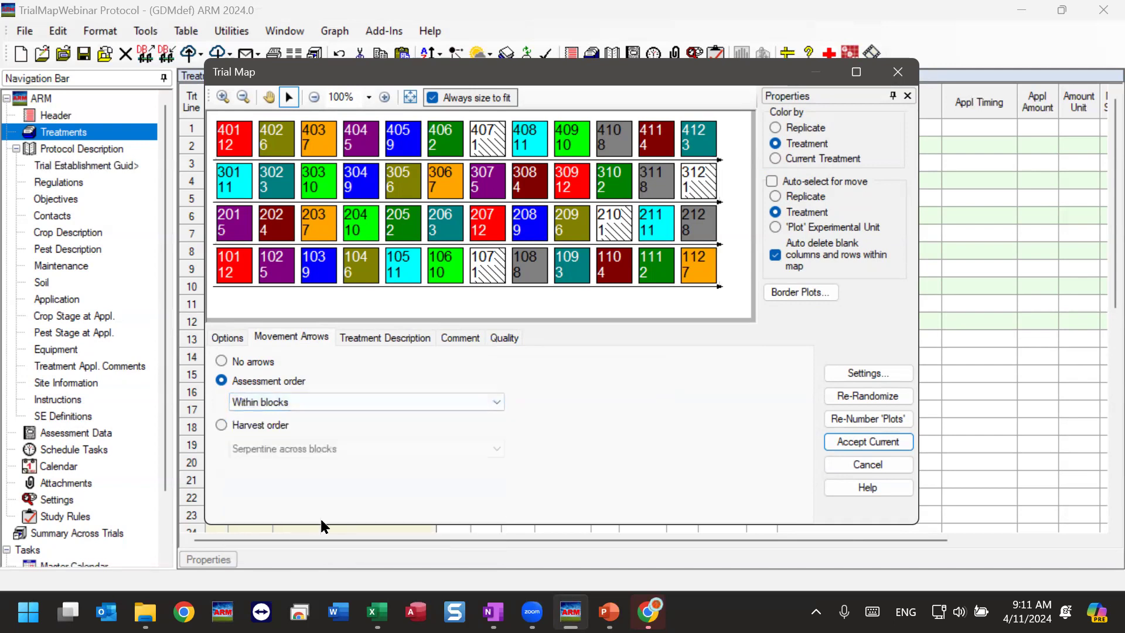
# Try the assessment-order arrows as Reversed serpentine within replicates and Across blocks, ending on Serpentine across block pairs.
pyautogui.click(372, 408)
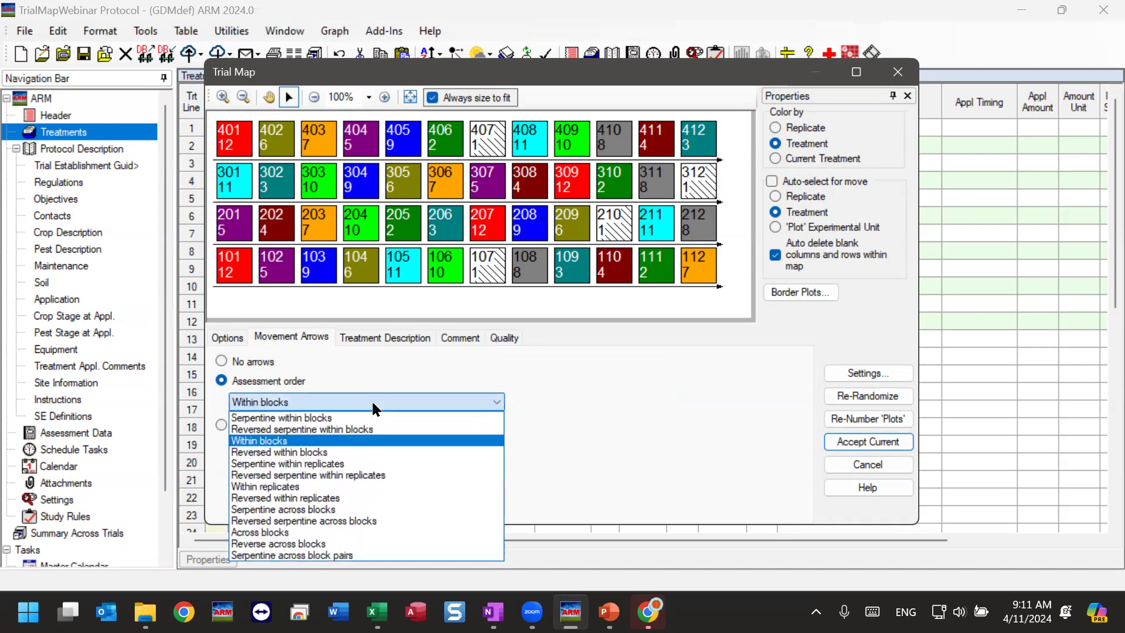
pyautogui.click(287, 475)
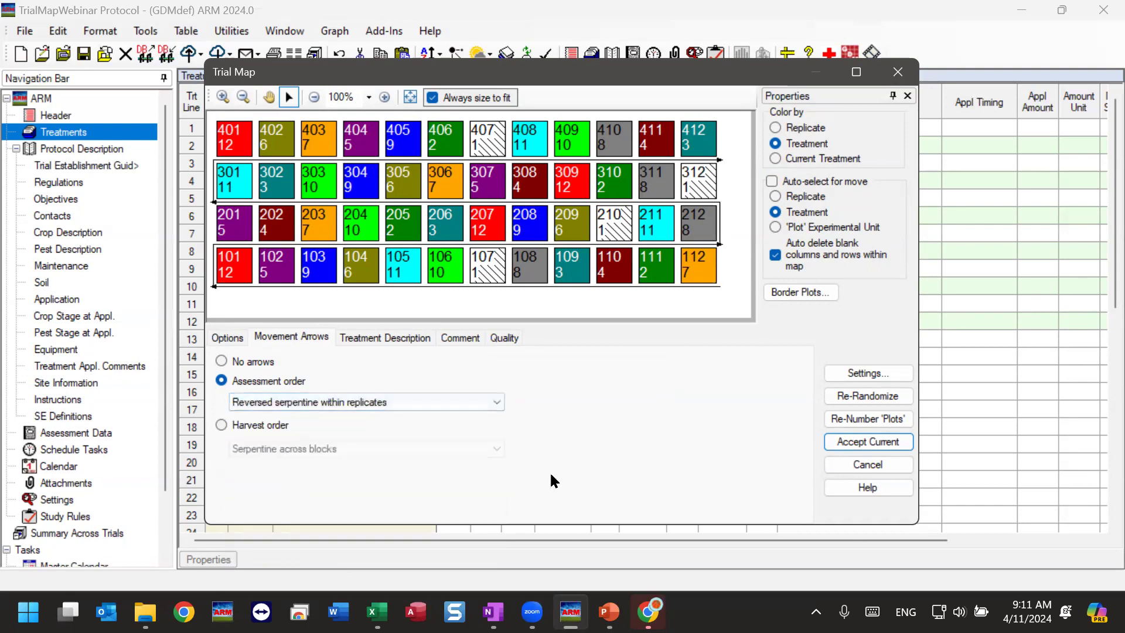
pyautogui.click(460, 404)
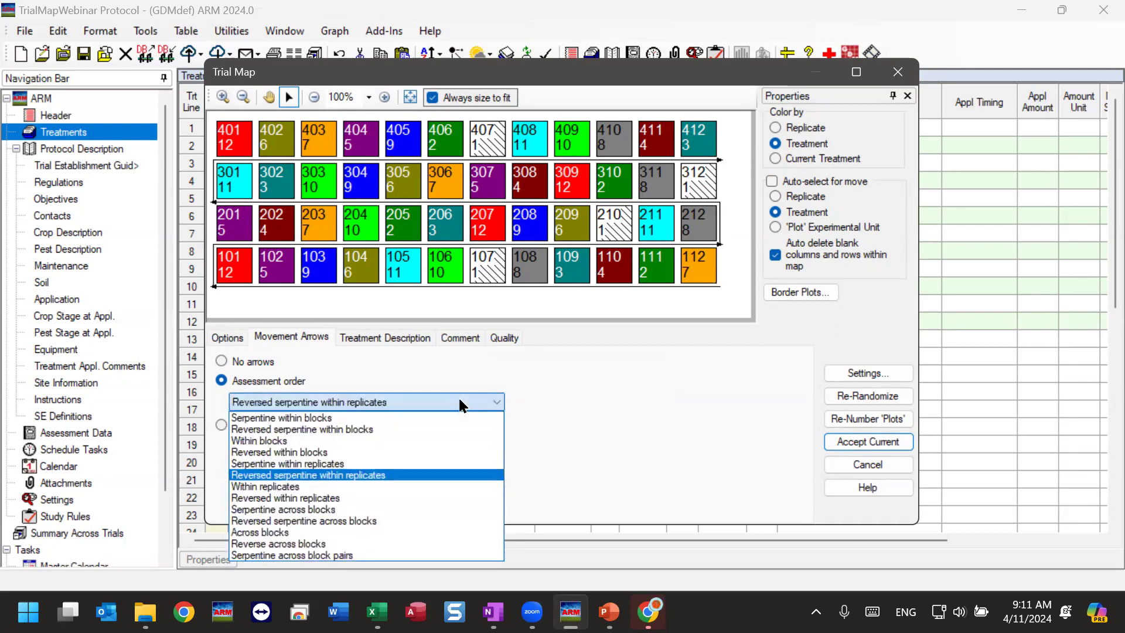
pyautogui.click(311, 534)
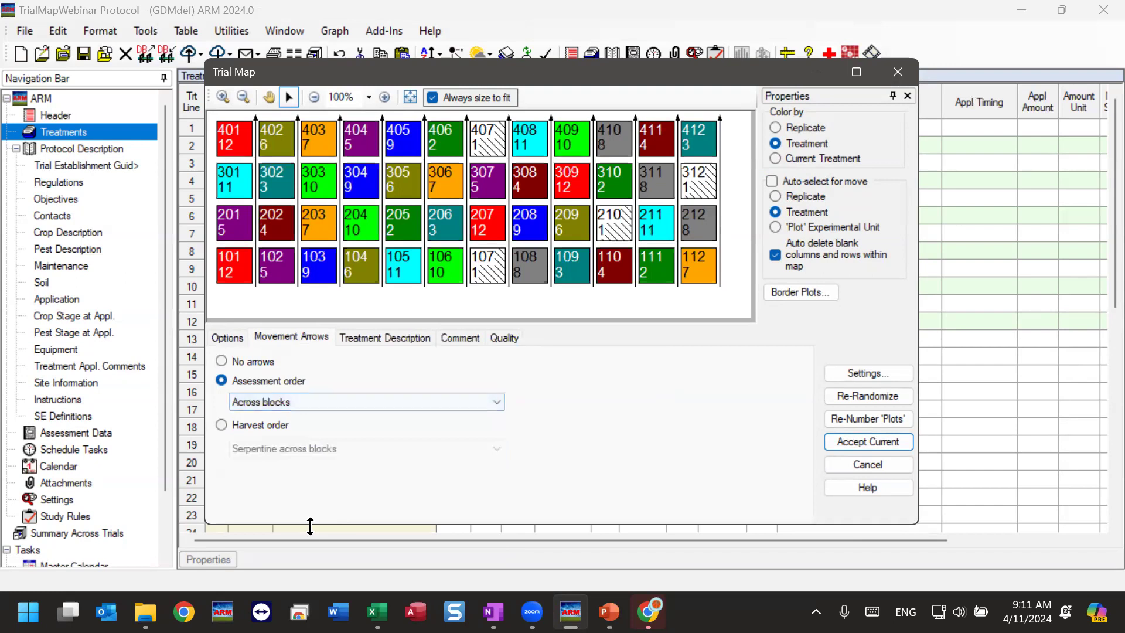
pyautogui.click(402, 405)
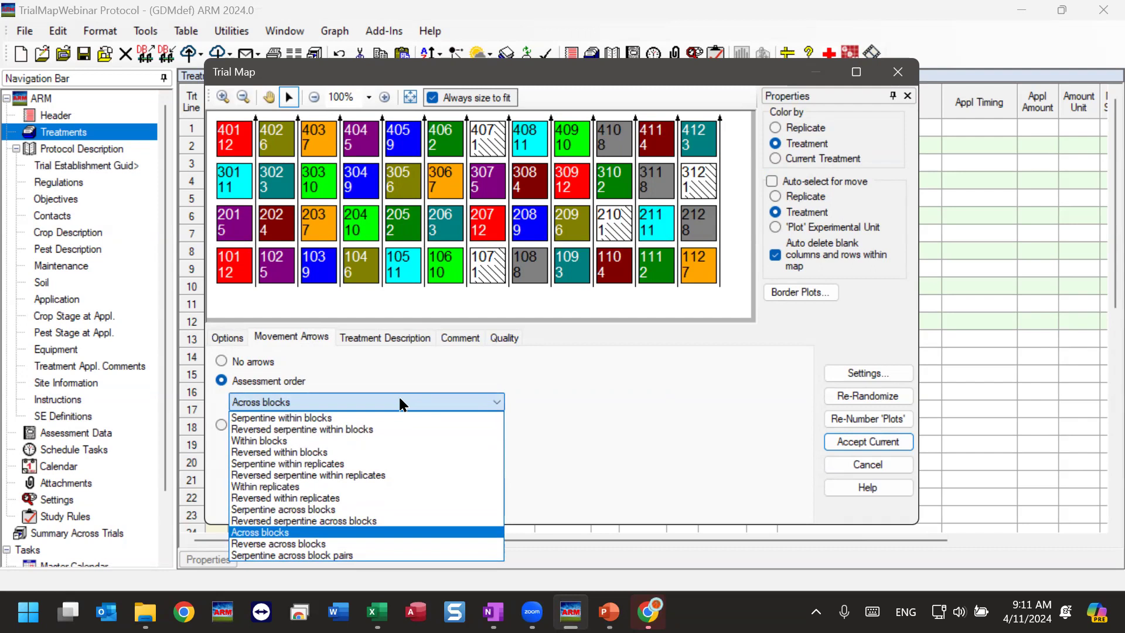
pyautogui.click(316, 554)
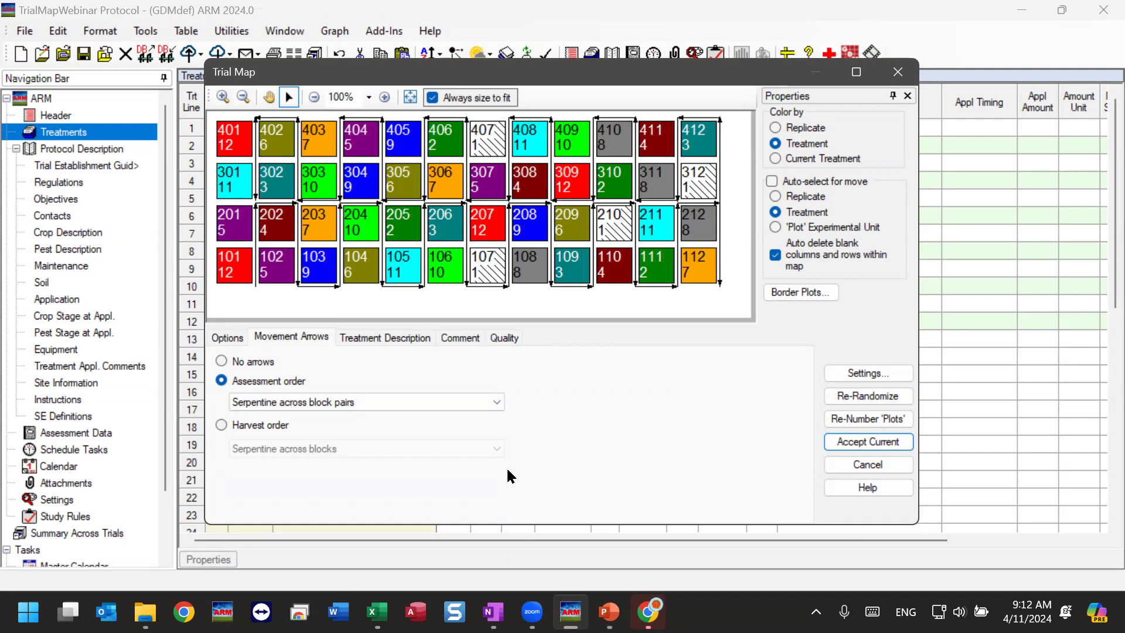
# Switch the movement arrows to the harvest order, keeping Serpentine across blocks.
pyautogui.click(222, 425)
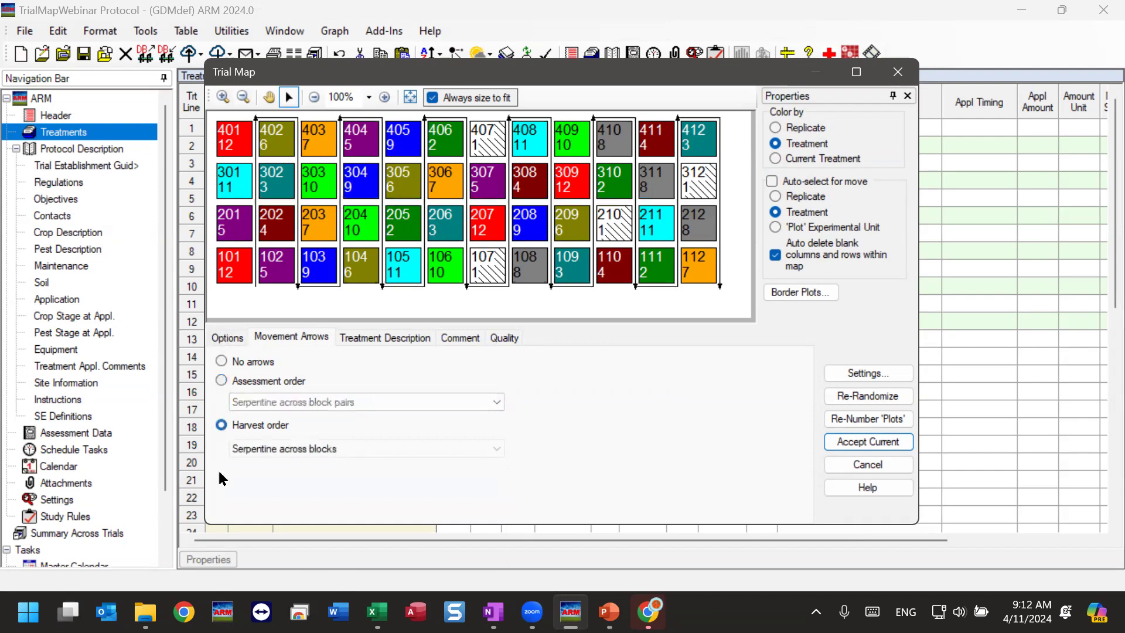
pyautogui.click(333, 449)
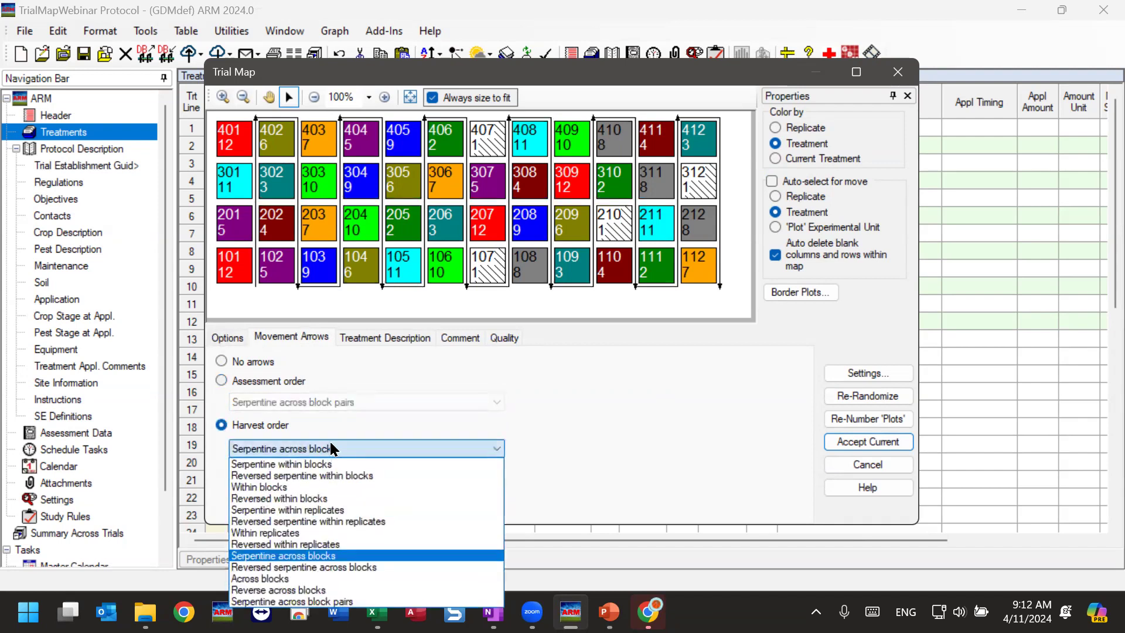
pyautogui.click(337, 452)
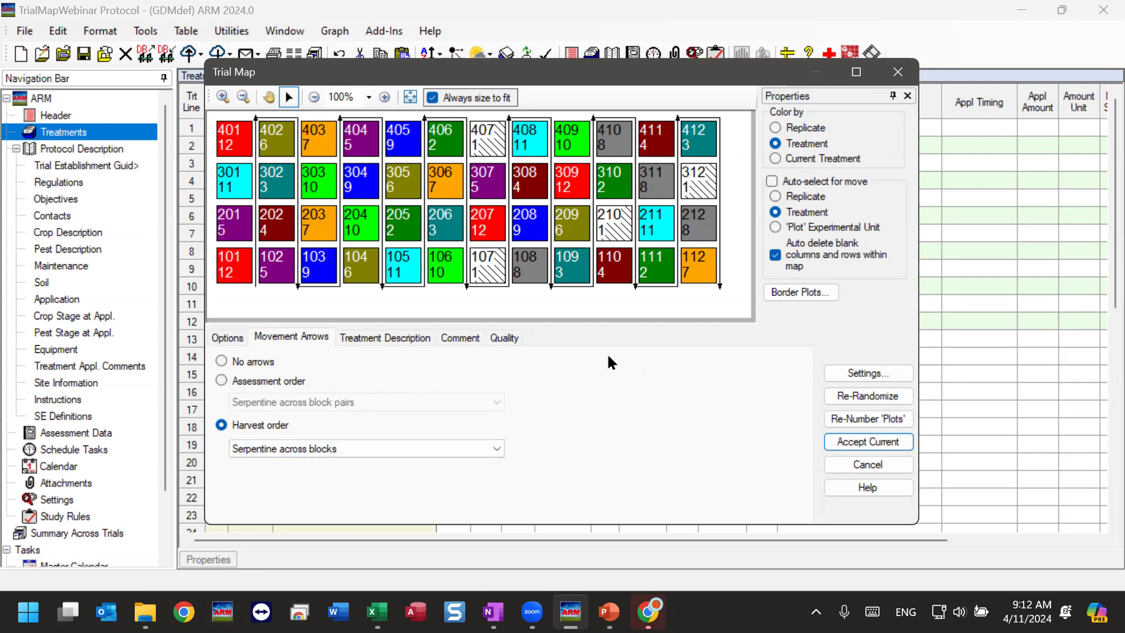
# Review the trial map's comment area and quality figures, and return to its display options.
pyautogui.click(447, 339)
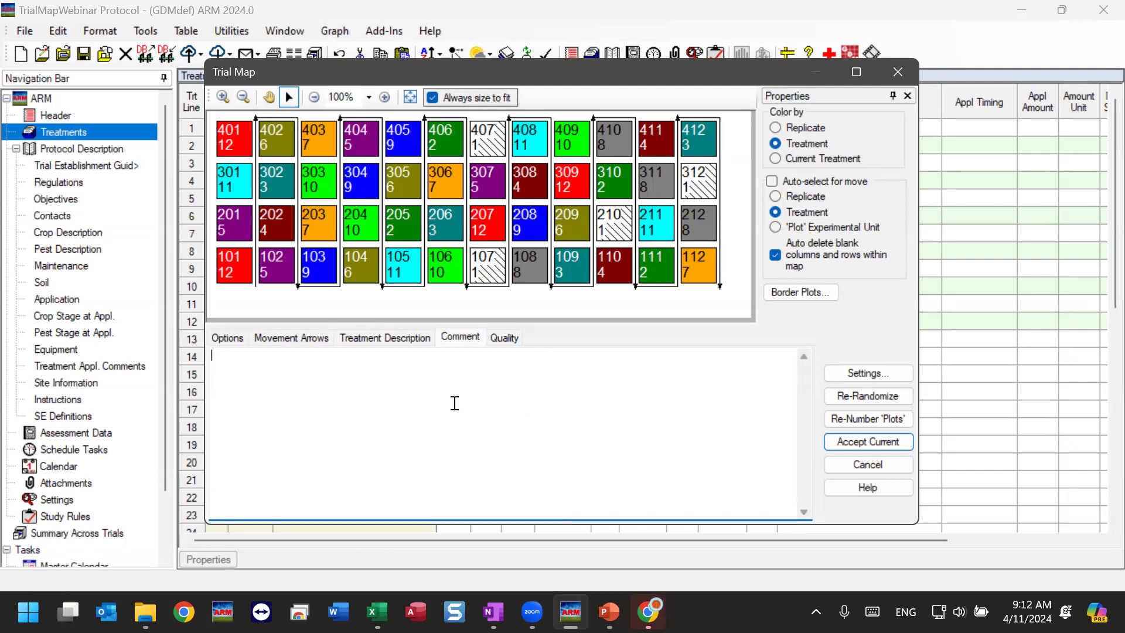
pyautogui.click(505, 338)
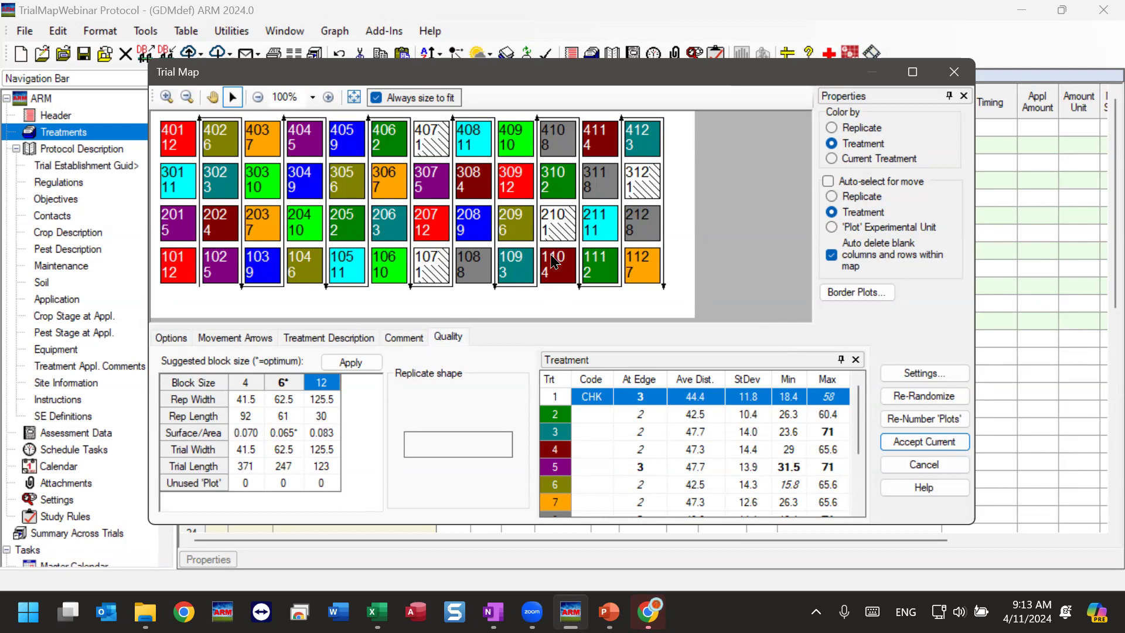
pyautogui.click(172, 338)
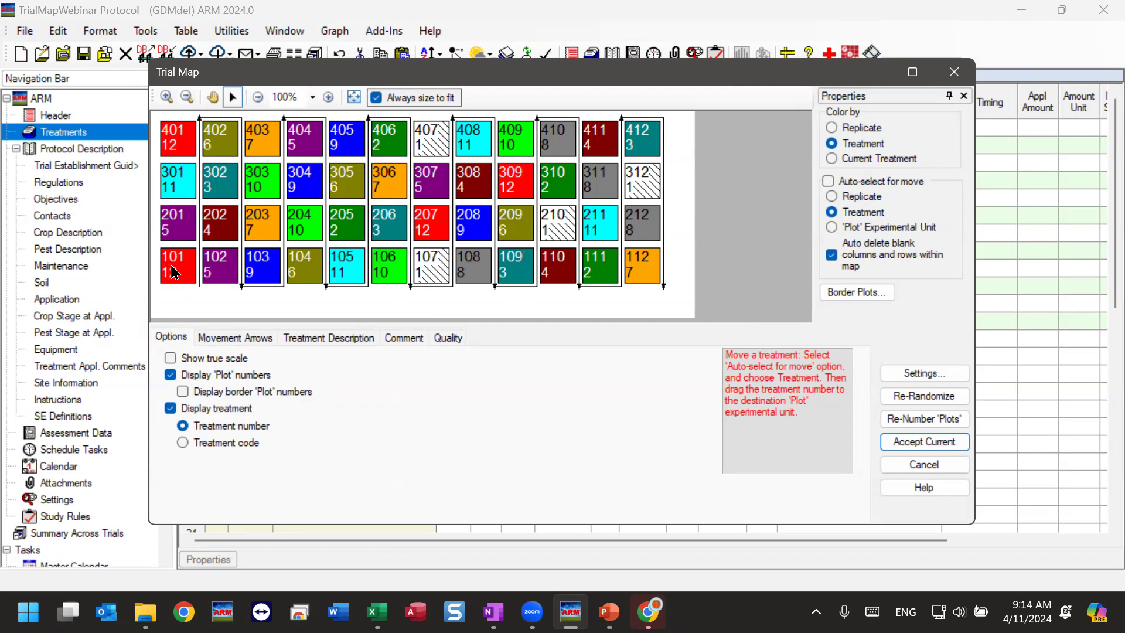
pyautogui.rightClick(172, 272)
pyautogui.click(643, 275)
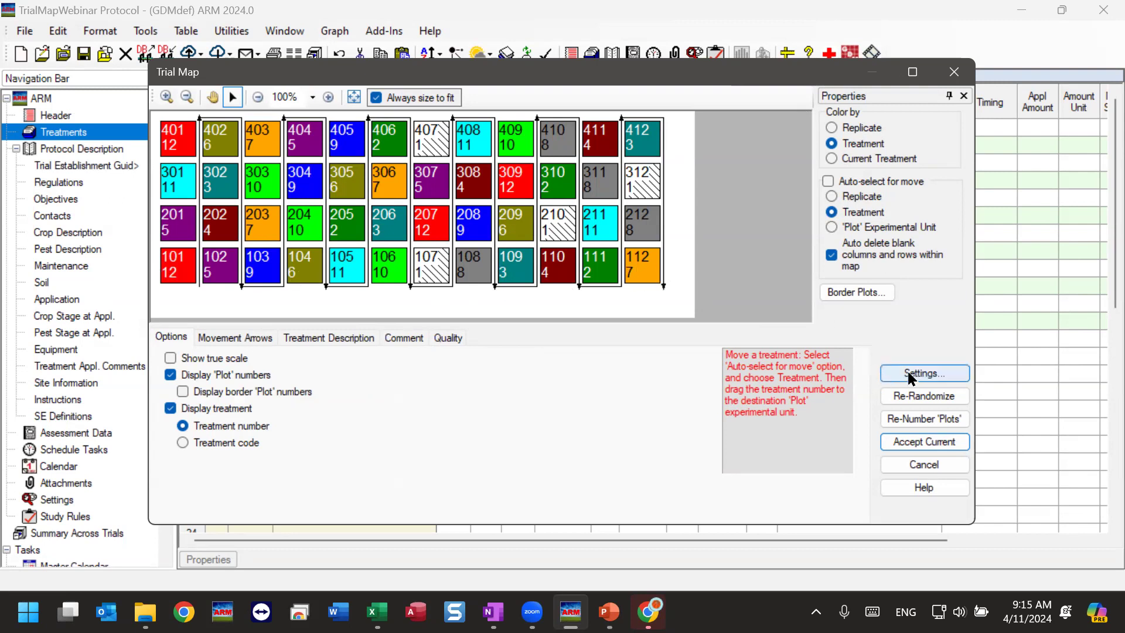
# Set the layout's block size to 6 and color the trial map by replicate.
pyautogui.click(944, 373)
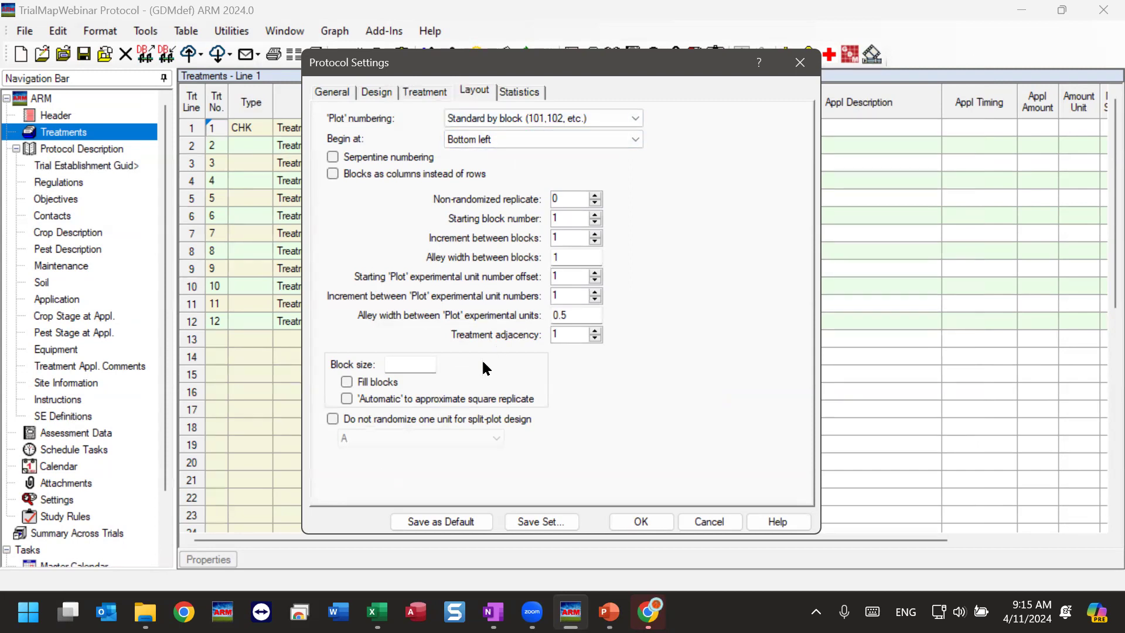
pyautogui.click(394, 363)
pyautogui.write('6')
pyautogui.click(644, 518)
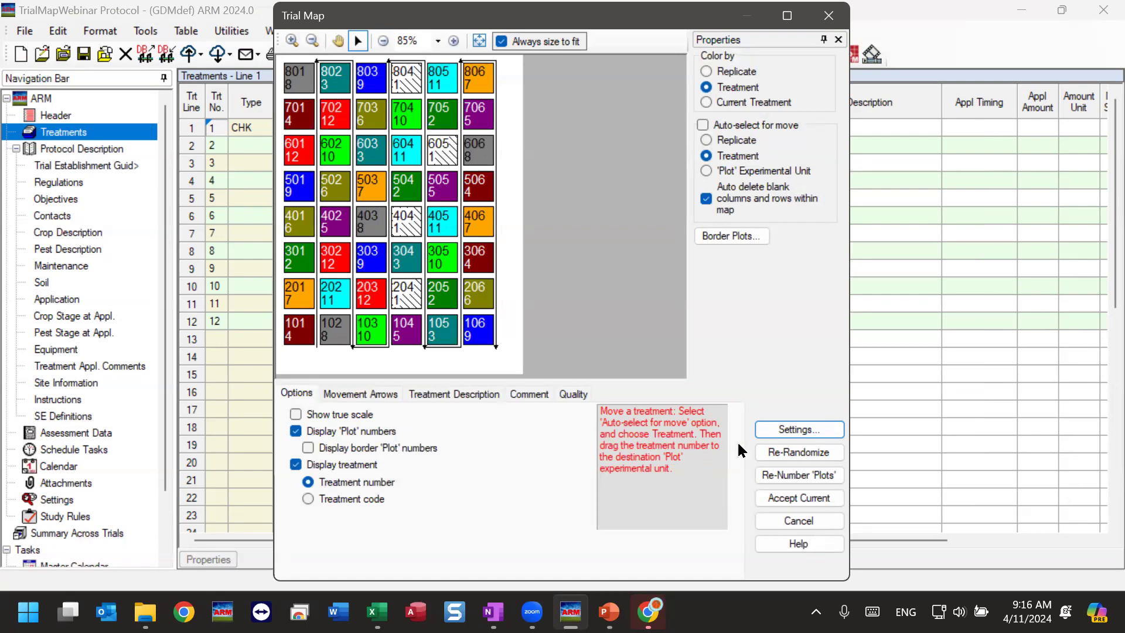
pyautogui.click(721, 73)
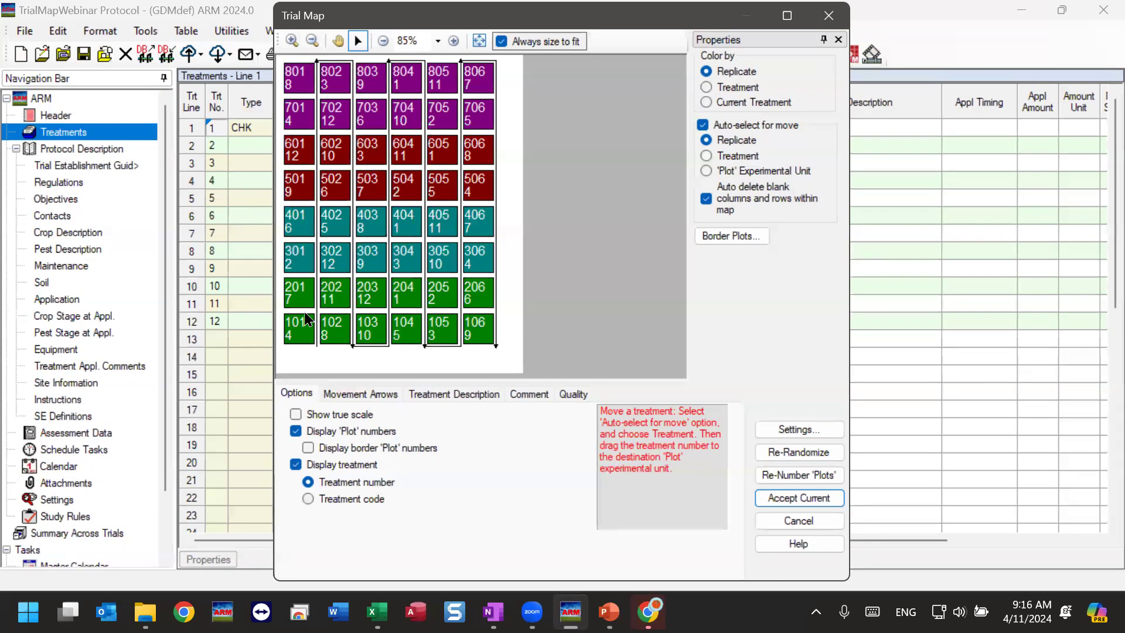
# Set the block size to 24 and enable Fill blocks in the layout settings.
pyautogui.click(793, 431)
pyautogui.doubleClick(392, 363)
pyautogui.write('24')
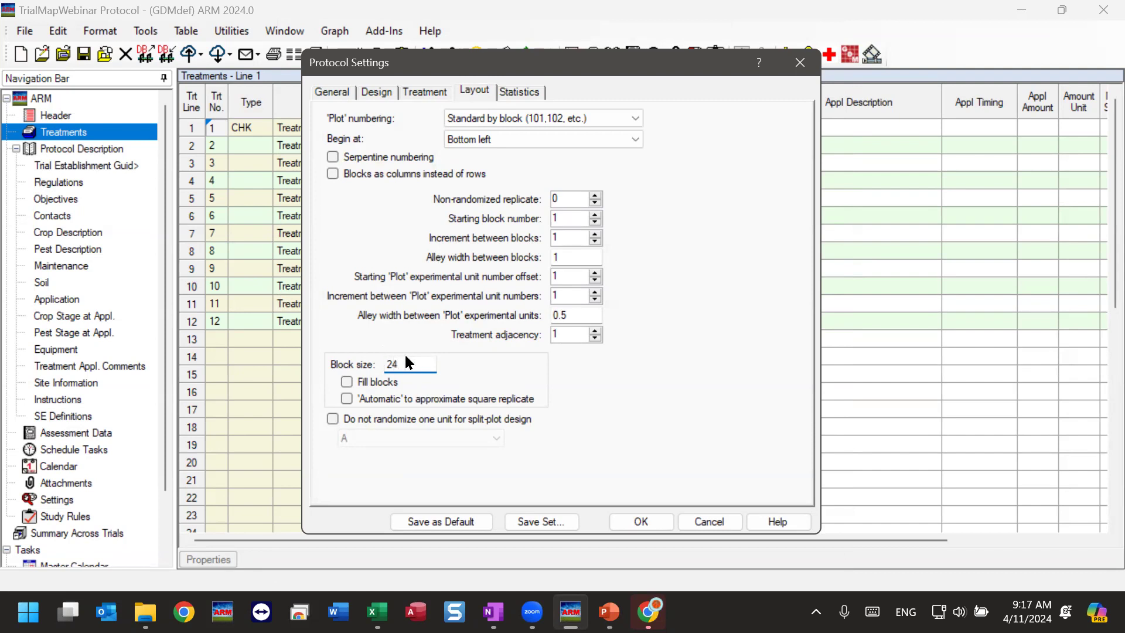
pyautogui.click(353, 383)
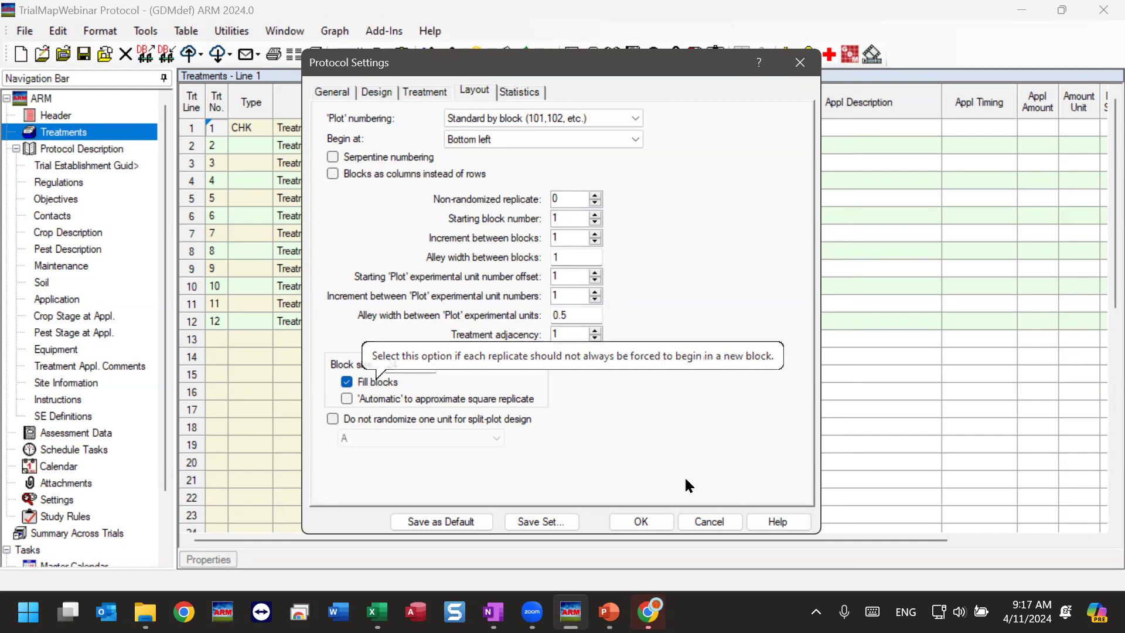
pyautogui.click(651, 516)
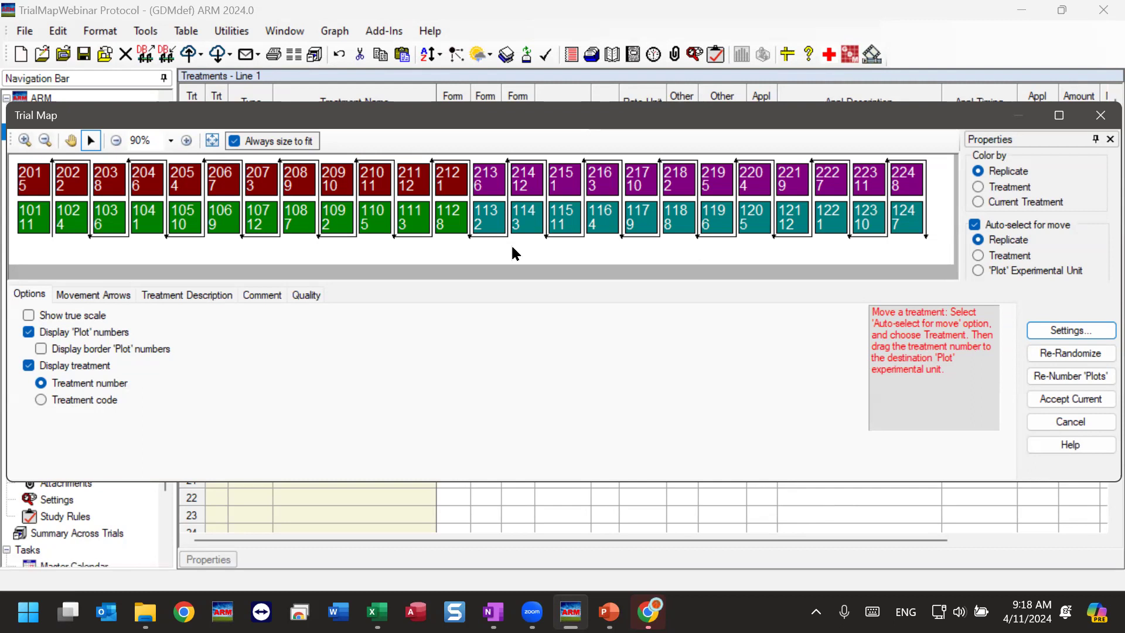
# Set the block size to 18 in the layout settings.
pyautogui.click(1043, 327)
pyautogui.doubleClick(403, 365)
pyautogui.write('18')
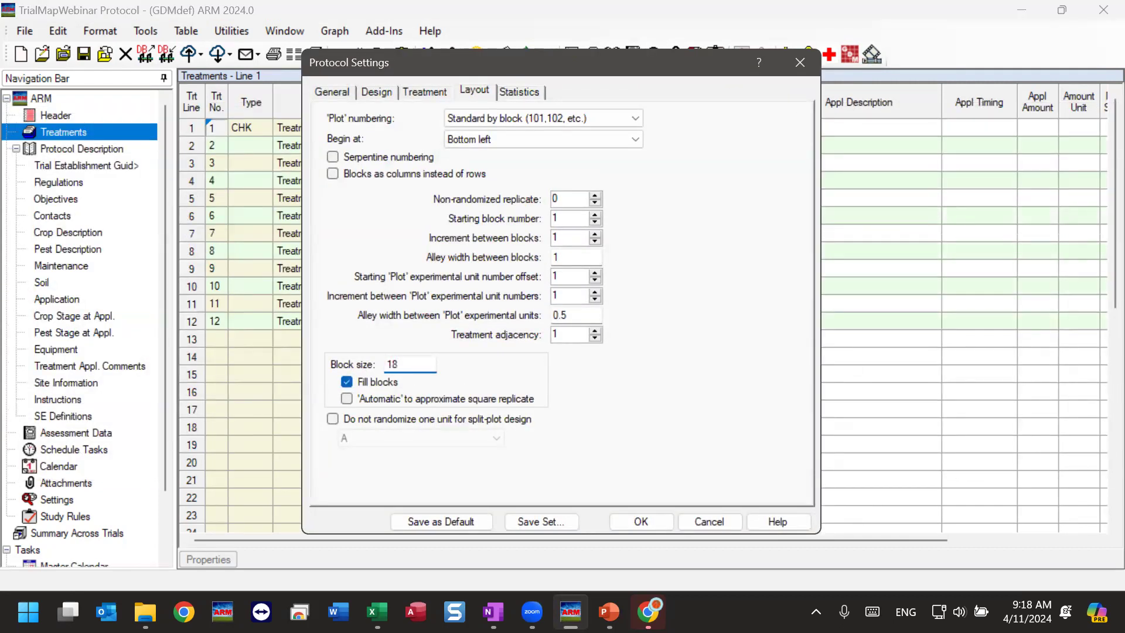
pyautogui.click(640, 520)
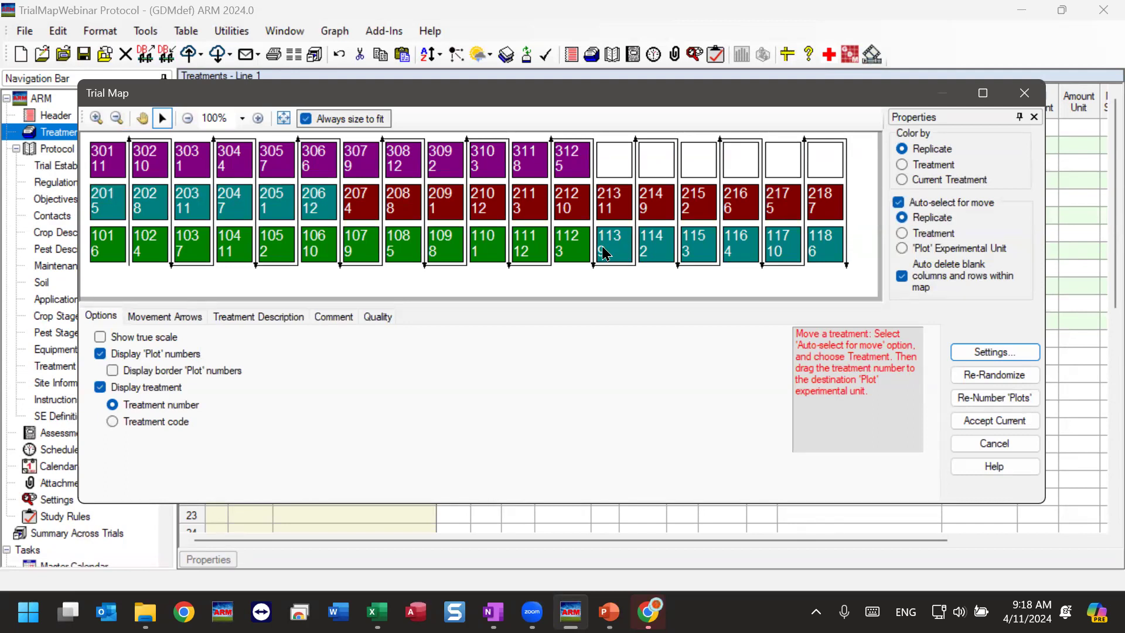
# Enlarge the Trial Map window and set auto-select for move to 'Plot' Experimental Unit.
pyautogui.moveTo(562, 105); pyautogui.dragTo(563, 92)
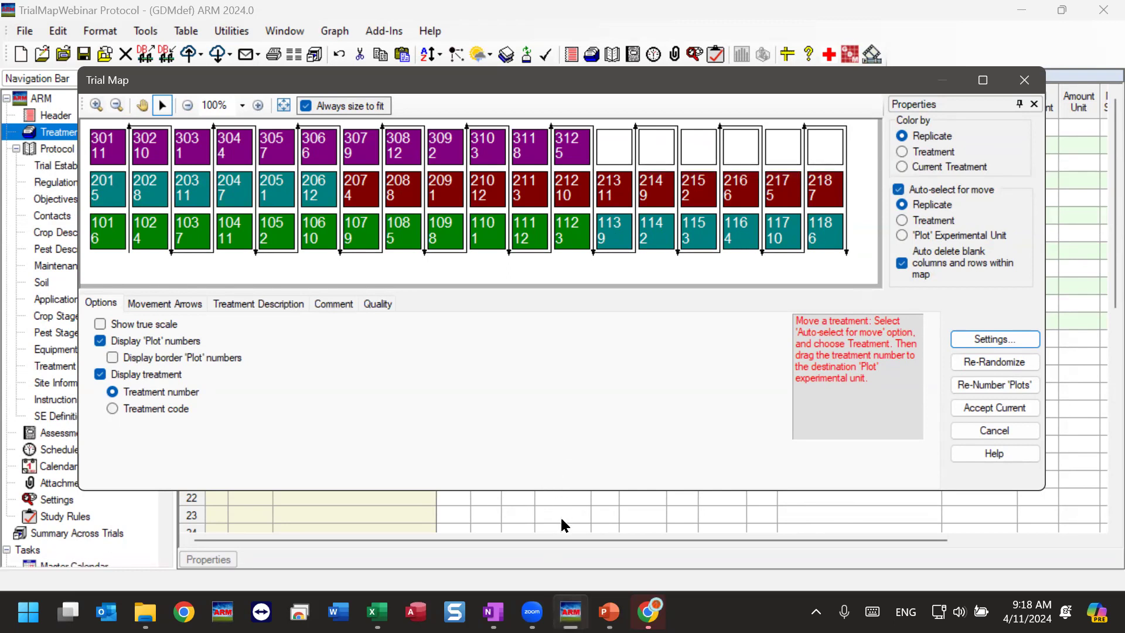
pyautogui.moveTo(562, 495); pyautogui.dragTo(562, 555)
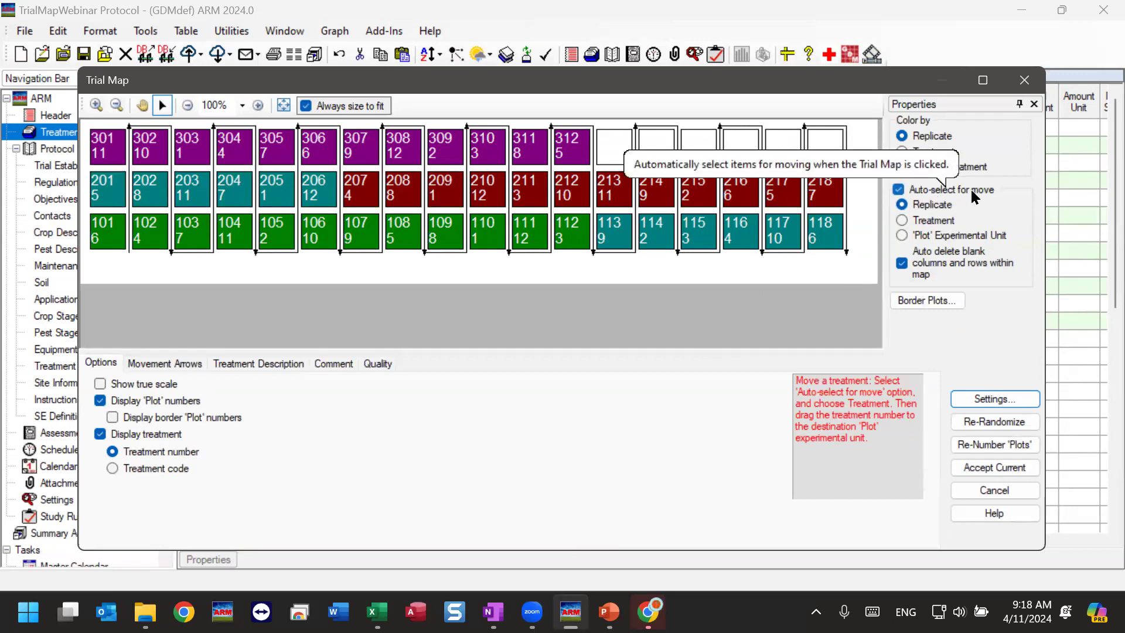
pyautogui.click(899, 189)
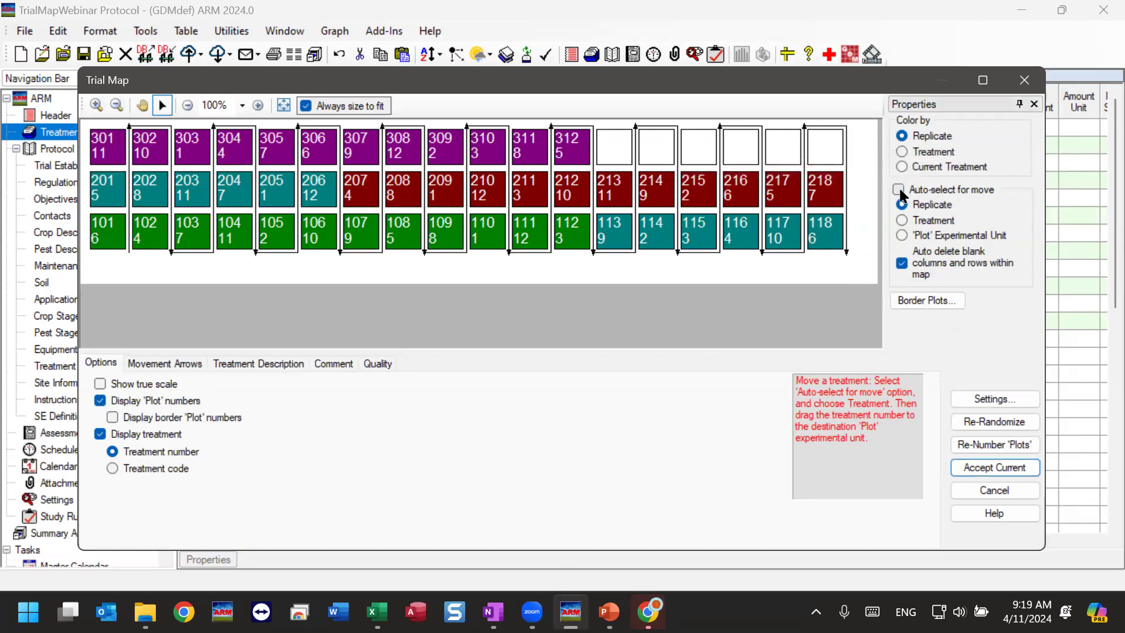
pyautogui.click(901, 193)
pyautogui.click(949, 238)
# Swap plots 201 through 206 with plots 213 through 218 in order, grouping each replicate's plots together.
pyautogui.click(113, 199)
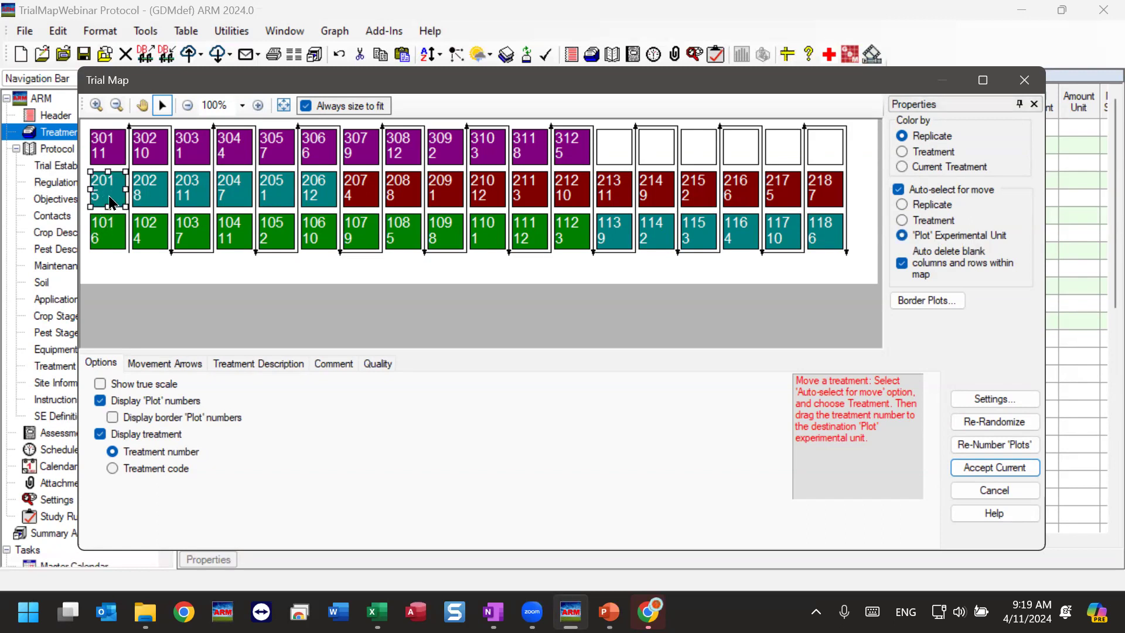
pyautogui.moveTo(108, 192); pyautogui.dragTo(612, 195)
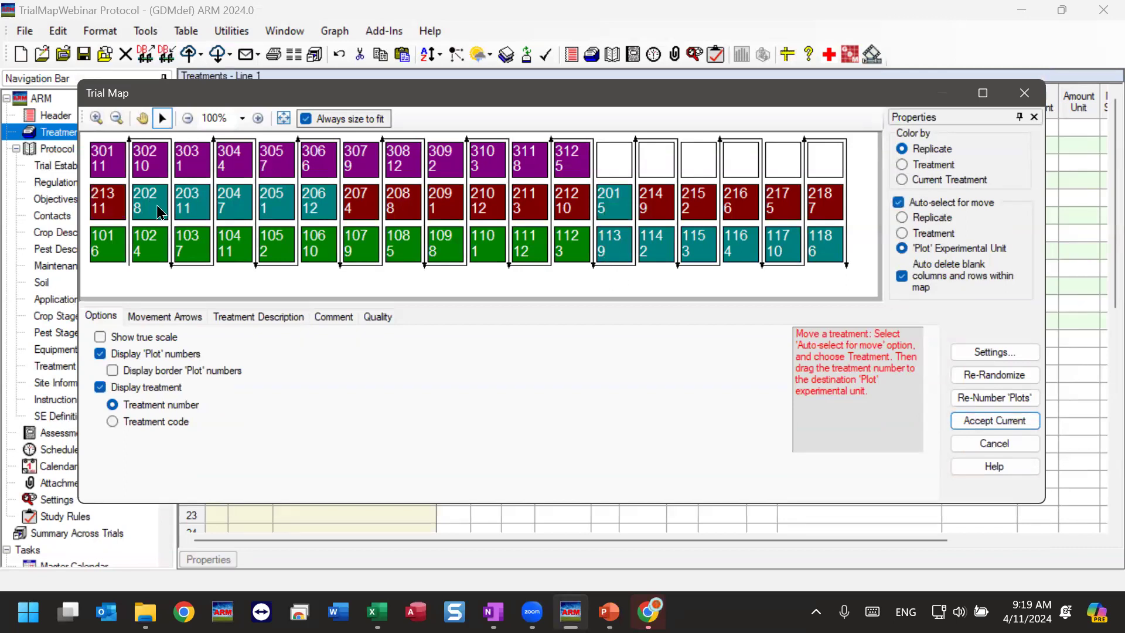
pyautogui.moveTo(156, 209); pyautogui.dragTo(657, 200)
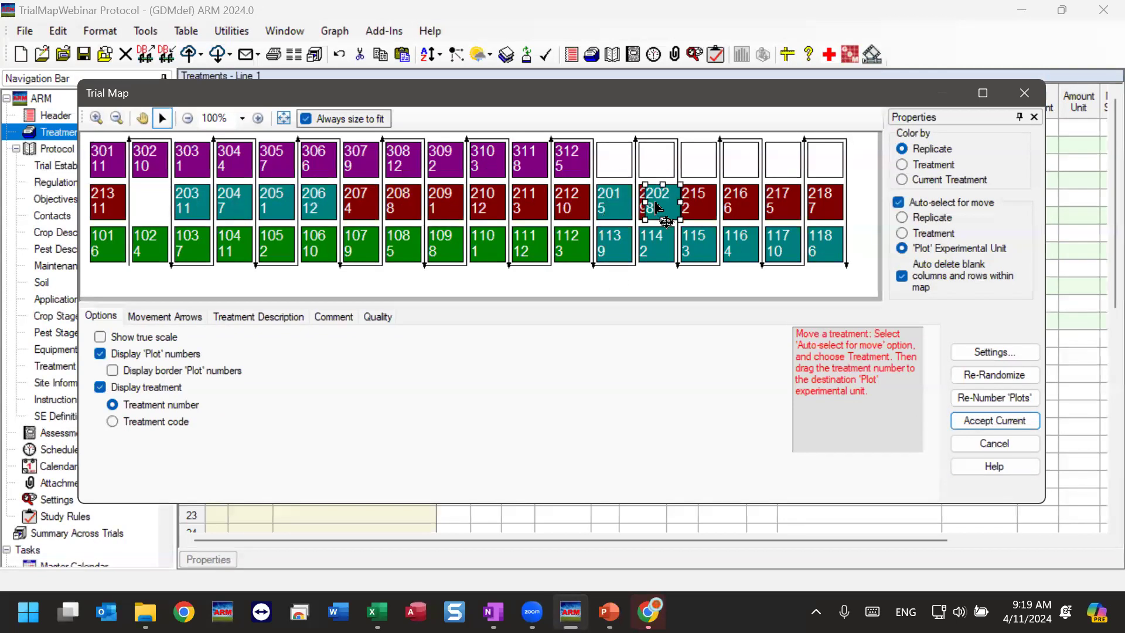
pyautogui.moveTo(205, 211); pyautogui.dragTo(699, 202)
pyautogui.moveTo(230, 210); pyautogui.dragTo(739, 204)
pyautogui.moveTo(275, 208); pyautogui.dragTo(782, 210)
pyautogui.moveTo(317, 208); pyautogui.dragTo(820, 209)
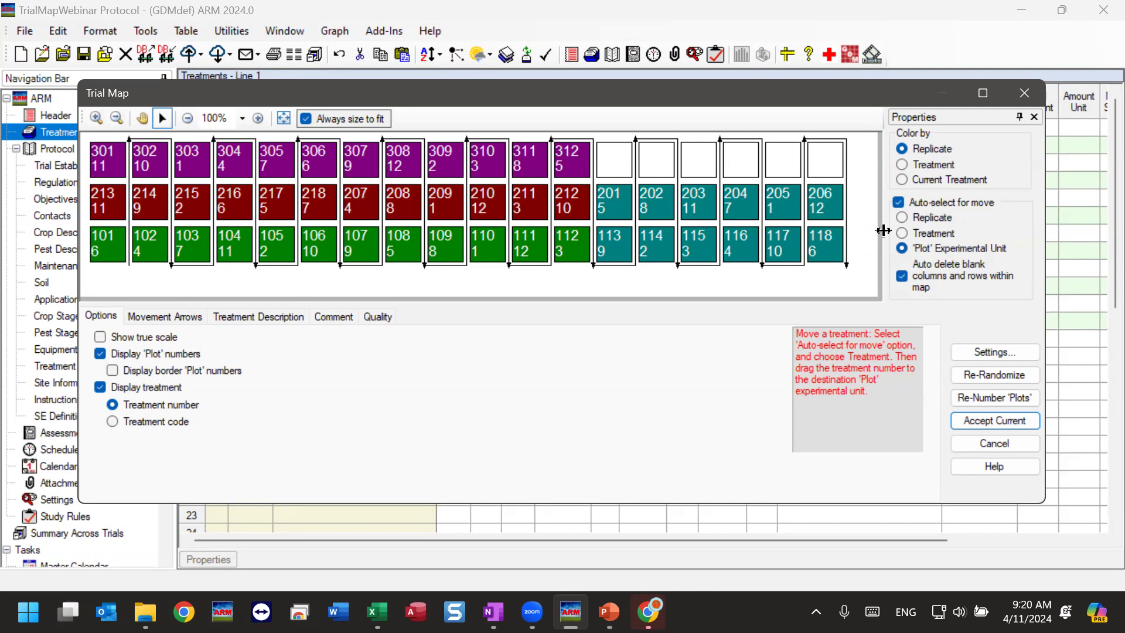
# Color the map by treatment, set auto-select for move to Treatment, and swap plot 101's treatment 6 with plot 104's treatment 11.
pyautogui.click(944, 235)
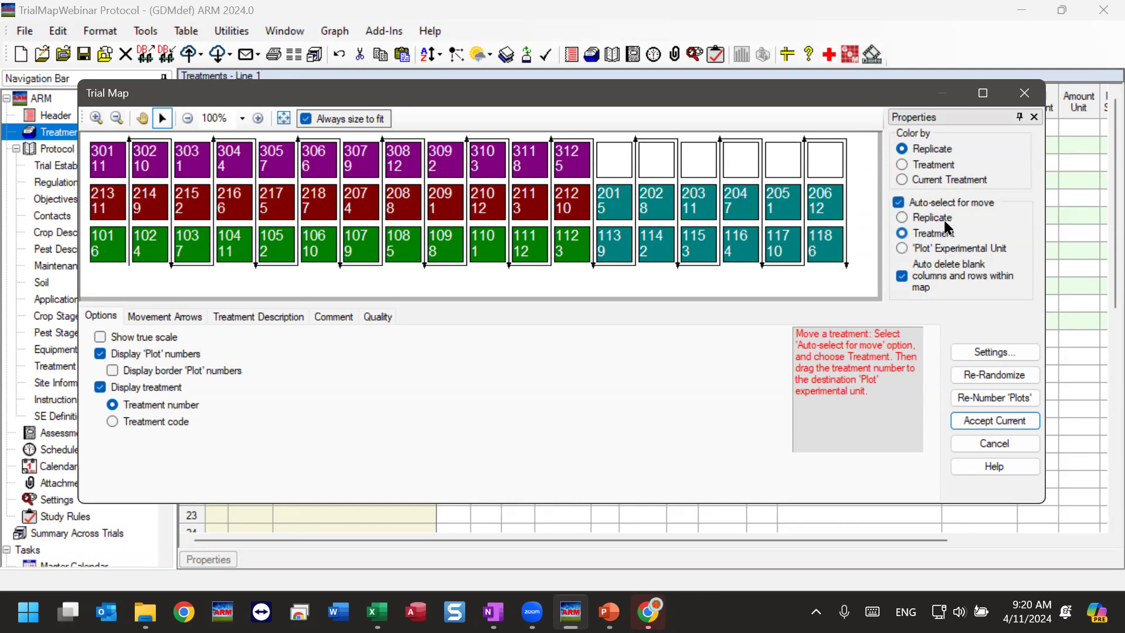
pyautogui.click(934, 167)
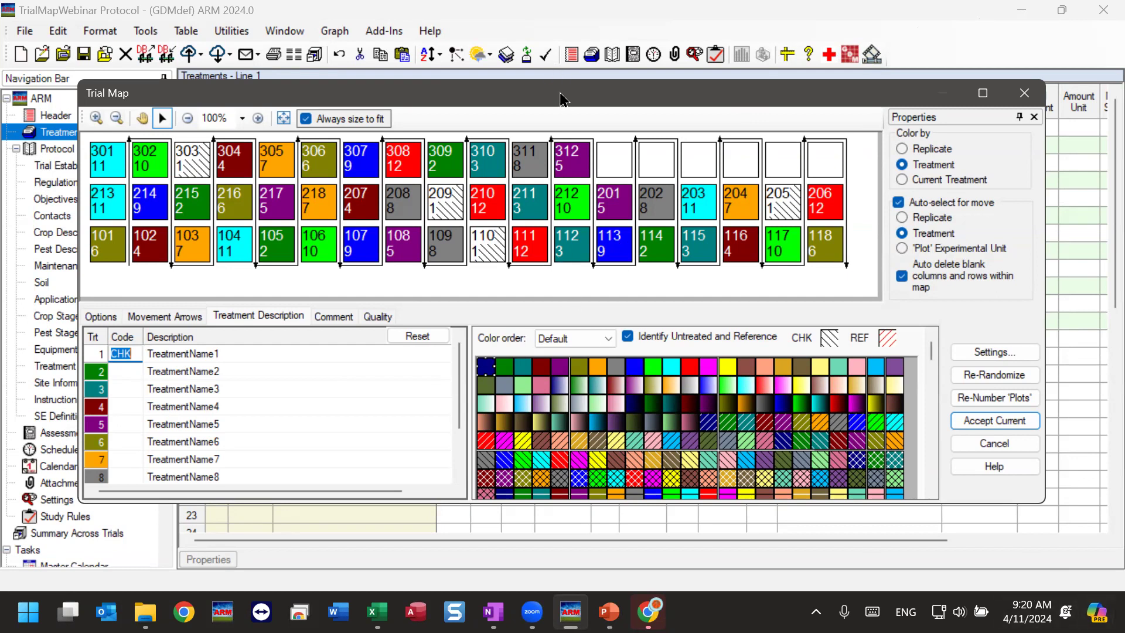
pyautogui.moveTo(561, 99); pyautogui.dragTo(560, 93)
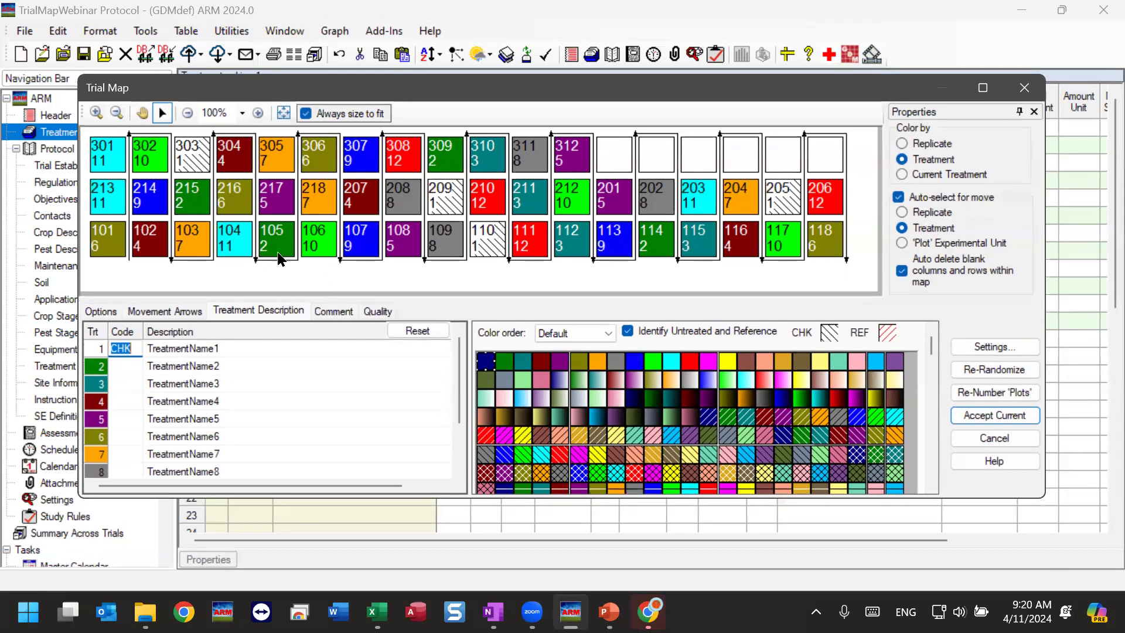
pyautogui.click(118, 254)
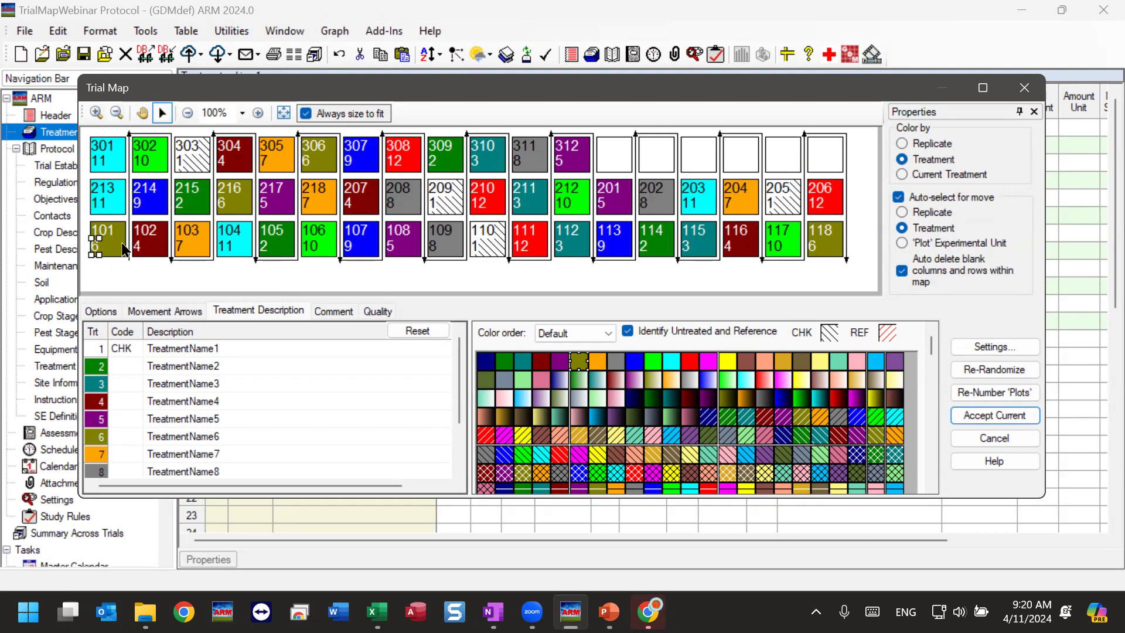
pyautogui.moveTo(112, 248); pyautogui.dragTo(239, 234)
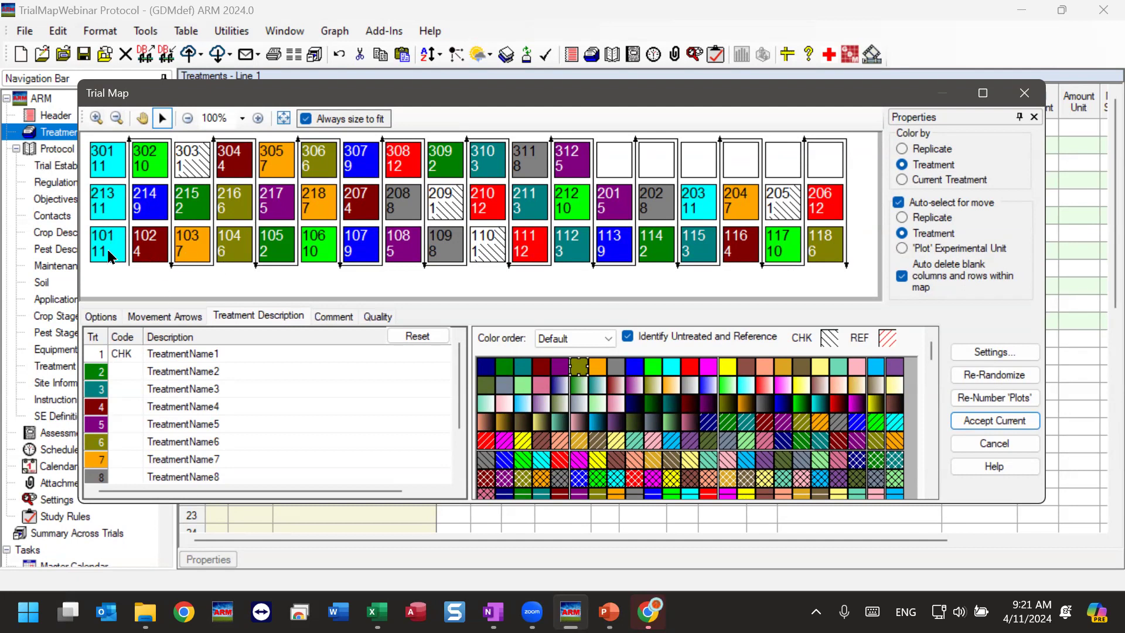
# Swap the treatments of plots 102 and 105, plots 103 and 106, and plots 106 and 108.
pyautogui.moveTo(281, 258); pyautogui.dragTo(164, 250)
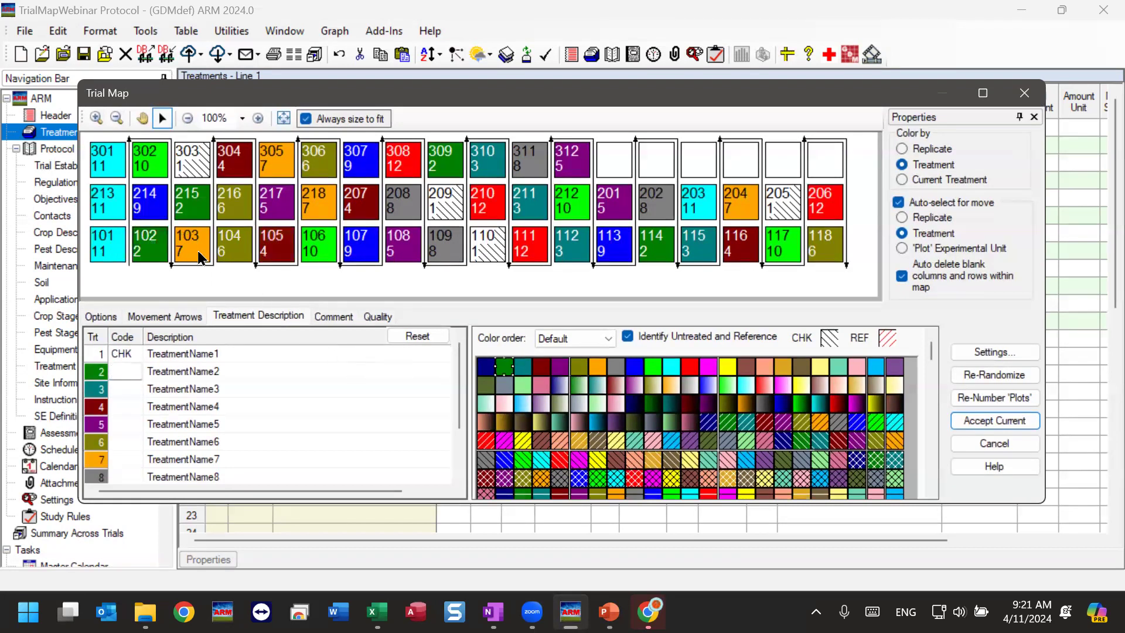
pyautogui.moveTo(308, 253); pyautogui.dragTo(315, 246)
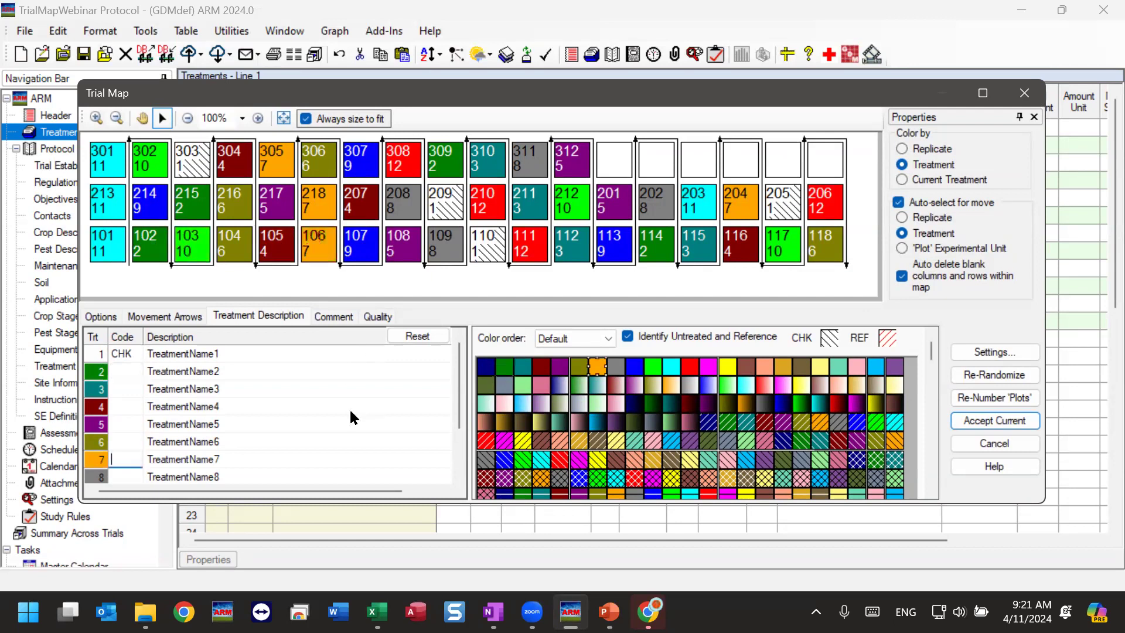
pyautogui.moveTo(419, 251); pyautogui.dragTo(314, 283)
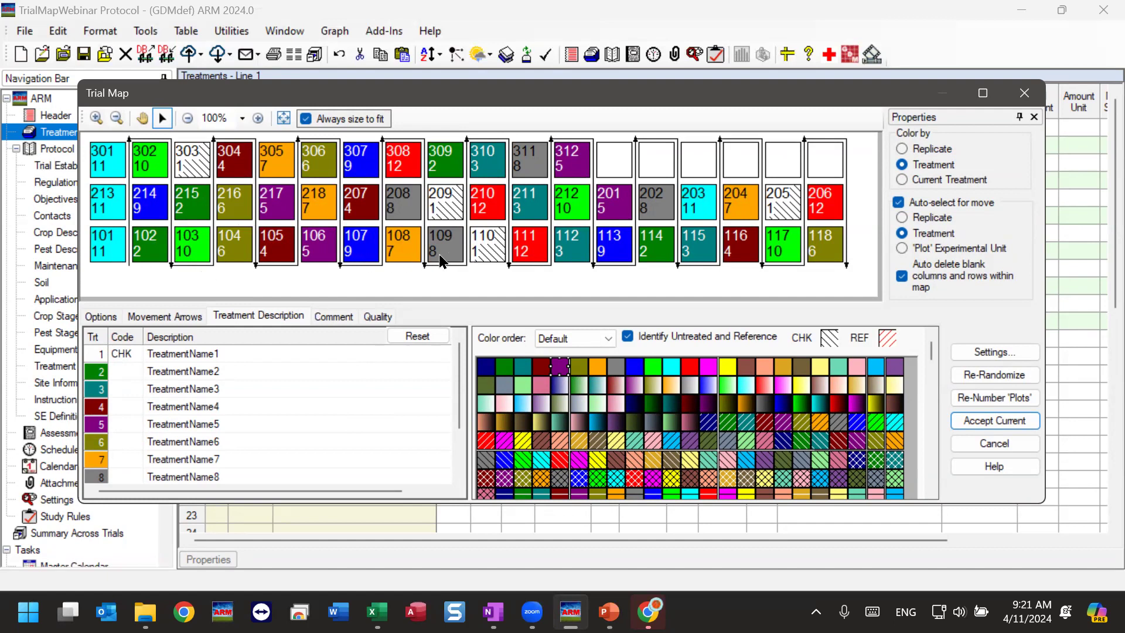
# Color the map by replicate, keep auto-select for move on Treatment, and try to swap plot 102's treatment with plot 214's.
pyautogui.click(940, 152)
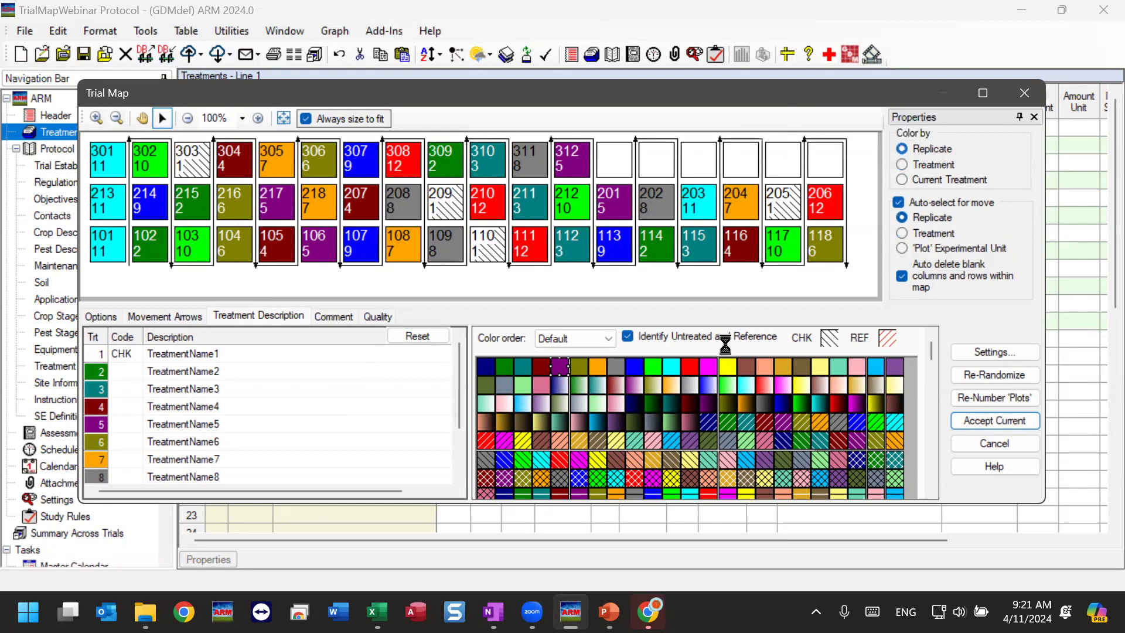
pyautogui.click(918, 237)
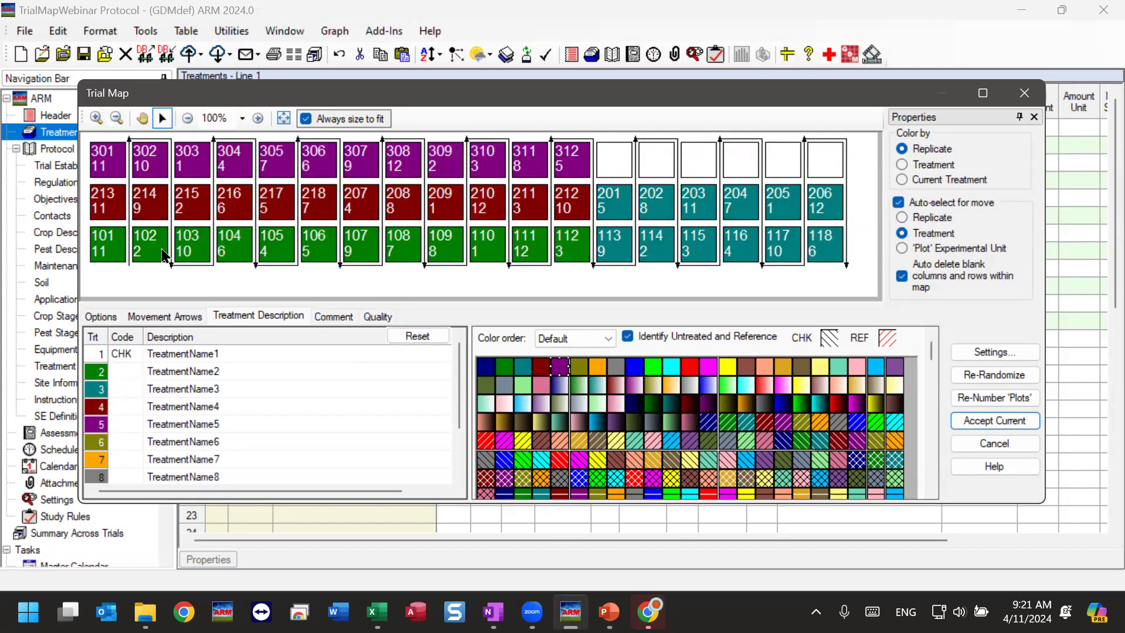
pyautogui.moveTo(147, 256)
pyautogui.mouseDown()
pyautogui.moveTo(148, 193)
pyautogui.moveTo(157, 210)
pyautogui.moveTo(147, 197)
pyautogui.moveTo(170, 205)
pyautogui.moveTo(158, 192)
pyautogui.moveTo(150, 237)
pyautogui.moveTo(154, 190)
pyautogui.moveTo(158, 246)
pyautogui.moveTo(138, 252)
pyautogui.moveTo(155, 195)
pyautogui.moveTo(158, 249)
pyautogui.moveTo(159, 203)
pyautogui.mouseUp()
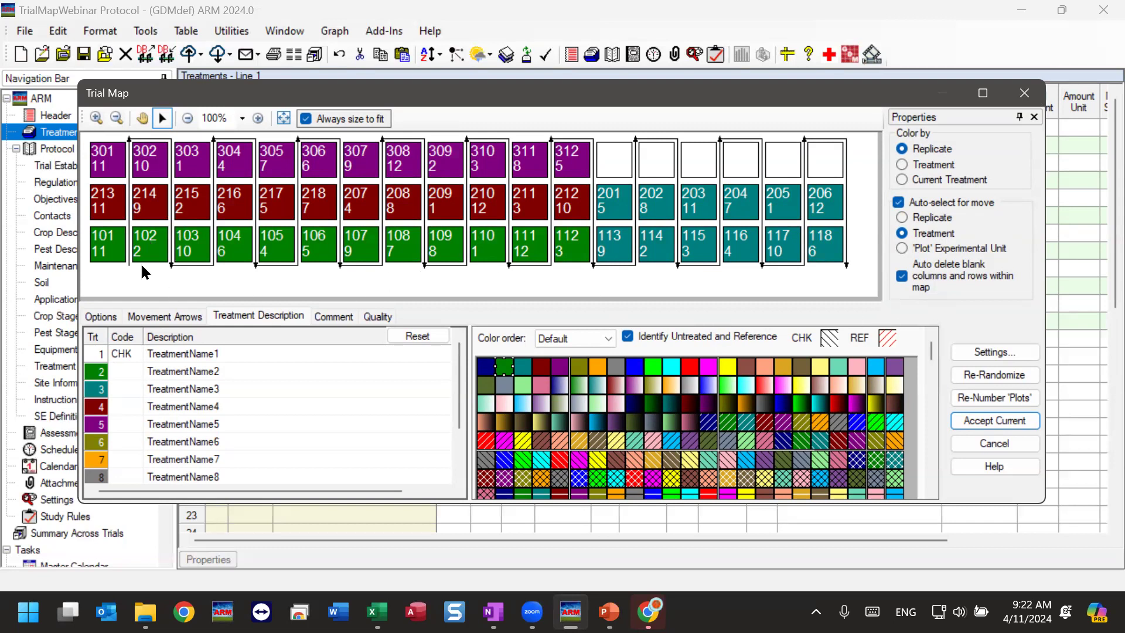
pyautogui.moveTo(145, 249); pyautogui.dragTo(147, 204)
# Set auto-select for move to 'Plot' Experimental Unit, swap plot 102 with plot 214, and re-number the plots.
pyautogui.click(923, 252)
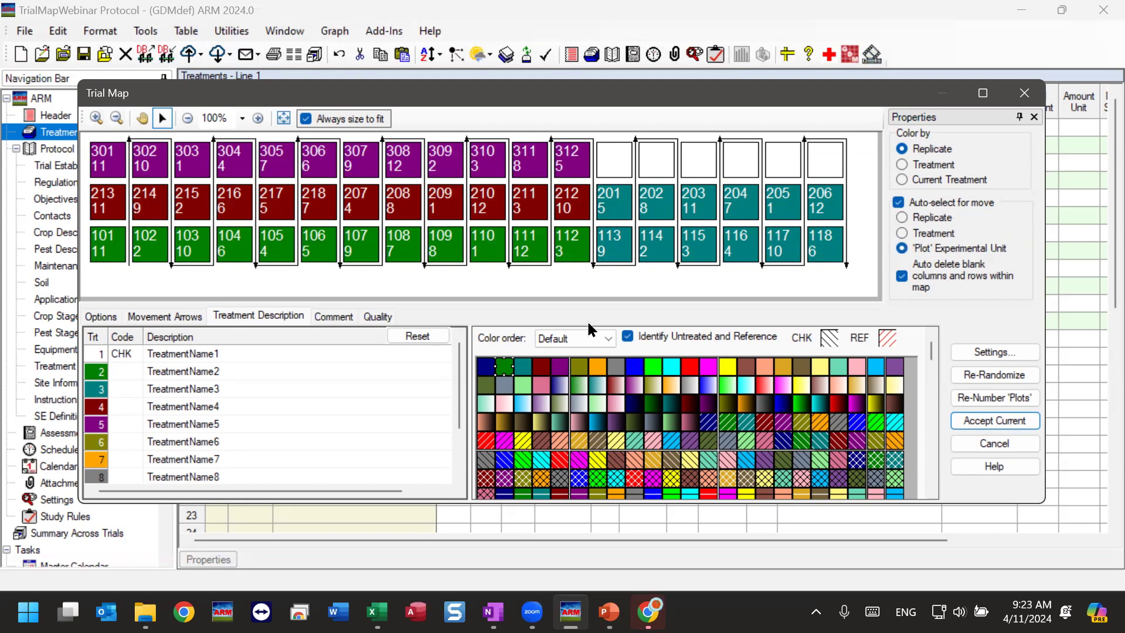
pyautogui.moveTo(157, 246); pyautogui.dragTo(154, 205)
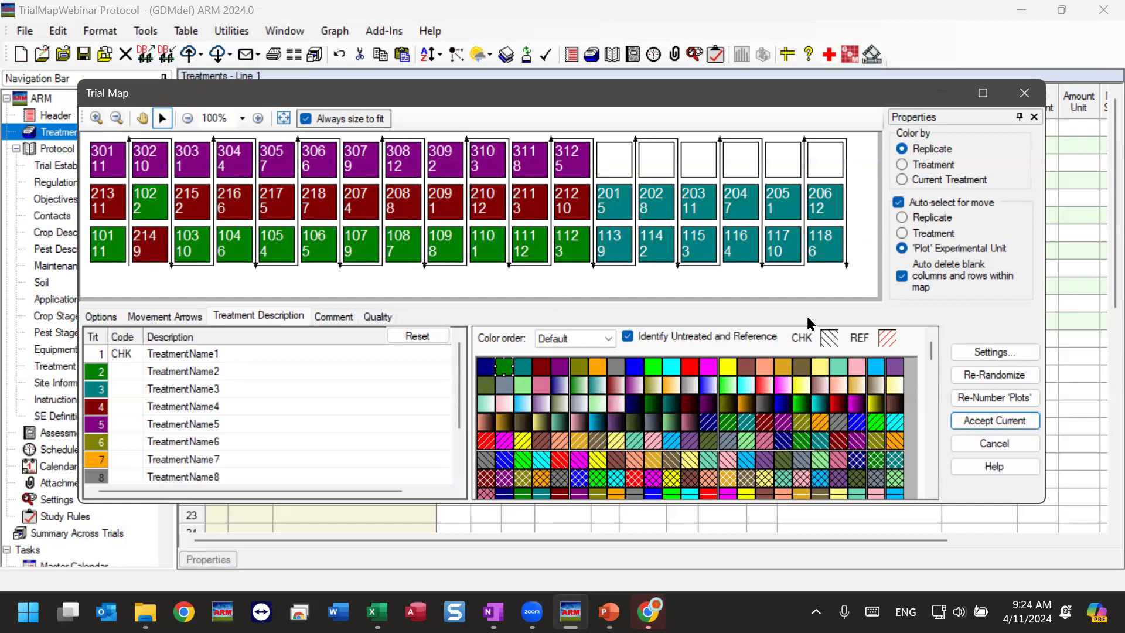
pyautogui.click(994, 399)
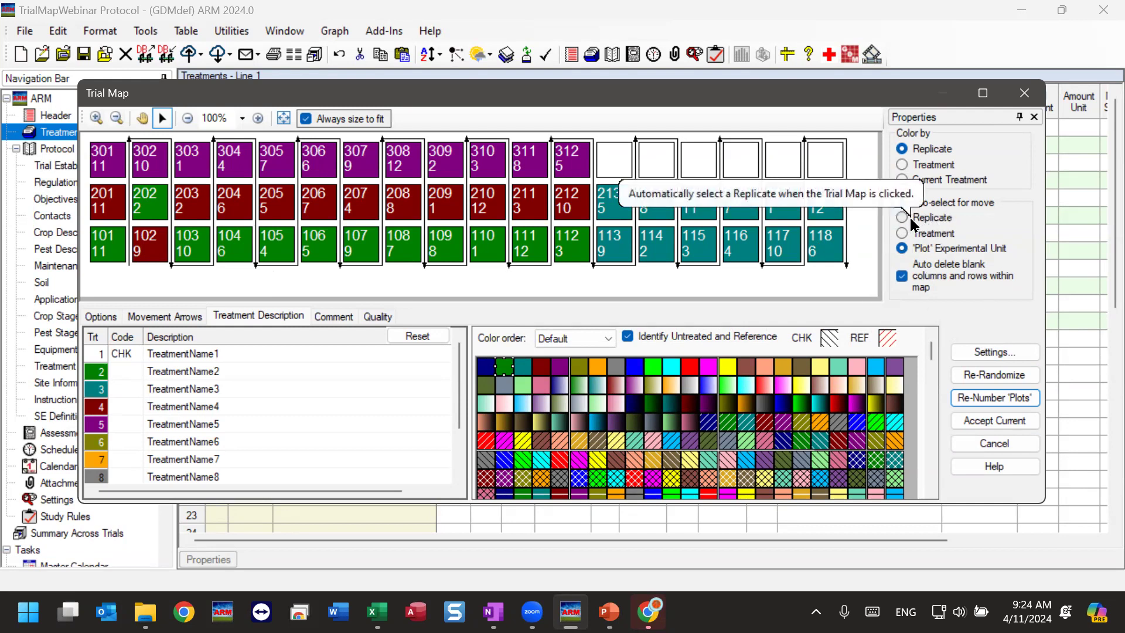
# Clear the block size and turn off Fill blocks in the layout settings.
pyautogui.click(1002, 354)
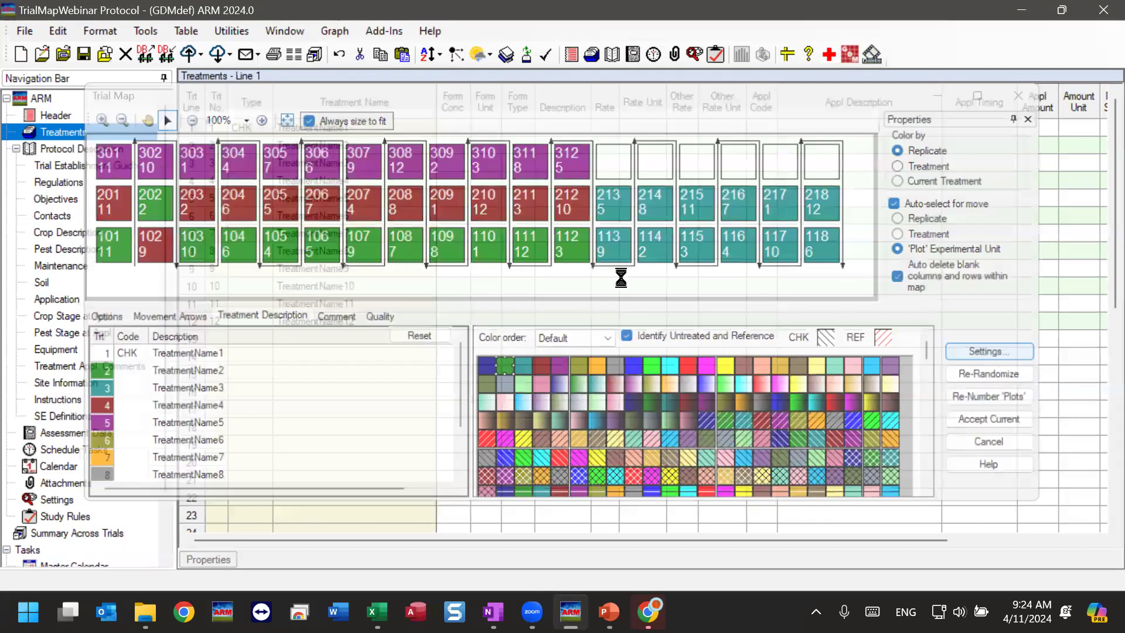
pyautogui.doubleClick(422, 362)
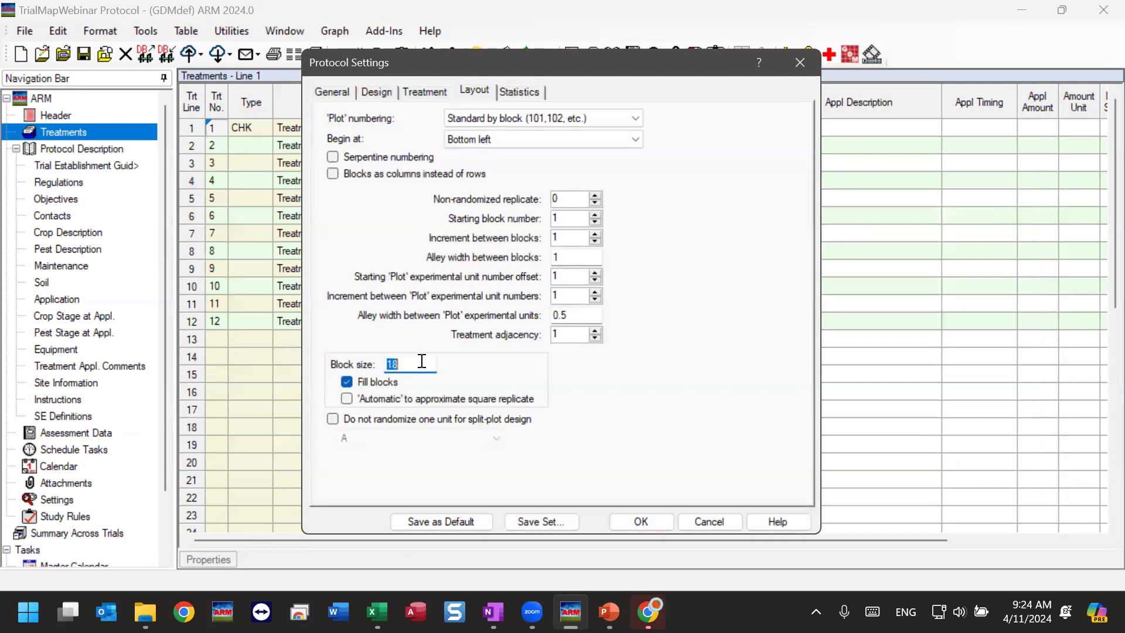
pyautogui.press('BackSpace')
pyautogui.click(364, 387)
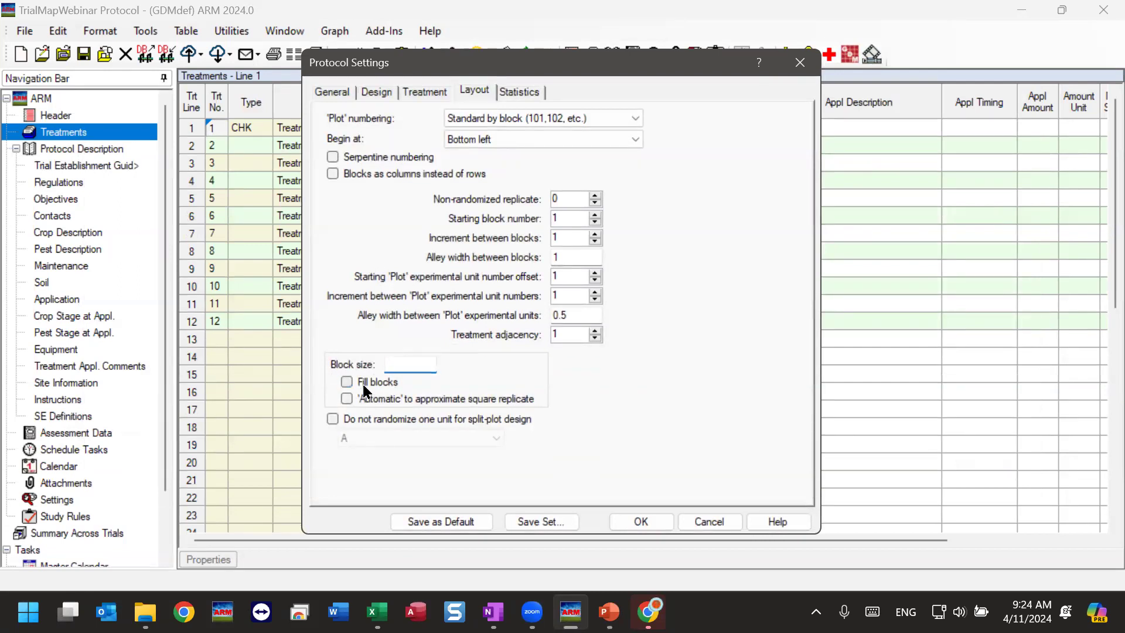
pyautogui.click(641, 521)
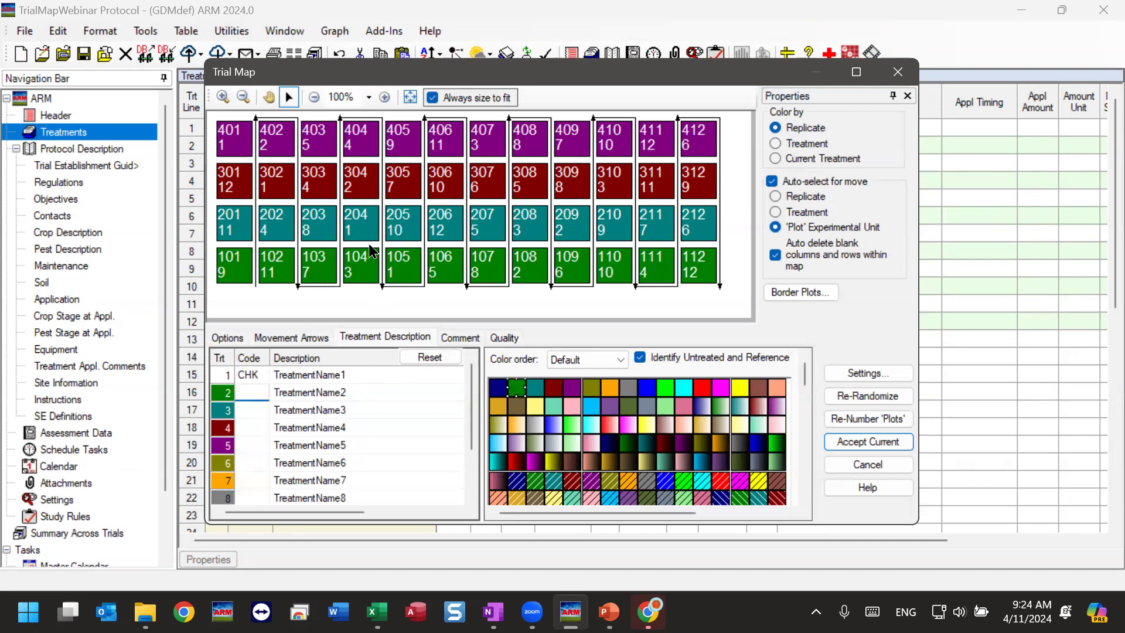
# With auto-select for move on Replicate, place replicate 2 beside replicate 1 and replicate 4 beside replicate 3, and make the map window taller.
pyautogui.moveTo(582, 70); pyautogui.dragTo(558, 60)
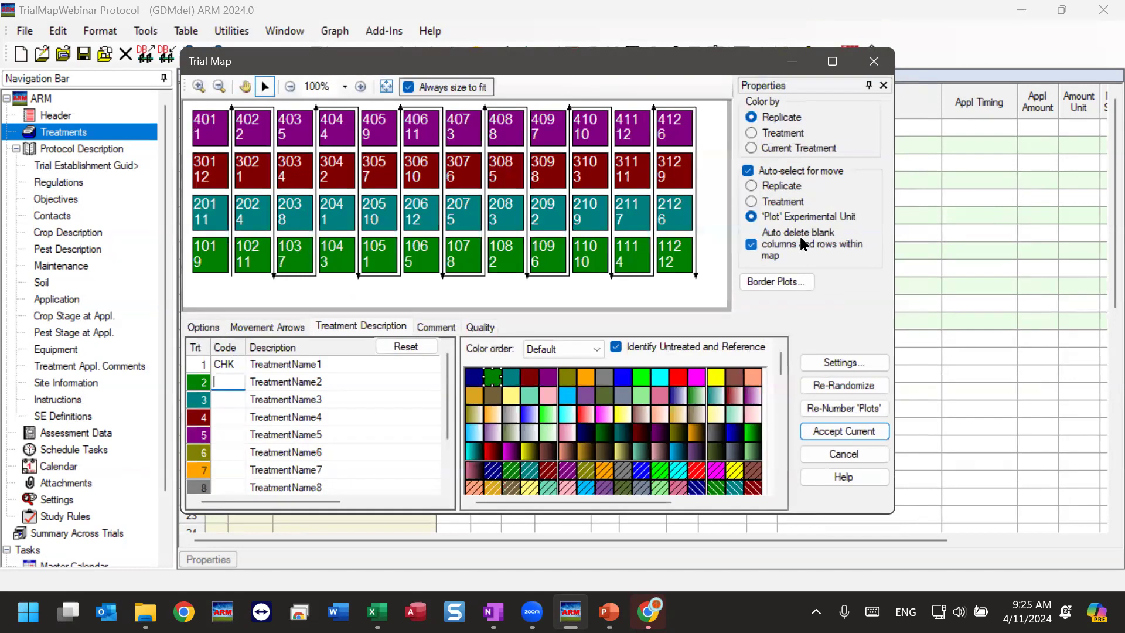
pyautogui.click(772, 188)
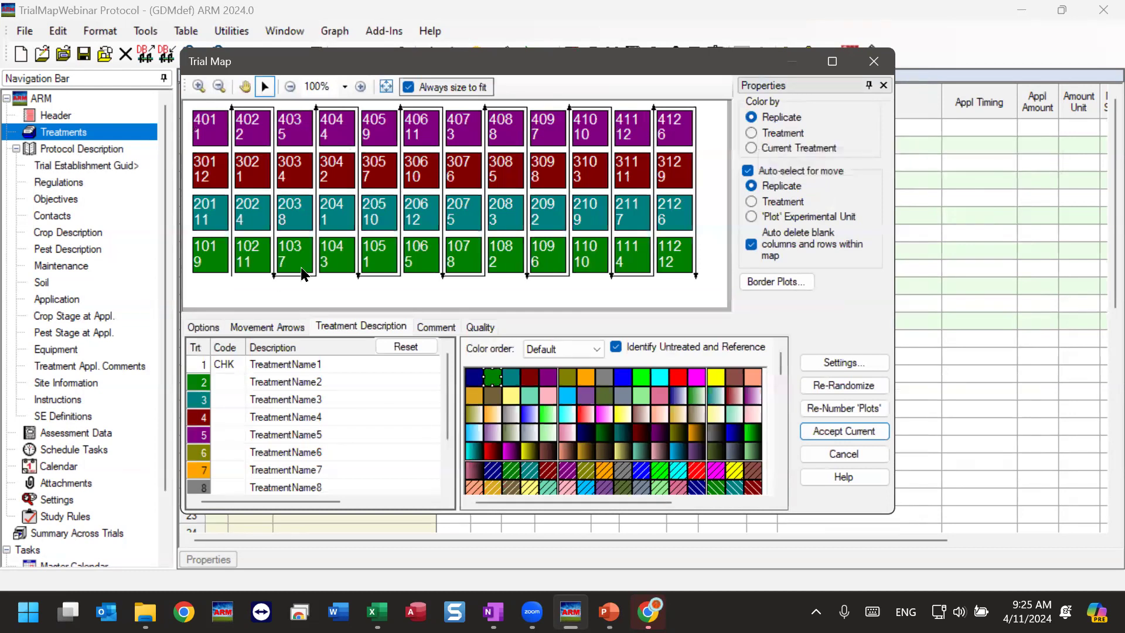
pyautogui.click(217, 220)
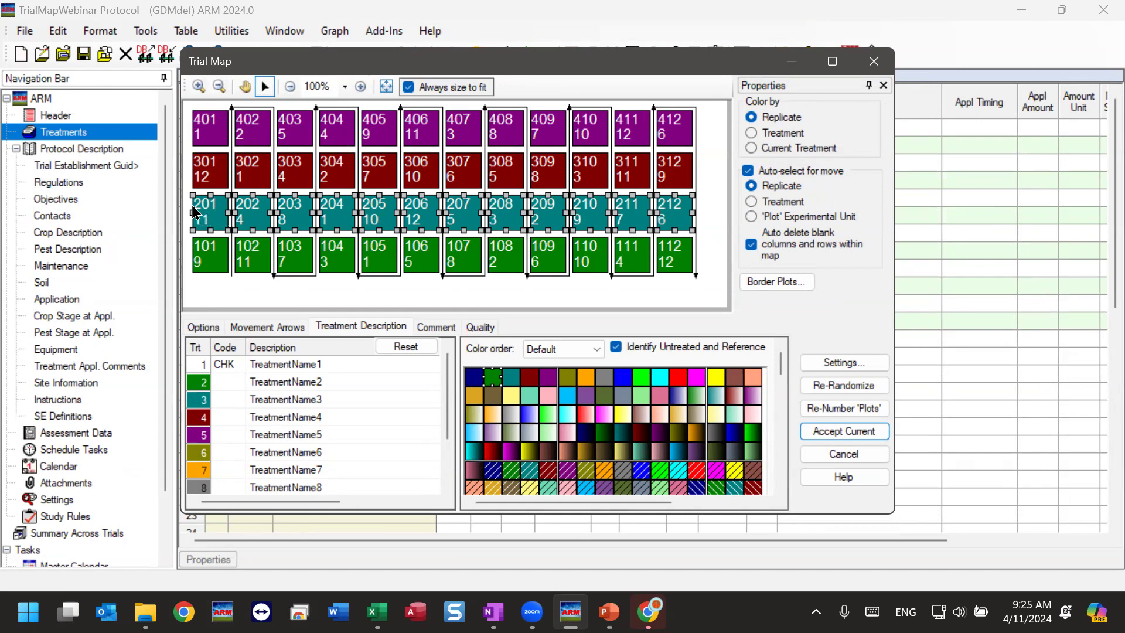
pyautogui.moveTo(218, 225)
pyautogui.mouseDown()
pyautogui.moveTo(211, 249)
pyautogui.moveTo(212, 133)
pyautogui.moveTo(214, 219)
pyautogui.mouseUp()
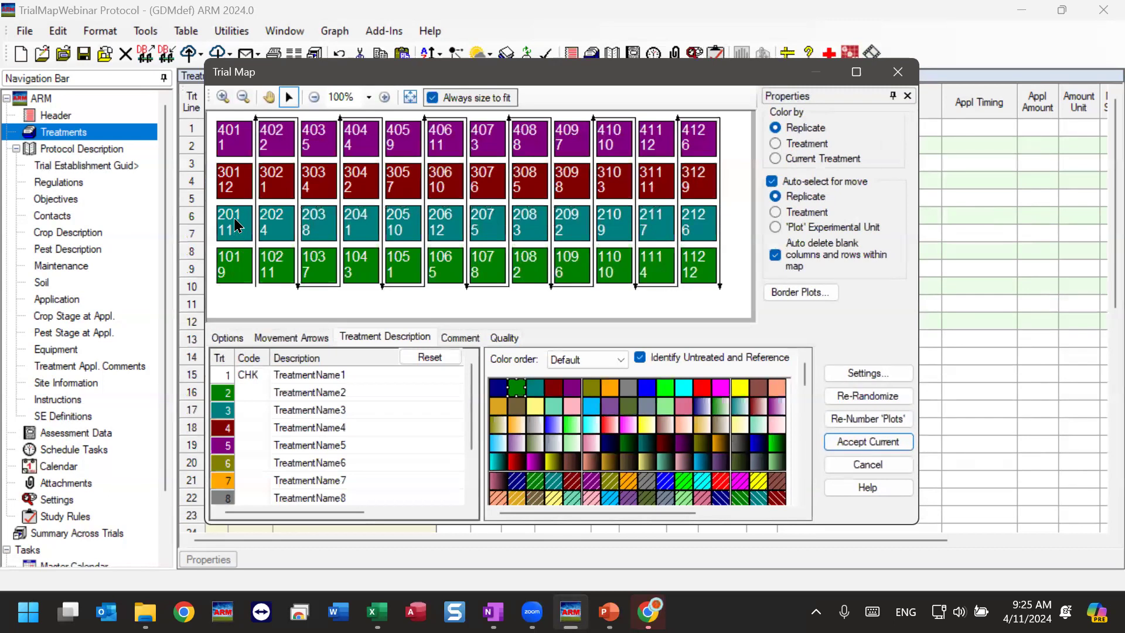
pyautogui.moveTo(227, 229); pyautogui.dragTo(743, 264)
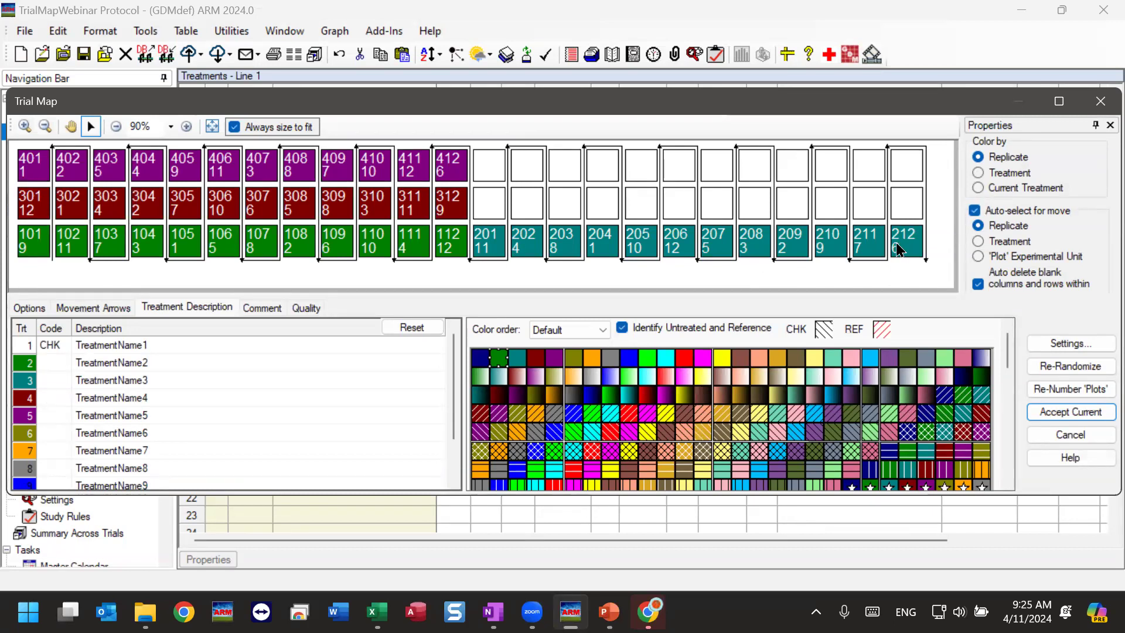
pyautogui.moveTo(43, 173); pyautogui.dragTo(495, 211)
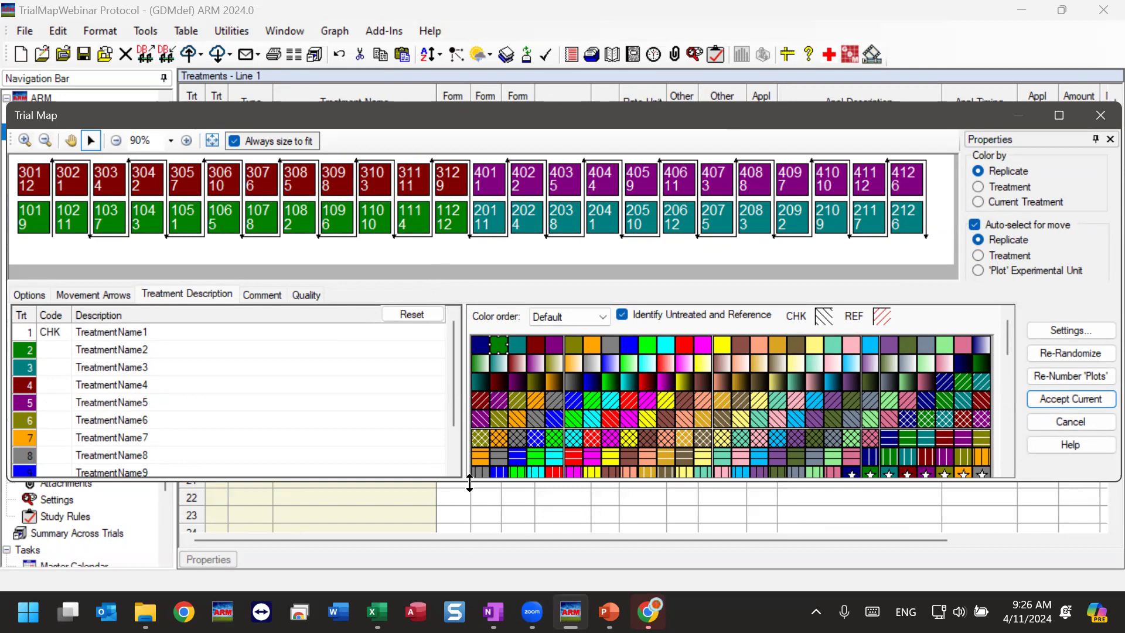
pyautogui.moveTo(470, 482); pyautogui.dragTo(465, 551)
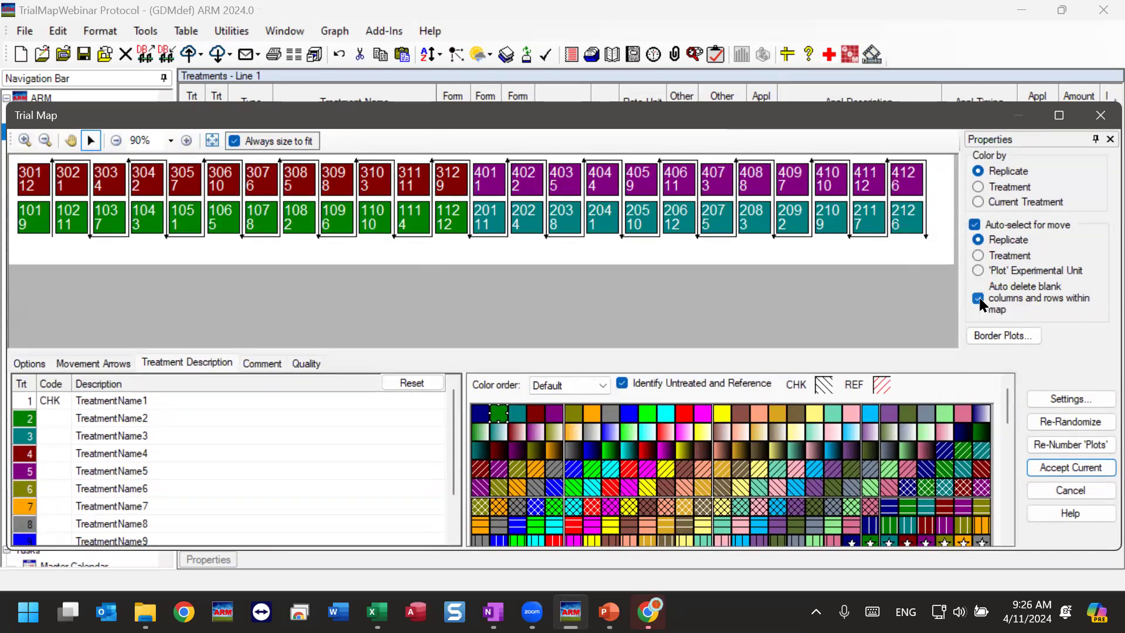
# Re-randomize the trial and turn off automatic deletion of blank columns and rows within the map.
pyautogui.click(1070, 421)
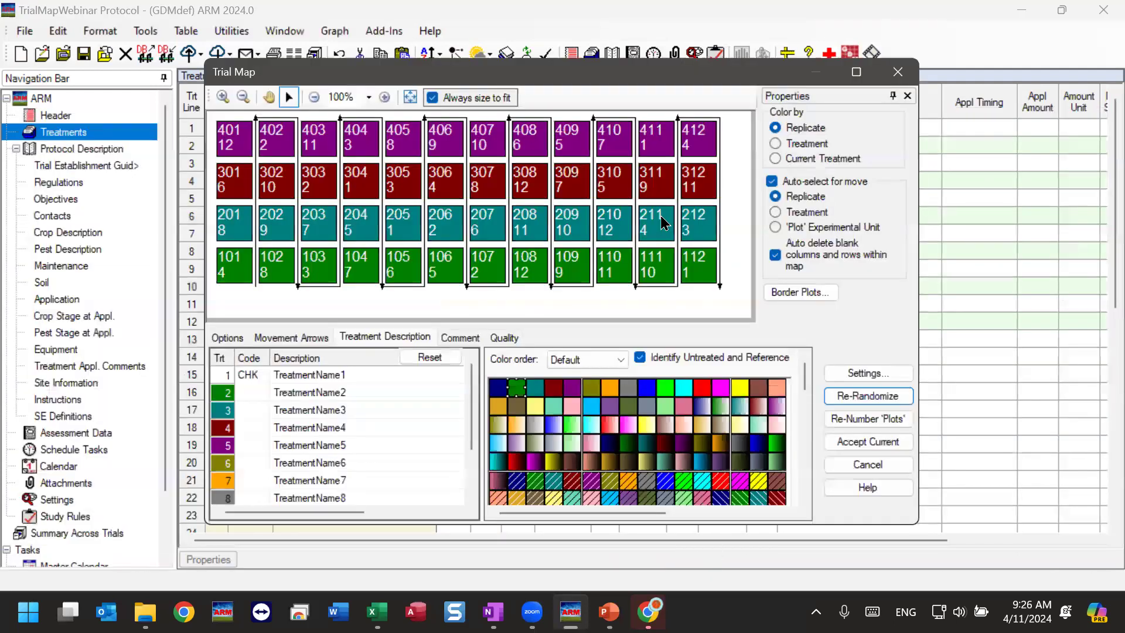
pyautogui.click(776, 254)
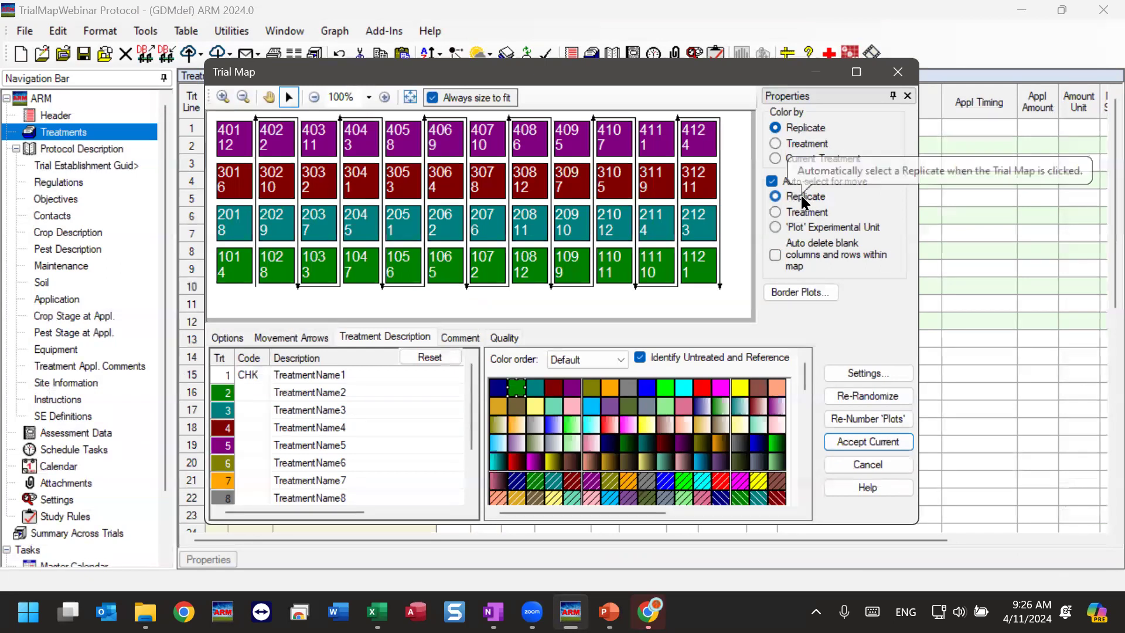
# Move replicate 2 to the end of replicate 1's row and replicate 4 to the end of replicate 3's row.
pyautogui.click(227, 229)
pyautogui.moveTo(227, 229); pyautogui.dragTo(739, 269)
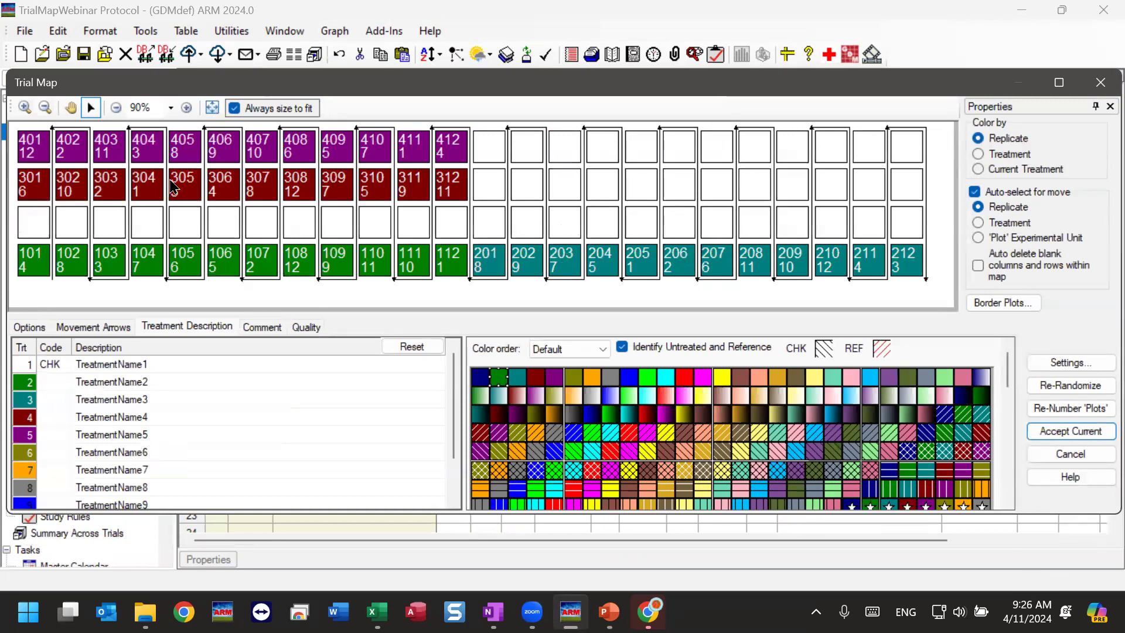
pyautogui.moveTo(26, 153); pyautogui.dragTo(484, 193)
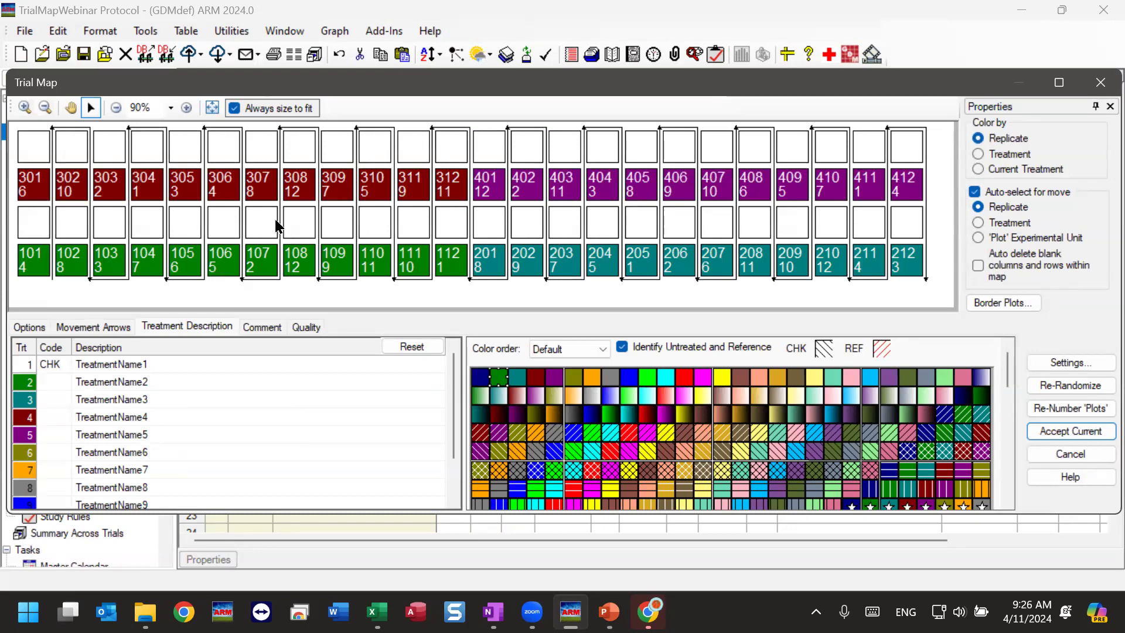
# Delete the blank row between the replicate rows and the blank row above replicates 3 and 4.
pyautogui.rightClick(302, 223)
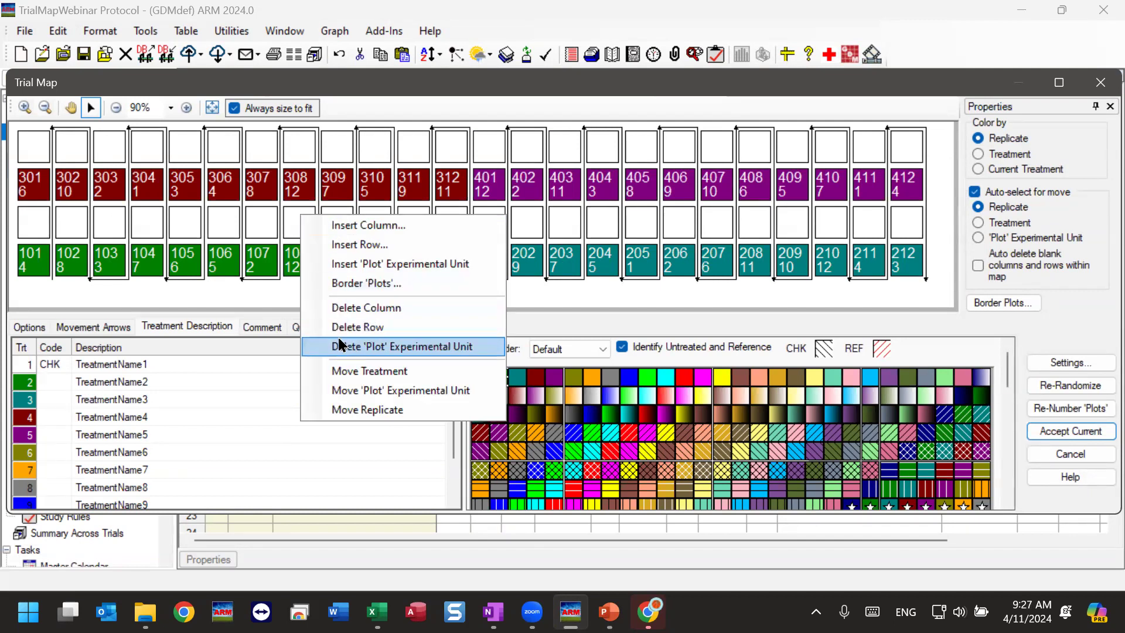
pyautogui.click(354, 326)
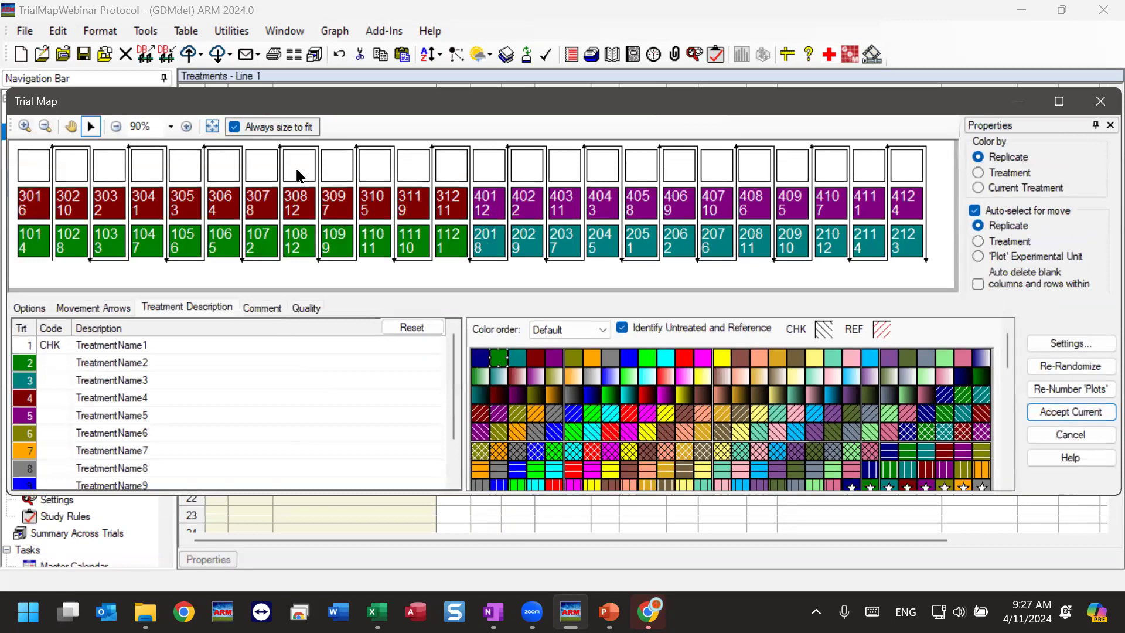
pyautogui.rightClick(298, 164)
pyautogui.click(372, 277)
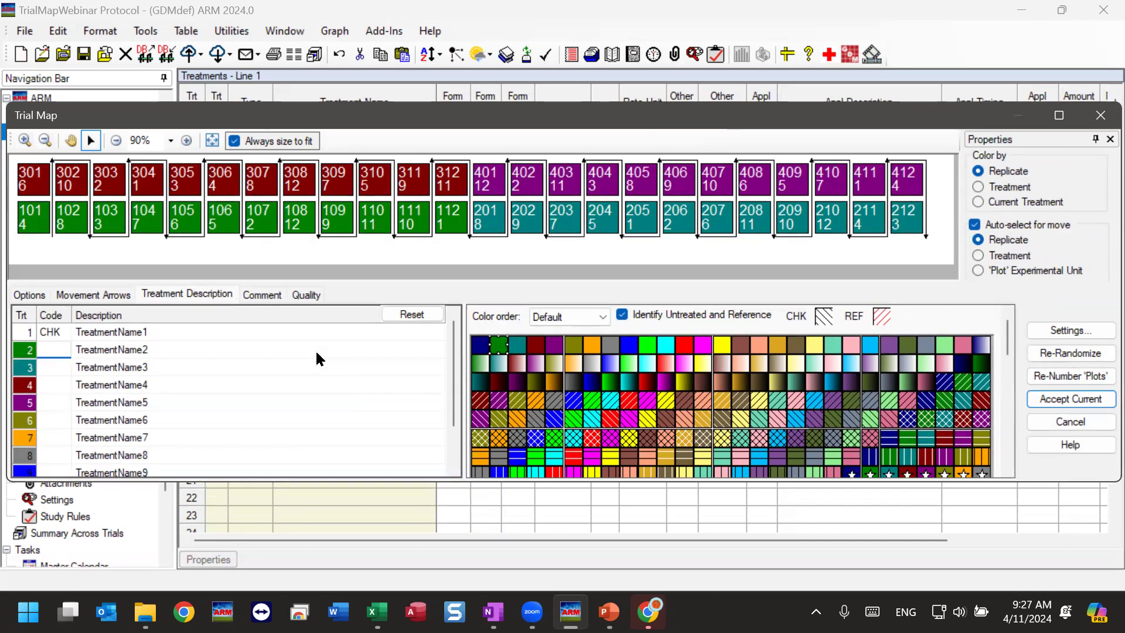
# Insert one row between the two plot rows and move replicates 3 and 4 down into it.
pyautogui.rightClick(344, 210)
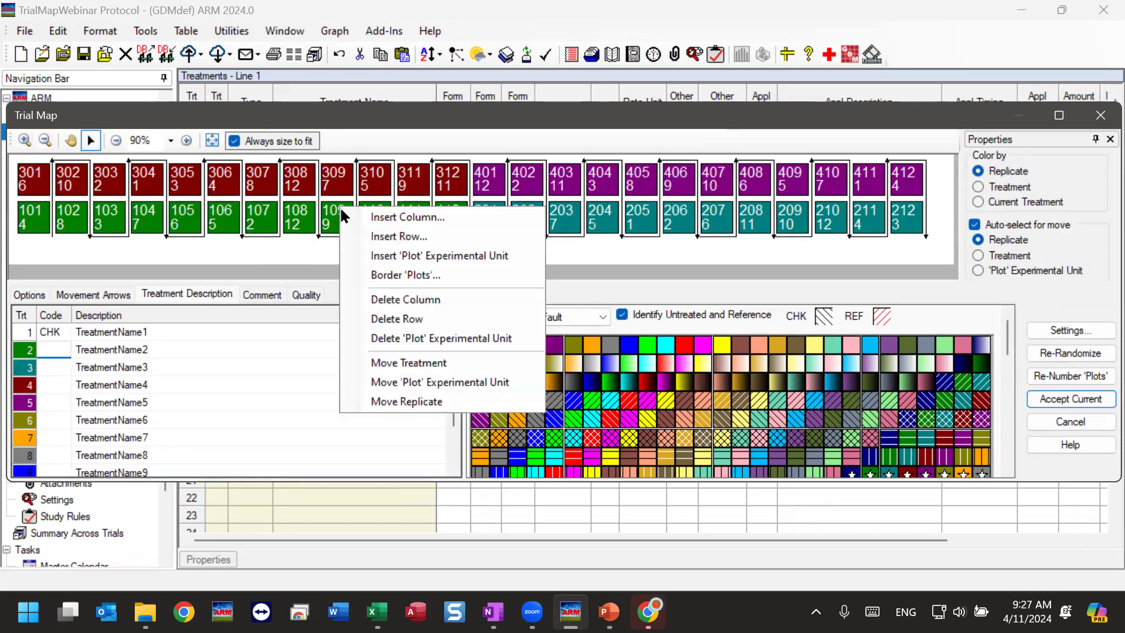
pyautogui.click(425, 242)
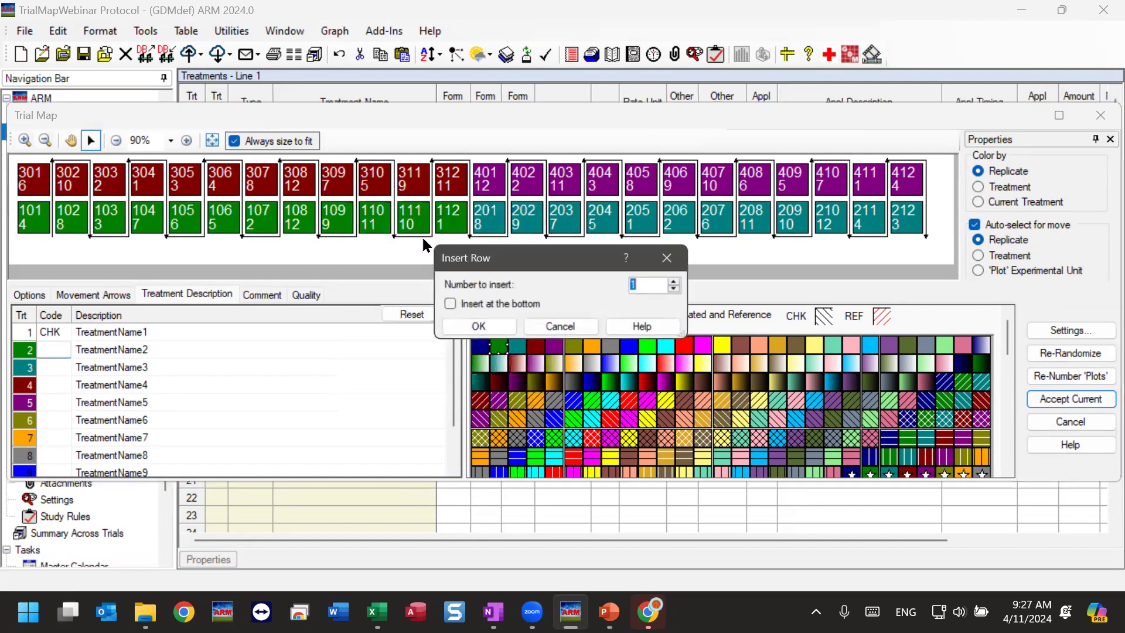
pyautogui.click(490, 320)
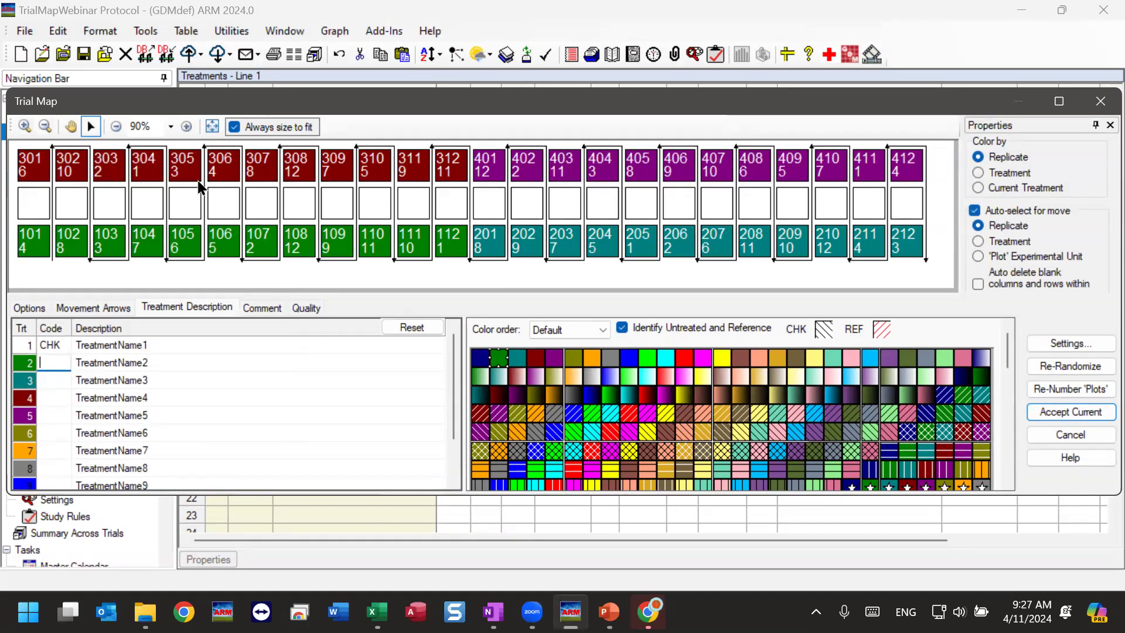
pyautogui.moveTo(200, 167); pyautogui.dragTo(200, 205)
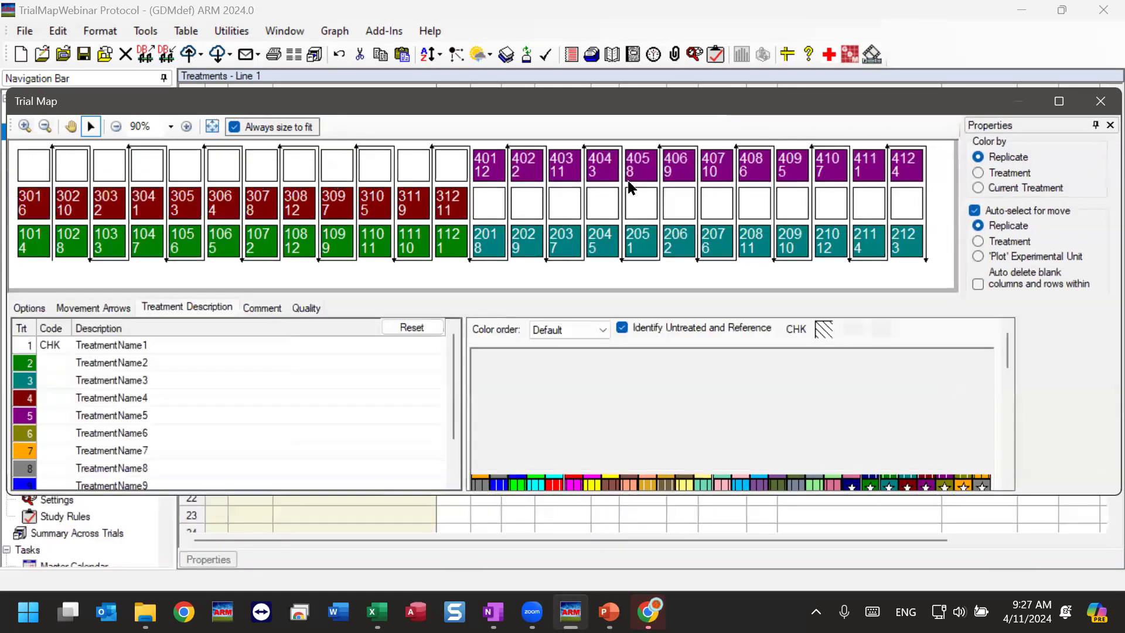
pyautogui.moveTo(569, 176); pyautogui.dragTo(566, 213)
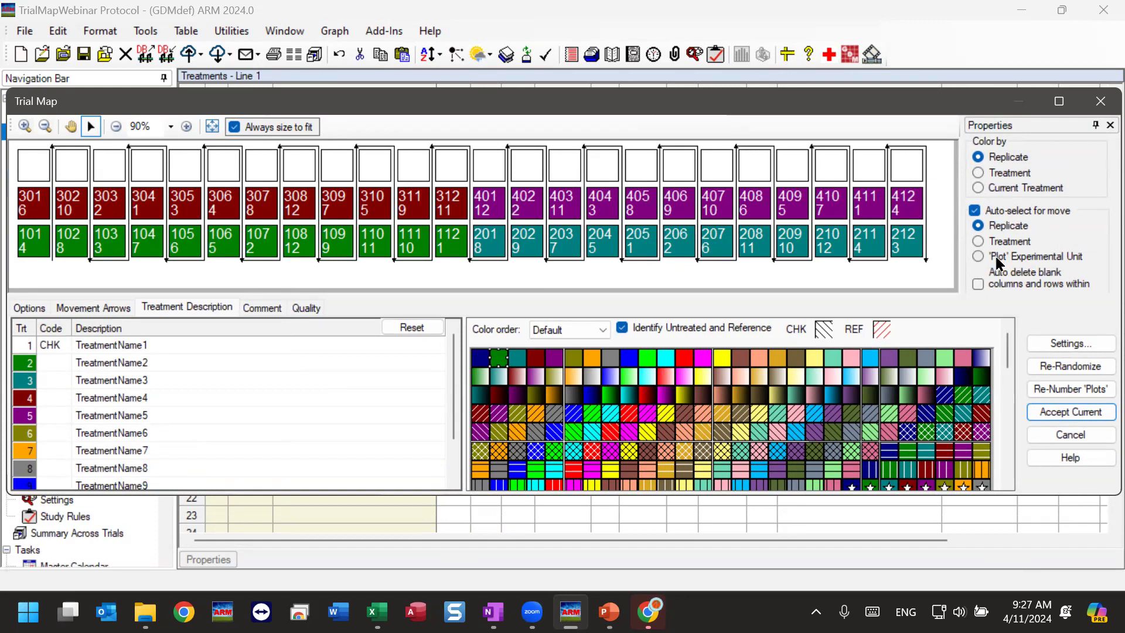
# Set auto-select for move to 'Plot' Experimental Unit and move plots 309 to 312 and 401 to 403 up into the blank row.
pyautogui.click(1050, 258)
pyautogui.moveTo(356, 211); pyautogui.dragTo(343, 165)
pyautogui.moveTo(380, 214); pyautogui.dragTo(375, 167)
pyautogui.moveTo(413, 206); pyautogui.dragTo(412, 169)
pyautogui.moveTo(448, 206); pyautogui.dragTo(454, 171)
pyautogui.moveTo(486, 205); pyautogui.dragTo(489, 168)
pyautogui.click(529, 215)
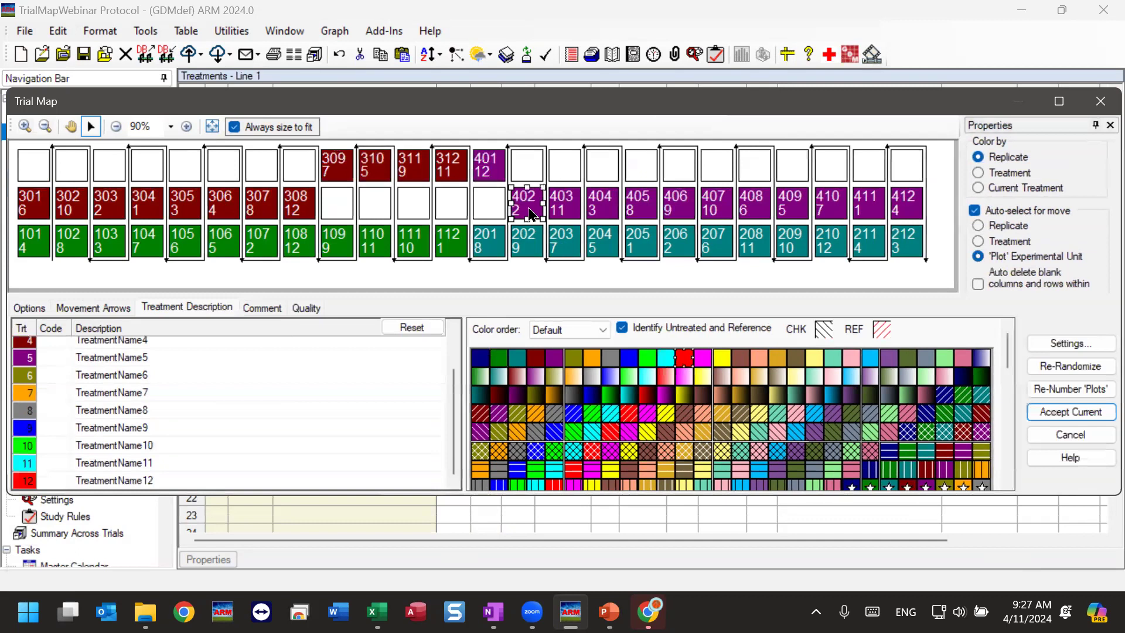
pyautogui.moveTo(529, 215); pyautogui.dragTo(528, 167)
pyautogui.click(563, 205)
pyautogui.moveTo(563, 205); pyautogui.dragTo(564, 167)
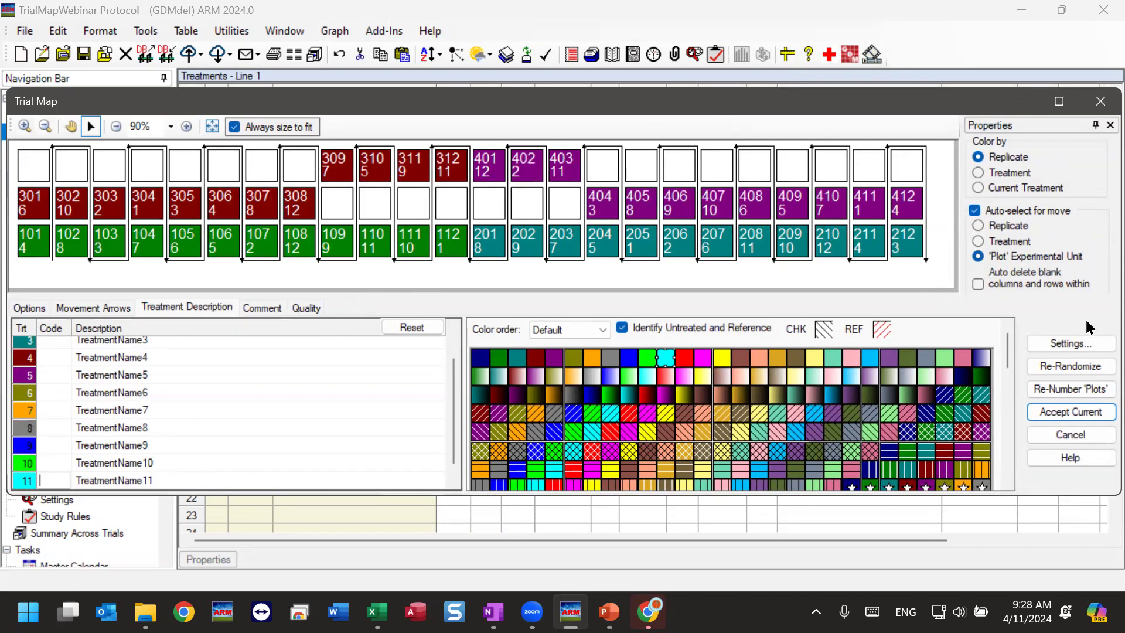
# Reapply the layout settings with the block size blank and Fill blocks off.
pyautogui.click(1059, 345)
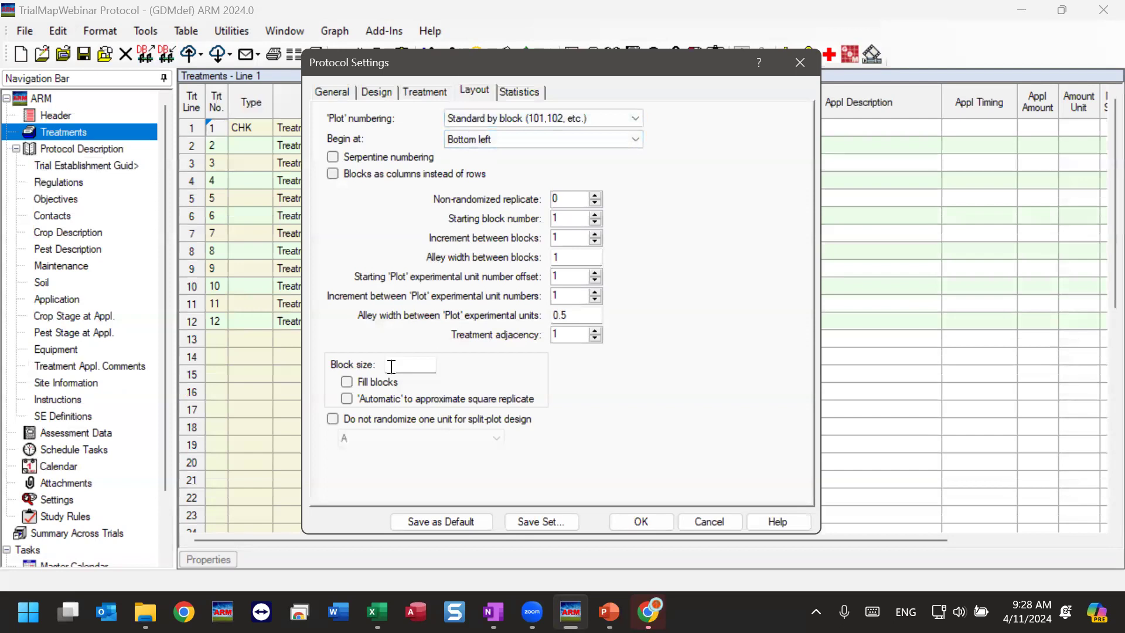
pyautogui.click(641, 521)
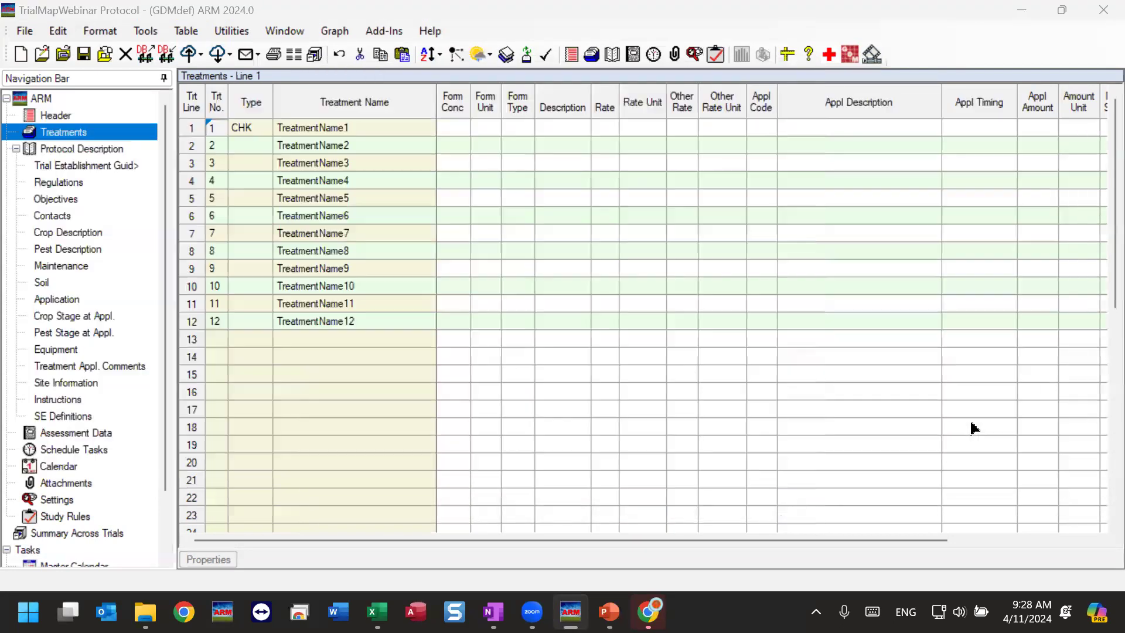
# Change the layout settings to arrange blocks as columns instead of rows and regenerate the trial map.
pyautogui.click(1091, 369)
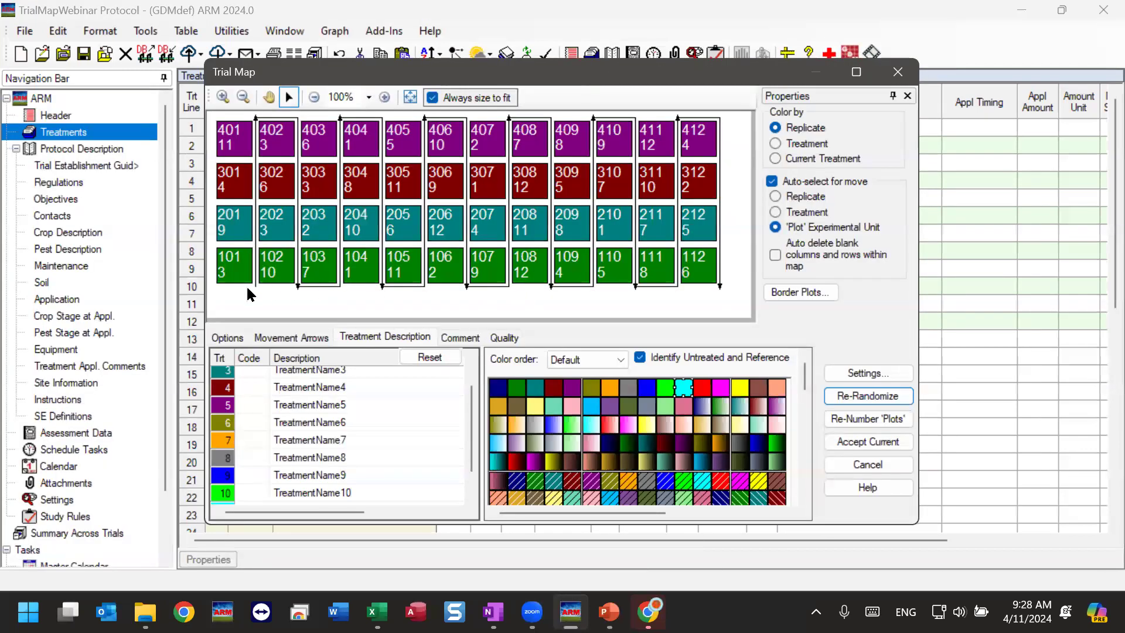
pyautogui.click(884, 372)
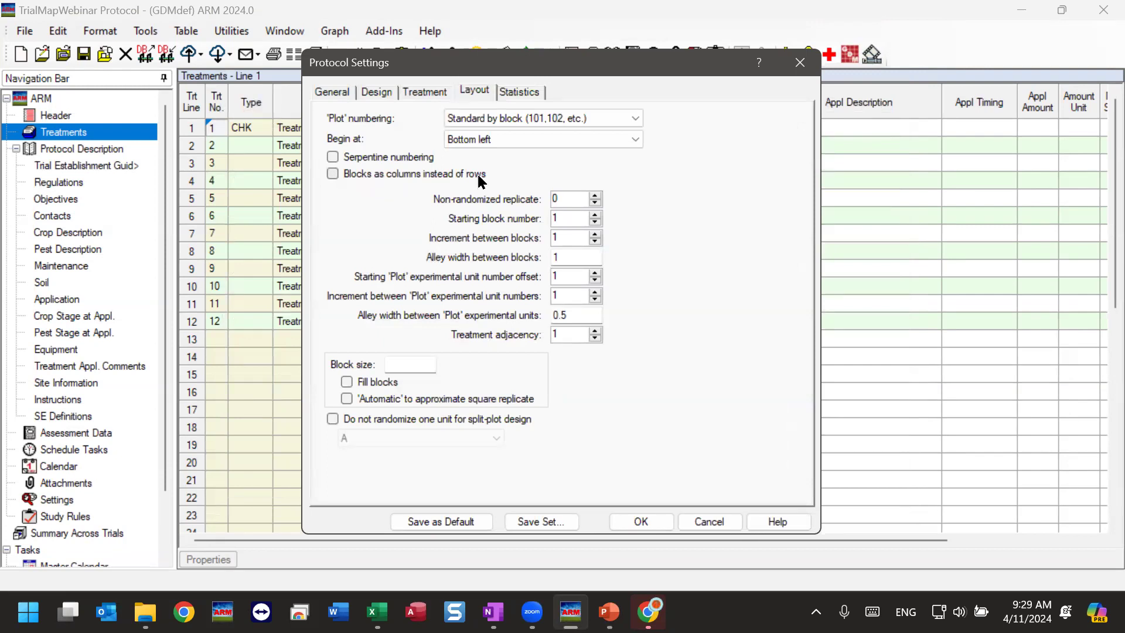
pyautogui.click(332, 173)
pyautogui.click(645, 518)
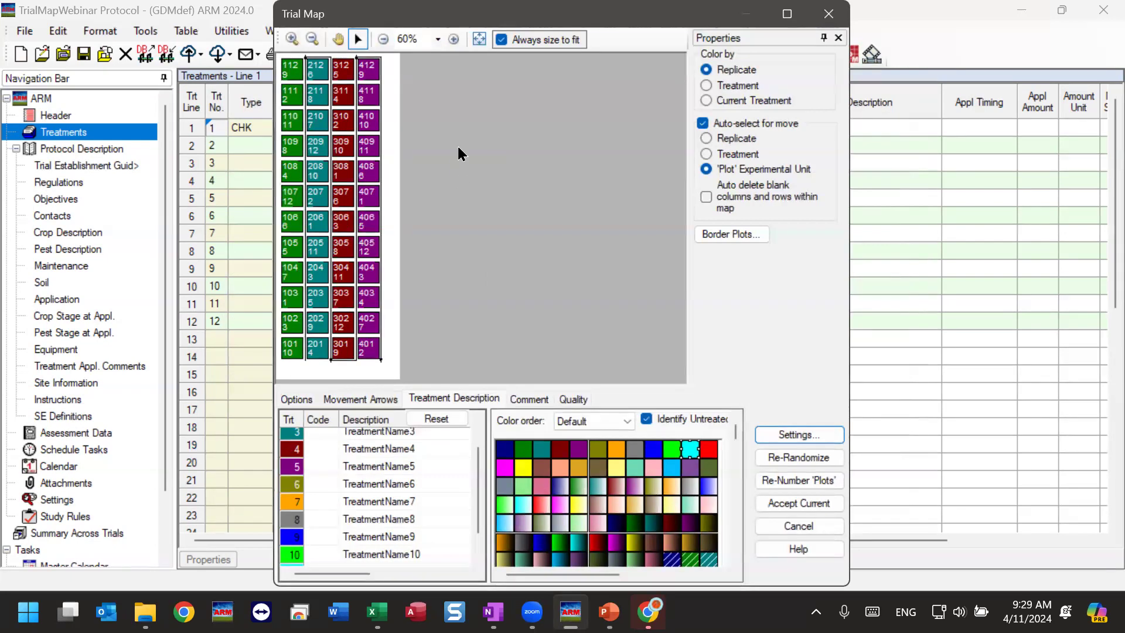
# Set the plot orientation to 90 degrees, turn off Blocks as columns instead of rows, and apply the protocol settings.
pyautogui.click(808, 434)
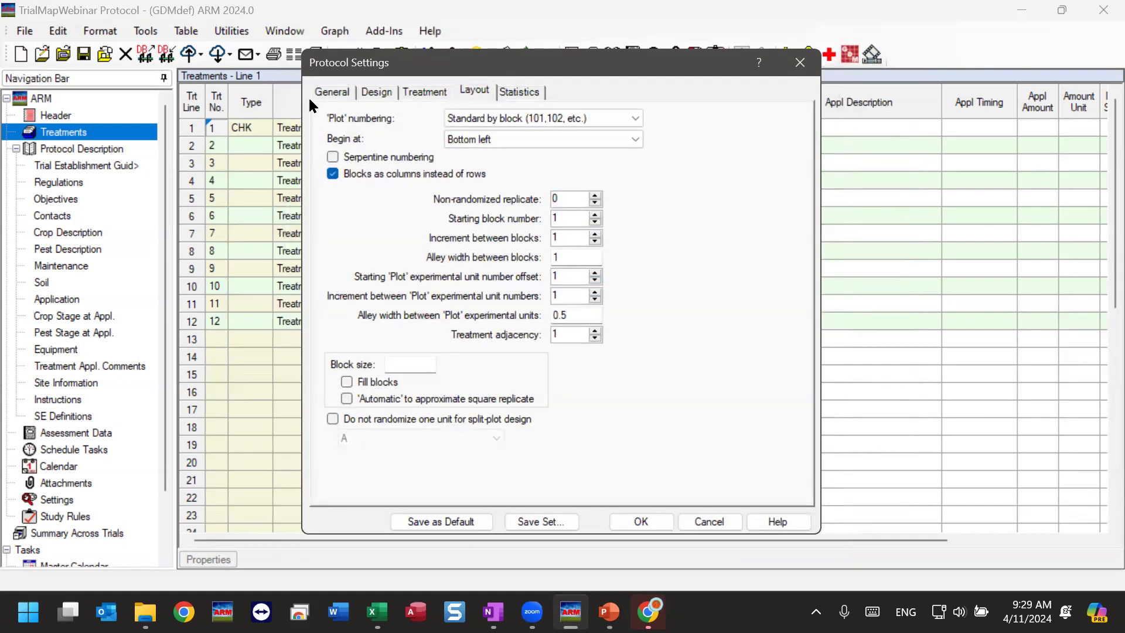
pyautogui.click(327, 94)
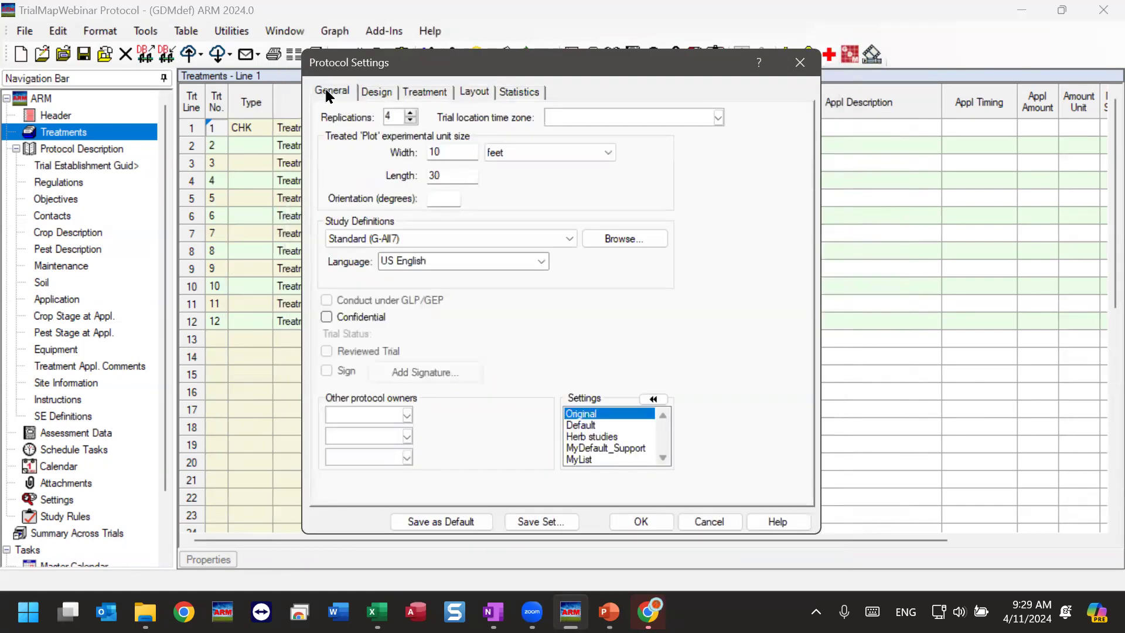
pyautogui.click(434, 197)
pyautogui.write('90')
pyautogui.click(522, 91)
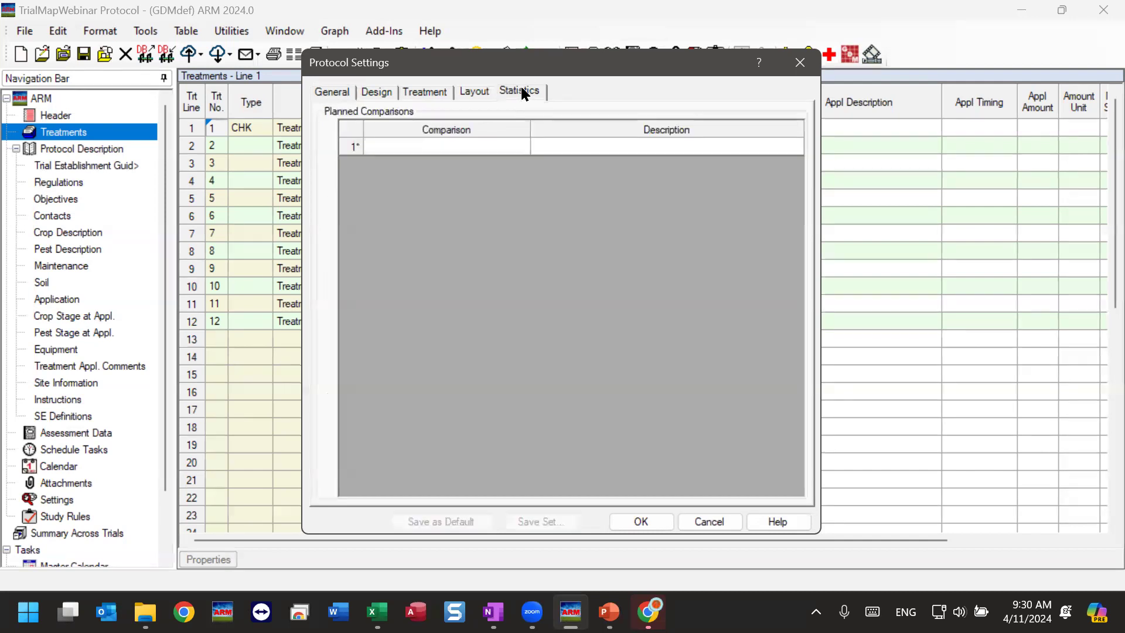
pyautogui.click(481, 94)
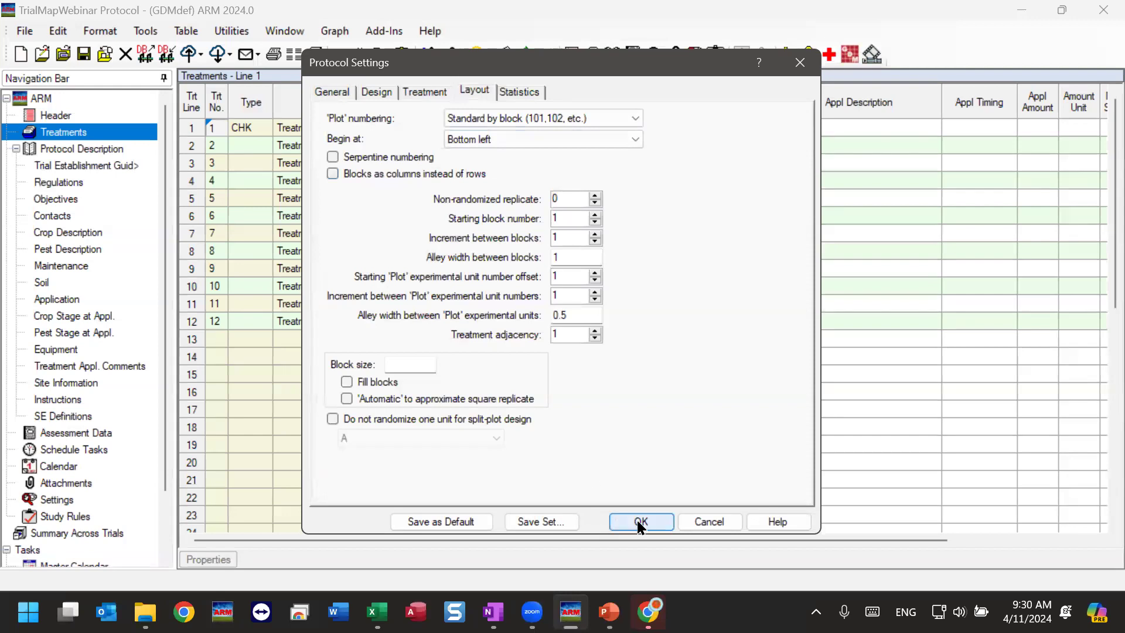
pyautogui.click(641, 521)
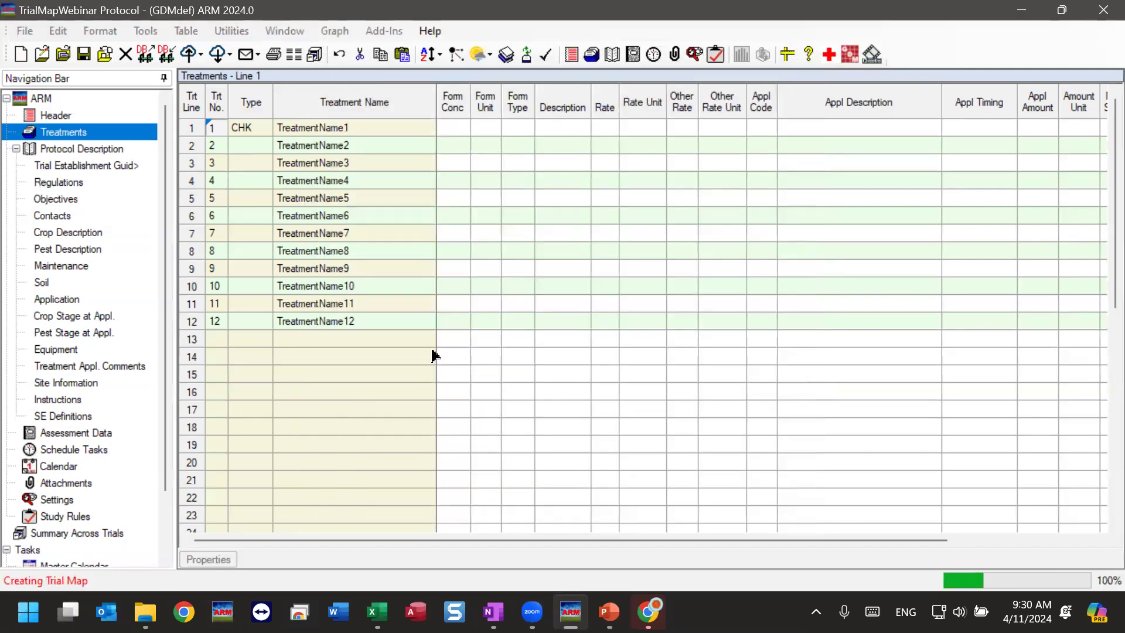
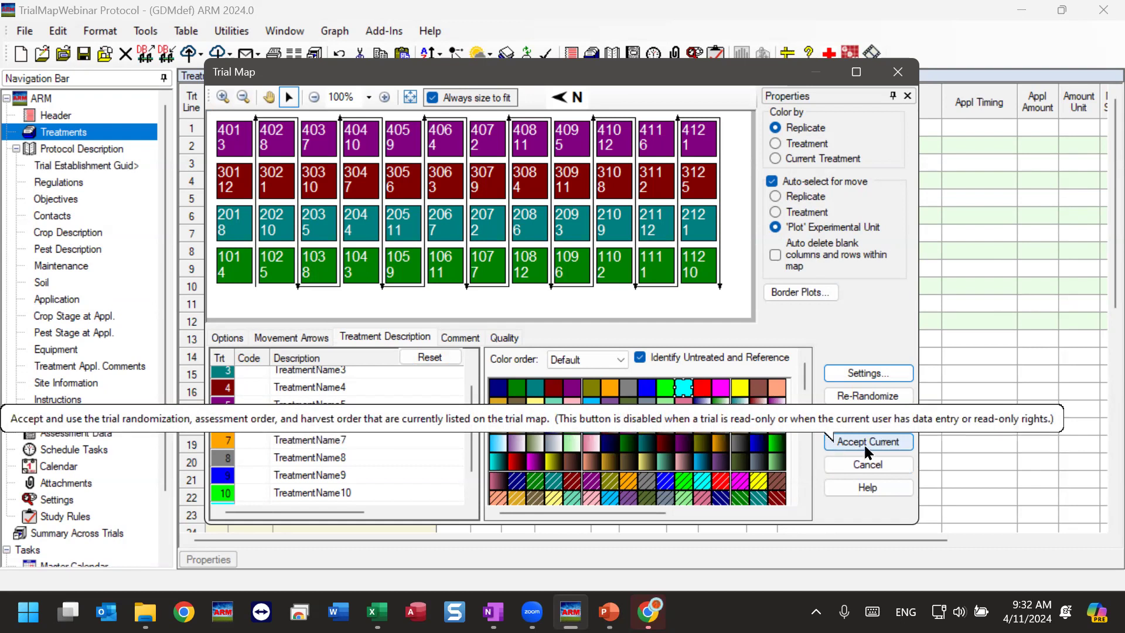
# Accept the current trial map and save the trial as TrialMapWebinar.dat0 on the Desktop.
pyautogui.click(892, 442)
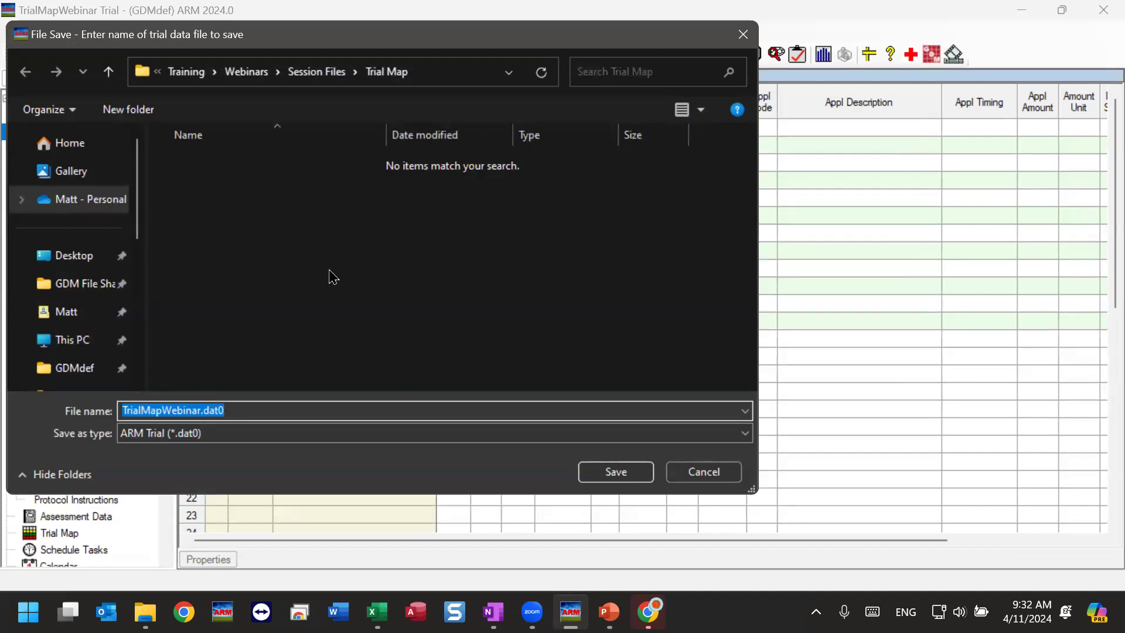
pyautogui.click(73, 263)
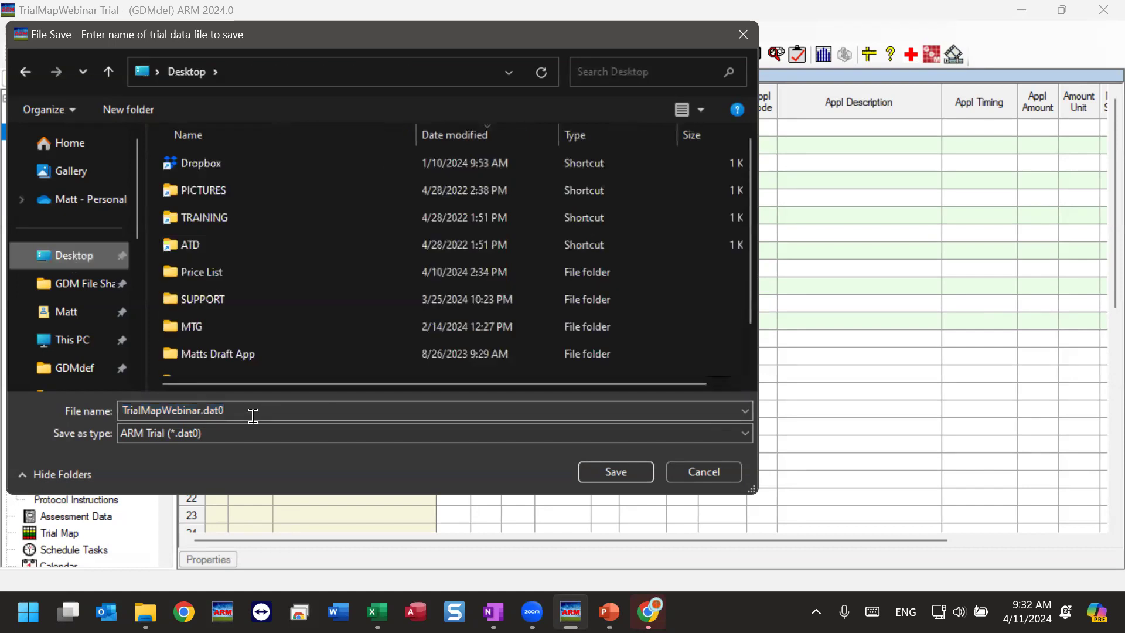
pyautogui.click(616, 475)
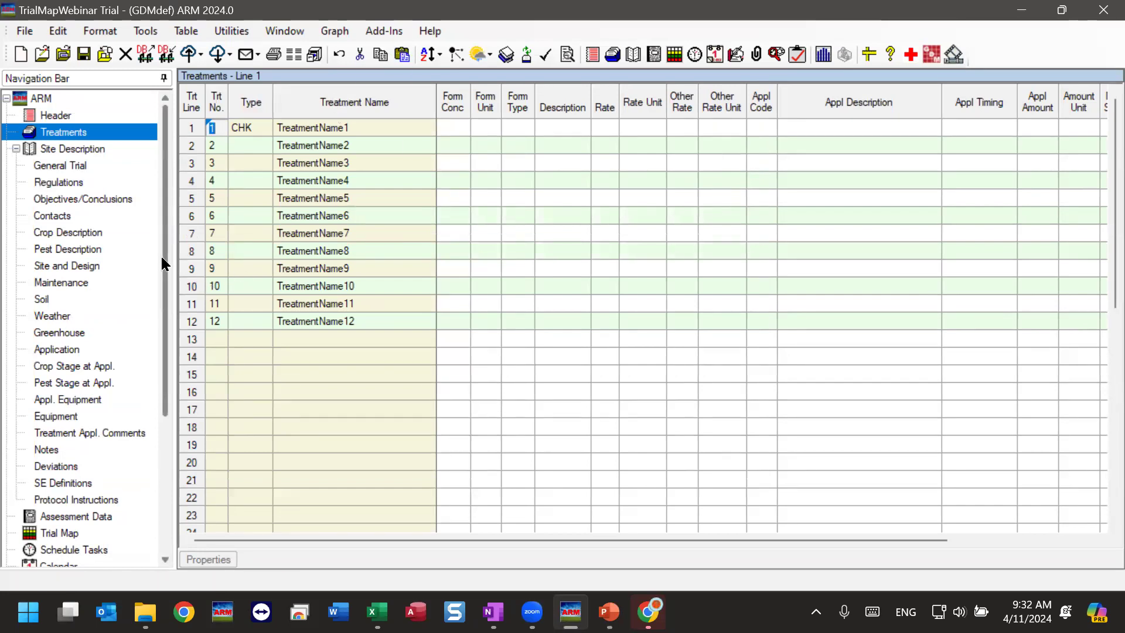
# Open the assessment data and review the plot numbers and their assigned treatments in the plot list.
pyautogui.scroll(-2, 69, 387)
pyautogui.click(74, 419)
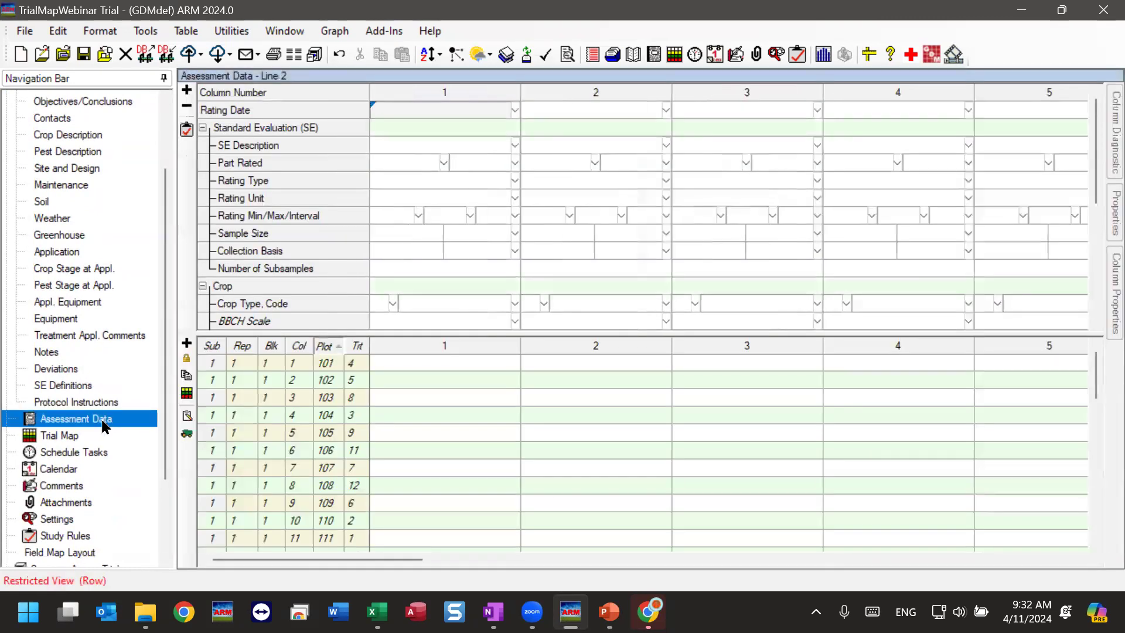
pyautogui.click(327, 363)
pyautogui.moveTo(327, 364); pyautogui.dragTo(354, 520)
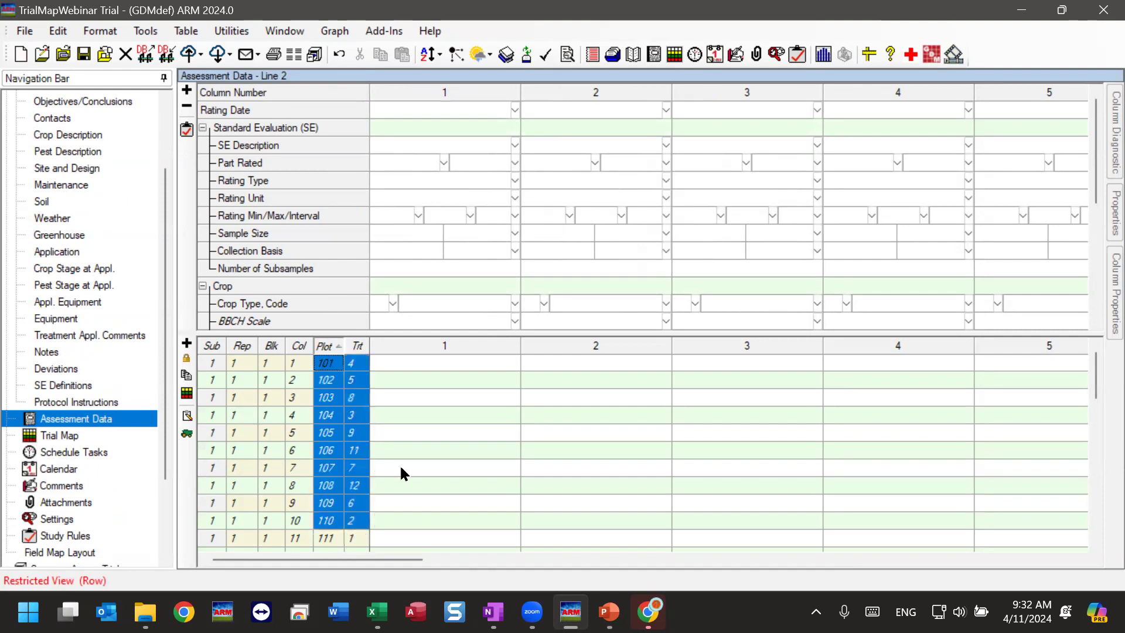
pyautogui.click(339, 419)
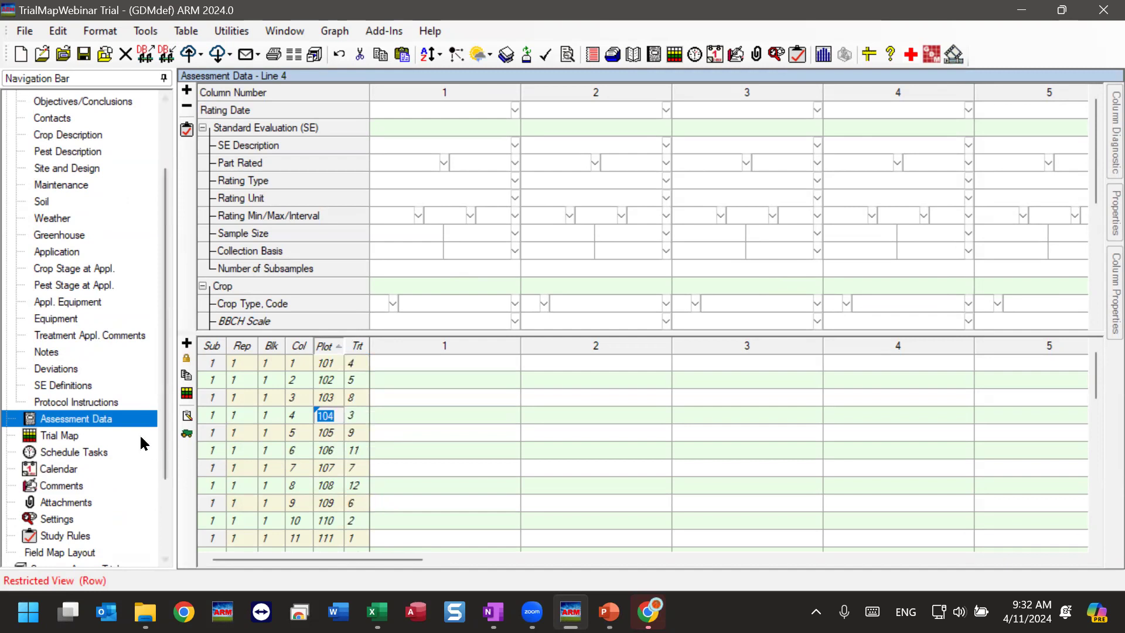
# View the trial map beside the assessment data to compare plot and treatment positions, then close it without changes.
pyautogui.click(54, 440)
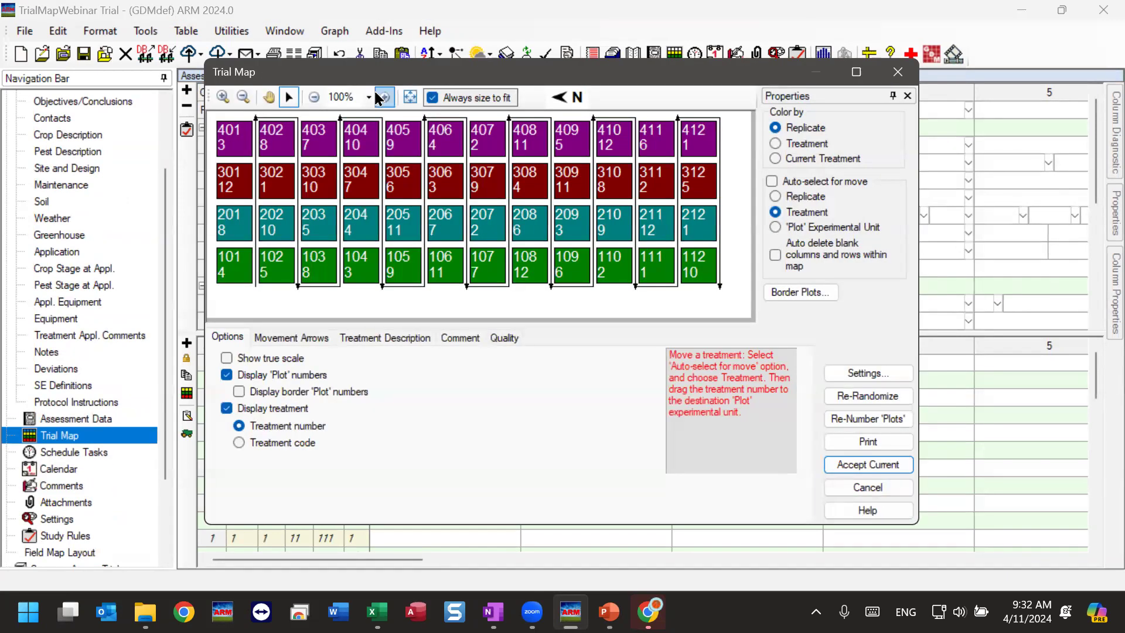
pyautogui.moveTo(363, 82); pyautogui.dragTo(546, 90)
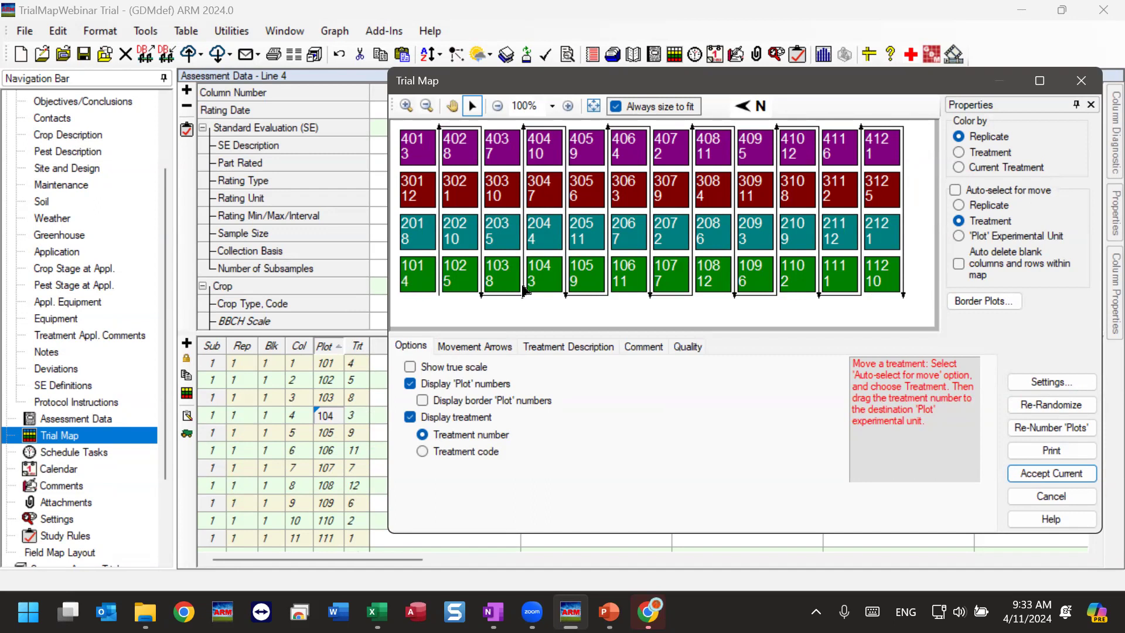
pyautogui.rightClick(633, 290)
pyautogui.click(495, 319)
pyautogui.click(1051, 497)
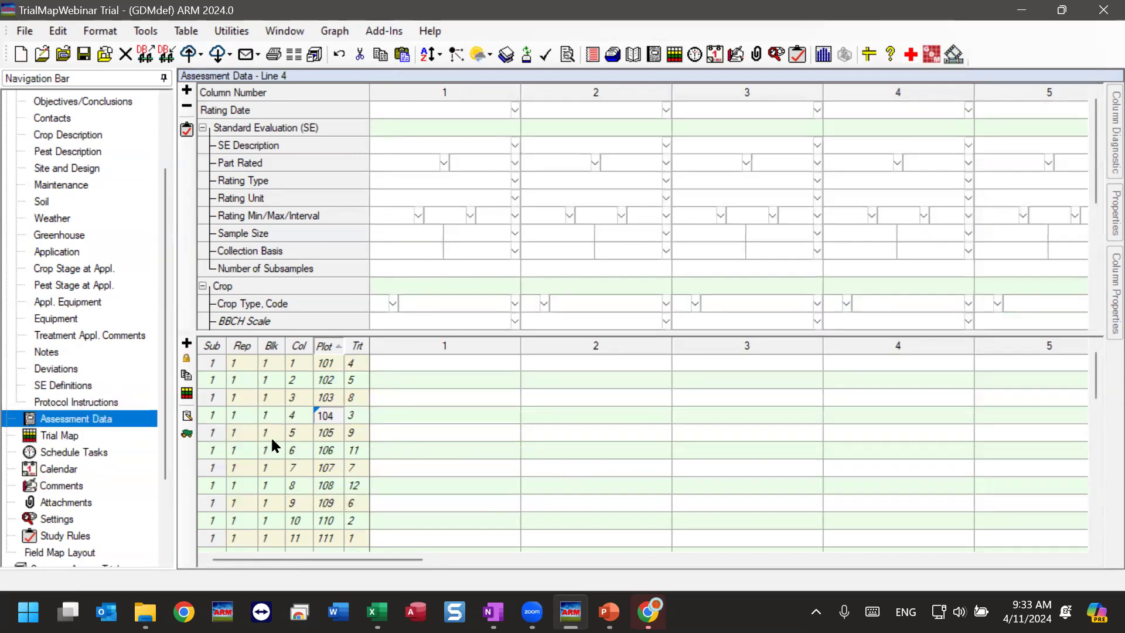
# Examine the read-only plot, column and treatment entries for the first plots in the assessment data.
pyautogui.click(351, 380)
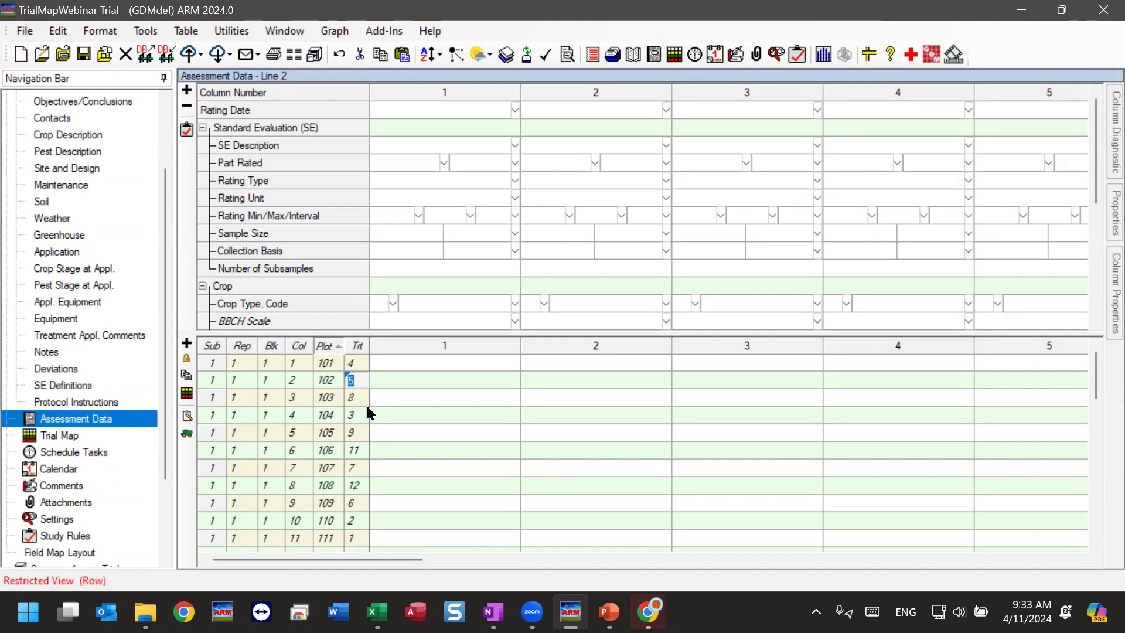
pyautogui.click(324, 380)
pyautogui.click(304, 385)
pyautogui.click(351, 382)
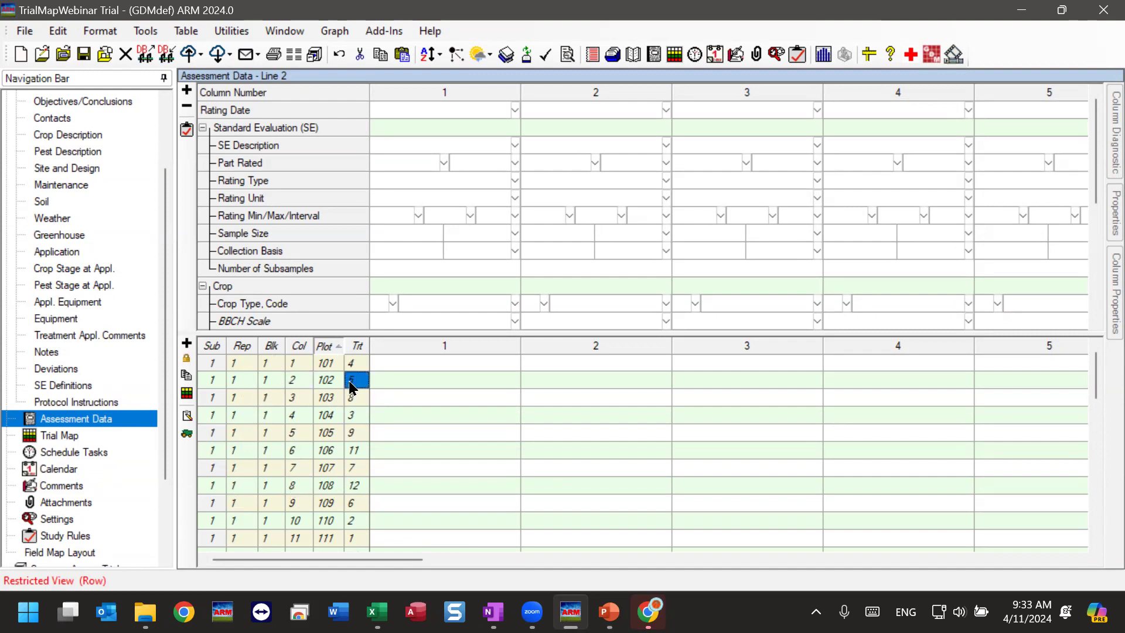
pyautogui.click(317, 385)
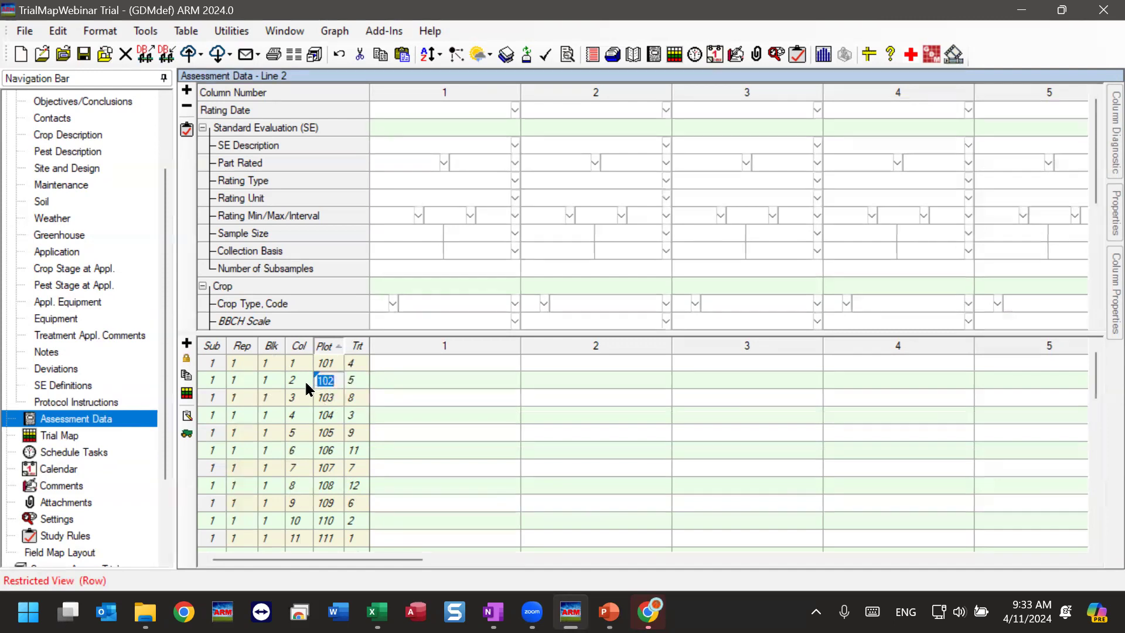
pyautogui.click(336, 381)
pyautogui.moveTo(360, 391); pyautogui.dragTo(364, 484)
pyautogui.click(327, 415)
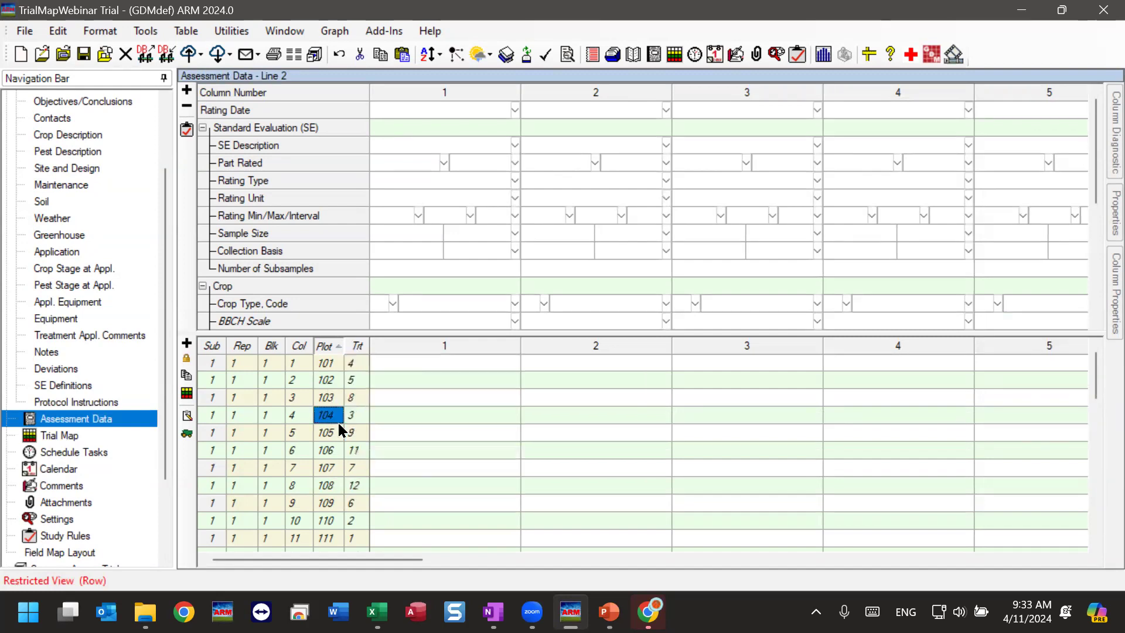
pyautogui.click(320, 366)
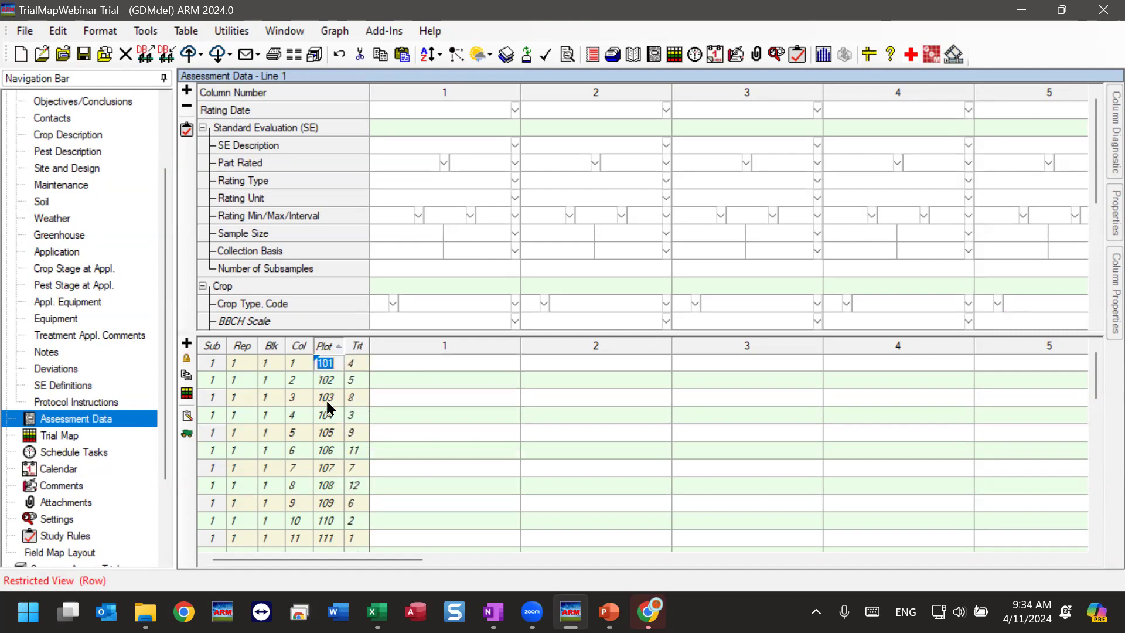
# Unlock the plot description columns, assign treatment 5 to plot 101 and treatment 4 to plot 102, and lock the columns again.
pyautogui.click(461, 362)
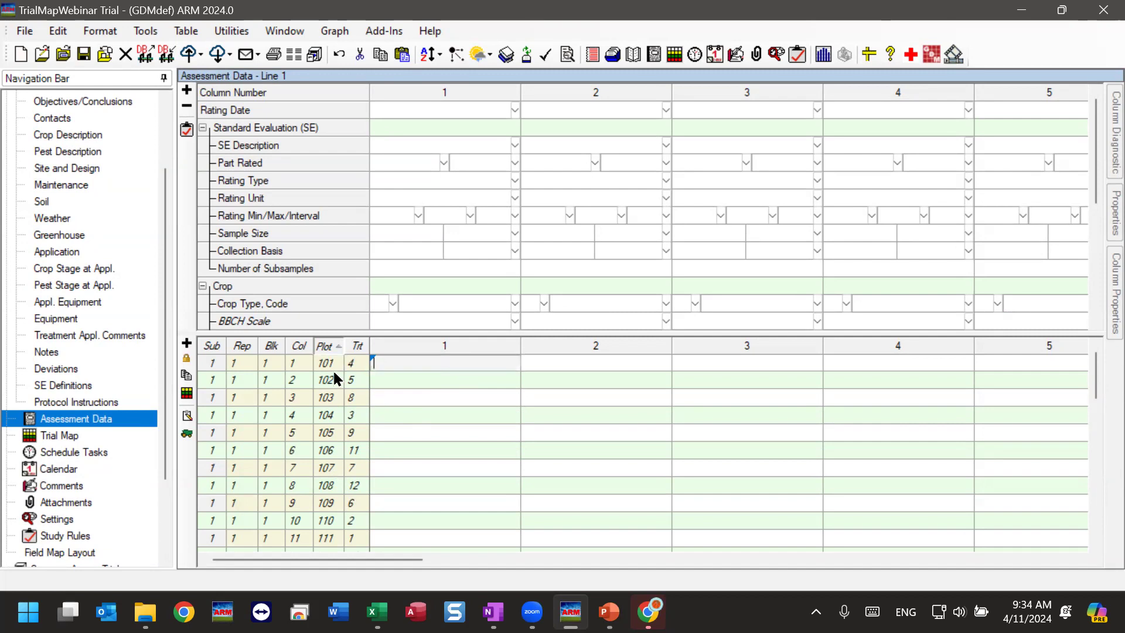
pyautogui.click(187, 359)
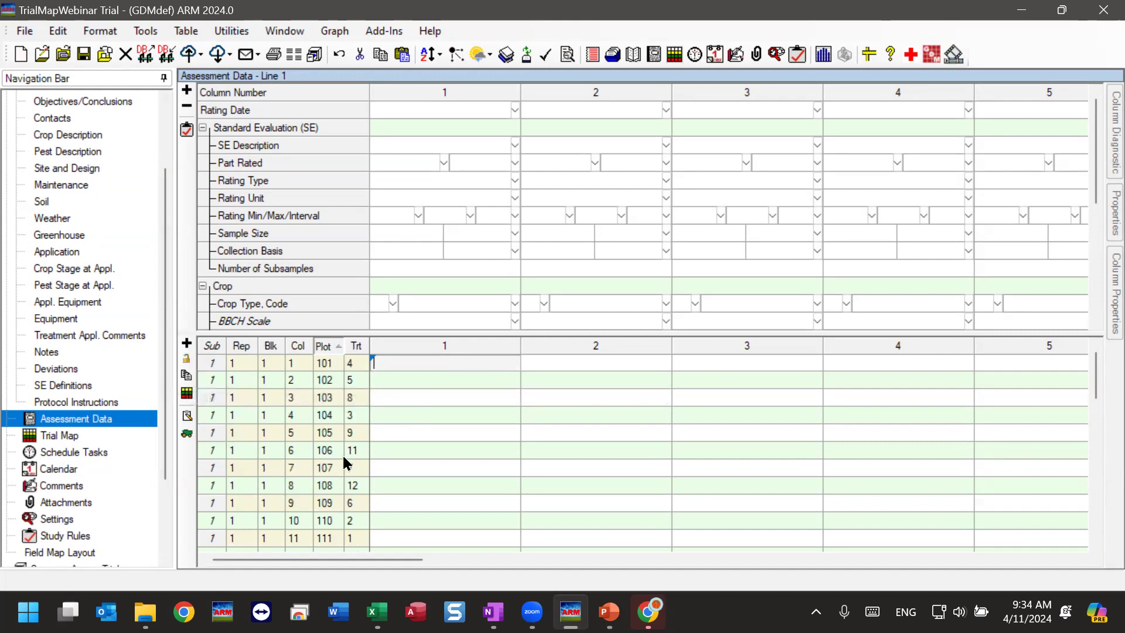
pyautogui.hotkey('shift', 'Tab')
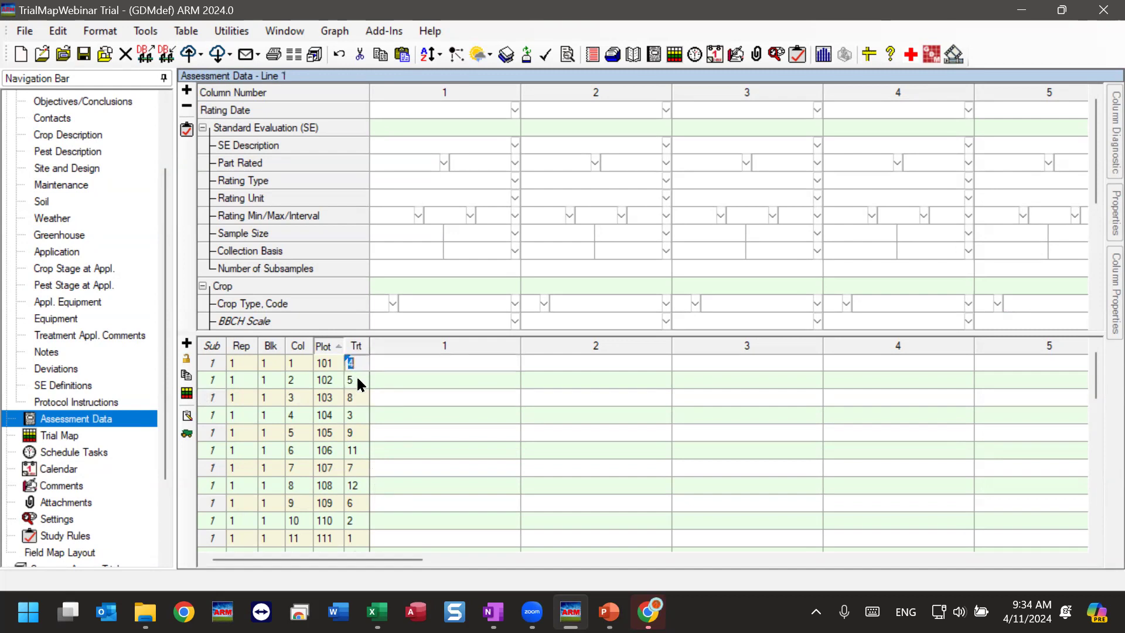
pyautogui.write('5')
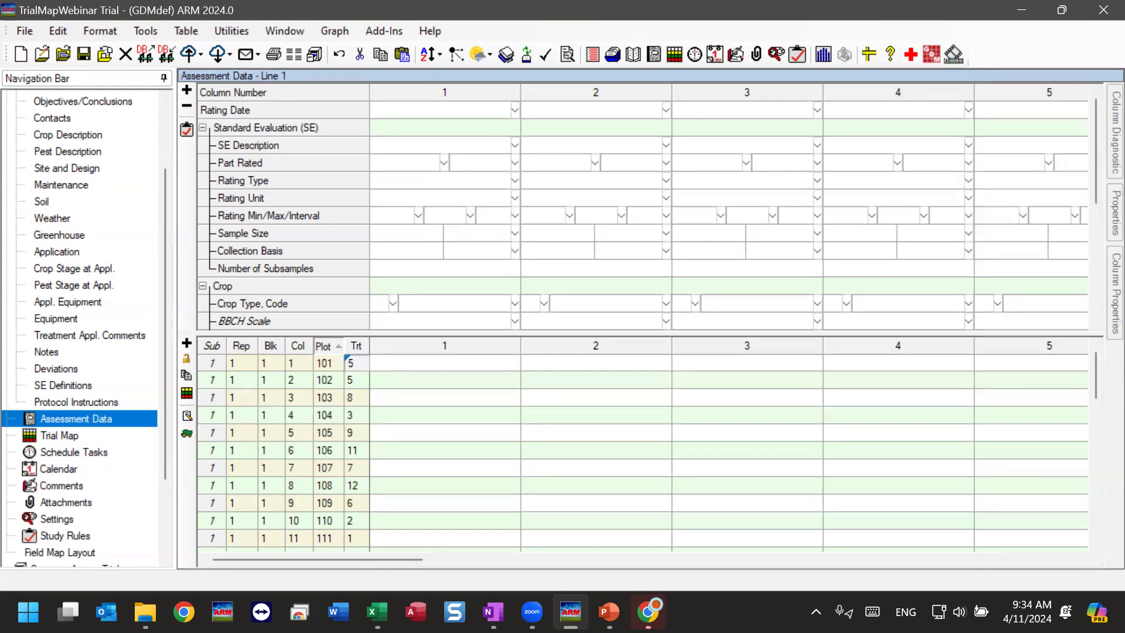
pyautogui.click(352, 382)
pyautogui.write('4')
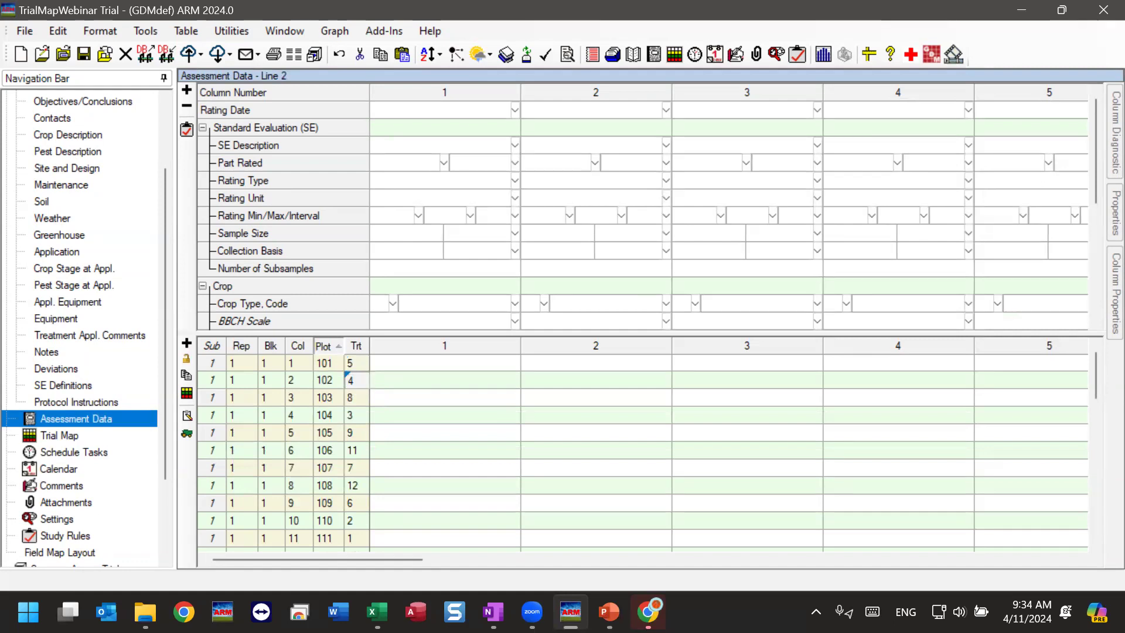
pyautogui.press('Return')
pyautogui.click(187, 358)
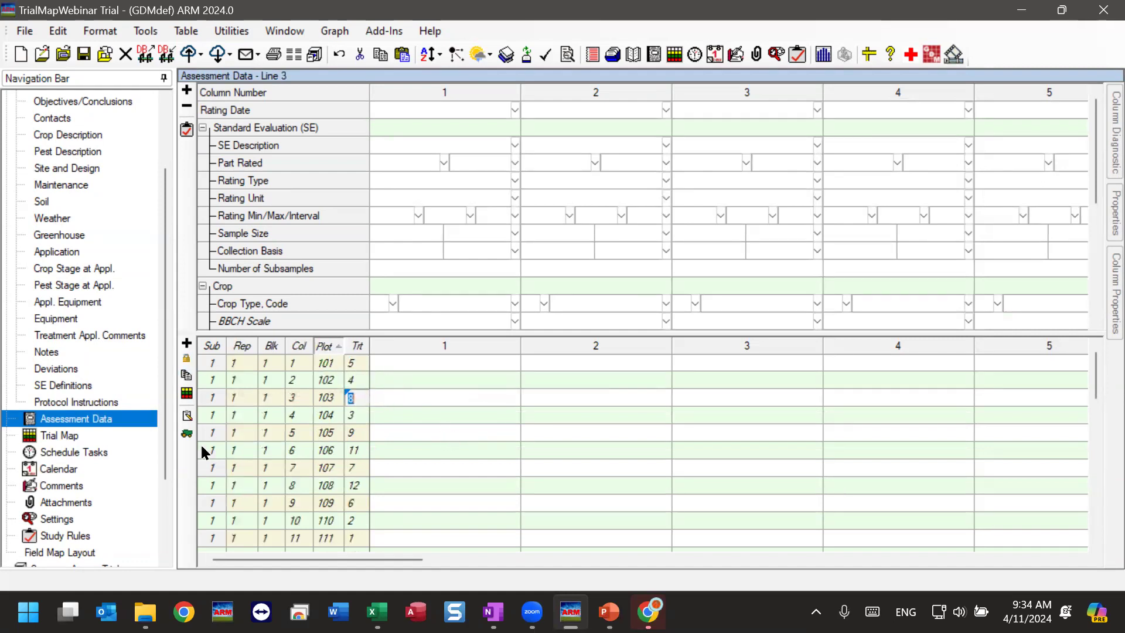
# Check the treatments of plots 101 and 102 on the trial map and close it.
pyautogui.click(41, 440)
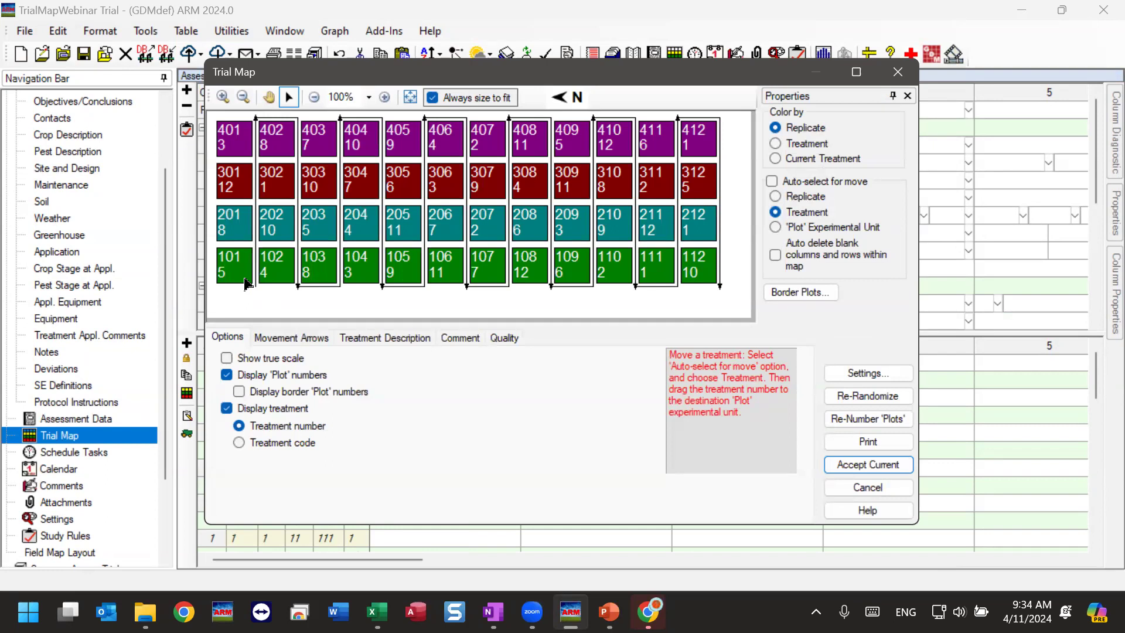
pyautogui.click(897, 72)
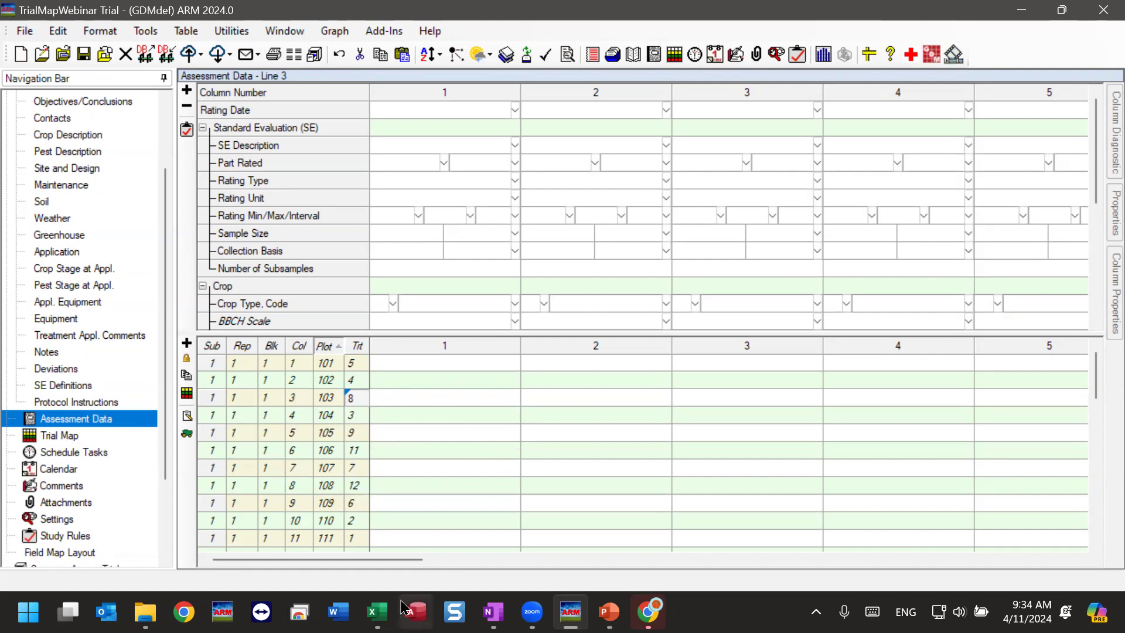
# Switch to Book1.xlsx in Excel and review the Plot and Trt columns, selecting the whole list A1:B49.
pyautogui.moveTo(377, 612)
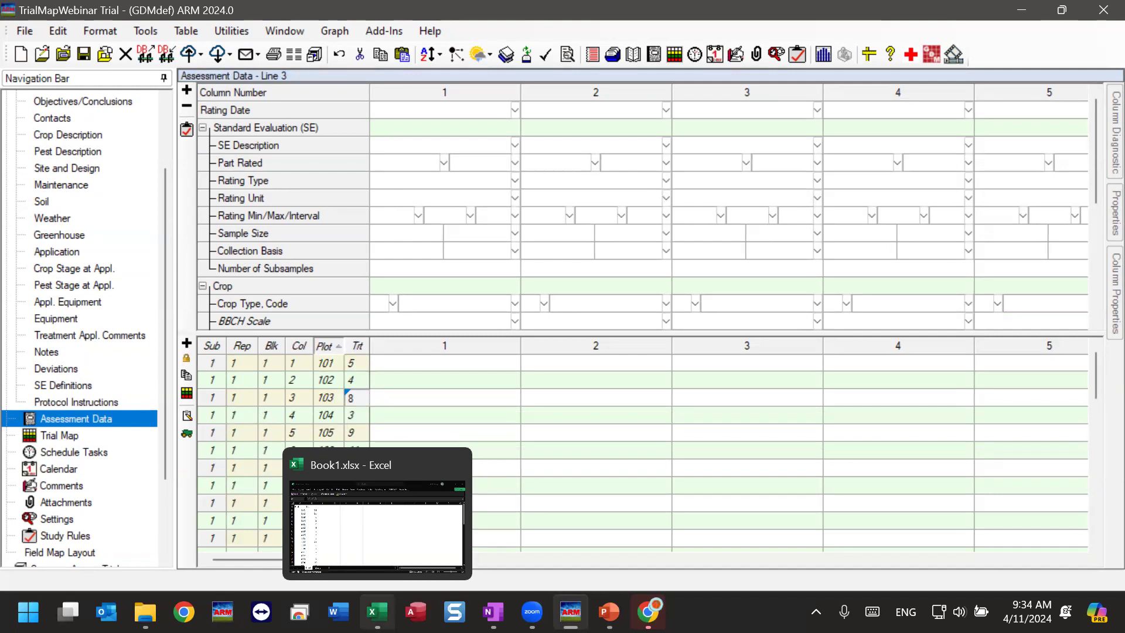
pyautogui.click(377, 515)
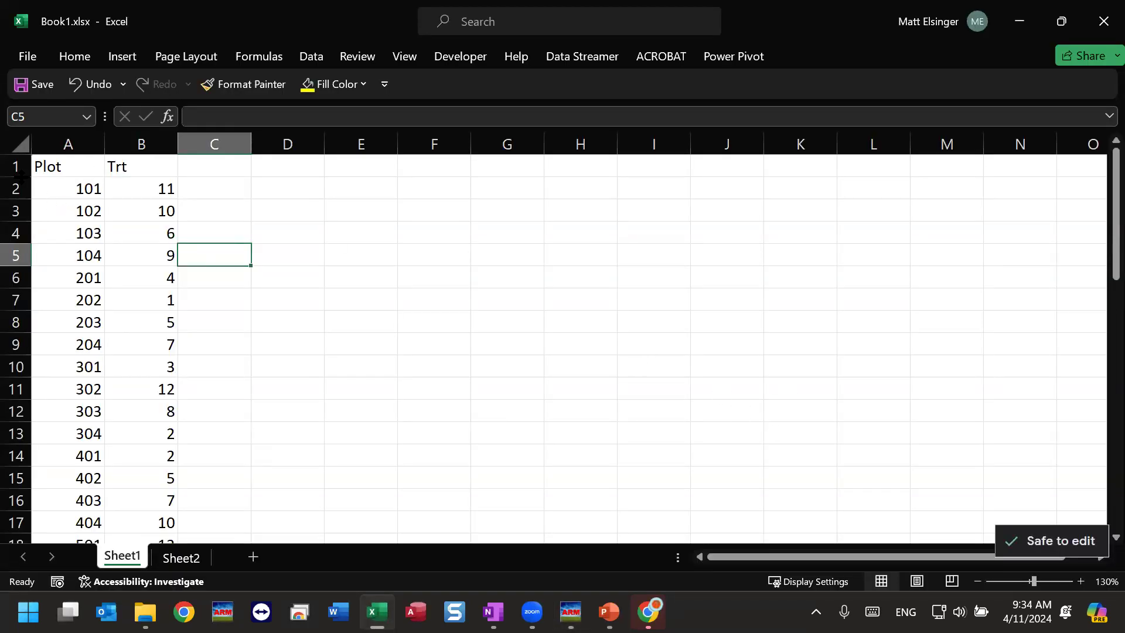
pyautogui.moveTo(56, 166); pyautogui.dragTo(88, 457)
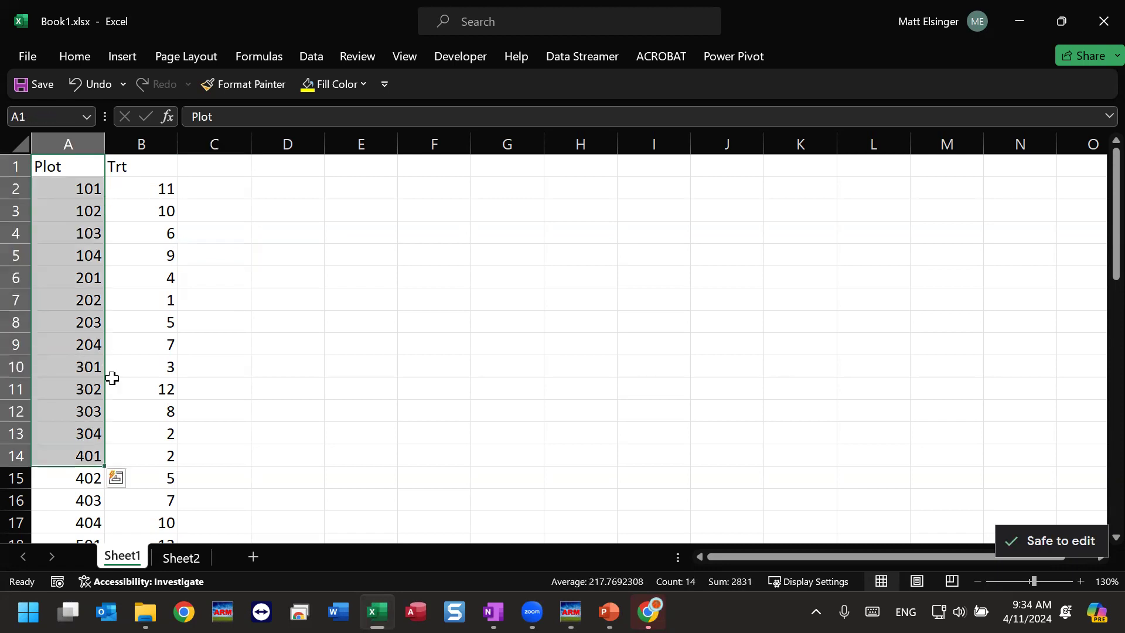
pyautogui.moveTo(140, 170); pyautogui.dragTo(168, 492)
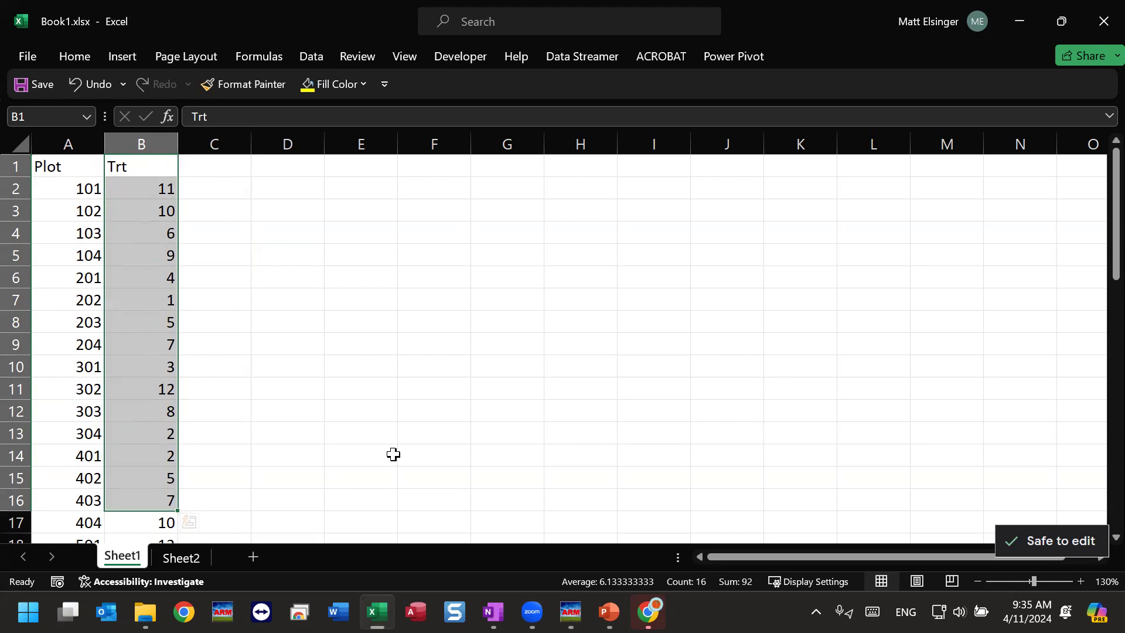
pyautogui.click(346, 315)
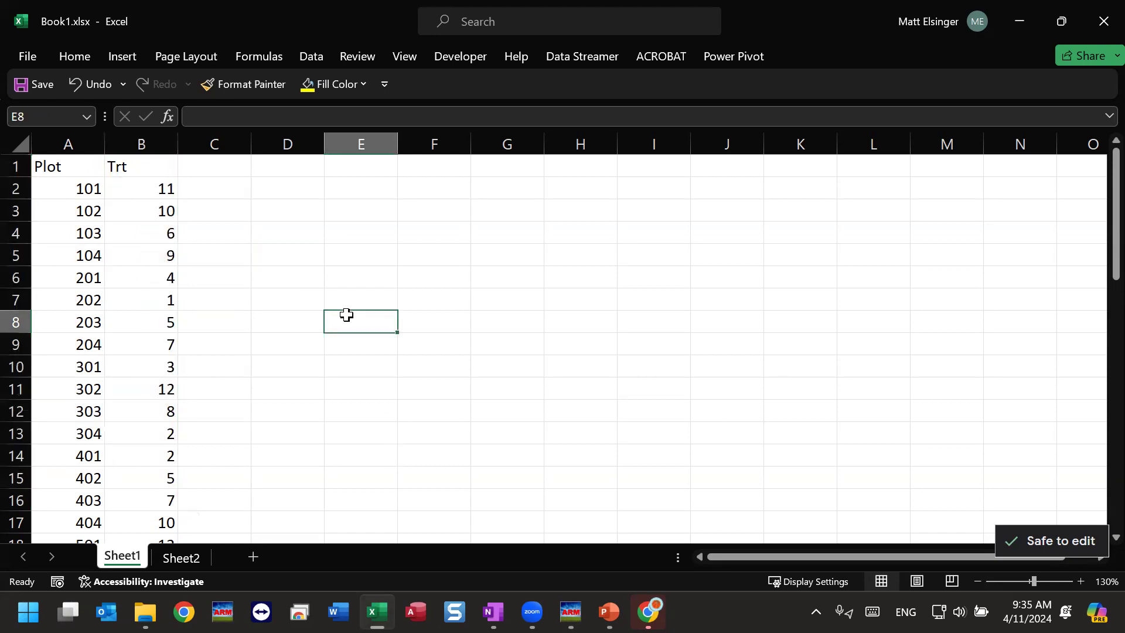
pyautogui.click(56, 165)
pyautogui.moveTo(90, 174); pyautogui.dragTo(149, 498)
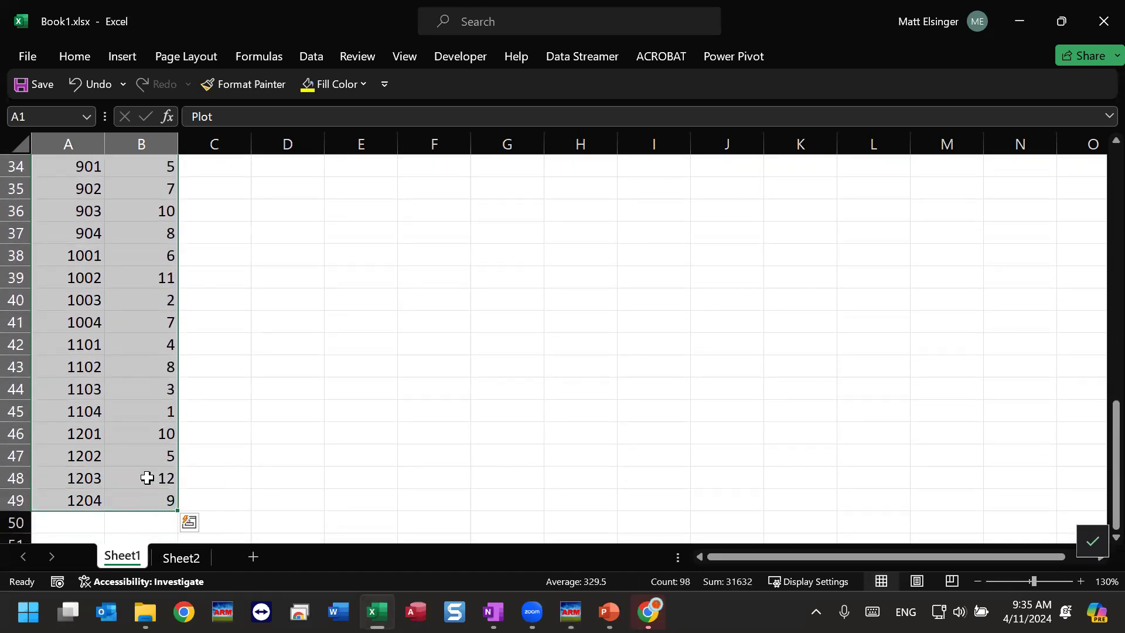
pyautogui.rightClick(142, 422)
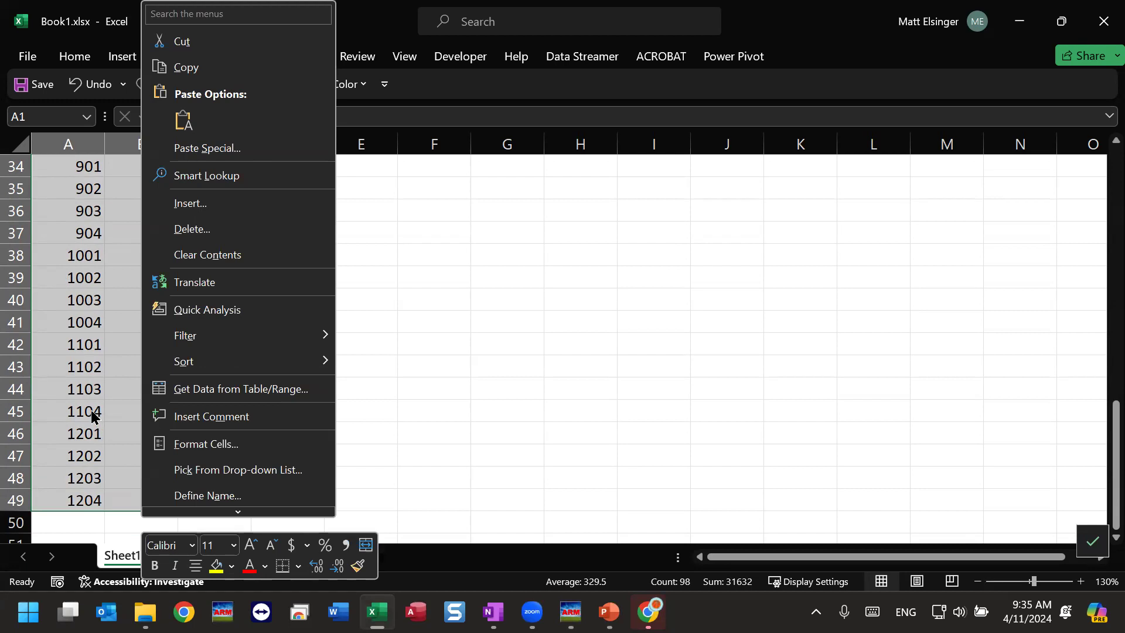
pyautogui.press('Escape')
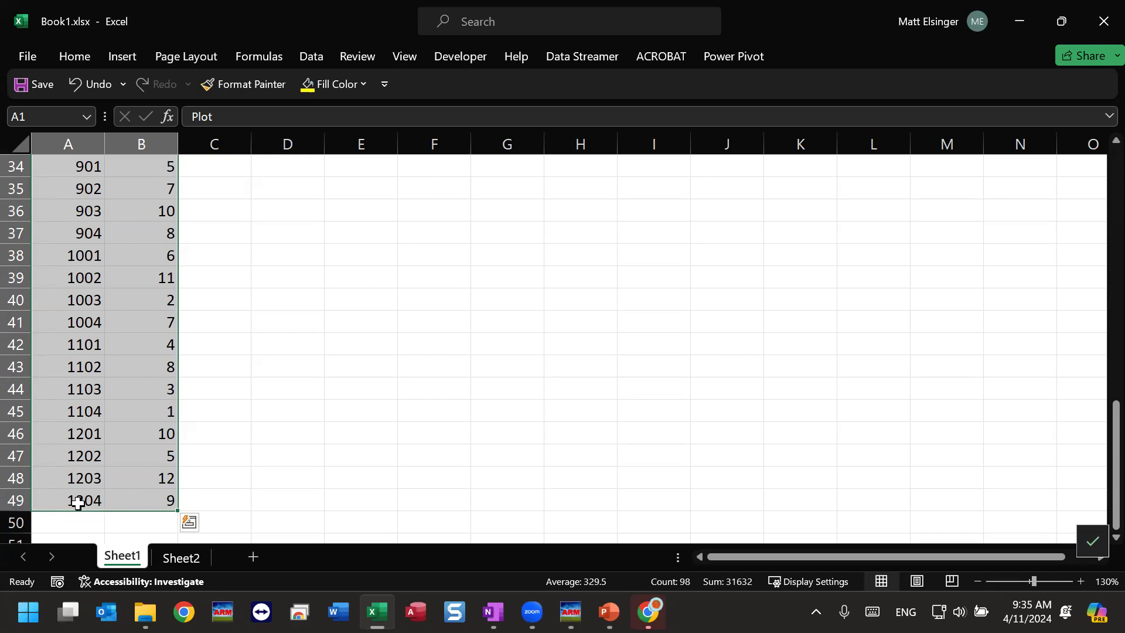
# Switch back to the ARM trial and review the plot list down to its last plots.
pyautogui.moveTo(570, 611)
pyautogui.click(539, 501)
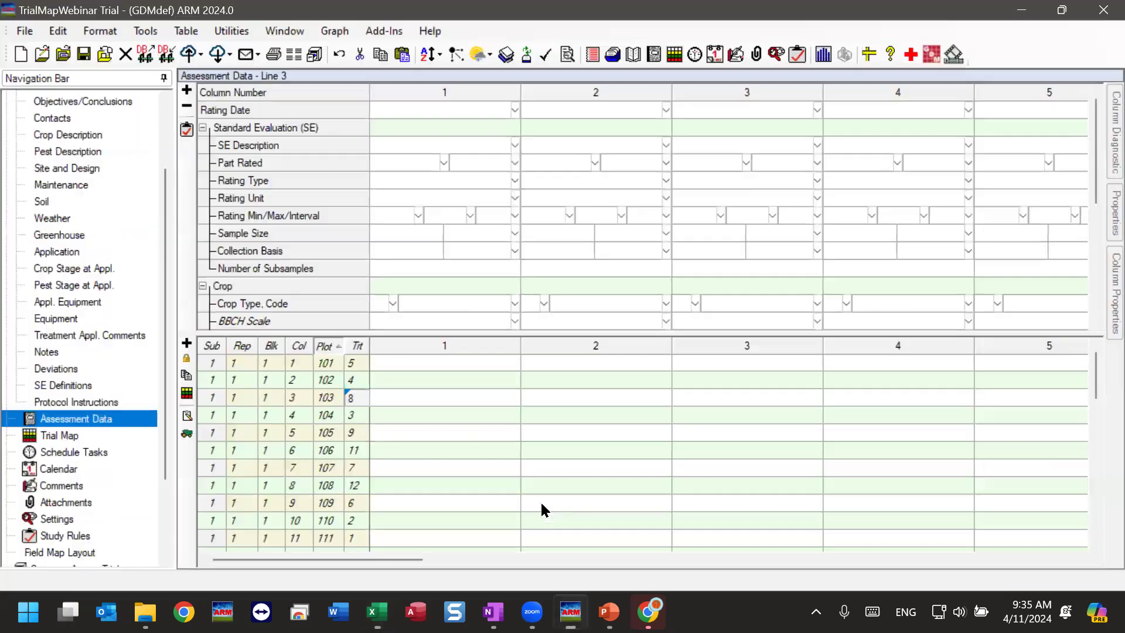
pyautogui.scroll(-12, 293, 504)
pyautogui.scroll(-1, 287, 500)
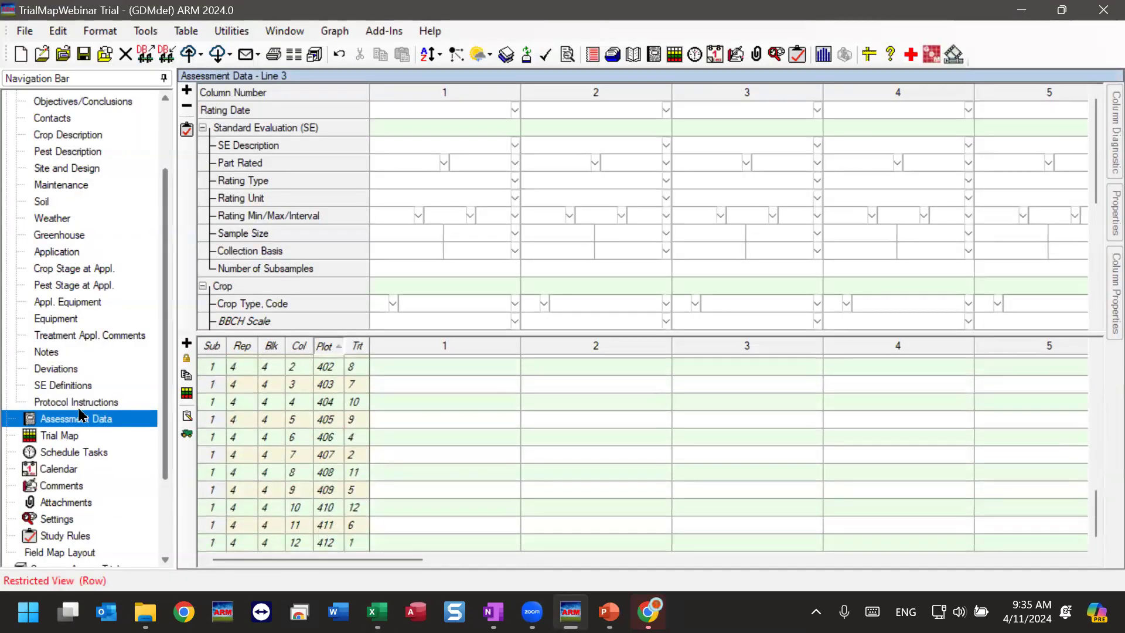
# Set the trial layout's block size to 4 in the trial map settings and re-randomize the trial.
pyautogui.click(68, 437)
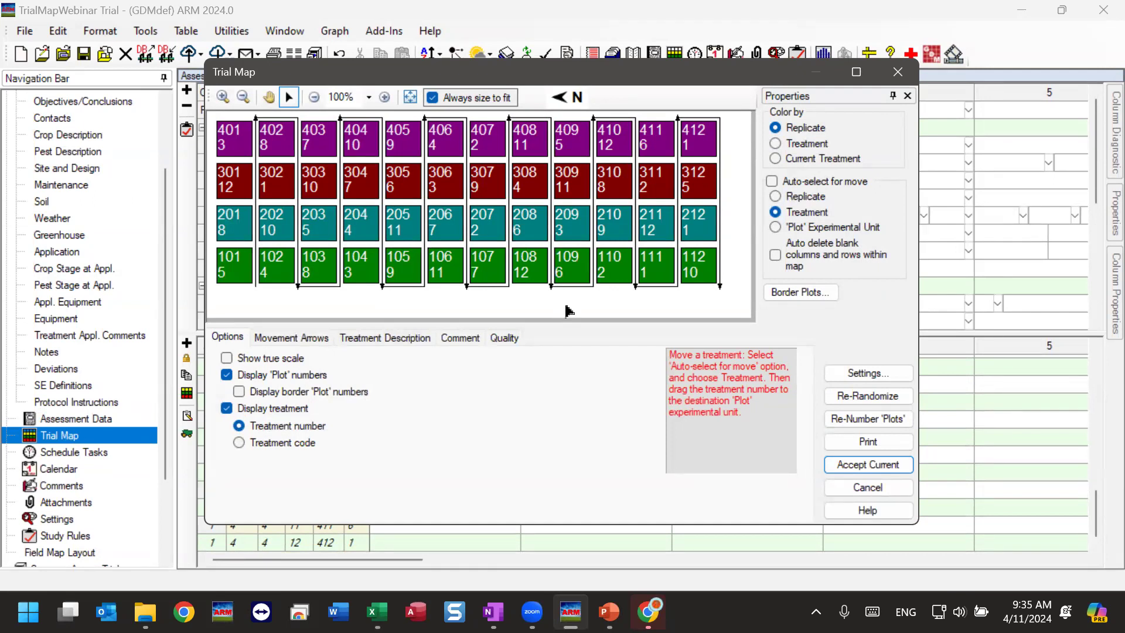
pyautogui.click(866, 374)
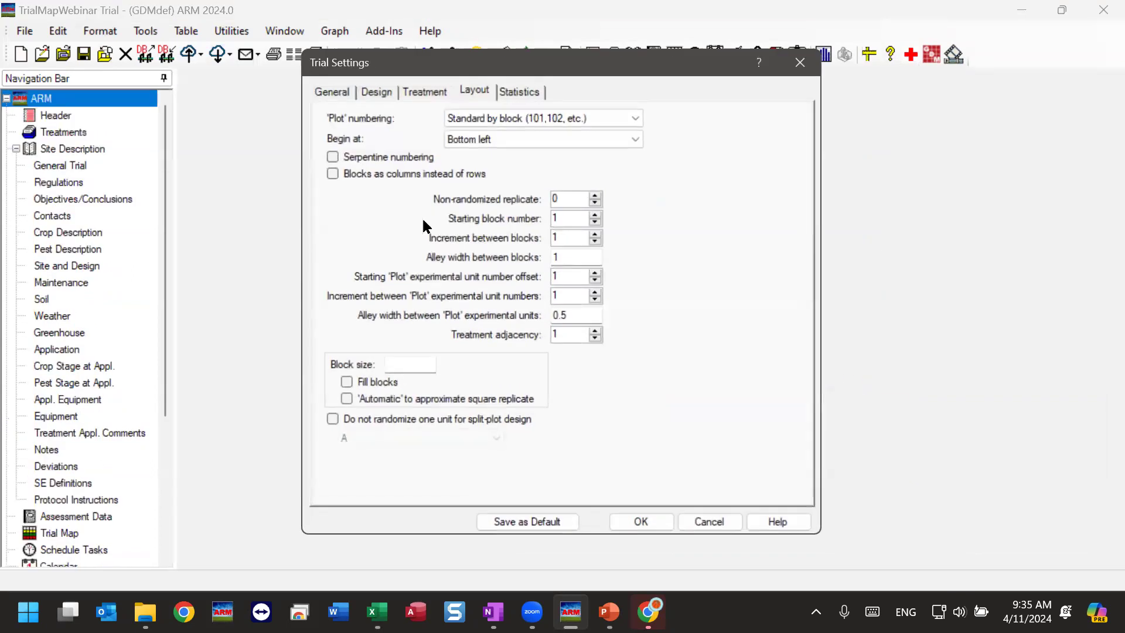
pyautogui.click(404, 363)
pyautogui.write('4')
pyautogui.click(641, 521)
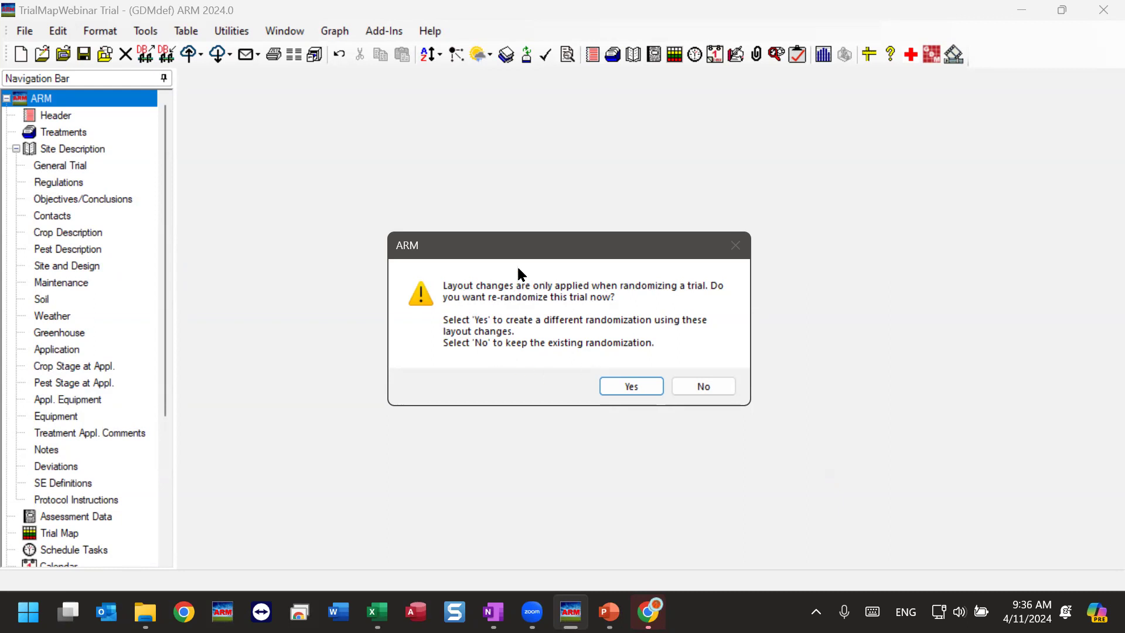
pyautogui.click(634, 385)
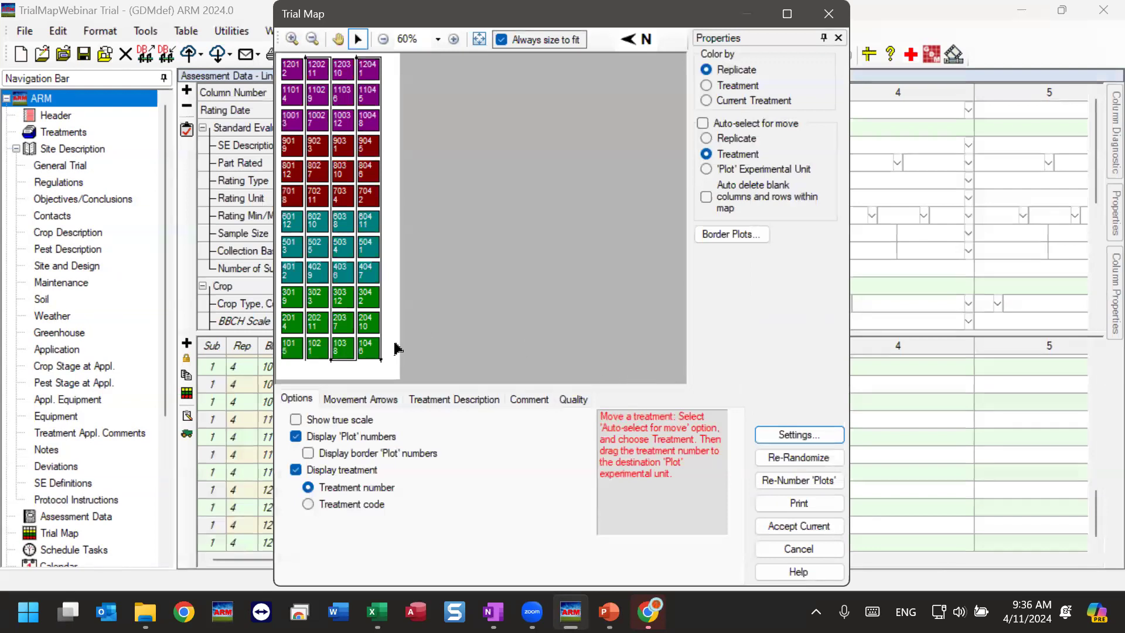
# Inspect the re-randomized trial map at 100% zoom and accept the current layout.
pyautogui.click(453, 39)
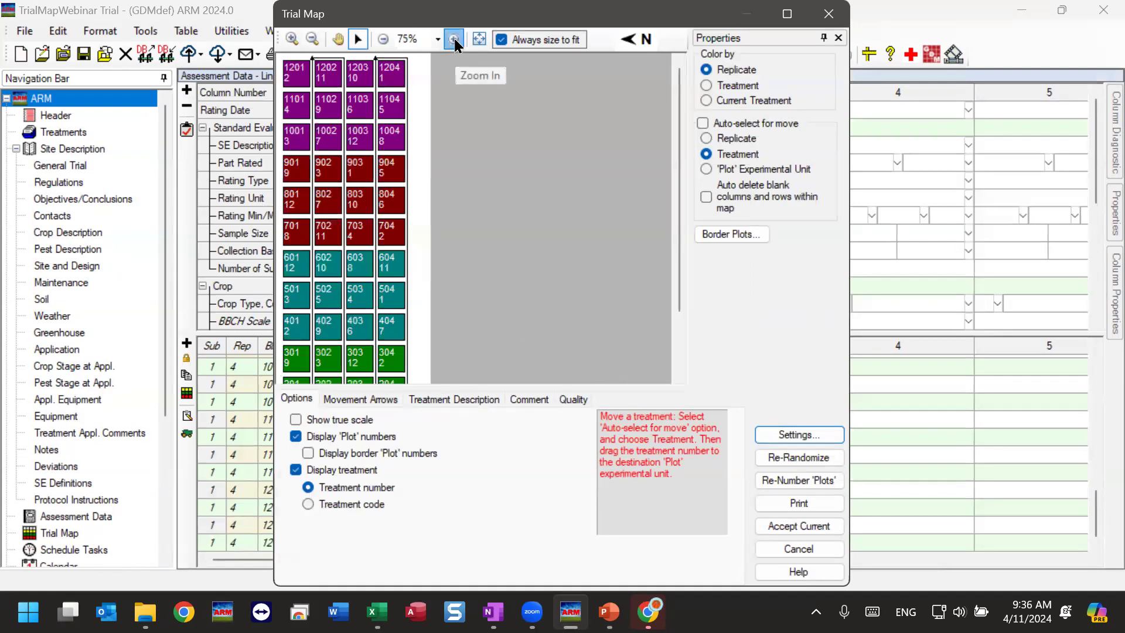
pyautogui.click(454, 38)
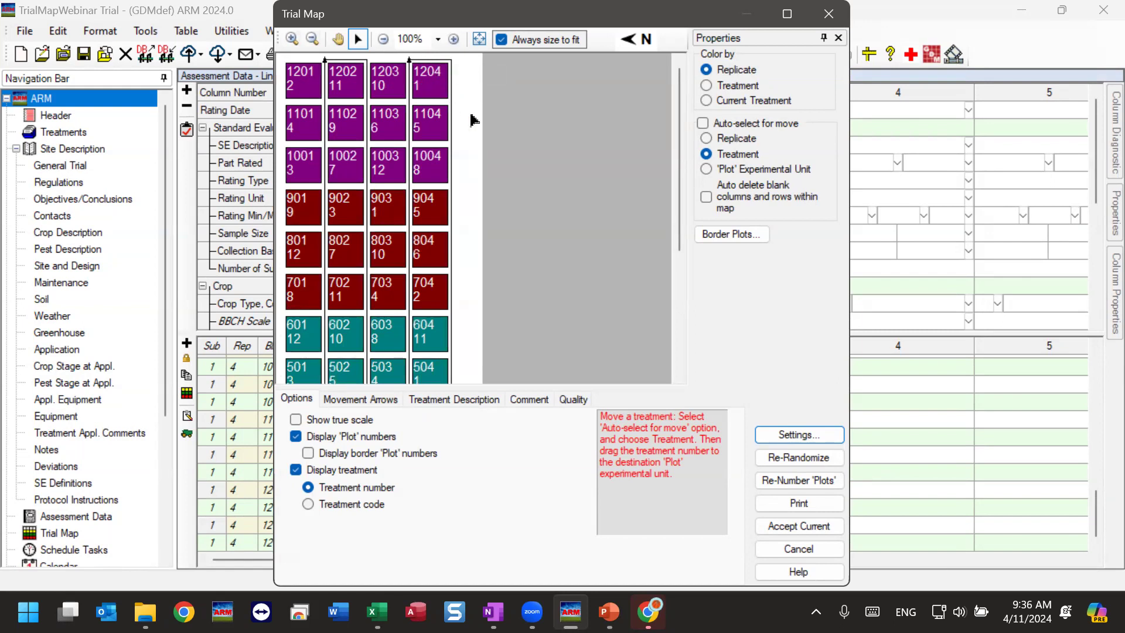
pyautogui.scroll(-3, 668, 205)
pyautogui.scroll(3, 660, 266)
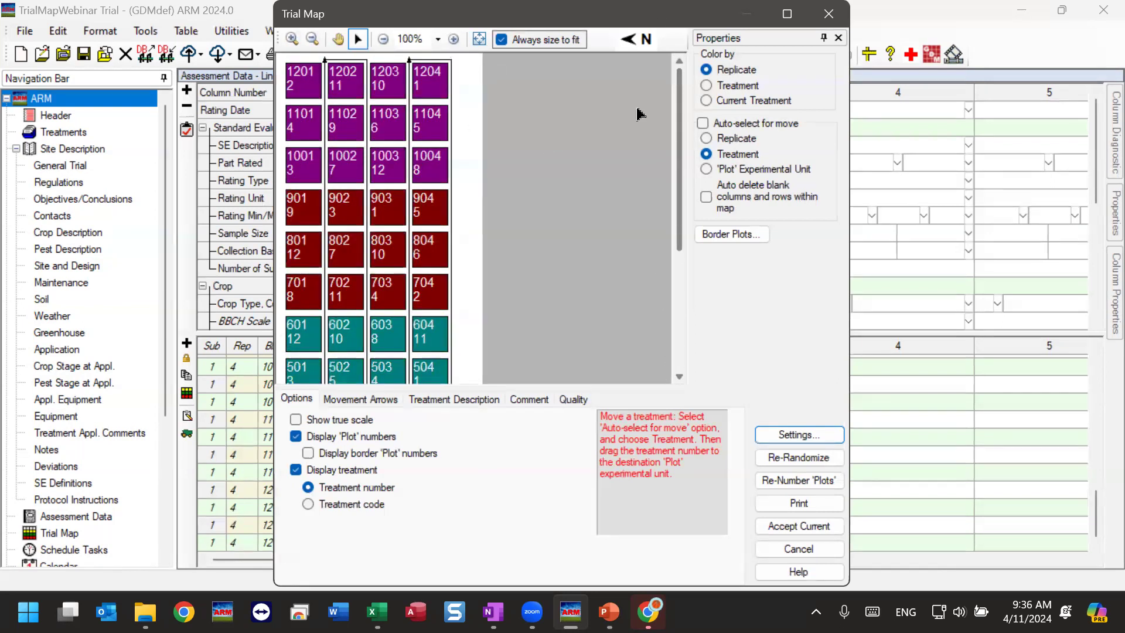
pyautogui.click(815, 520)
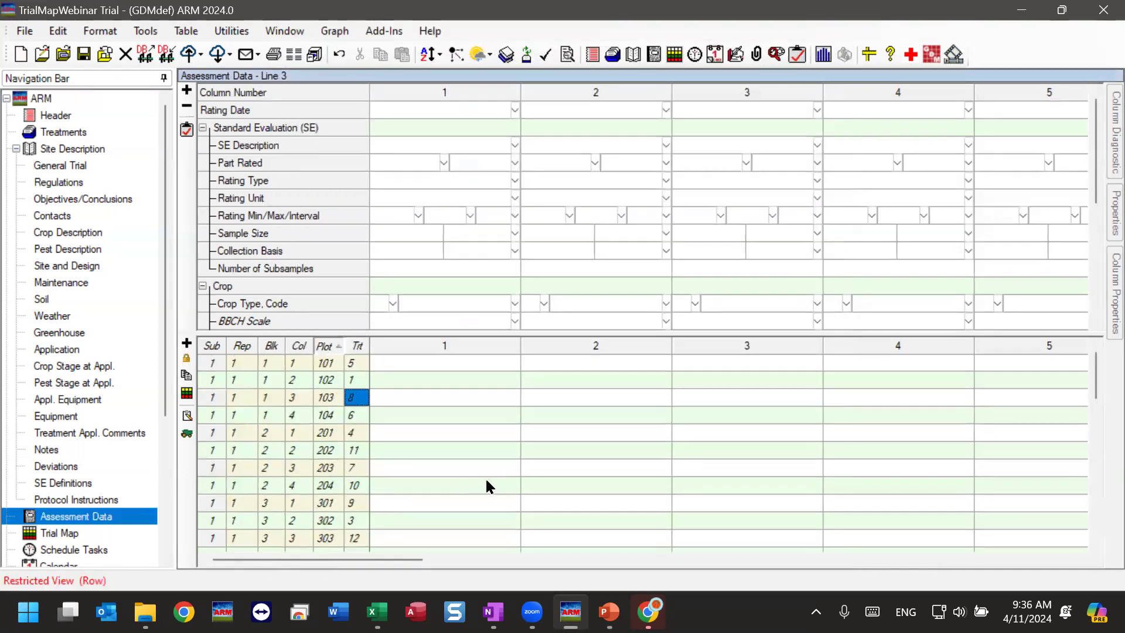
# Switch to Book1.xlsx in Excel, review the plot numbers up to the header row, and return to the ARM trial.
pyautogui.click(376, 612)
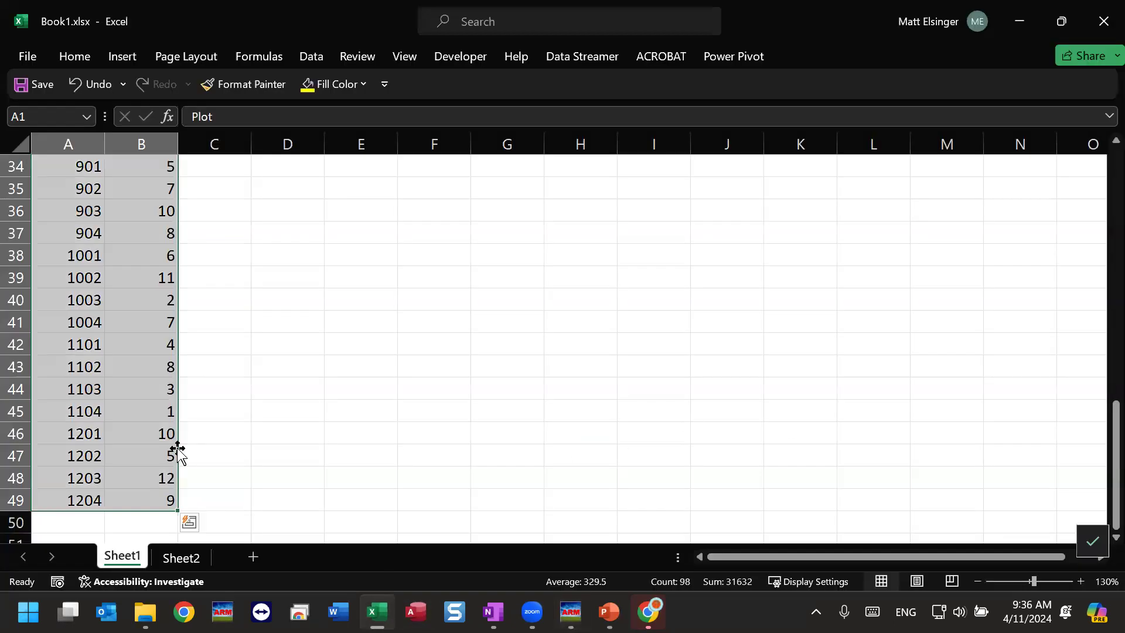
pyautogui.scroll(1, 153, 493)
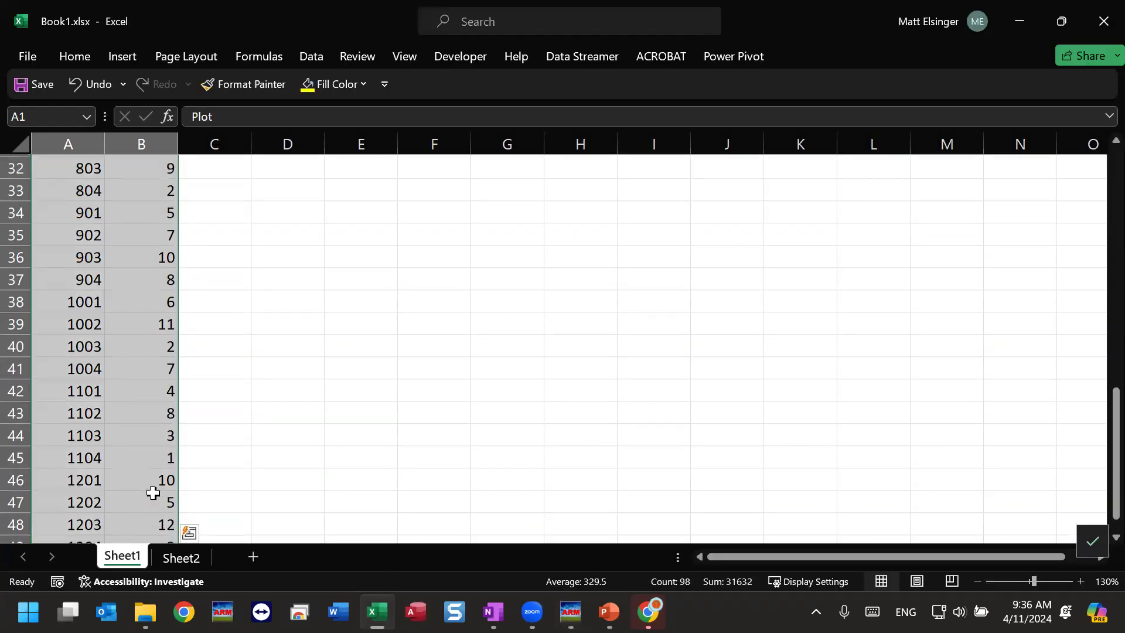
pyautogui.scroll(10, 153, 493)
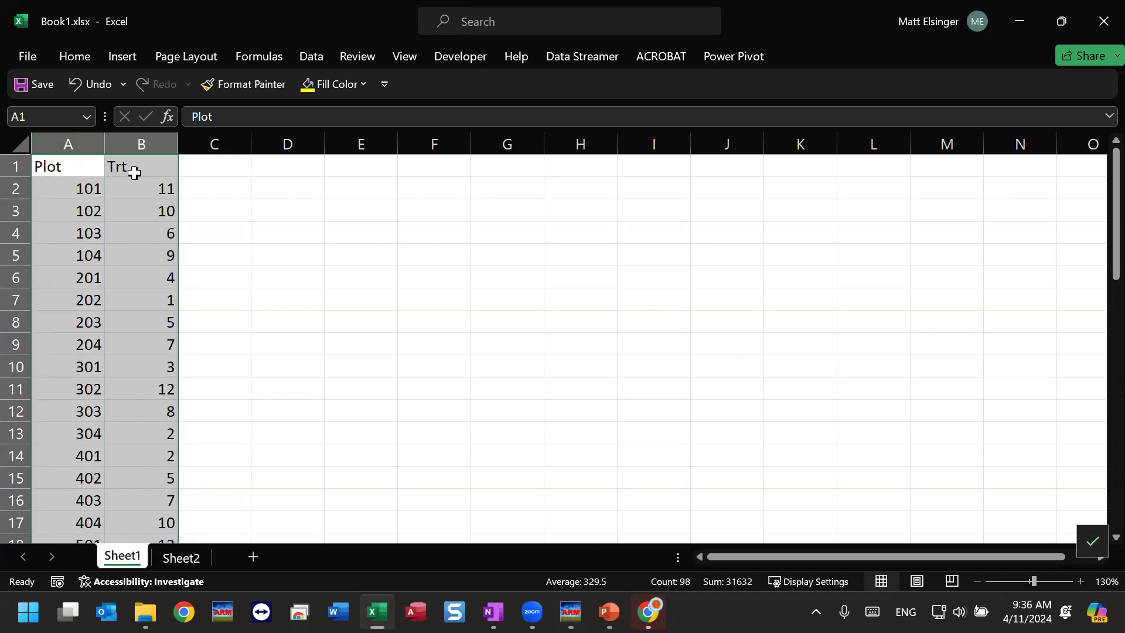
pyautogui.moveTo(571, 612)
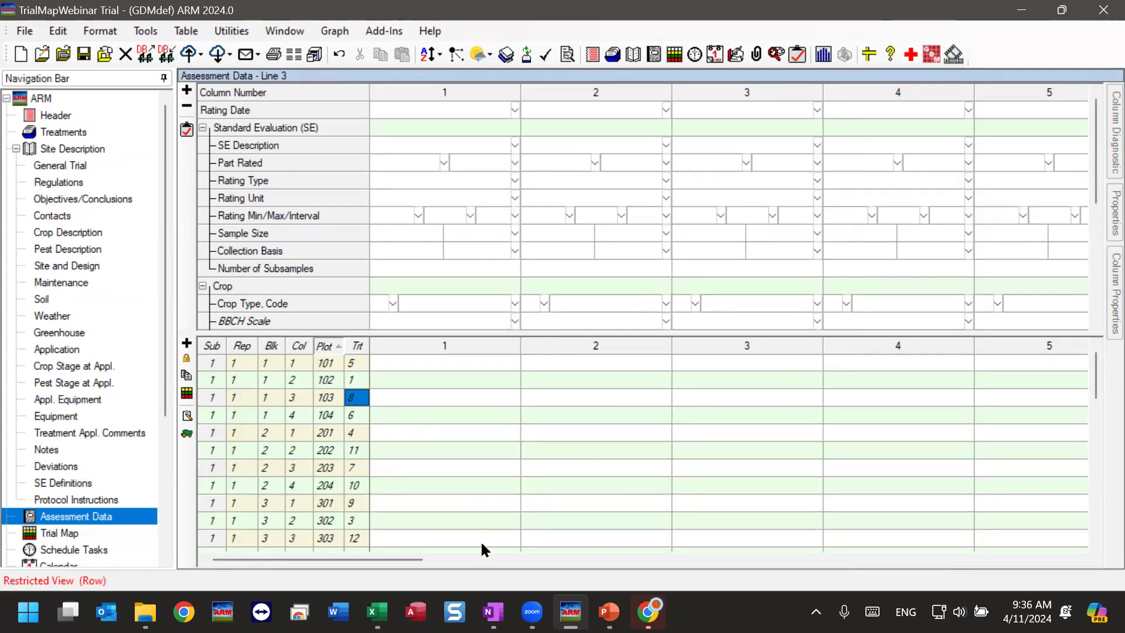
# Switch back to Book1.xlsx in Excel and copy the selected Plot and Trt list A1:B49.
pyautogui.click(376, 611)
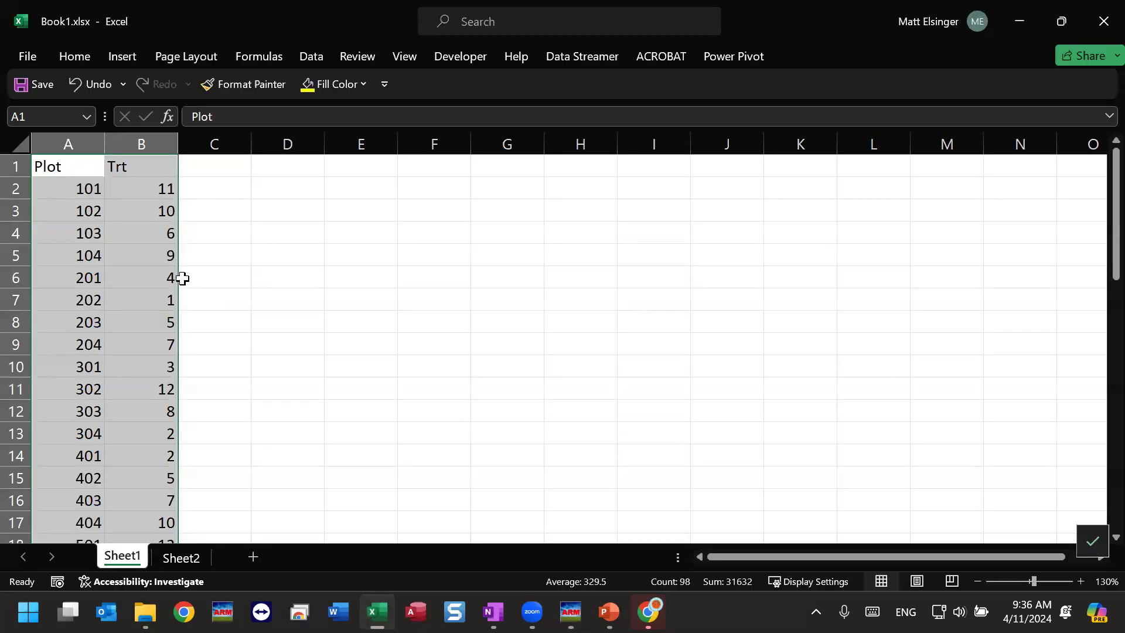
pyautogui.rightClick(151, 251)
pyautogui.click(186, 138)
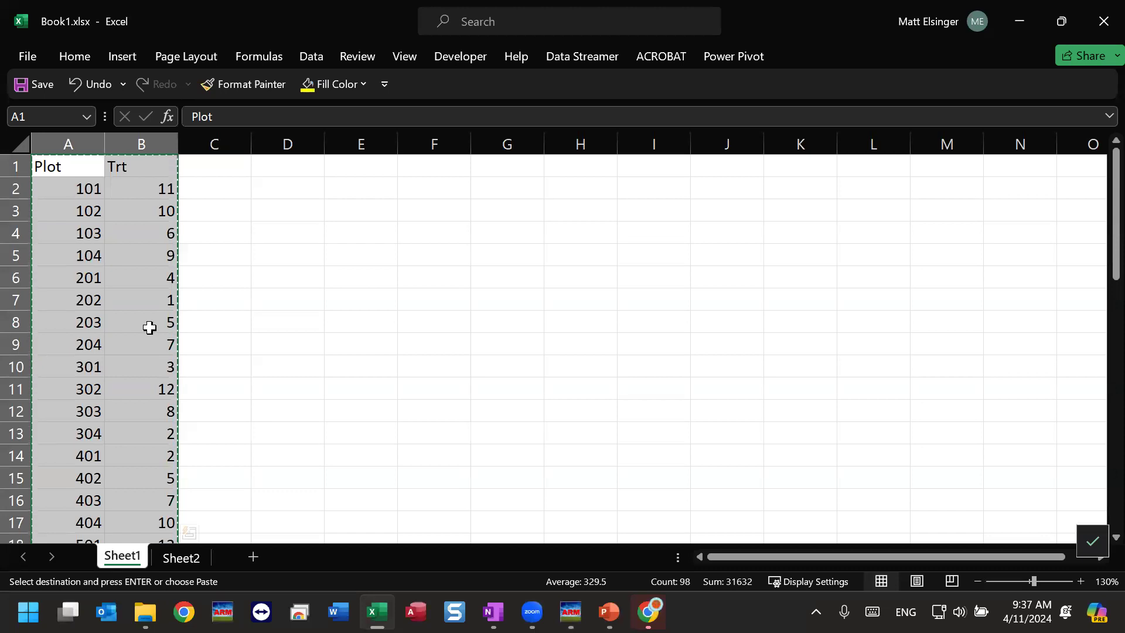
# Switch to the ARM trial and paste the copied list into assessment data column 1 at plot 101.
pyautogui.moveTo(571, 611)
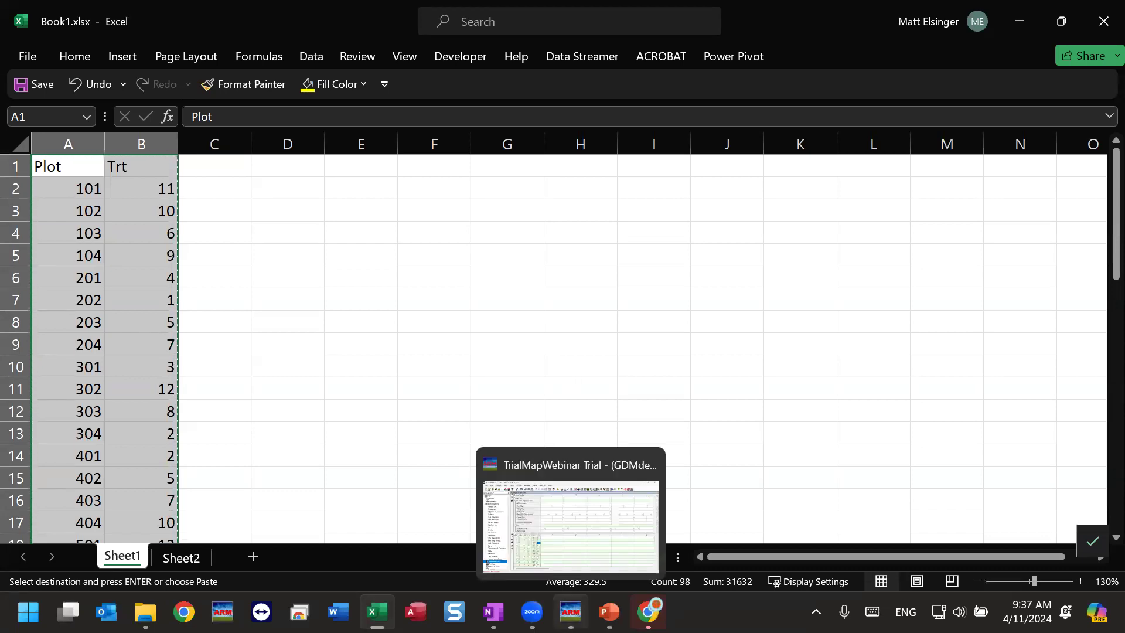
pyautogui.click(571, 524)
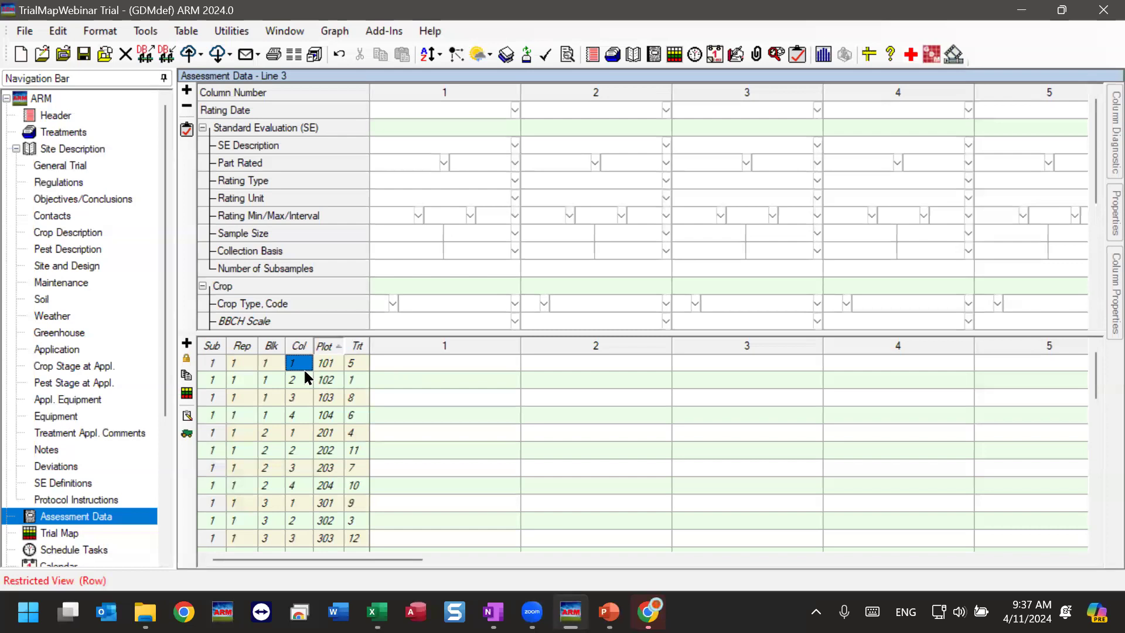
pyautogui.click(289, 366)
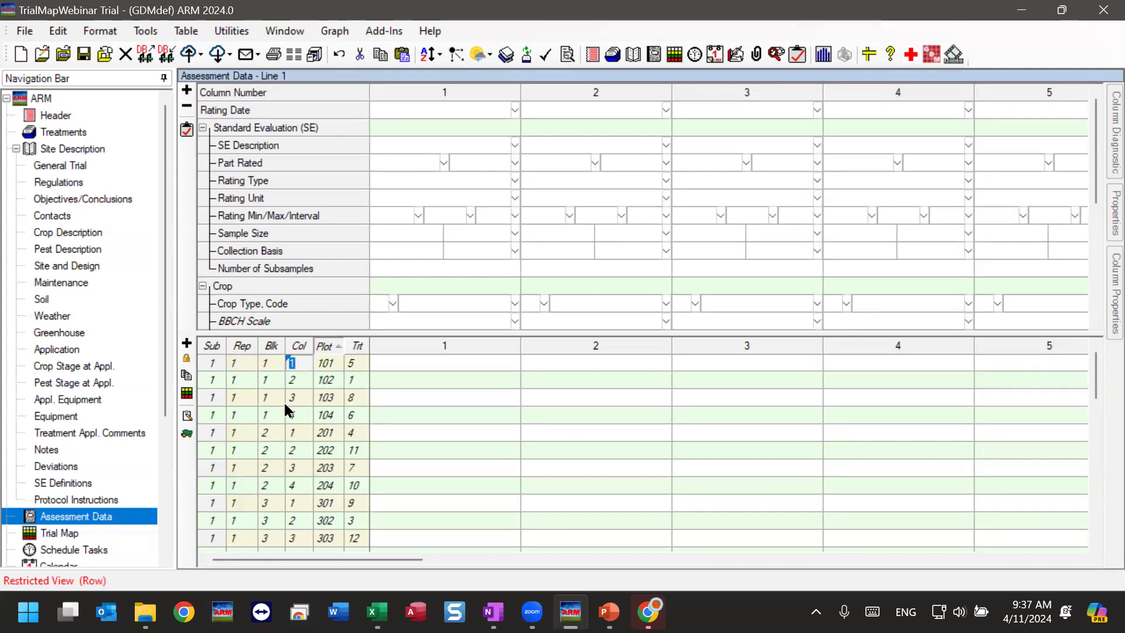
pyautogui.click(389, 357)
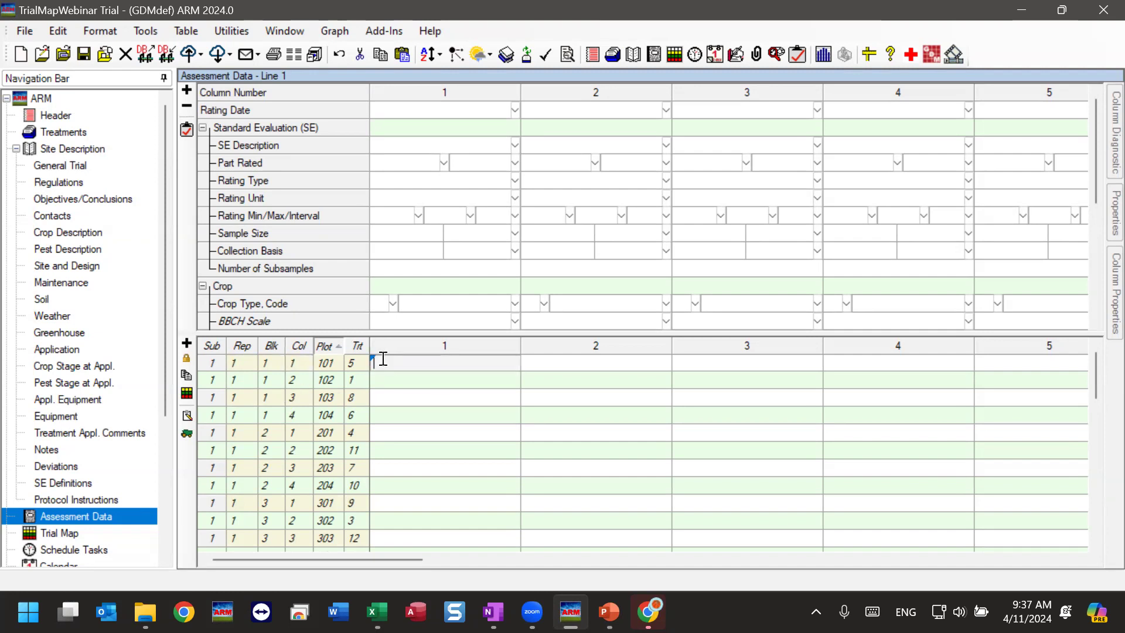
pyautogui.rightClick(382, 358)
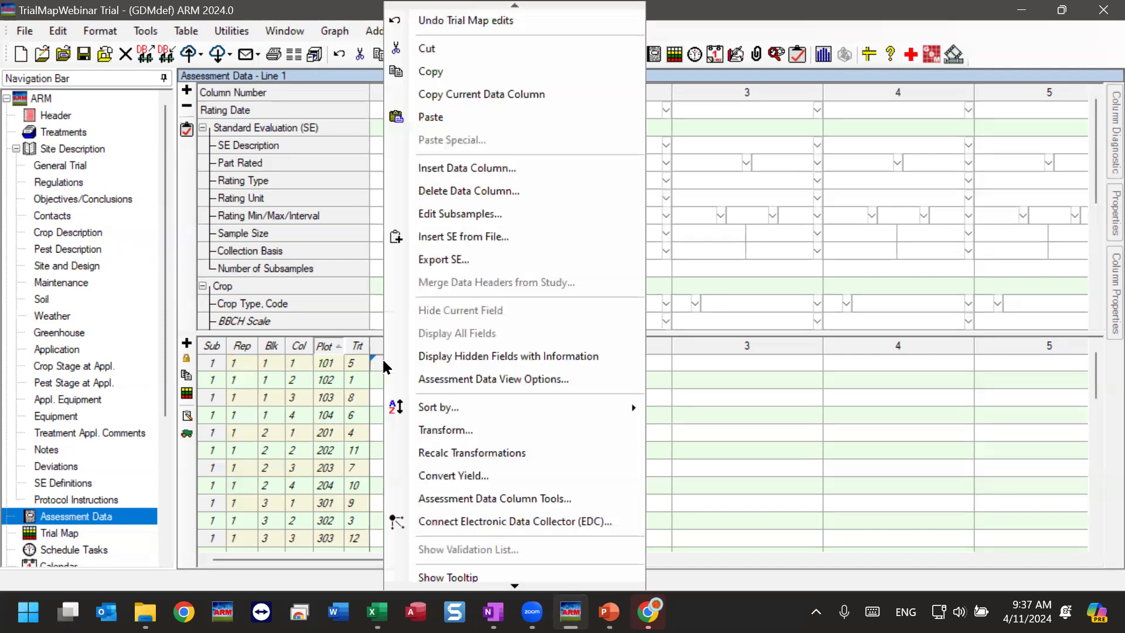
pyautogui.click(431, 118)
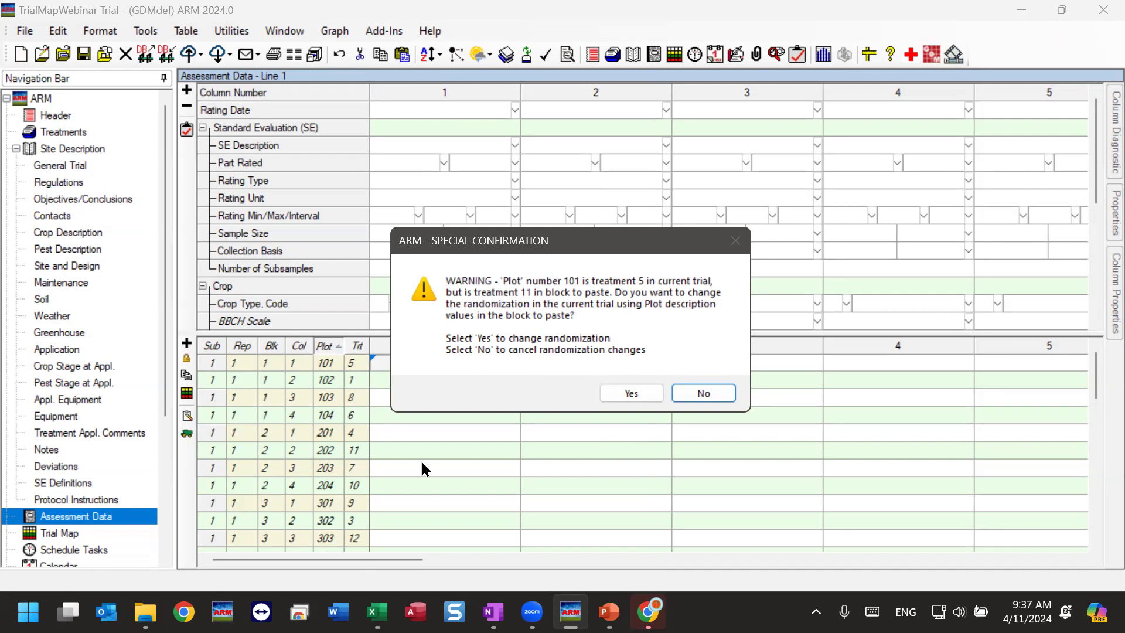
# Check plot 101 and its treatment on Sheet1 of Book1.xlsx in Excel and minimize the workbook.
pyautogui.moveTo(377, 612)
pyautogui.click(377, 572)
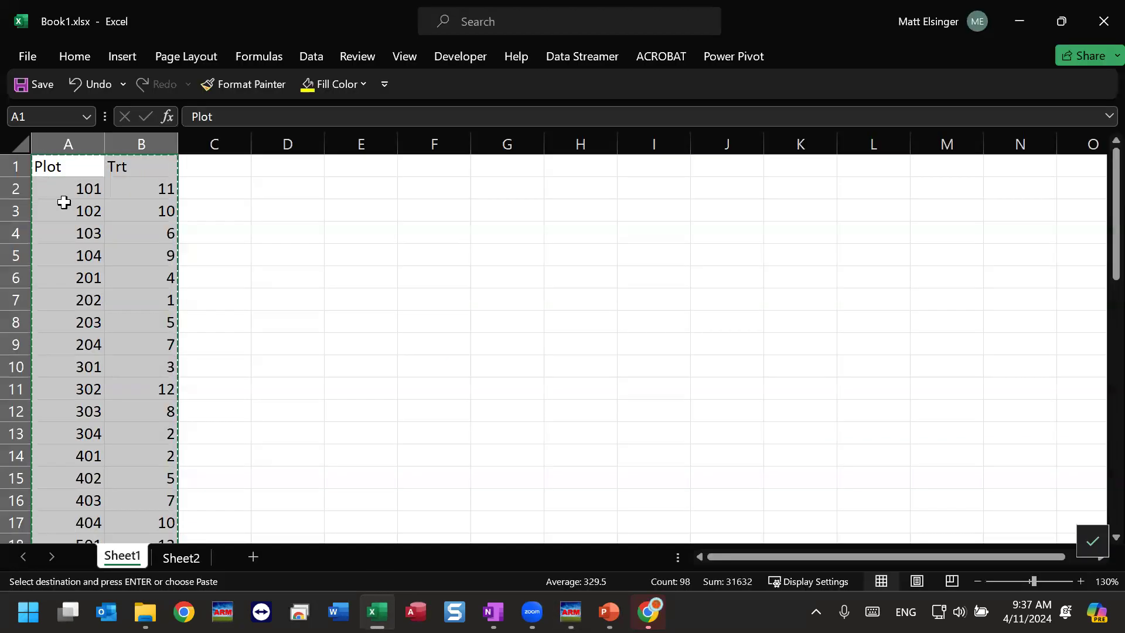
pyautogui.click(64, 188)
pyautogui.click(161, 186)
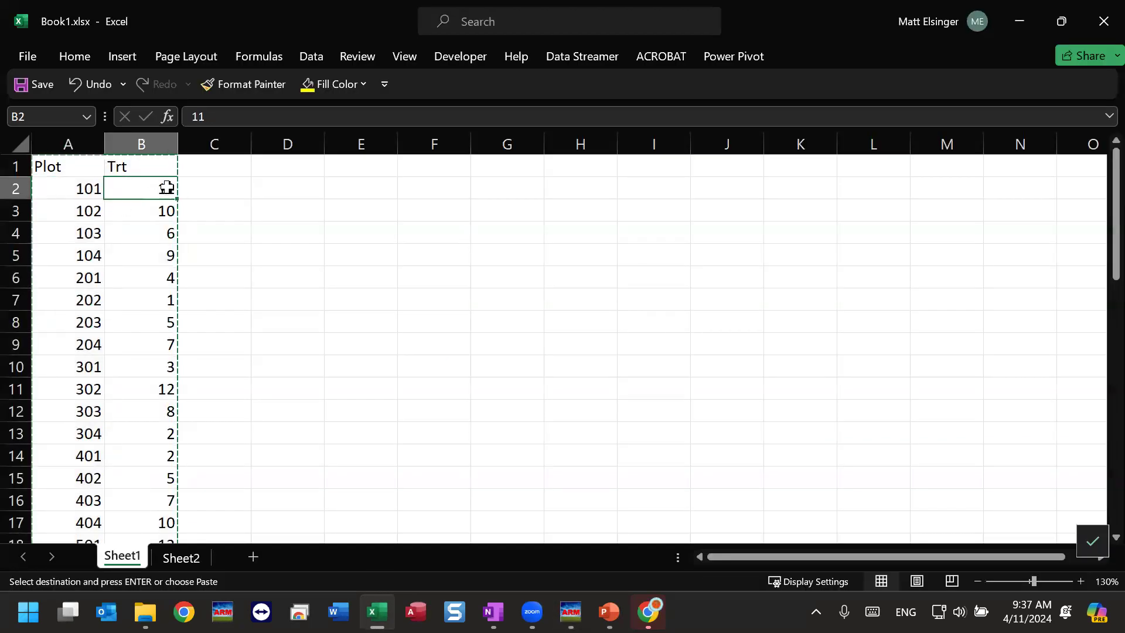
pyautogui.click(86, 184)
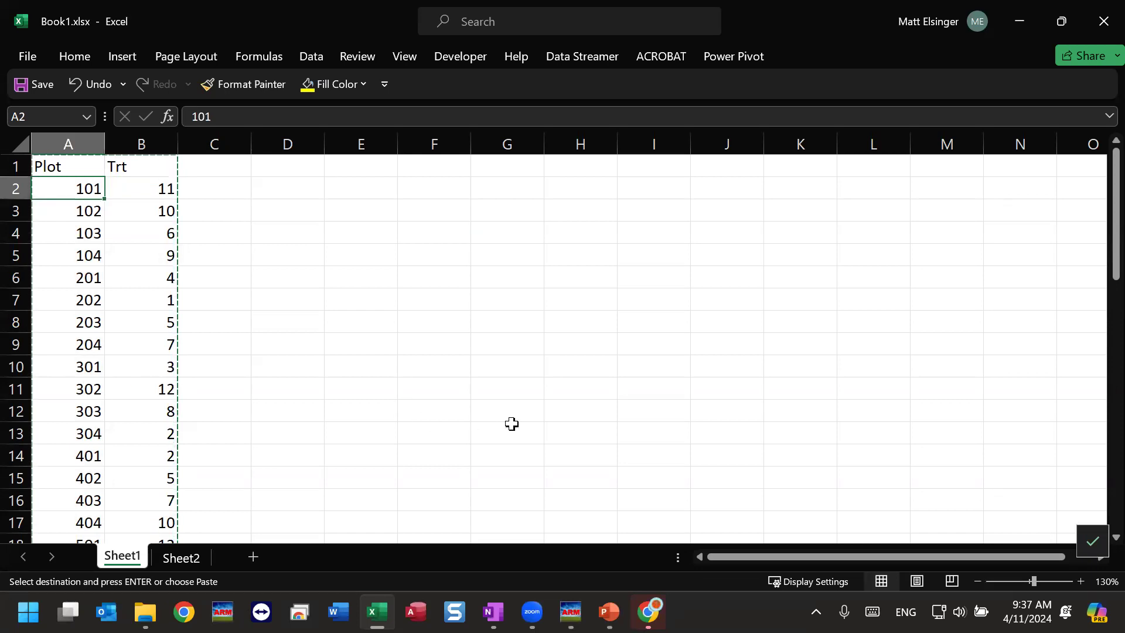
pyautogui.click(1019, 21)
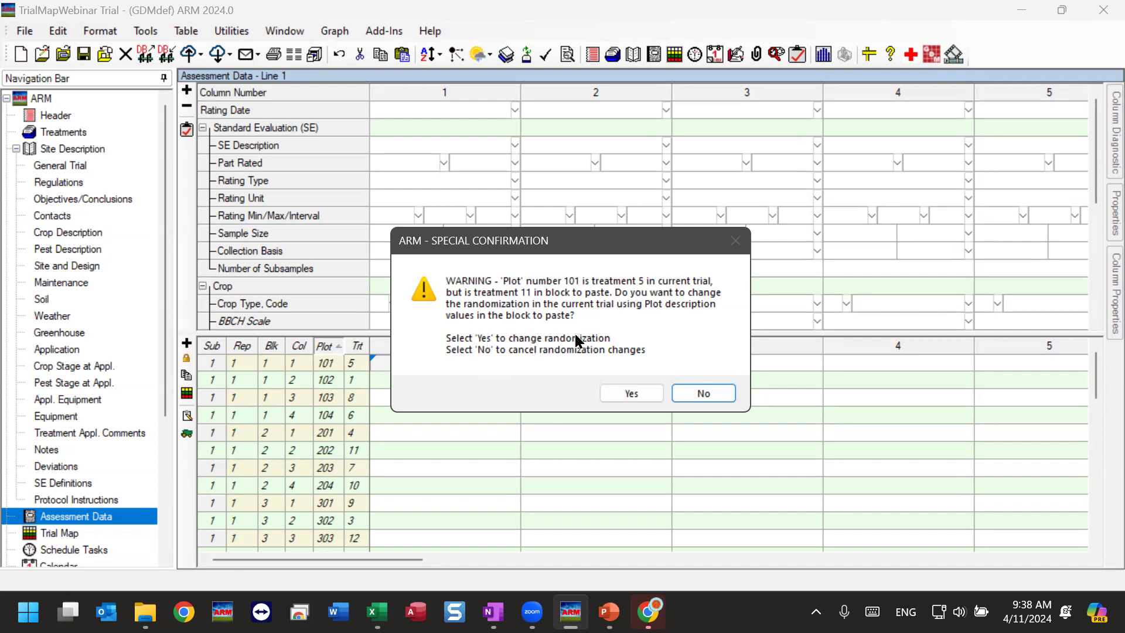
# Confirm changing the randomization to the pasted plot description values and check the treatments of plots 101 to 302.
pyautogui.click(635, 389)
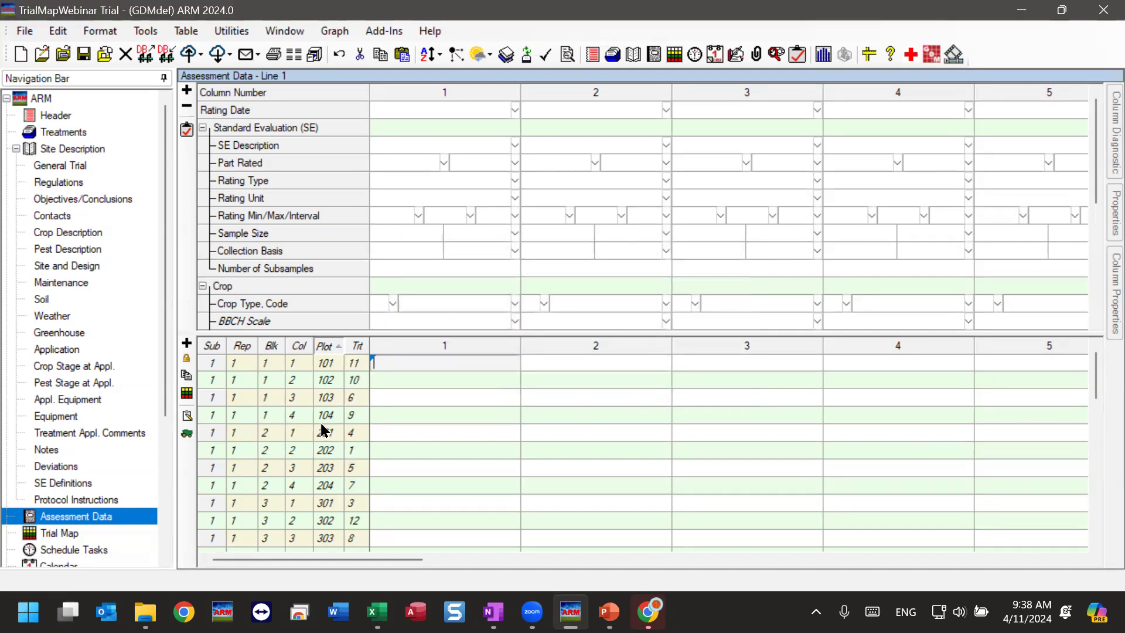
pyautogui.moveTo(359, 363); pyautogui.dragTo(361, 527)
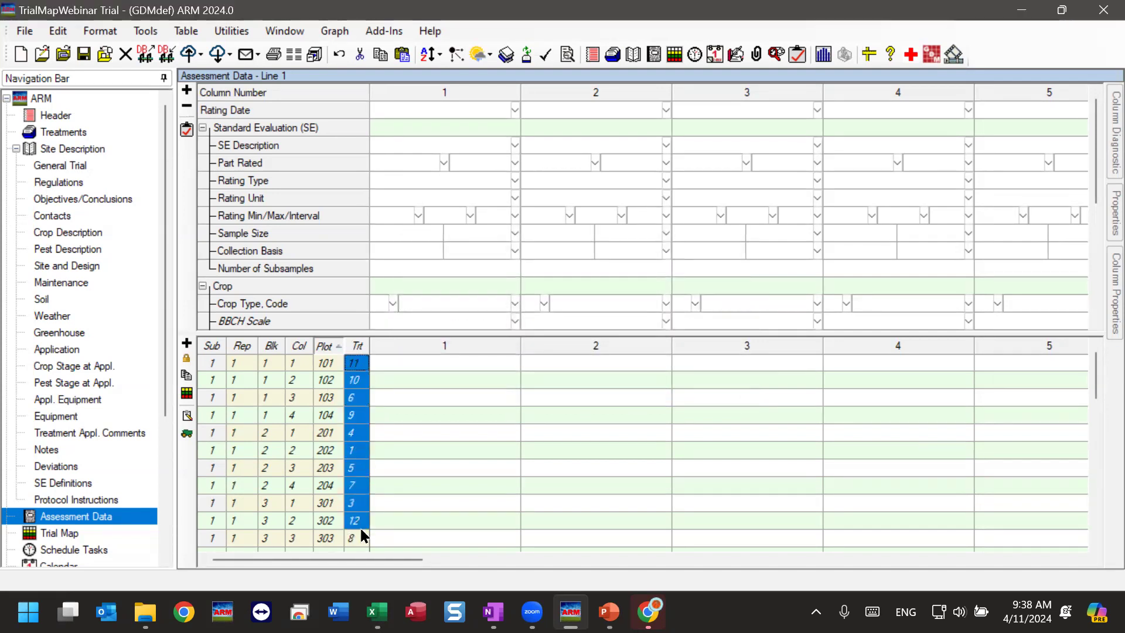
pyautogui.click(415, 378)
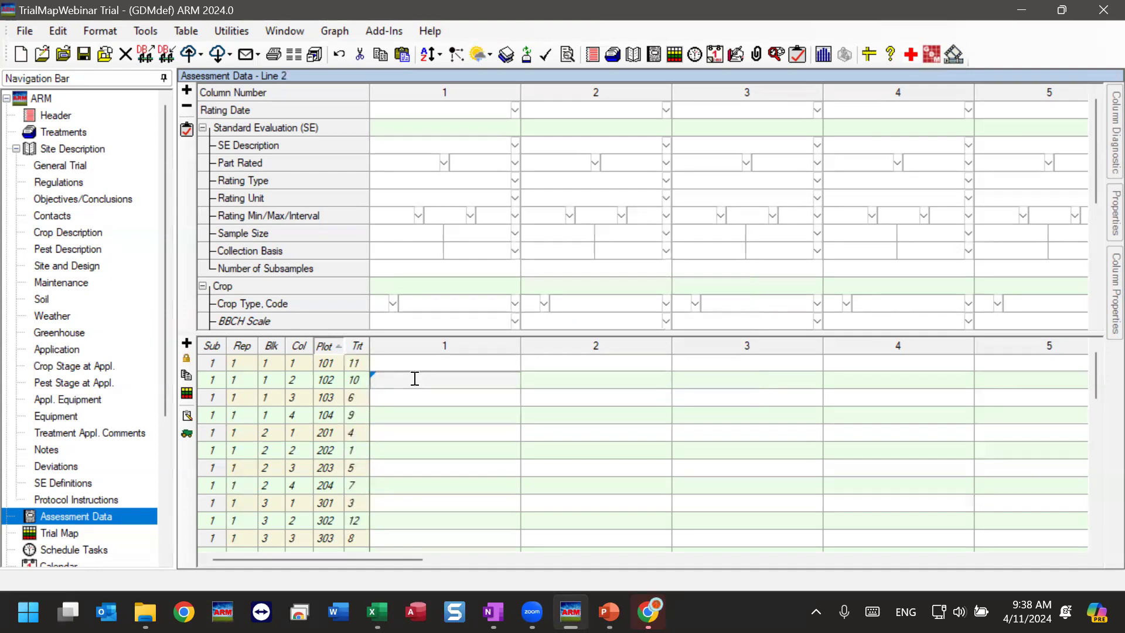
# Open the trial map sized to fit the screen, check the treatments down to plot 101, and close it.
pyautogui.click(68, 534)
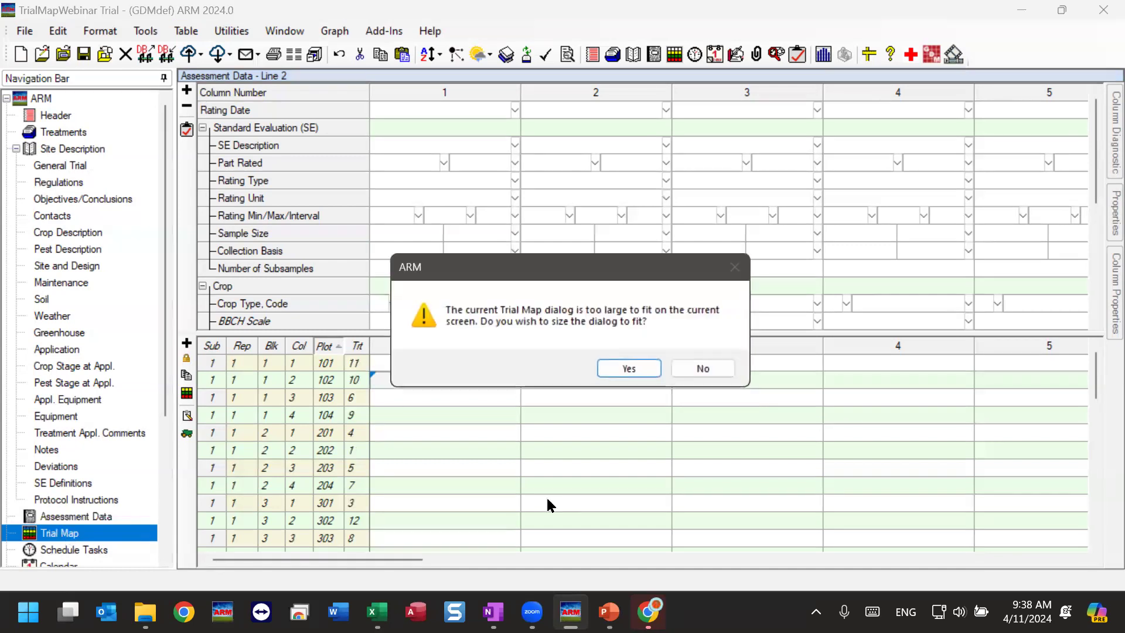
pyautogui.click(620, 367)
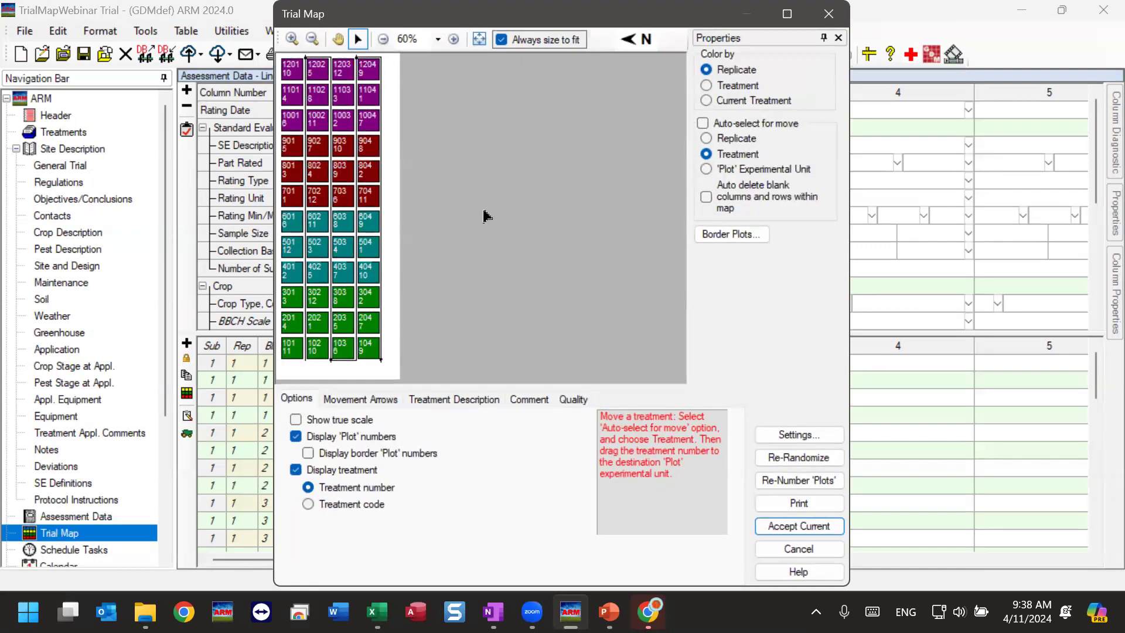
pyautogui.click(454, 38)
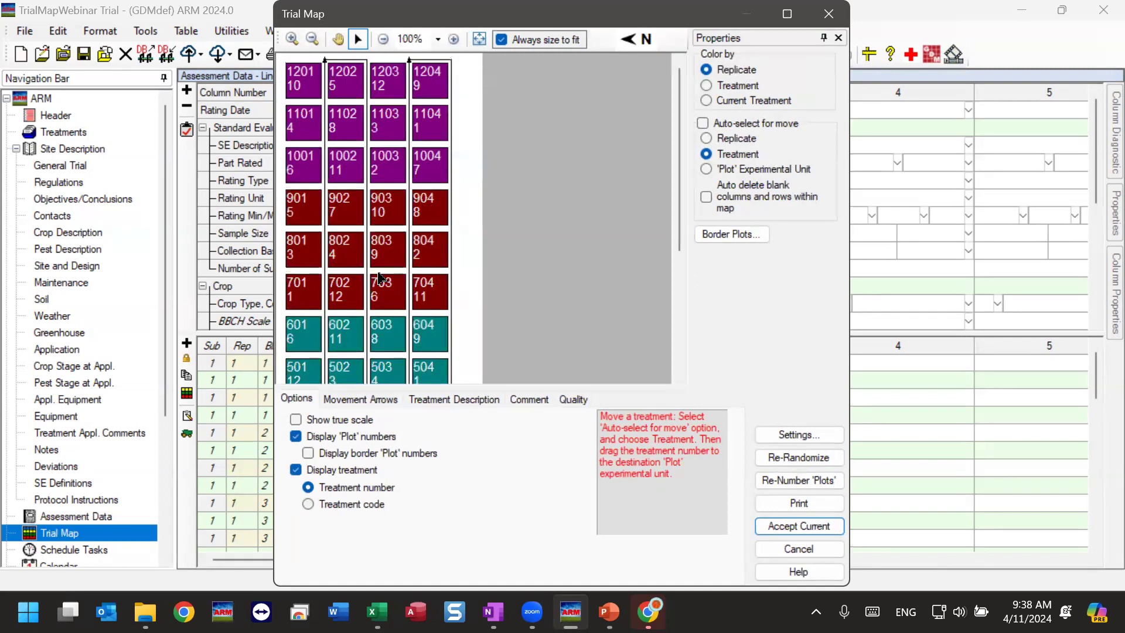
pyautogui.moveTo(677, 219); pyautogui.dragTo(679, 339)
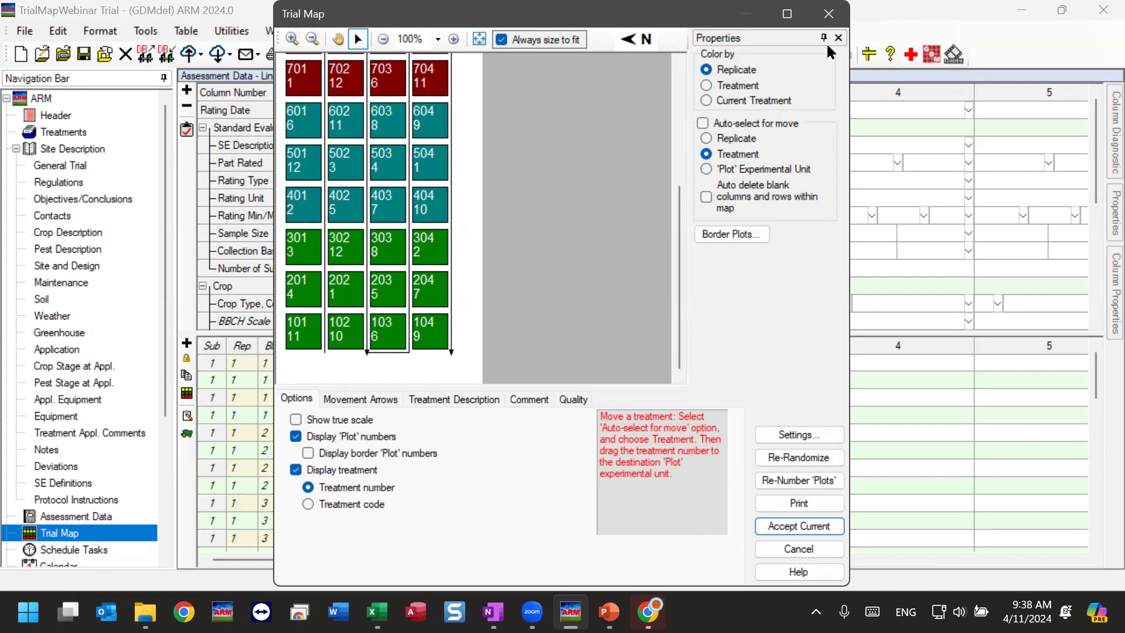
pyautogui.click(828, 14)
# Switch to Book1.xlsx in Excel and review the Rep, Blk and Col columns on Sheet2.
pyautogui.click(376, 612)
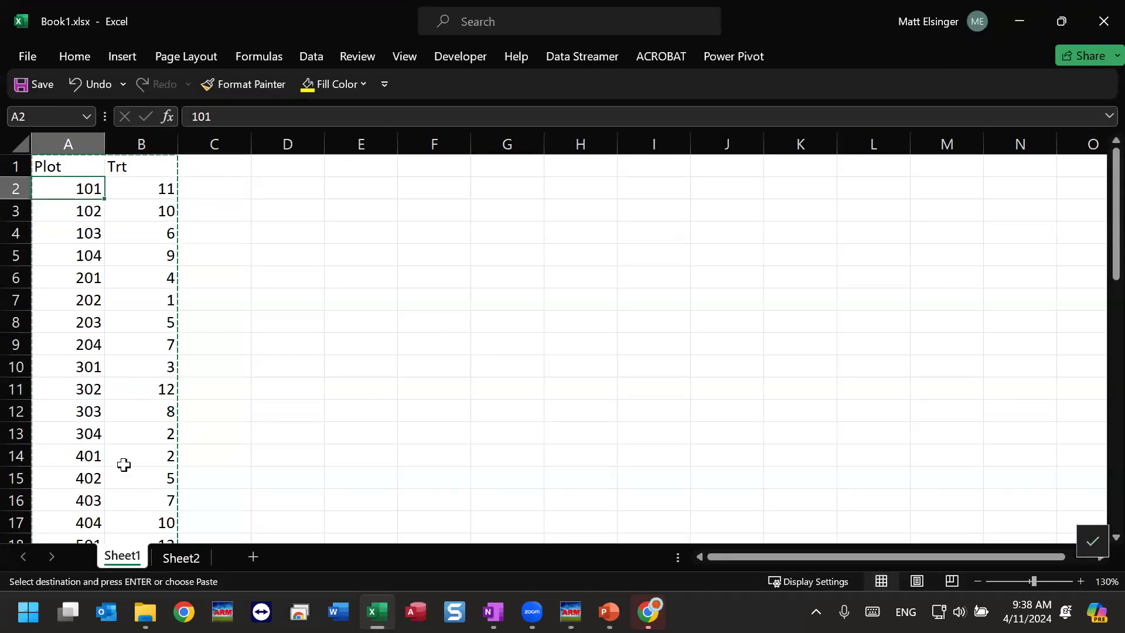
pyautogui.click(188, 563)
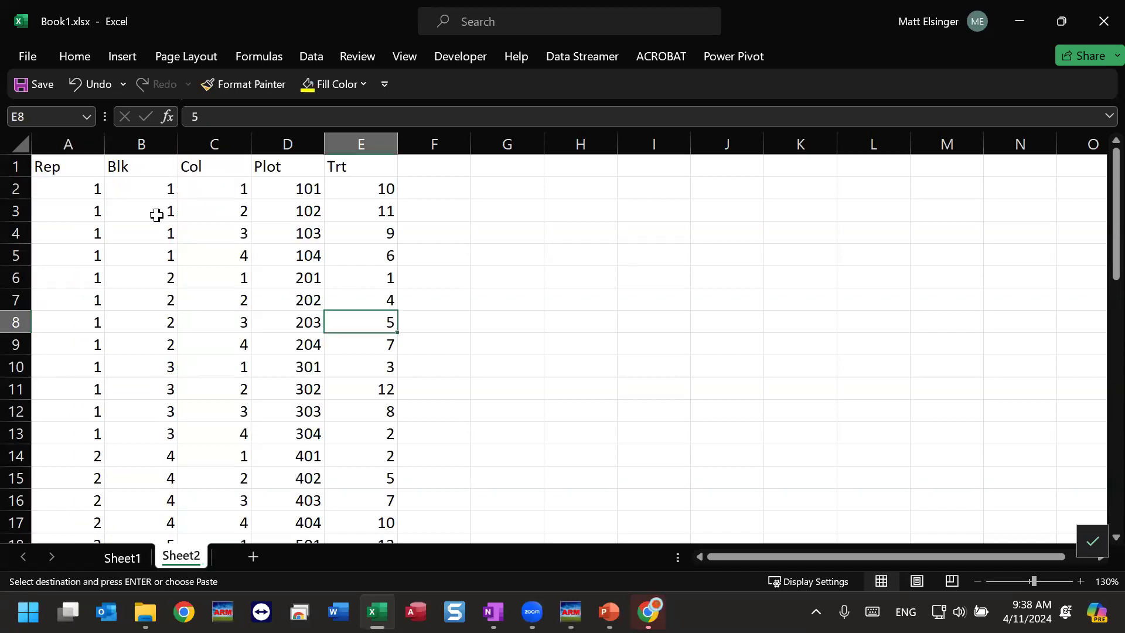
pyautogui.click(141, 168)
pyautogui.click(215, 167)
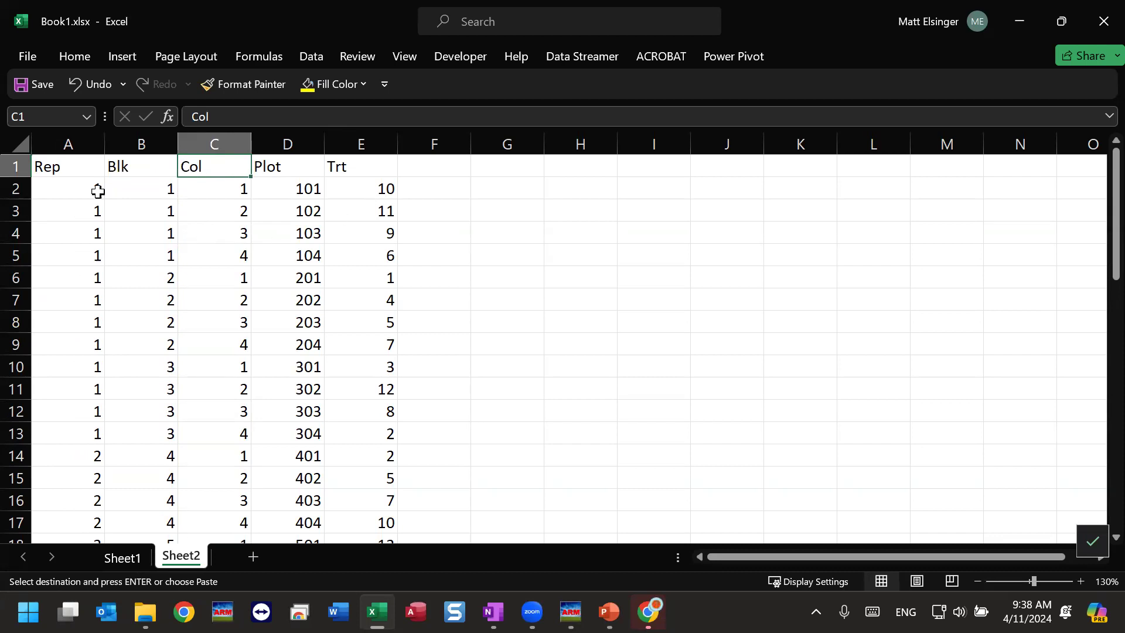
pyautogui.click(66, 163)
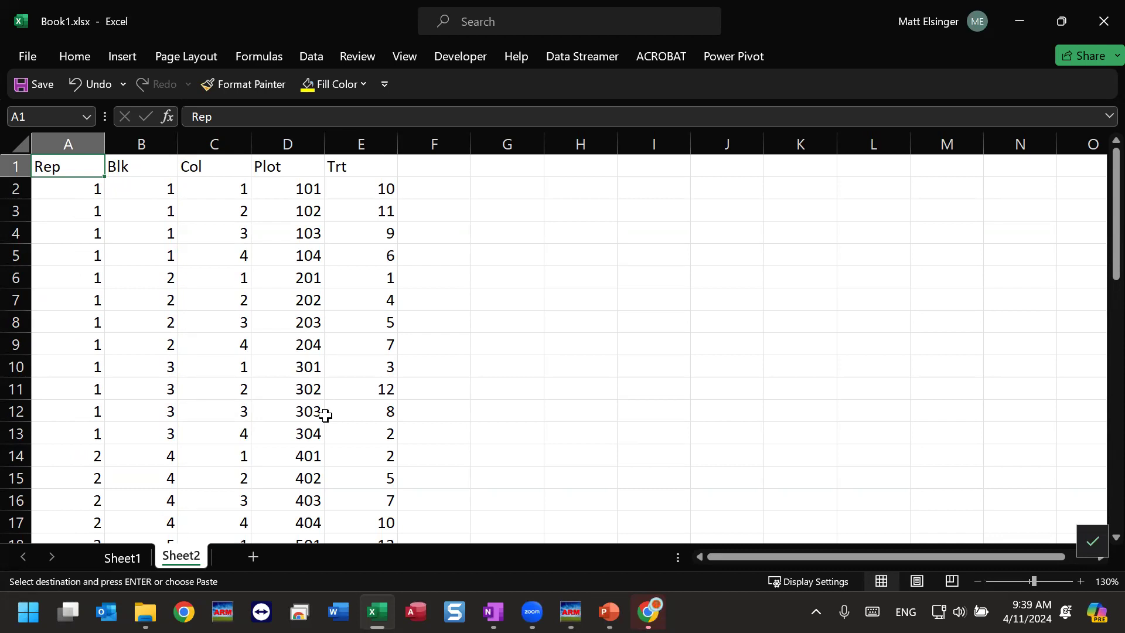
# Select and copy the Rep, Blk, Col, Plot and Trt data with its headers in A1:E49 on Sheet2.
pyautogui.click(359, 189)
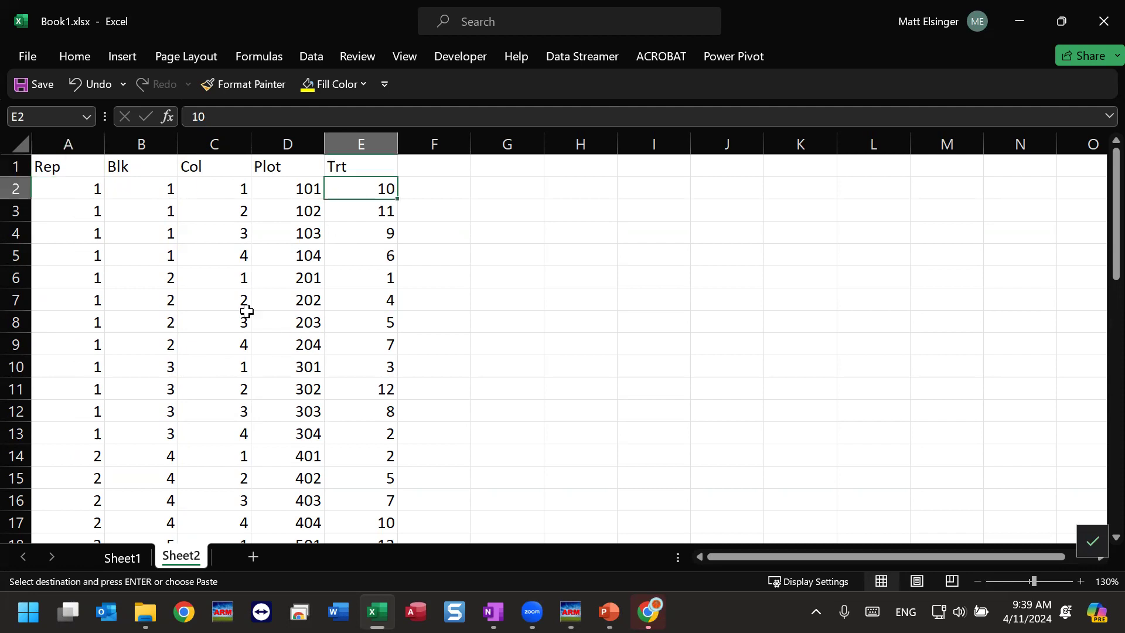
pyautogui.moveTo(53, 166); pyautogui.dragTo(387, 162)
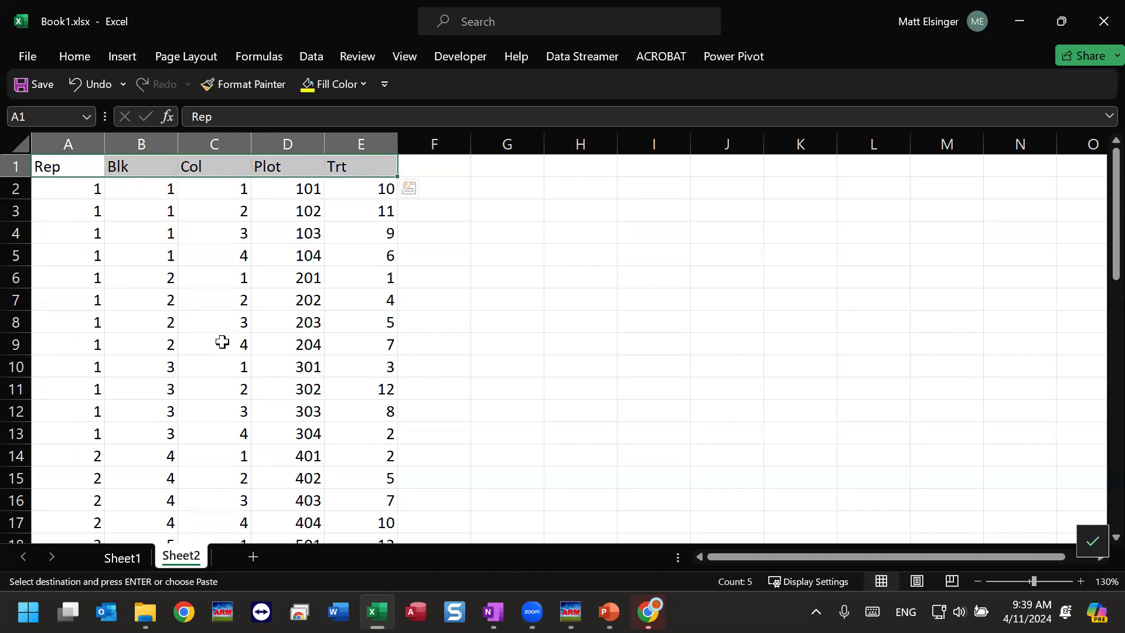
pyautogui.click(156, 261)
pyautogui.moveTo(62, 162); pyautogui.dragTo(369, 499)
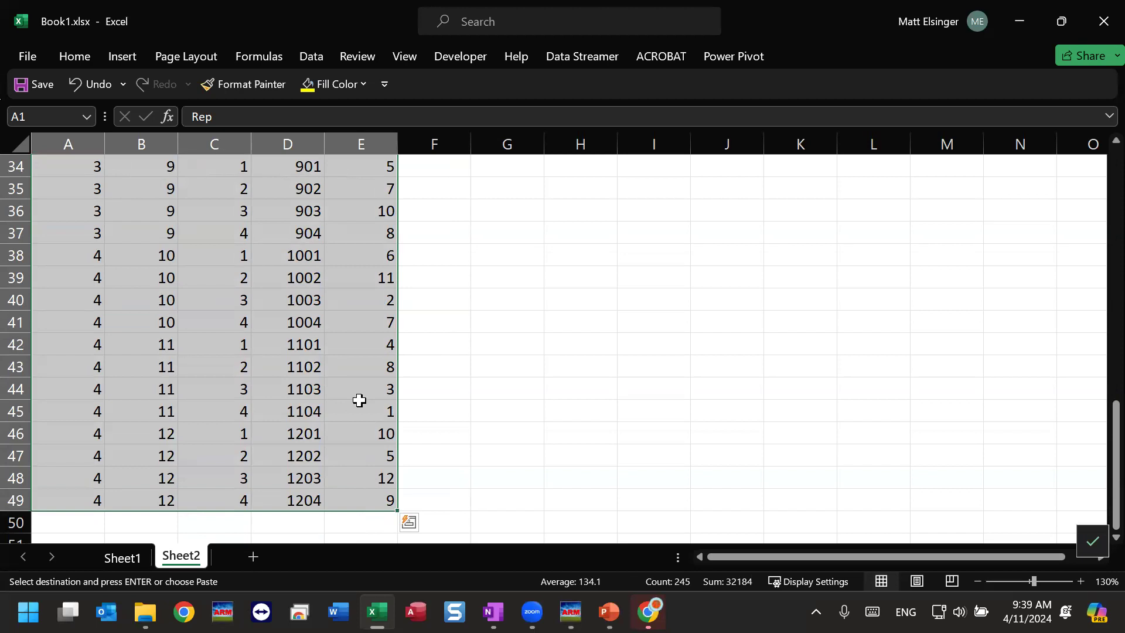
# Switch to ARM, paste the copied block at plot 101 of the first assessment data column, and accept changing the randomization.
pyautogui.click(570, 612)
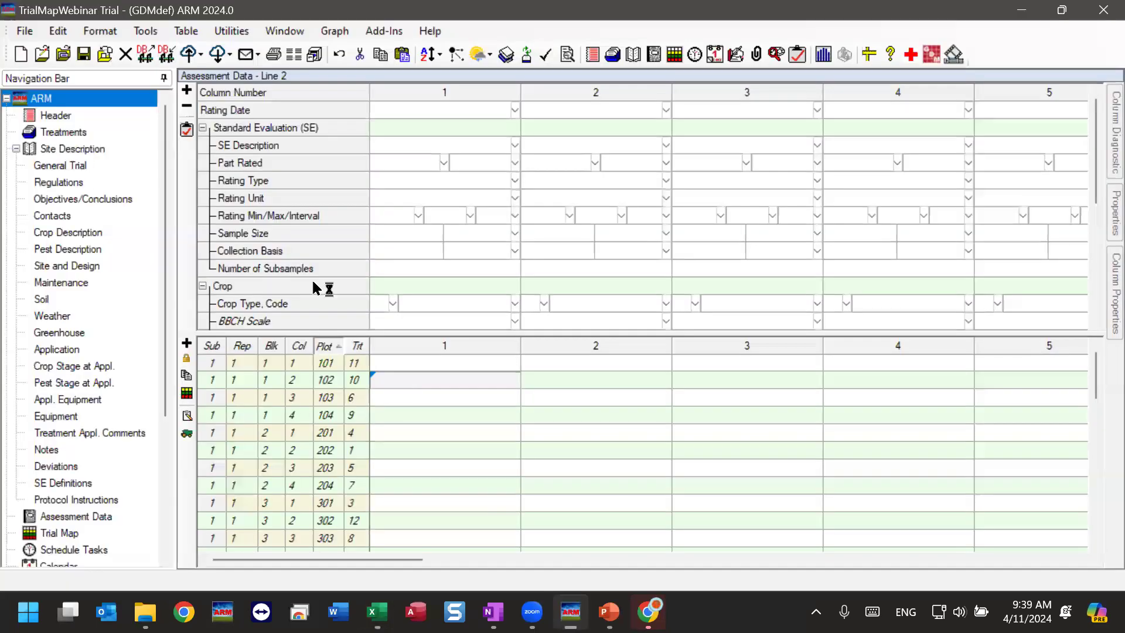
pyautogui.click(401, 362)
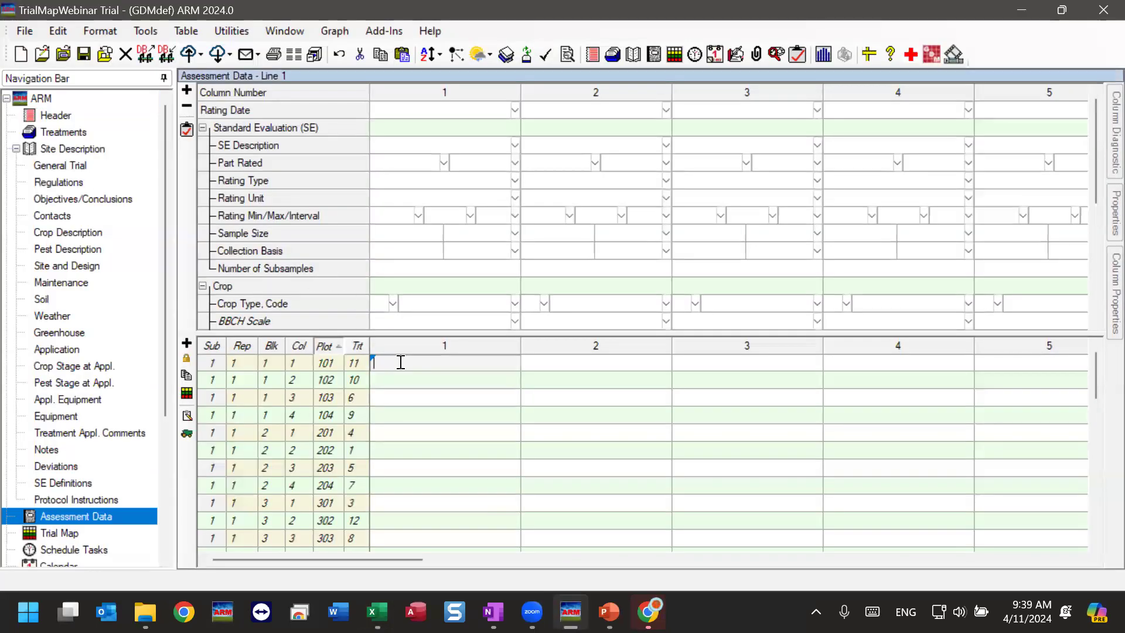
pyautogui.rightClick(401, 362)
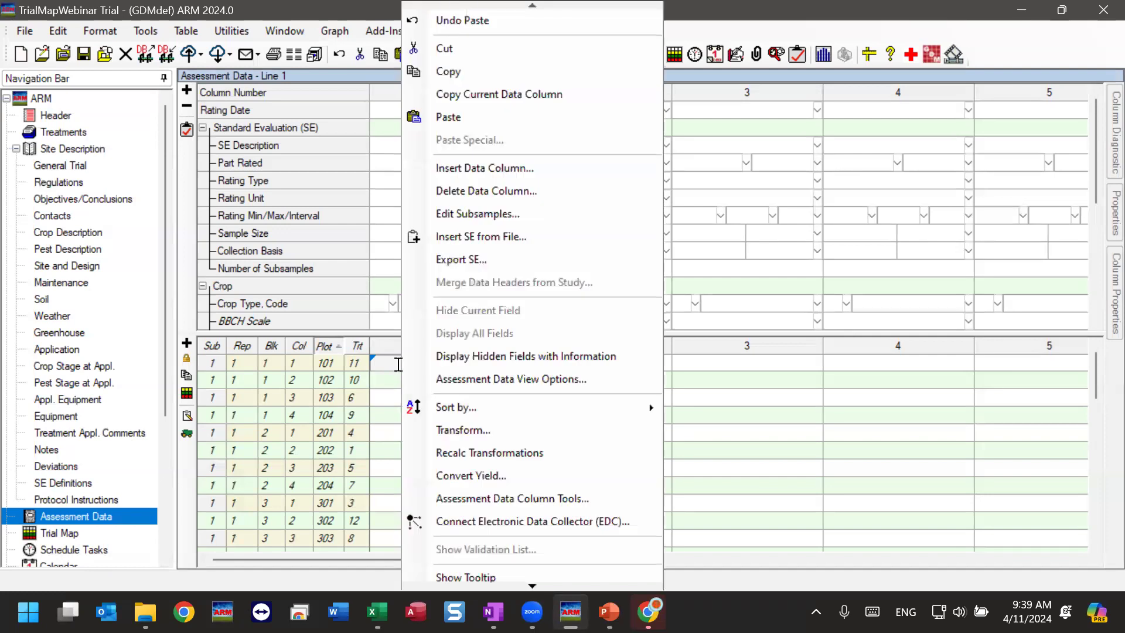
pyautogui.click(490, 116)
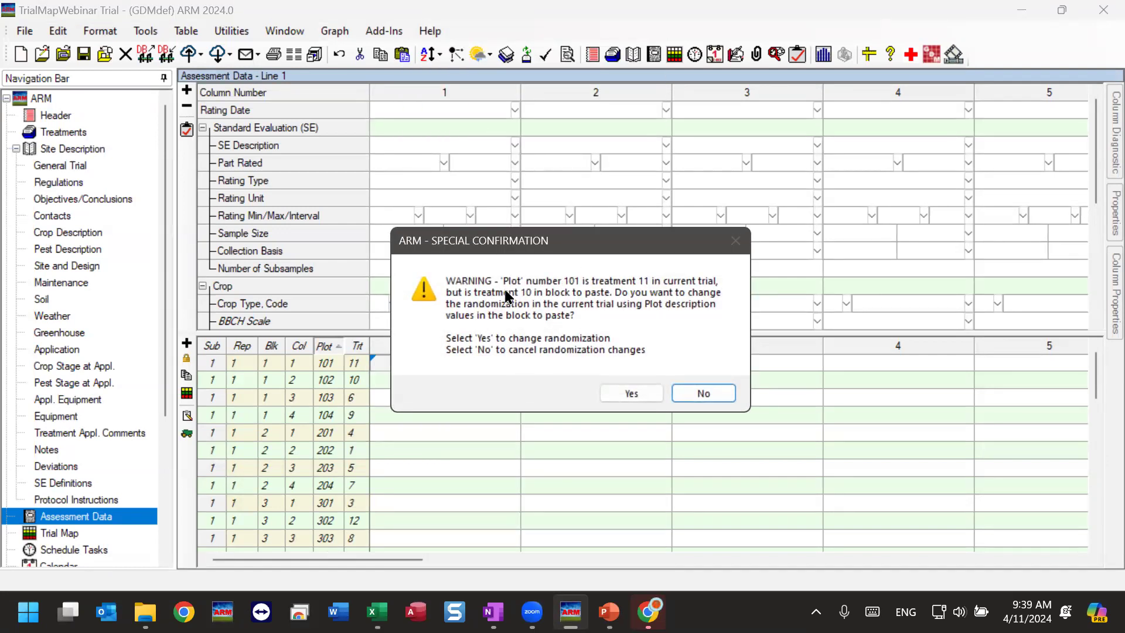
pyautogui.click(613, 385)
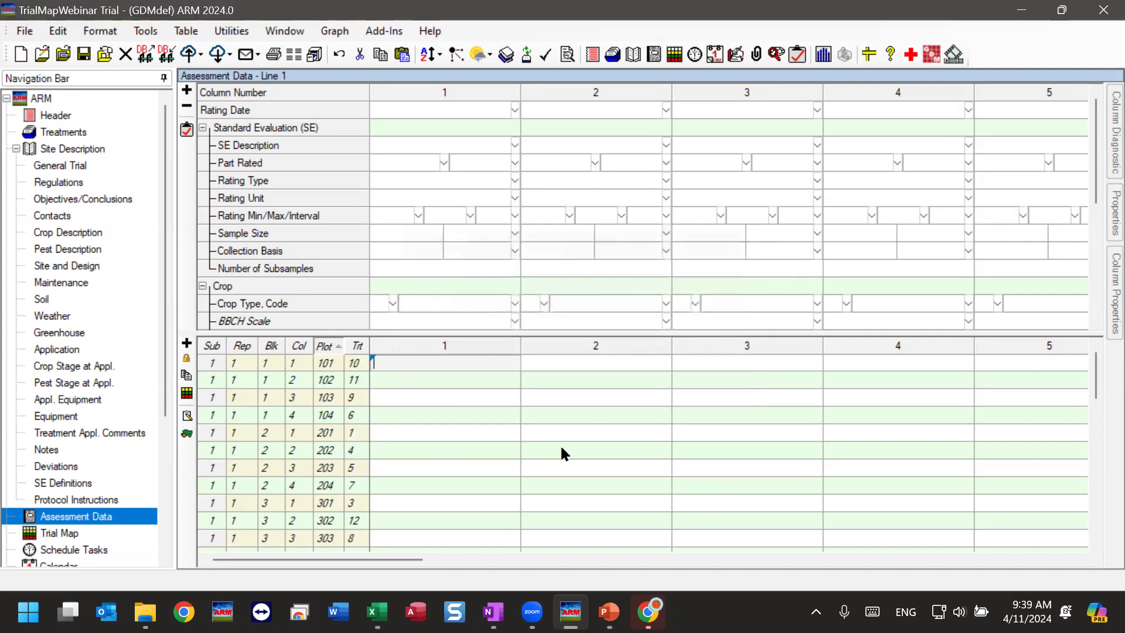
# Open the trial map sized to fit the screen, check the pasted plot and treatment layout, and close it without accepting.
pyautogui.click(57, 533)
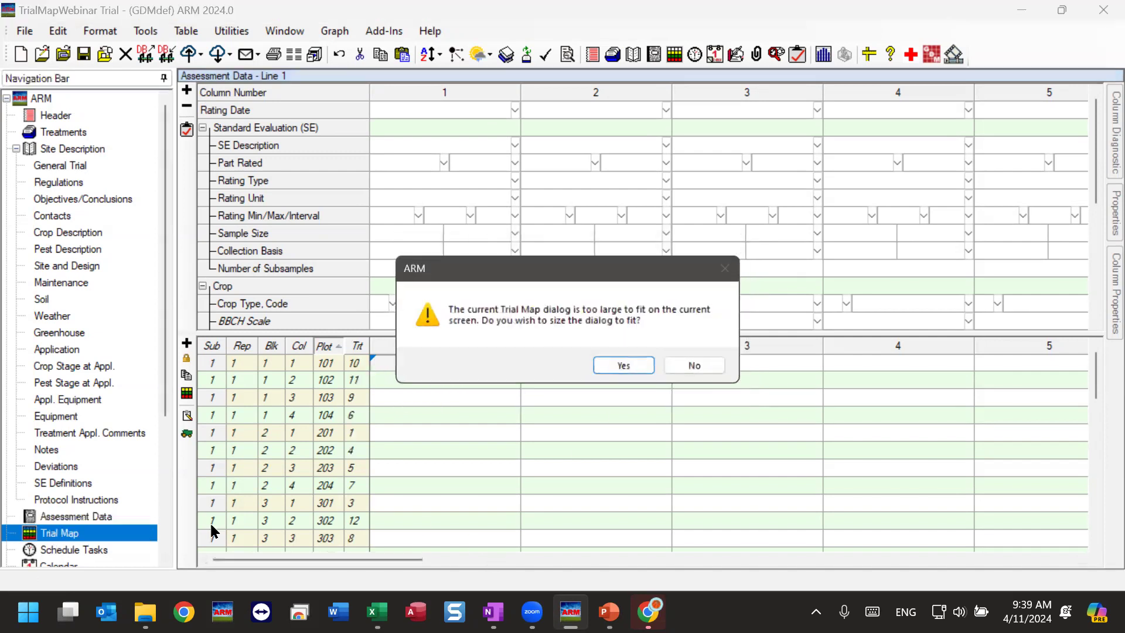
pyautogui.click(626, 367)
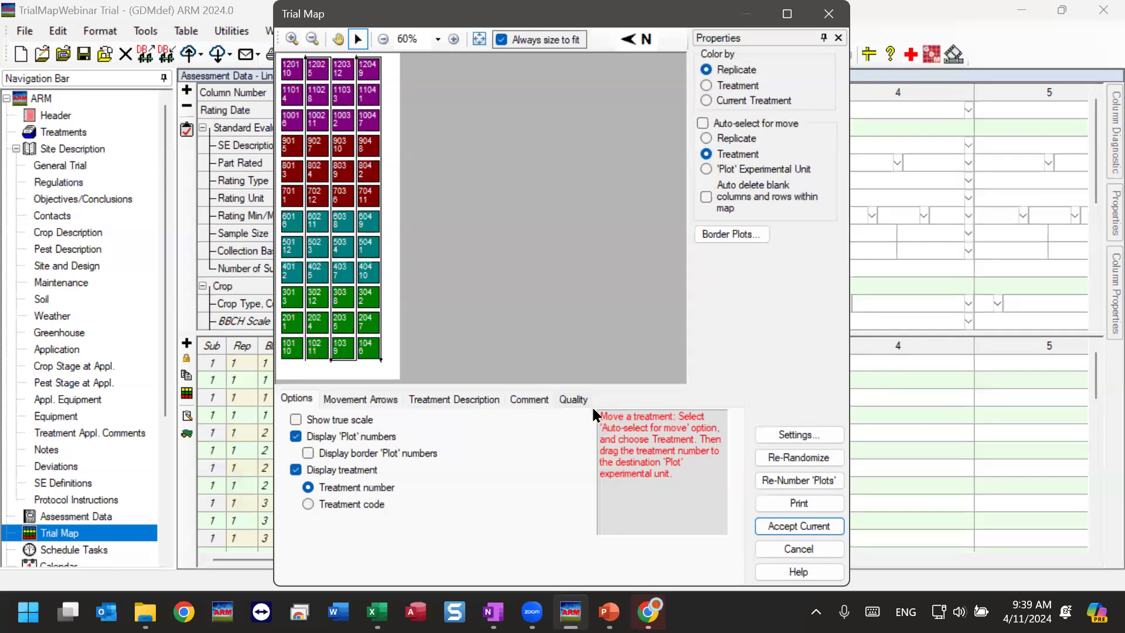
pyautogui.click(813, 550)
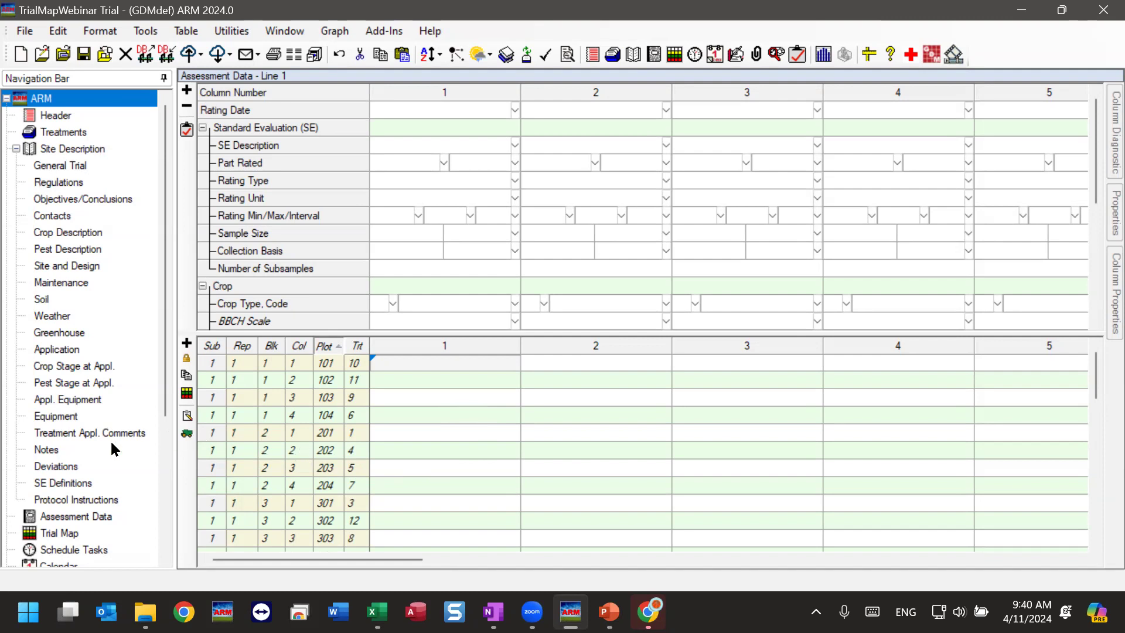
# Reopen the trial map sized to fit the screen and examine its block size and treatment quality statistics.
pyautogui.click(44, 534)
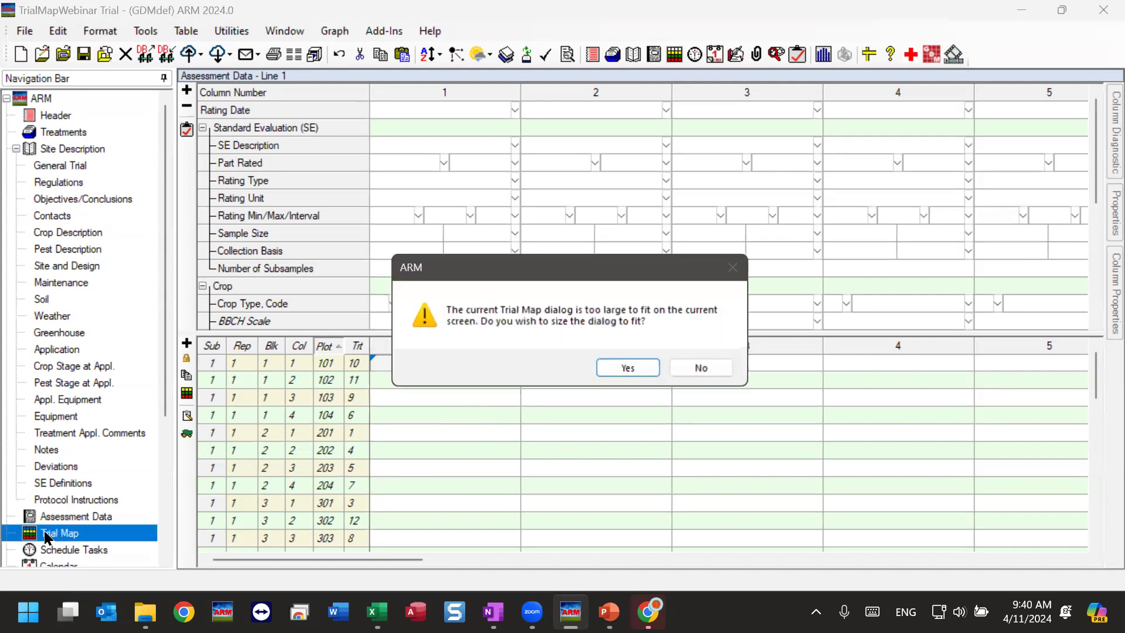
pyautogui.click(640, 373)
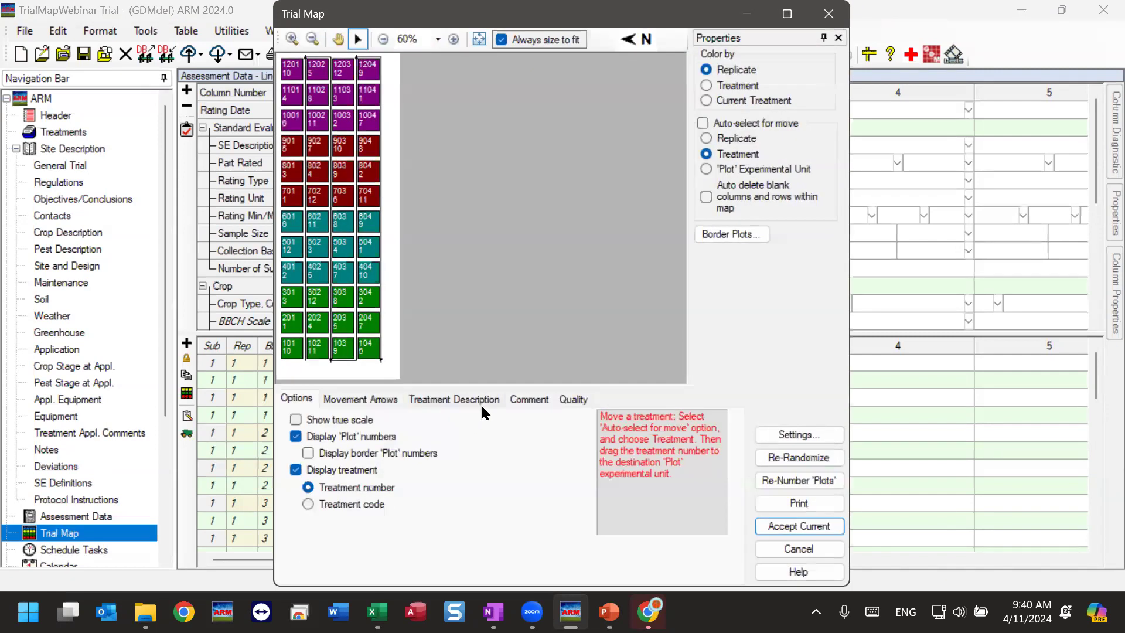
pyautogui.click(574, 399)
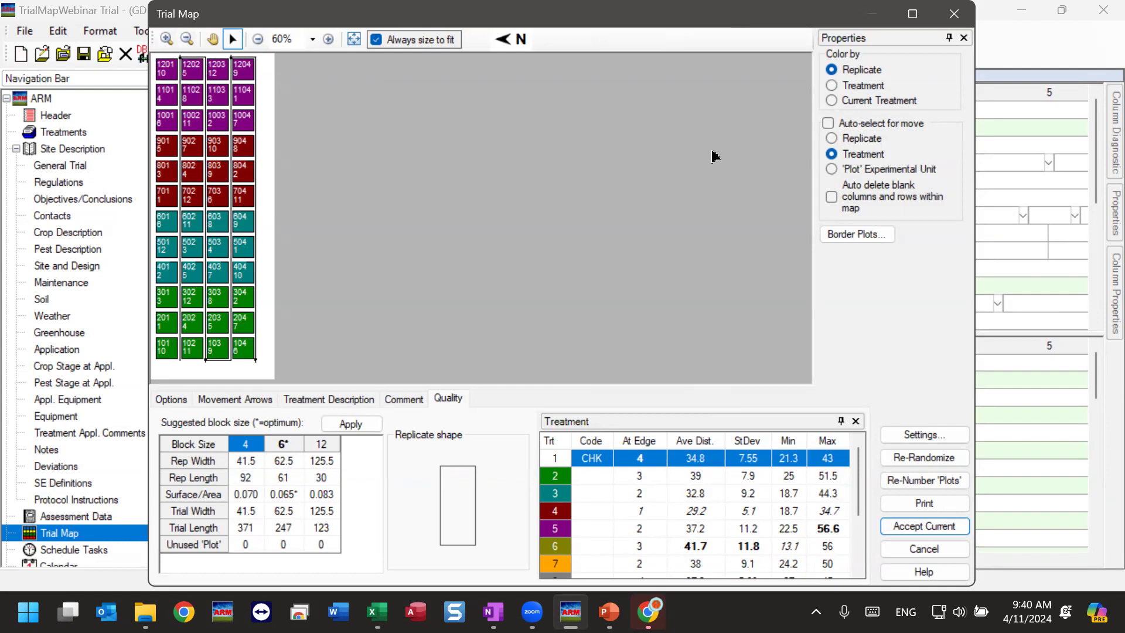
# Color the map by treatment at 125% zoom, examine treatment placement and the quality statistics, and cancel the map.
pyautogui.click(863, 87)
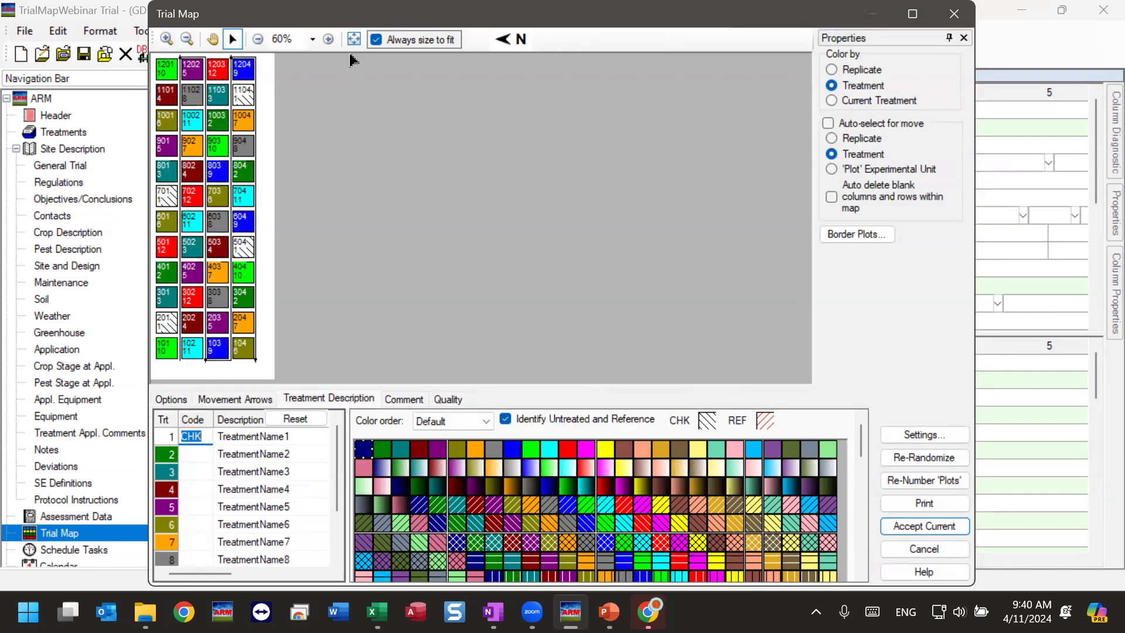
pyautogui.click(327, 40)
pyautogui.click(327, 40)
pyautogui.click(327, 40)
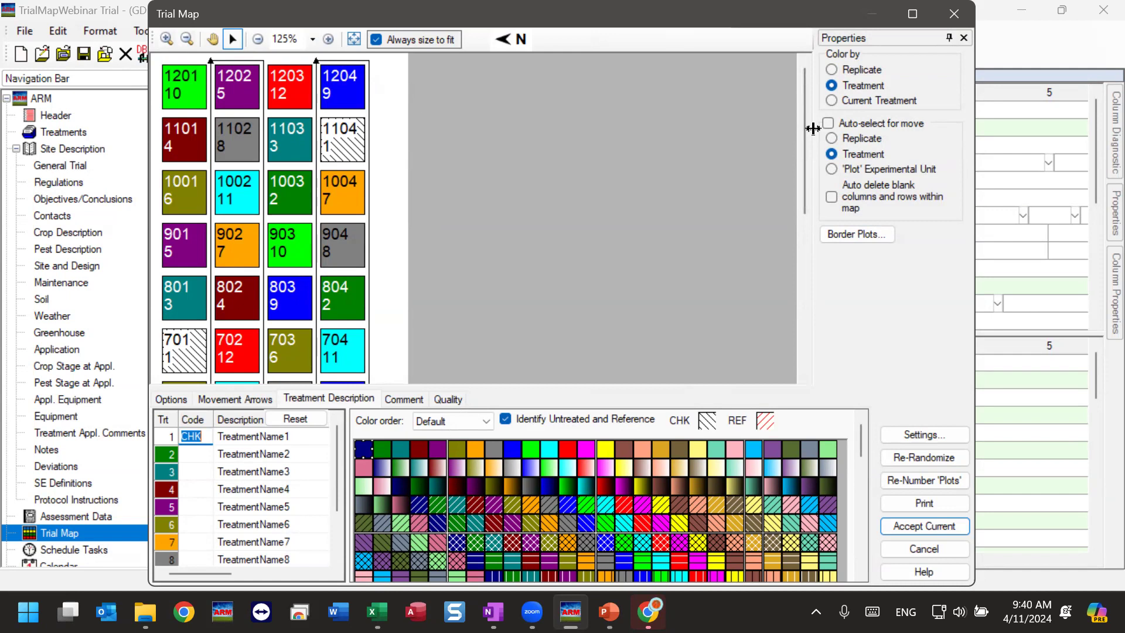
pyautogui.moveTo(804, 136); pyautogui.dragTo(805, 334)
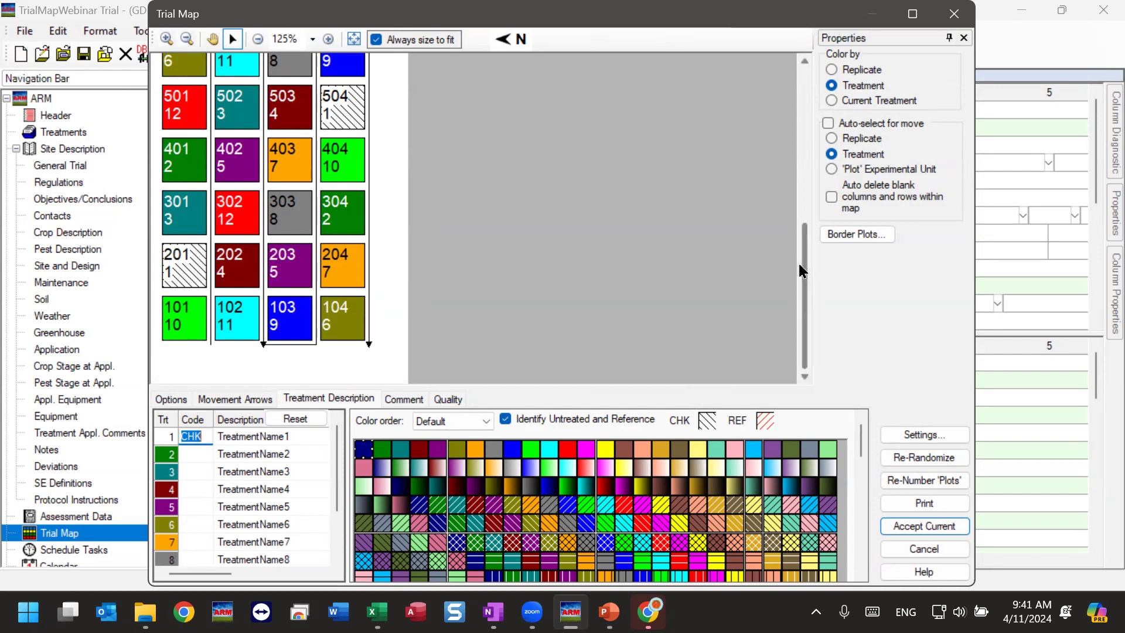
pyautogui.click(447, 400)
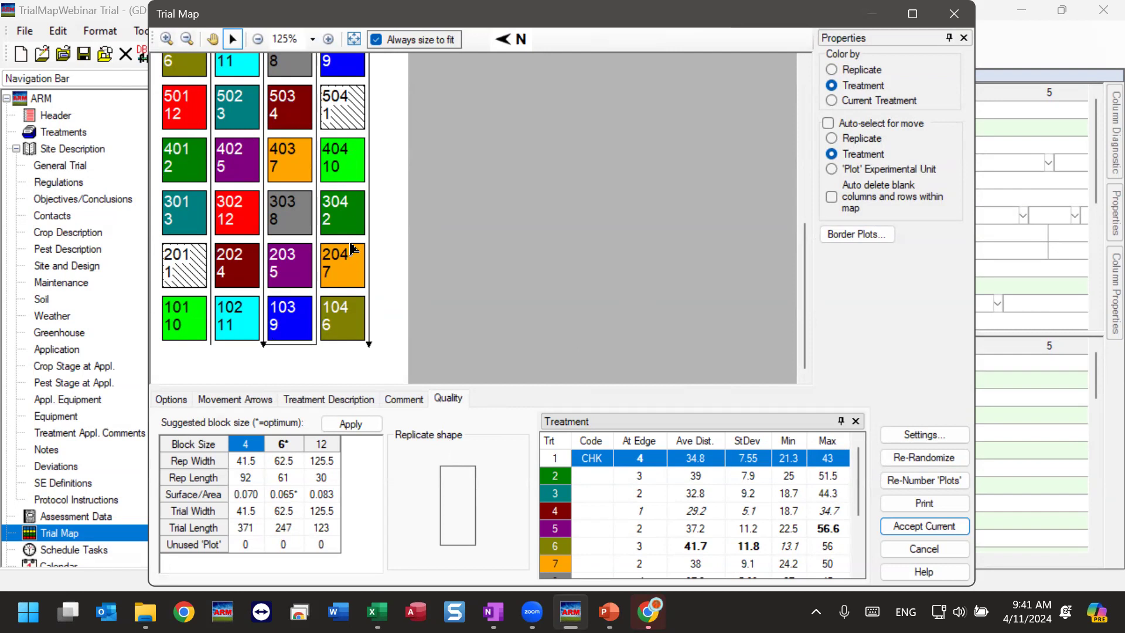
pyautogui.click(924, 549)
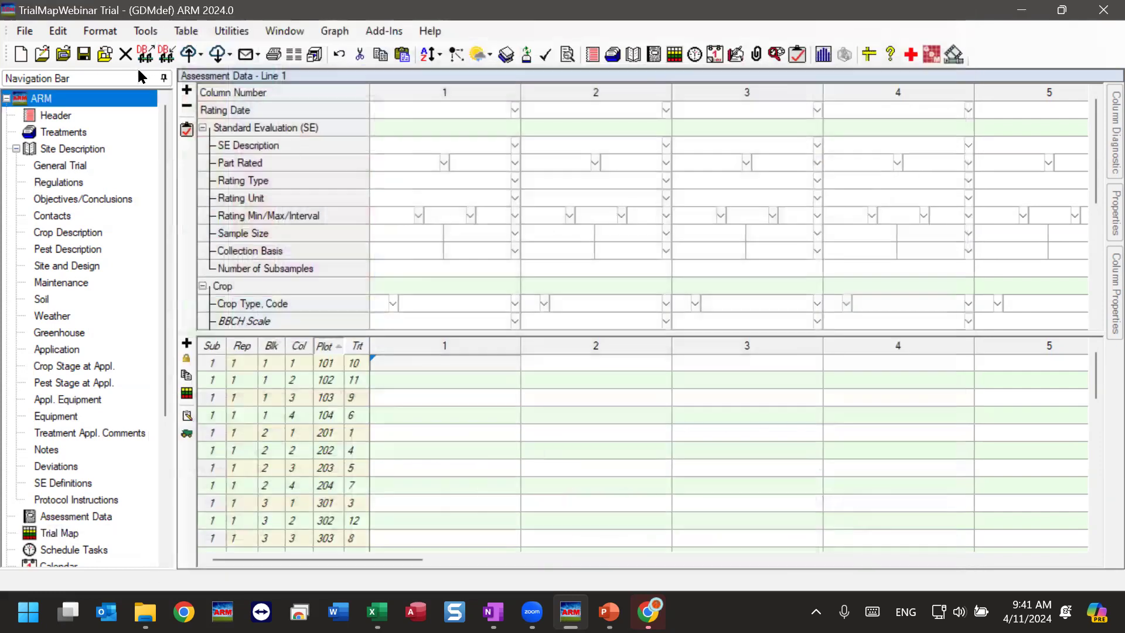
# Close the current trial without saving its changes.
pyautogui.click(25, 31)
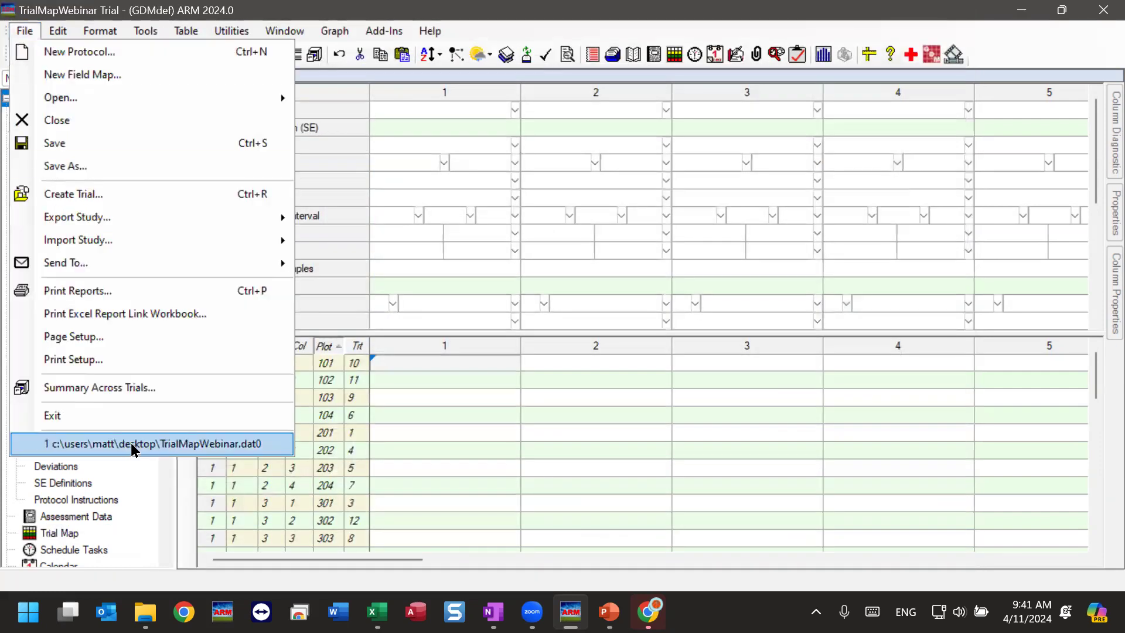
pyautogui.click(128, 120)
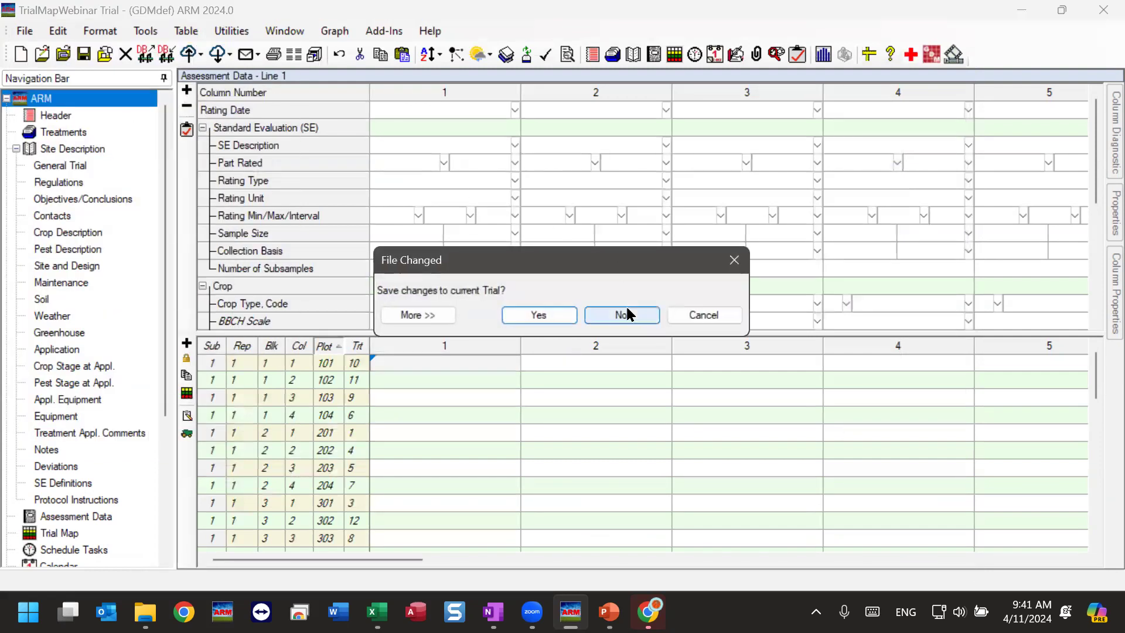
pyautogui.click(629, 315)
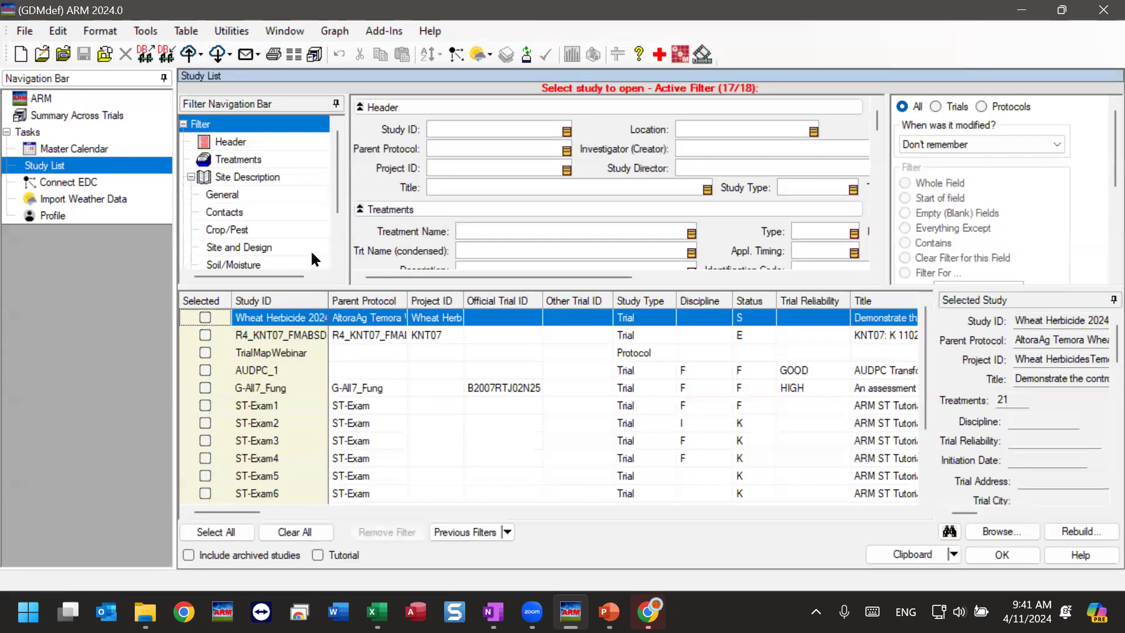
# Open the TrialMapWebinar protocol from the study list and create a new trial from it.
pyautogui.doubleClick(272, 351)
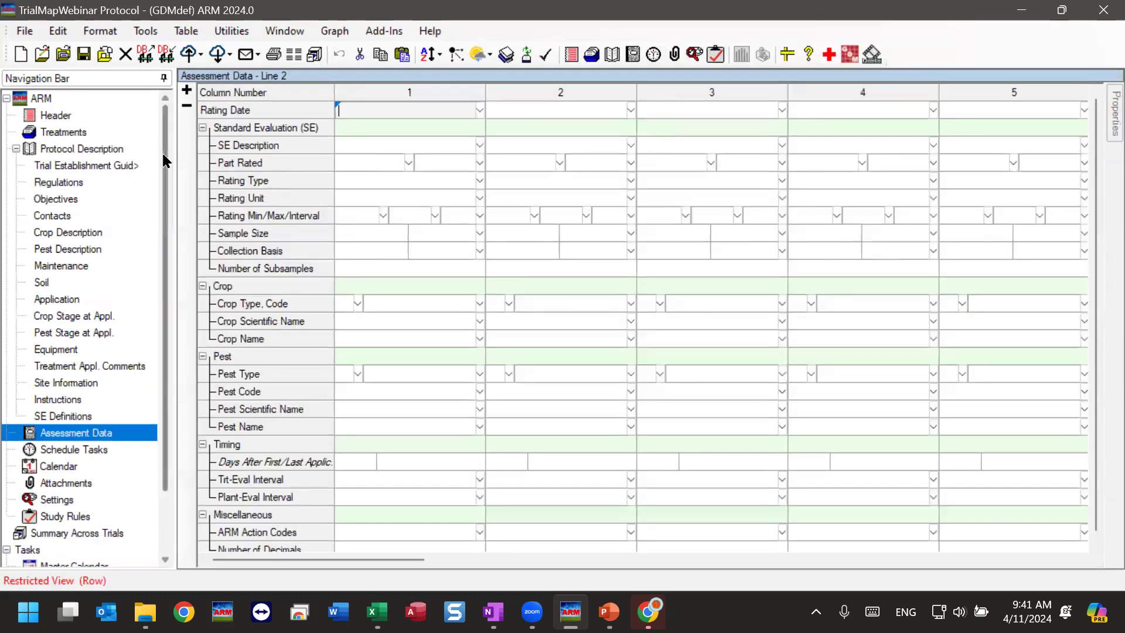
pyautogui.click(21, 30)
pyautogui.click(62, 189)
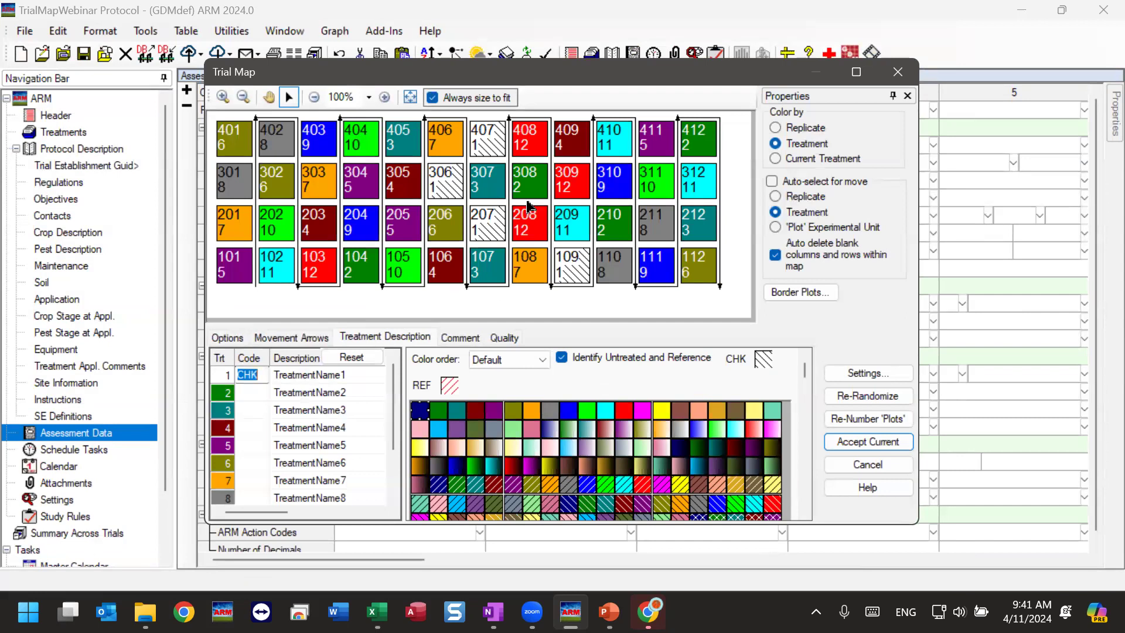
# Check the new trial map's quality statistics and display the map at true scale.
pyautogui.click(505, 337)
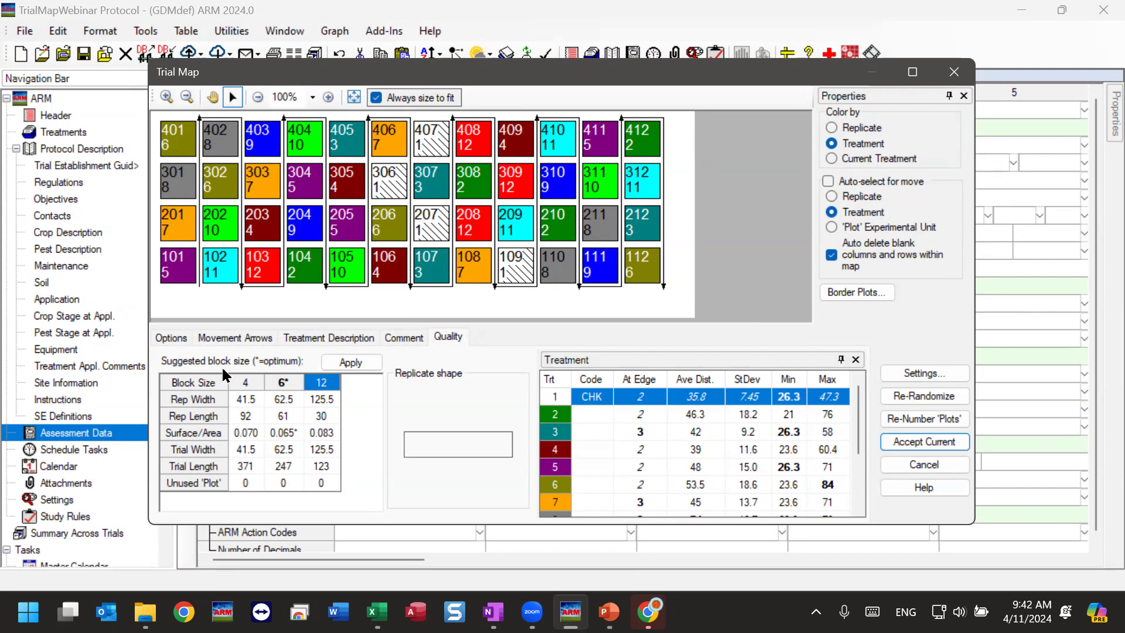
pyautogui.click(174, 338)
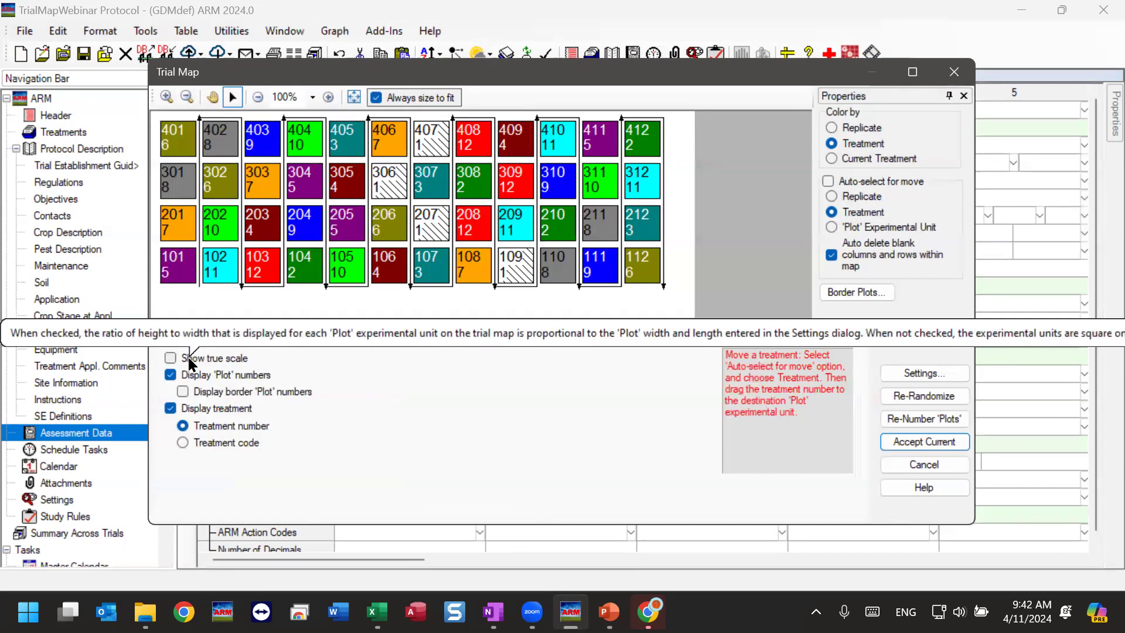
pyautogui.click(188, 359)
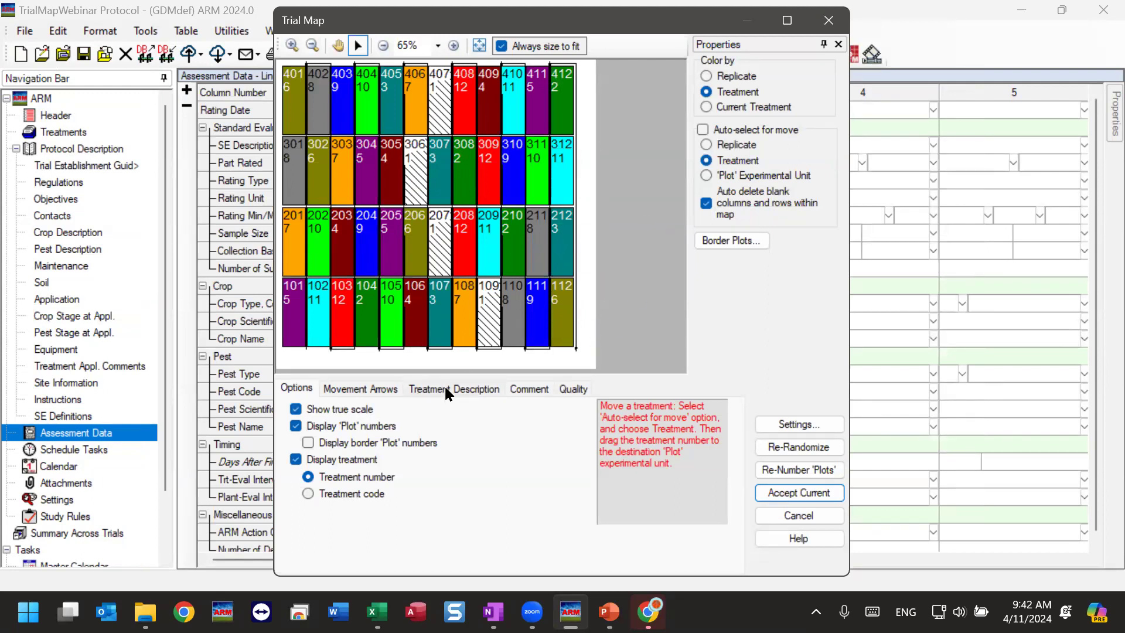
# Compare the replicate shapes and dimensions of the suggested block sizes 4, 6 and 12 in the map's quality statistics.
pyautogui.click(526, 388)
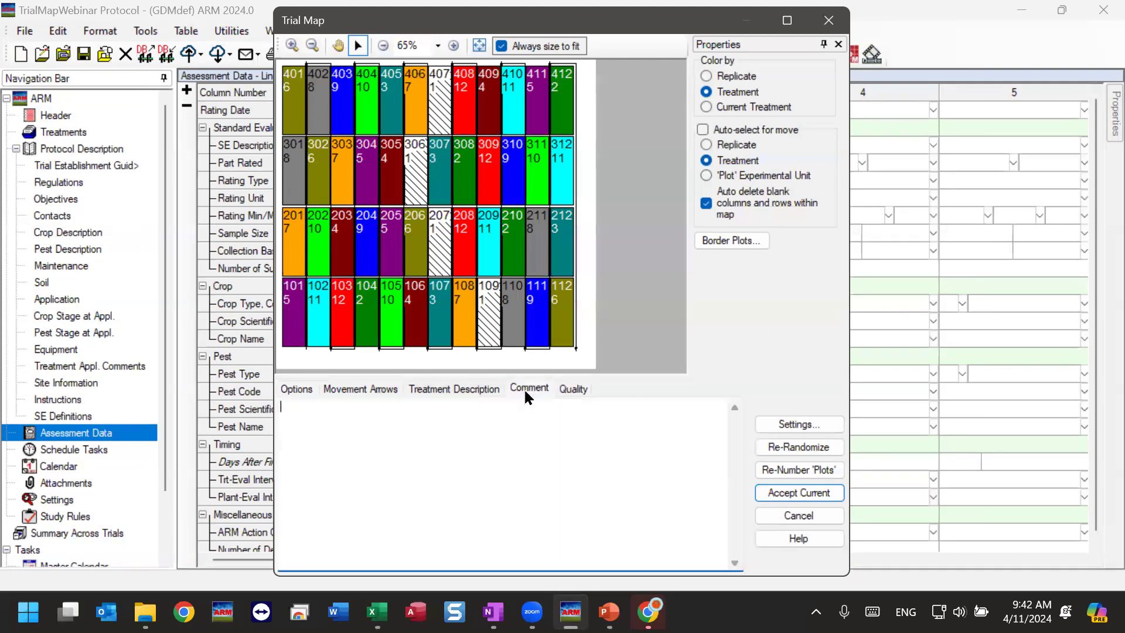
pyautogui.click(563, 389)
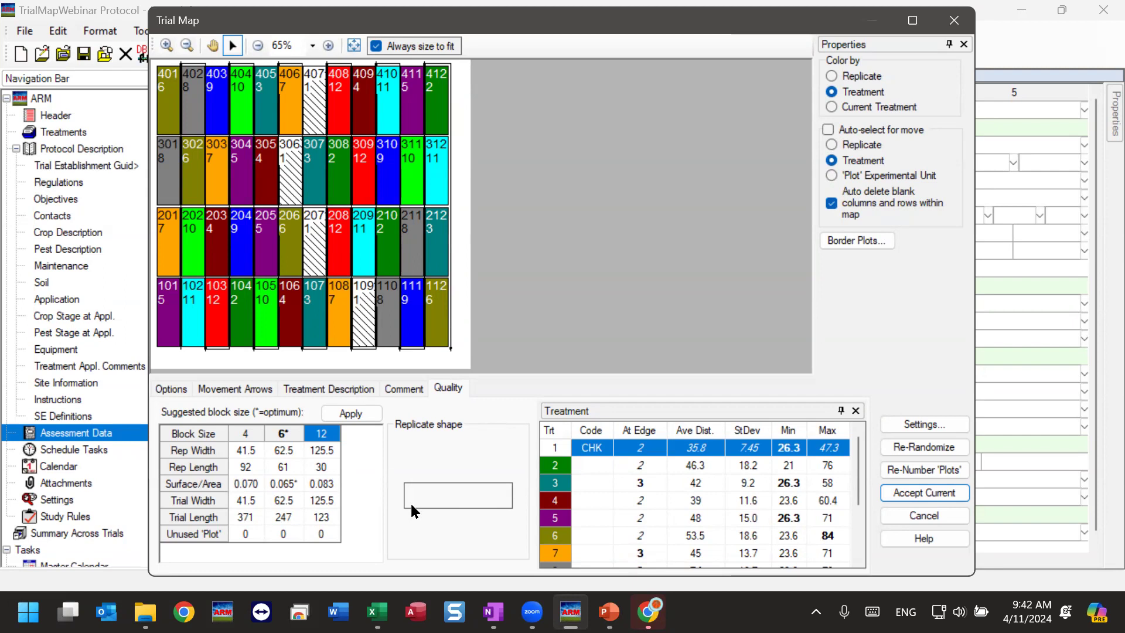
pyautogui.click(285, 467)
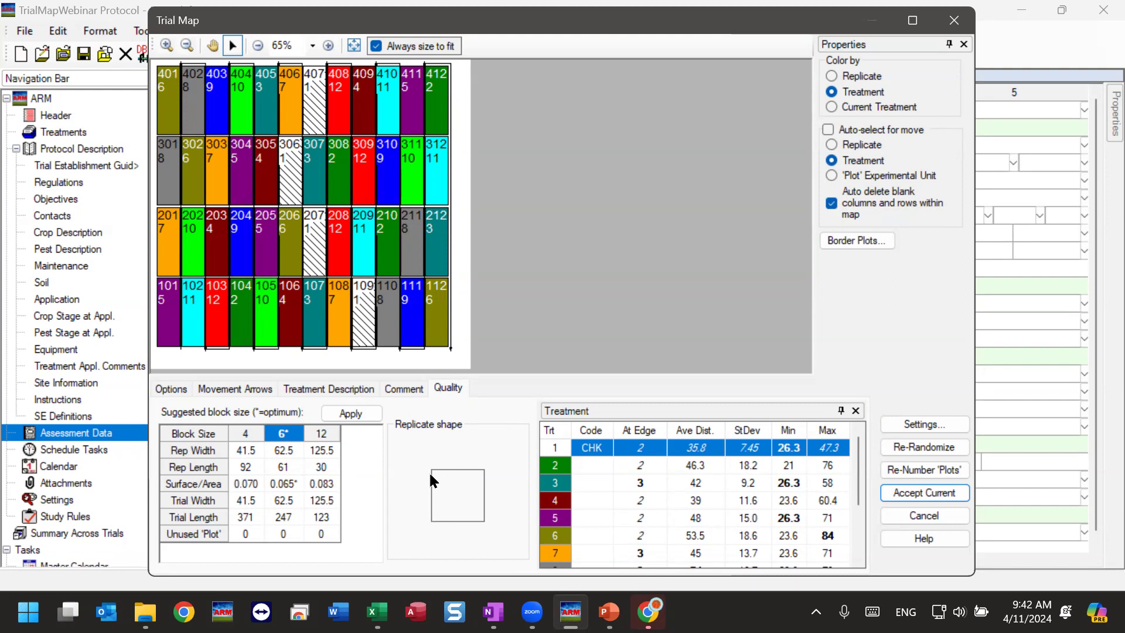
pyautogui.click(255, 473)
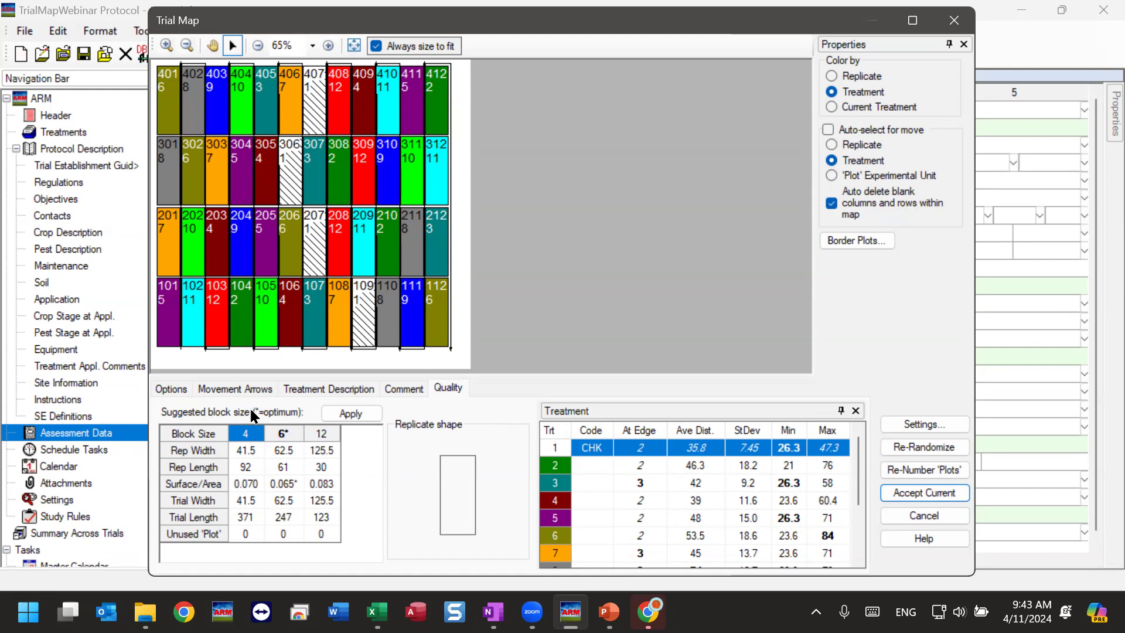
pyautogui.click(281, 466)
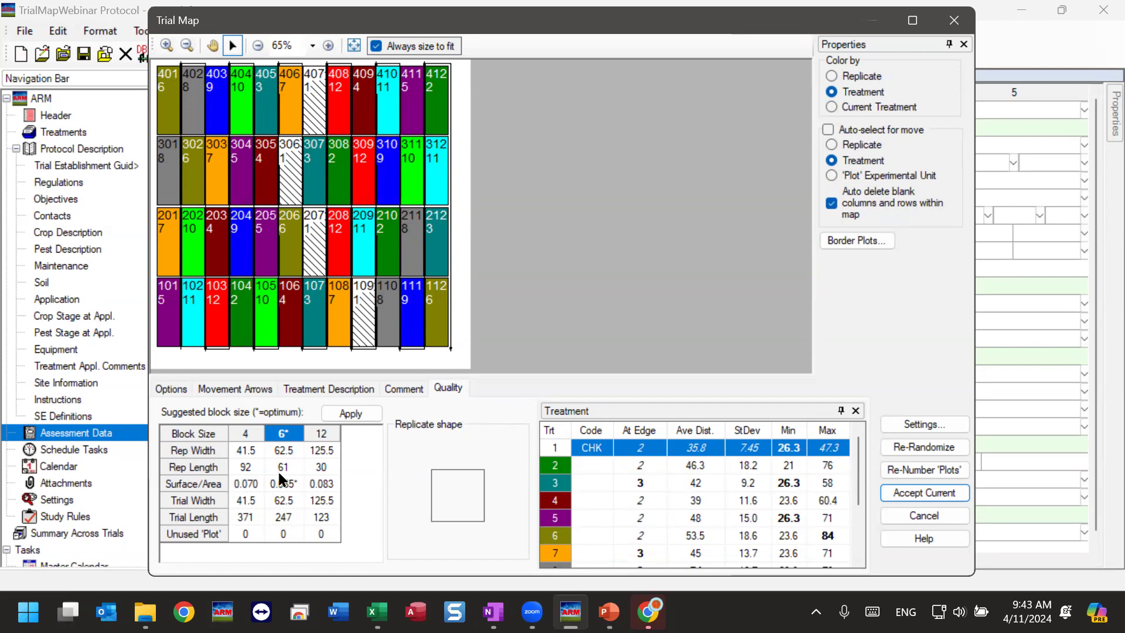
pyautogui.click(325, 436)
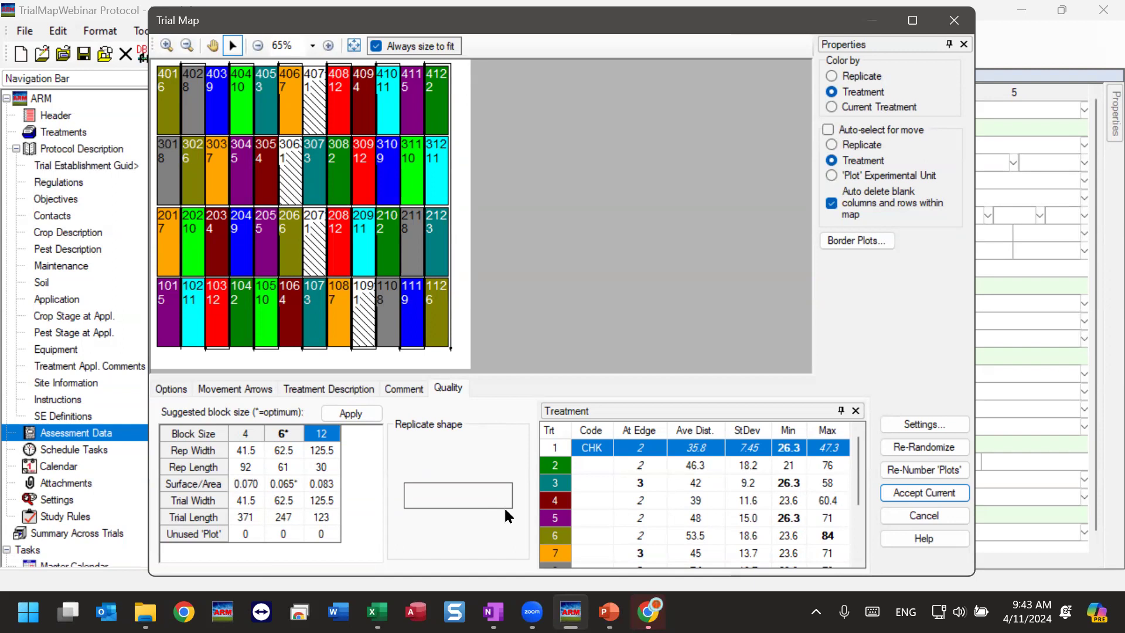
pyautogui.click(289, 458)
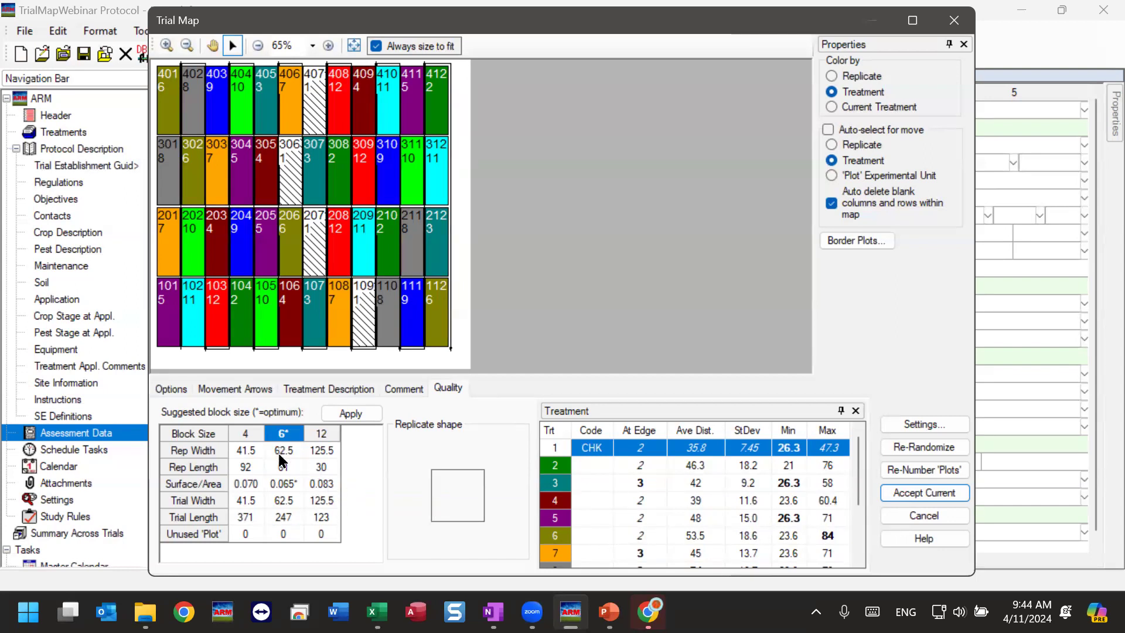
pyautogui.click(324, 450)
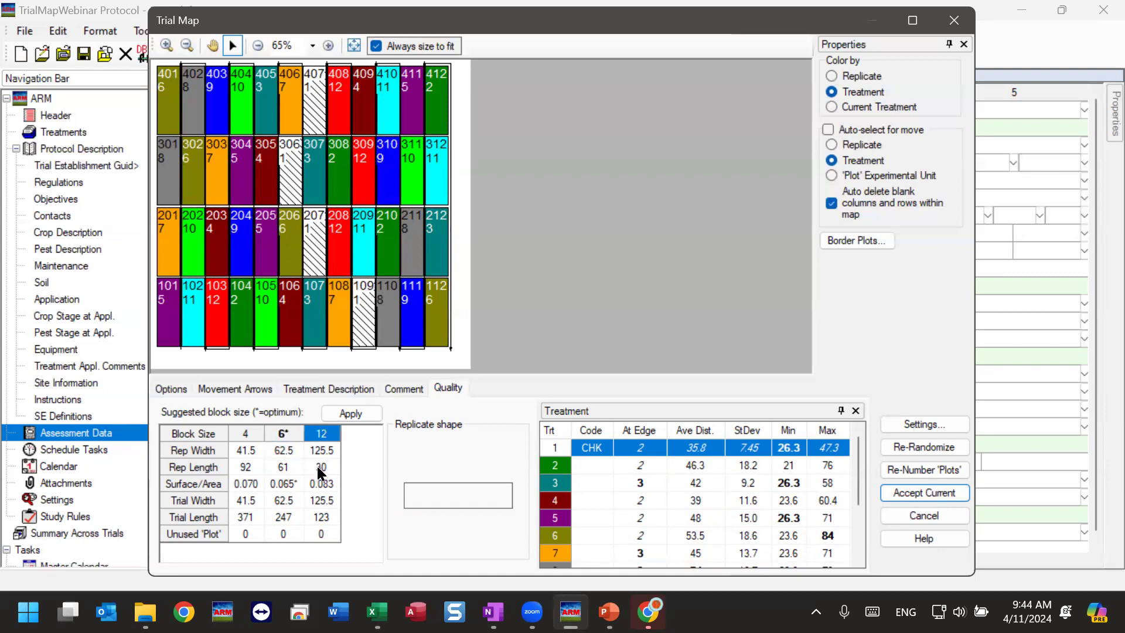
# Compare the replicate shapes of suggested block sizes 4 and 6, and apply block size 6 to the trial map.
pyautogui.click(291, 483)
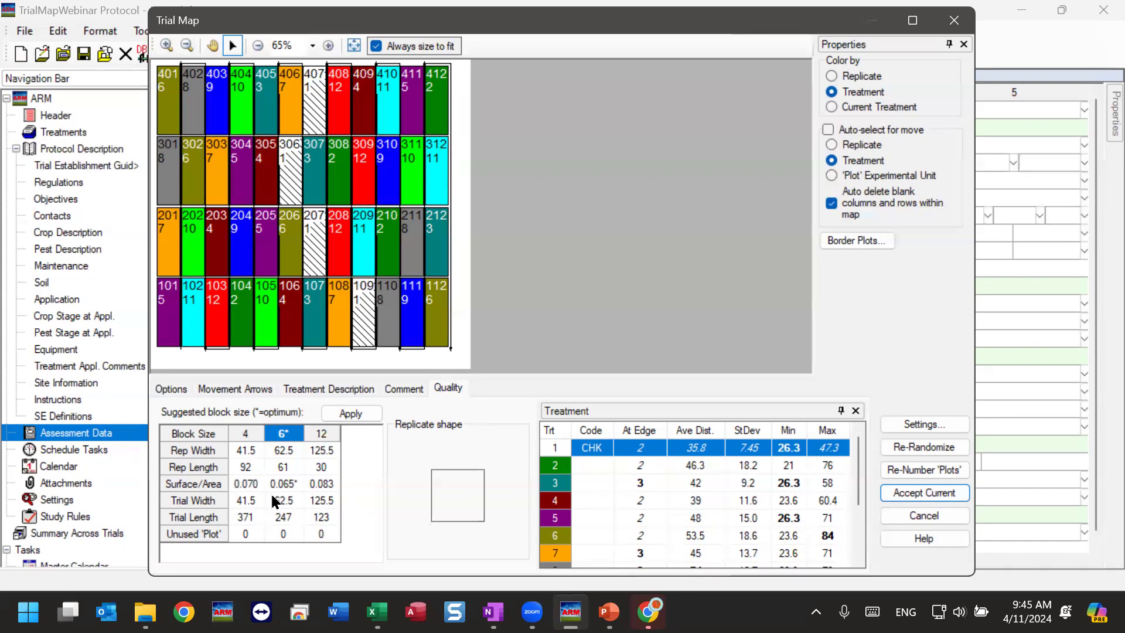
pyautogui.press('Left')
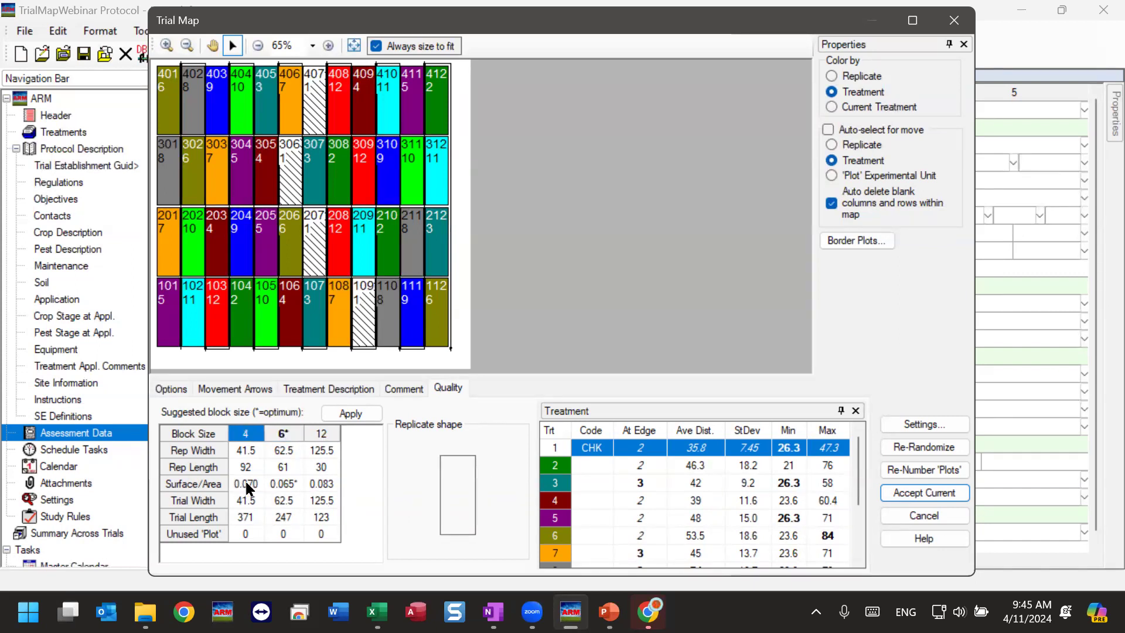
pyautogui.click(285, 484)
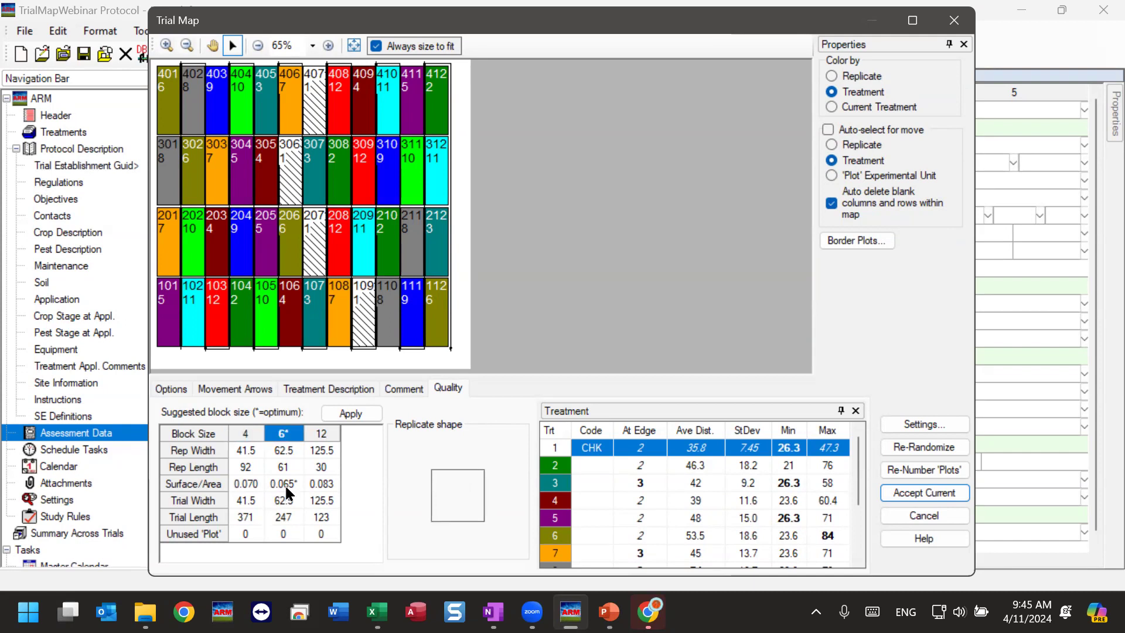
pyautogui.click(256, 488)
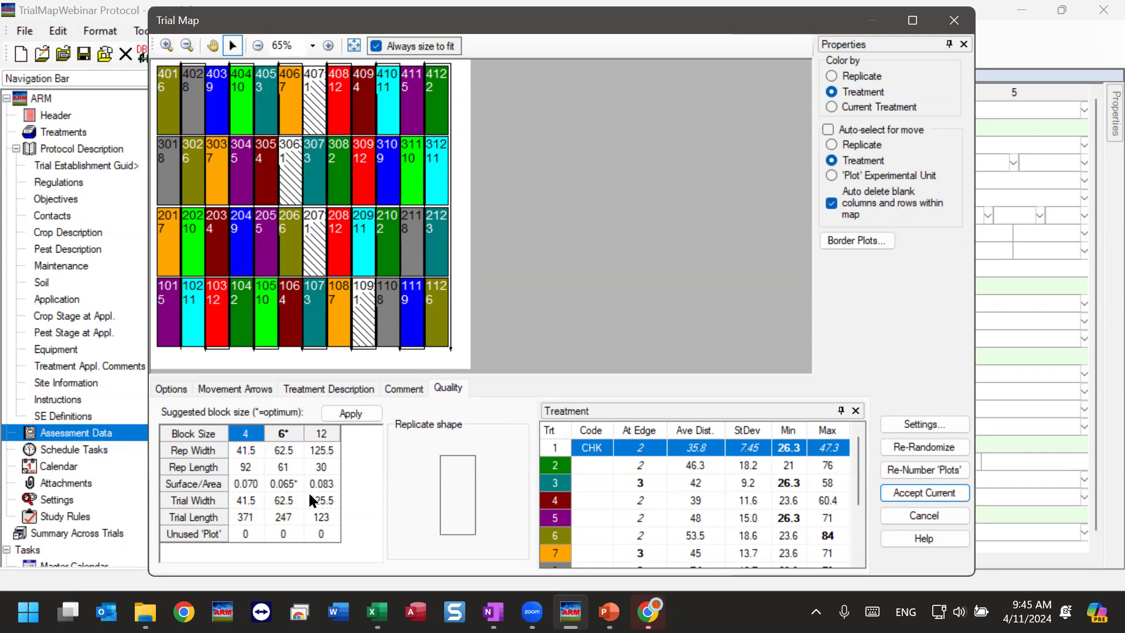
pyautogui.click(285, 484)
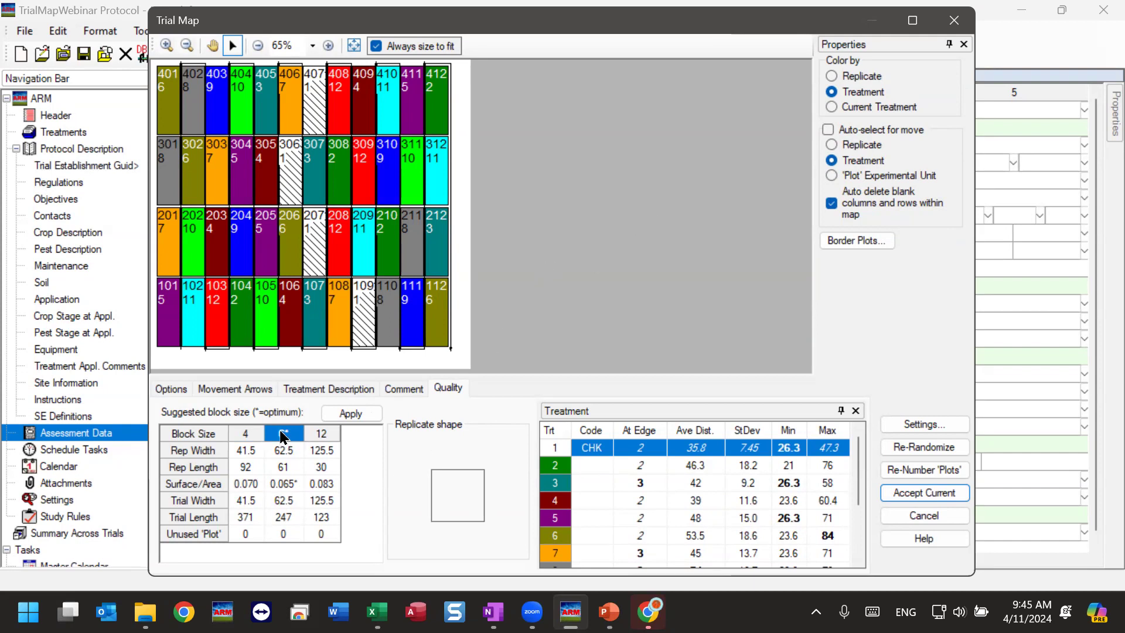
pyautogui.click(348, 415)
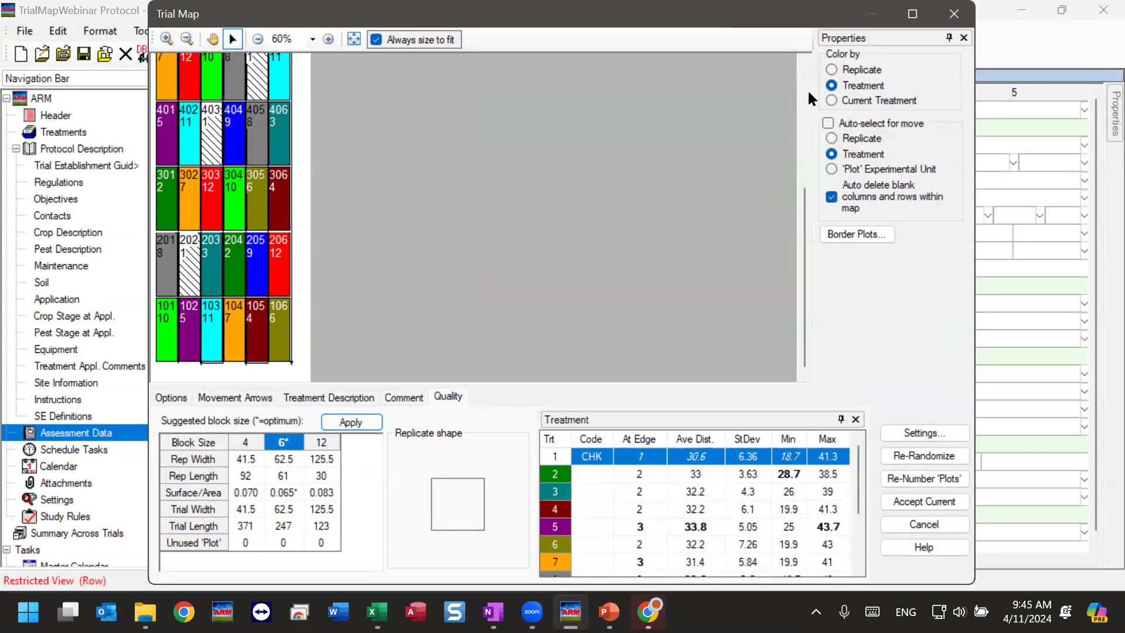
# Color the map by replicate and move whole replicates beside each other to form a two-by-two replicate arrangement.
pyautogui.click(862, 73)
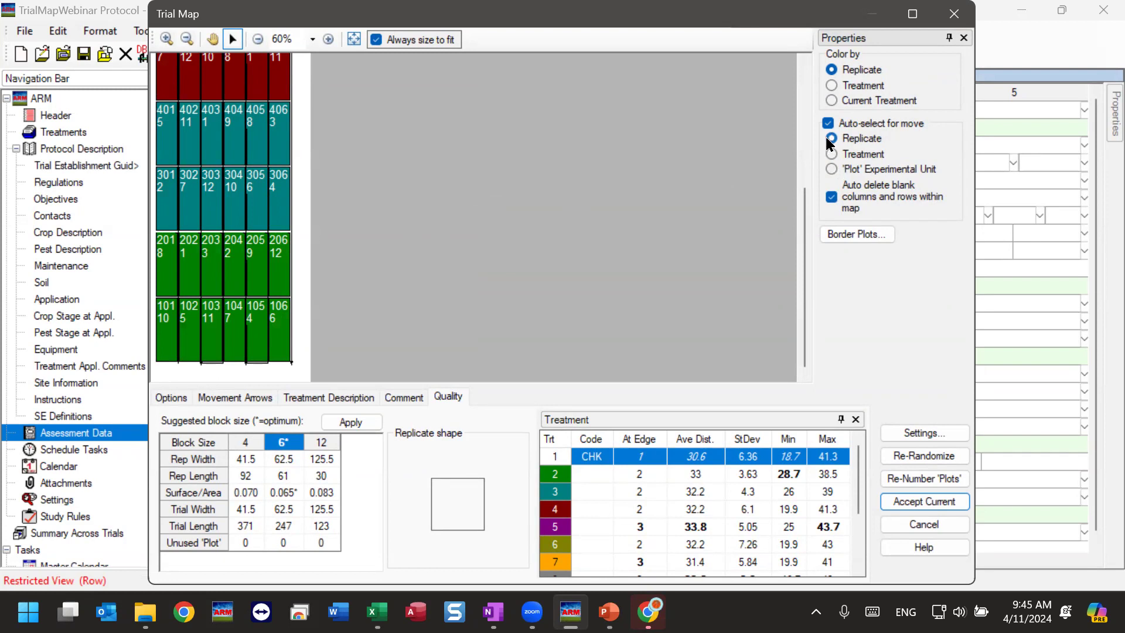
pyautogui.moveTo(160, 200); pyautogui.dragTo(310, 343)
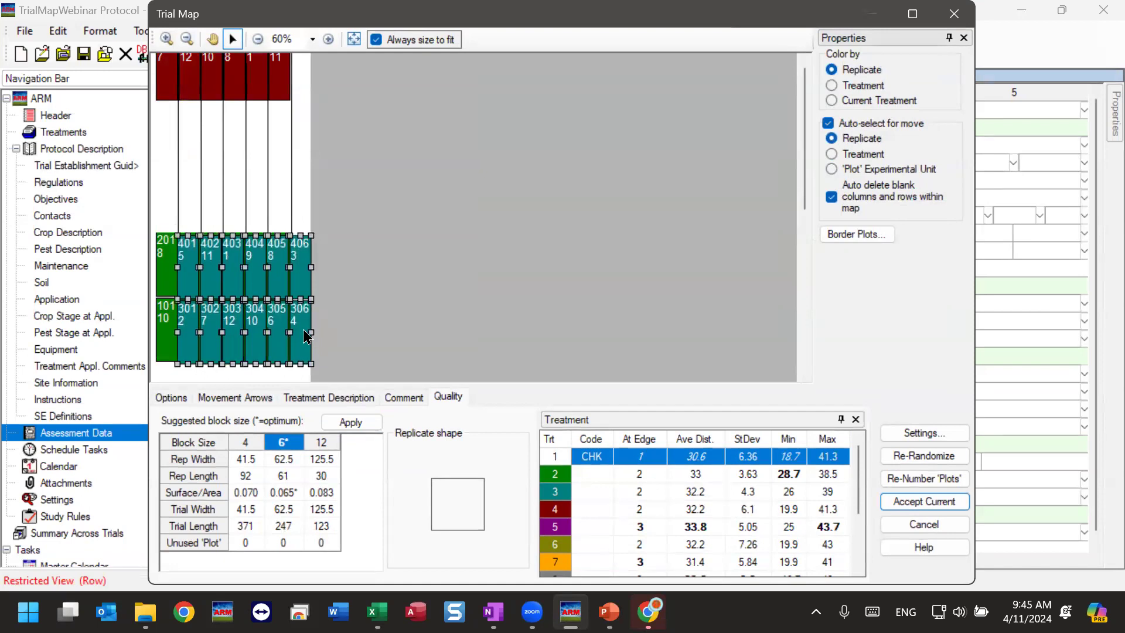
pyautogui.moveTo(163, 86); pyautogui.dragTo(301, 214)
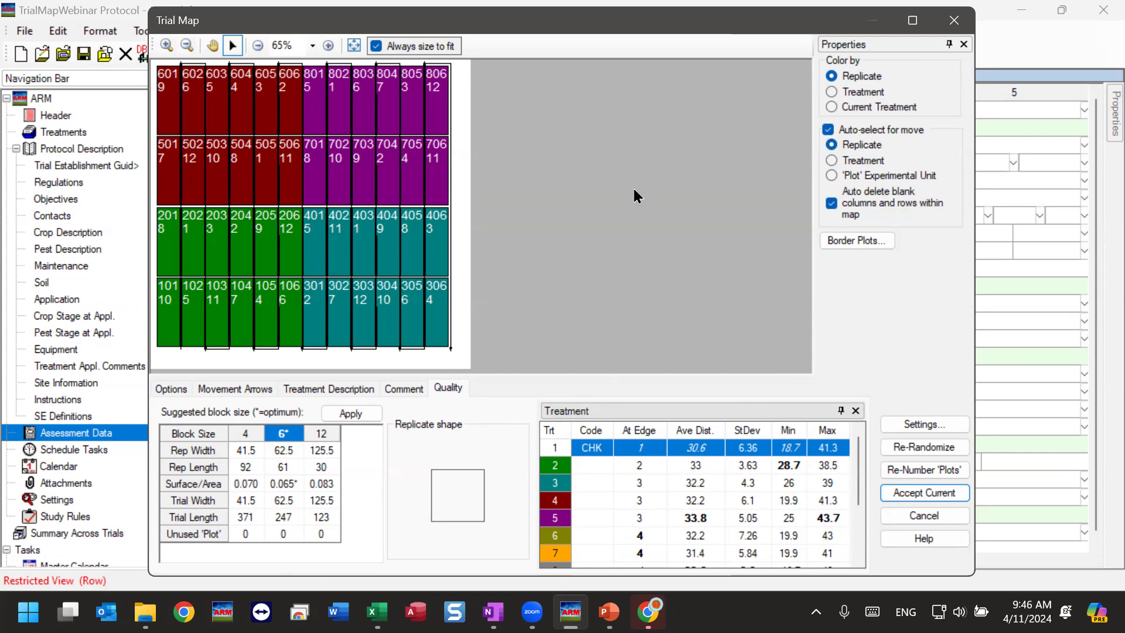
# Color the map by treatment and widen the treatment statistics table in the map's quality information.
pyautogui.click(850, 94)
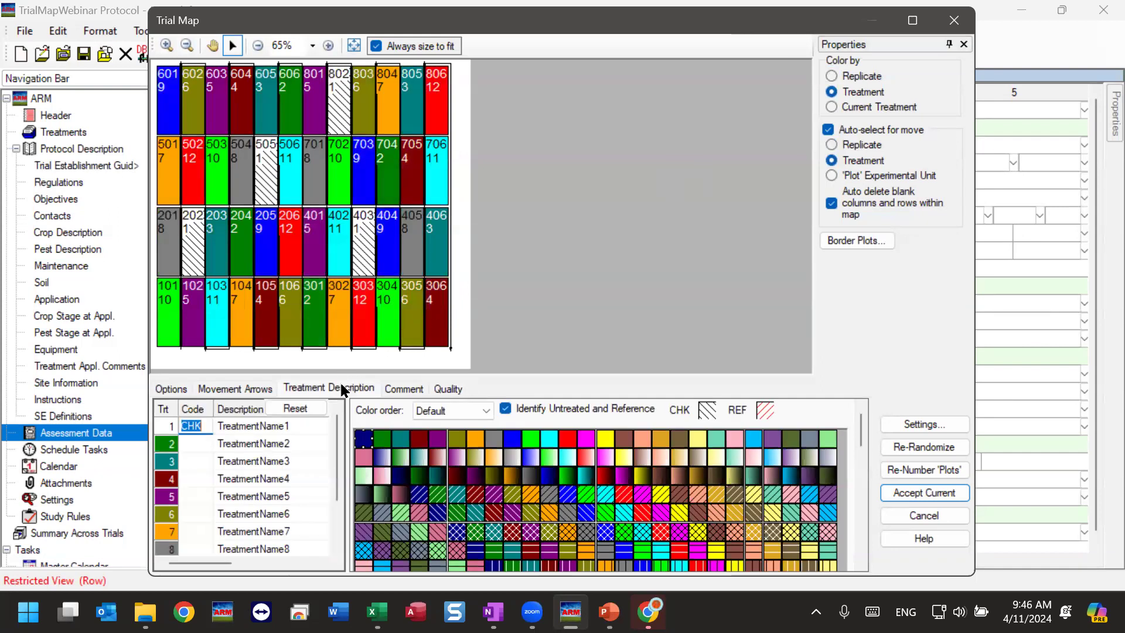
pyautogui.click(447, 390)
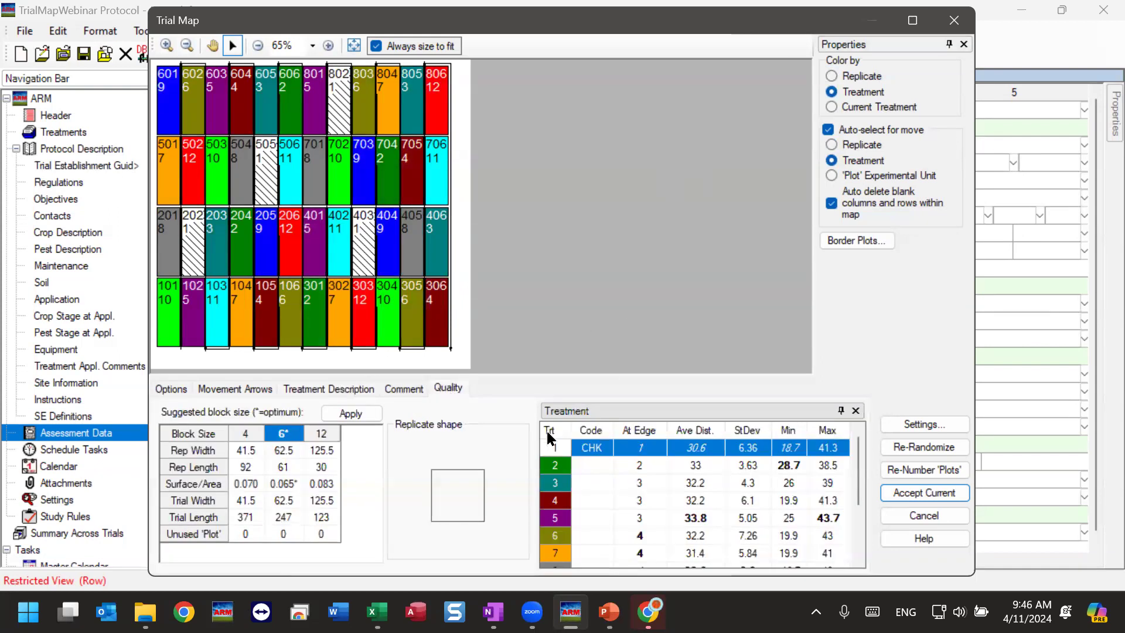
pyautogui.moveTo(540, 469); pyautogui.dragTo(491, 468)
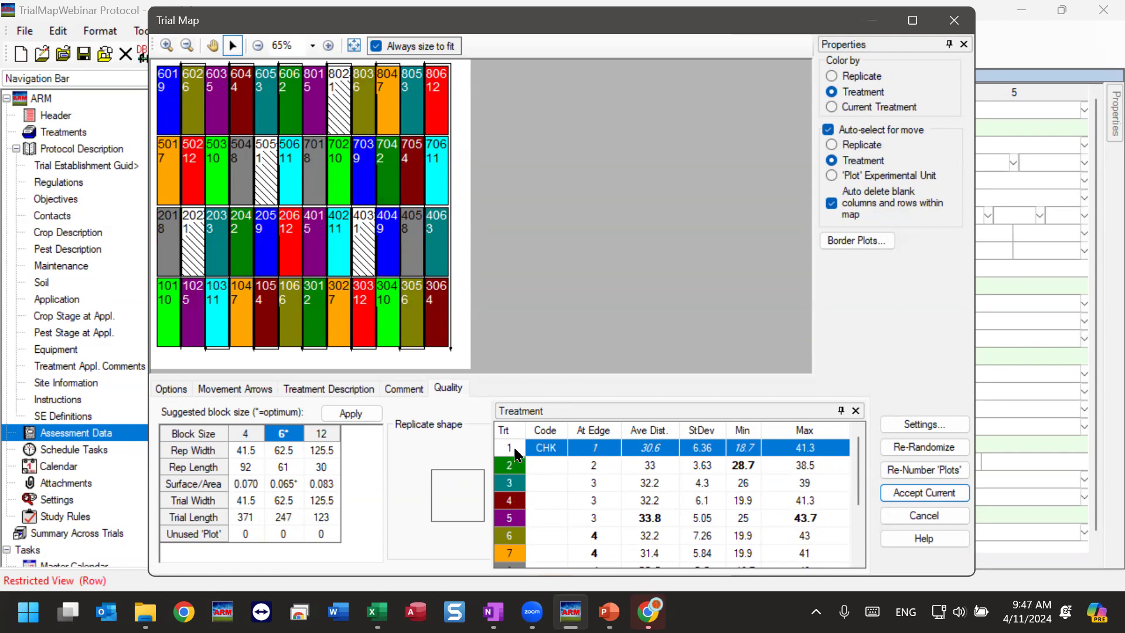
# Examine the edge counts and averages for all treatments in the quality statistics, checking treatments 5, 6, 8 and 9 individually.
pyautogui.scroll(-3, 845, 474)
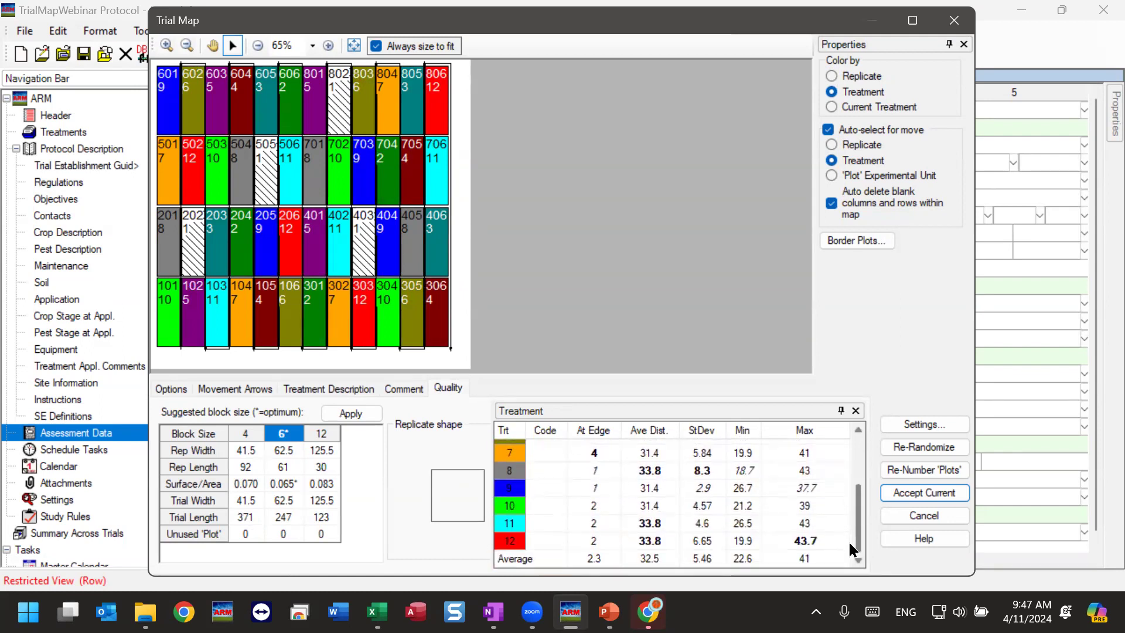
pyautogui.moveTo(855, 508); pyautogui.dragTo(855, 452)
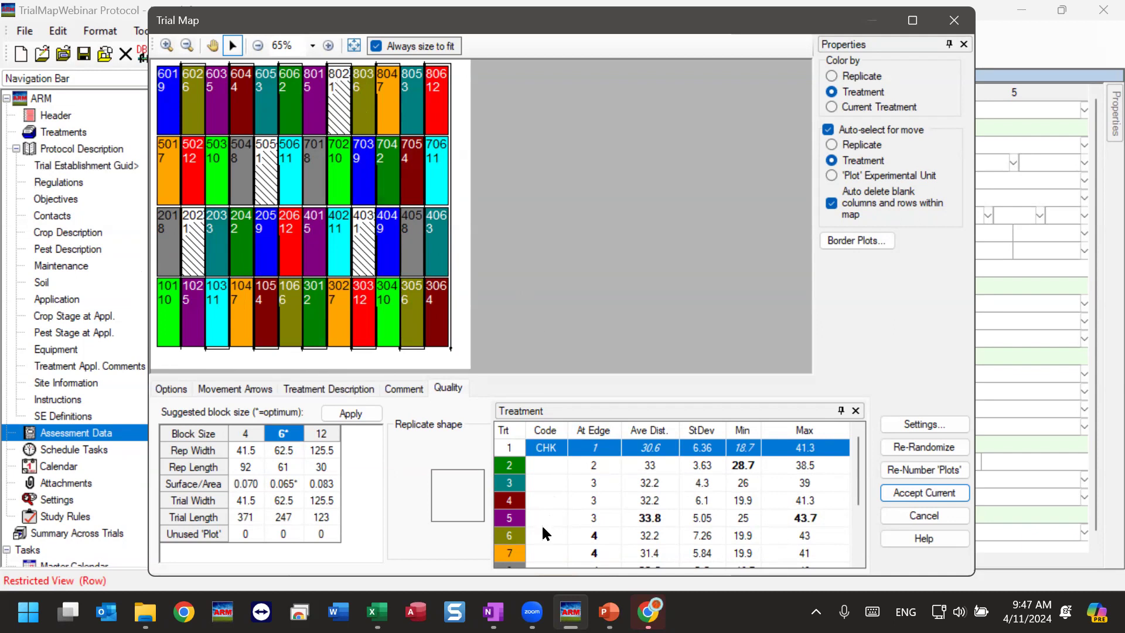
pyautogui.click(597, 537)
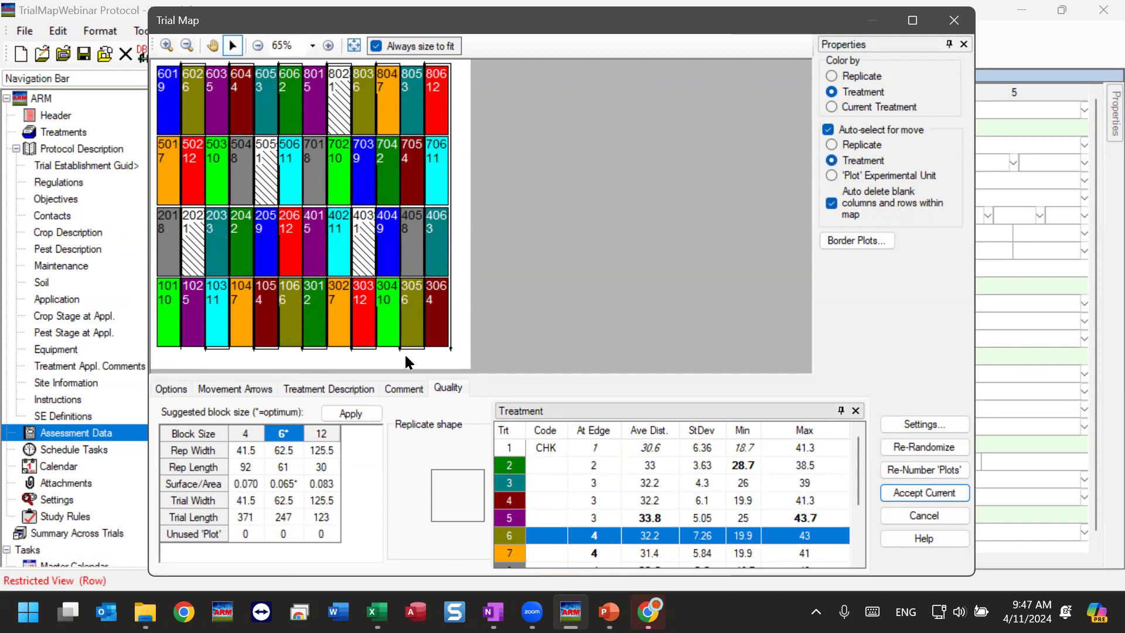
pyautogui.scroll(-2, 580, 556)
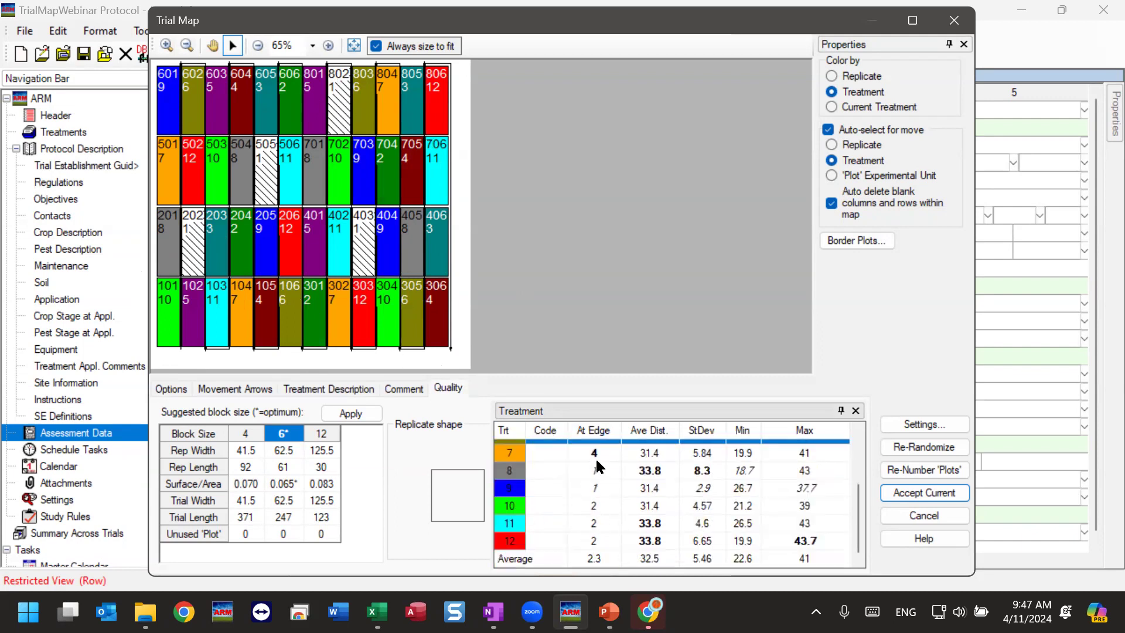
pyautogui.scroll(1, 596, 460)
pyautogui.scroll(1, 599, 499)
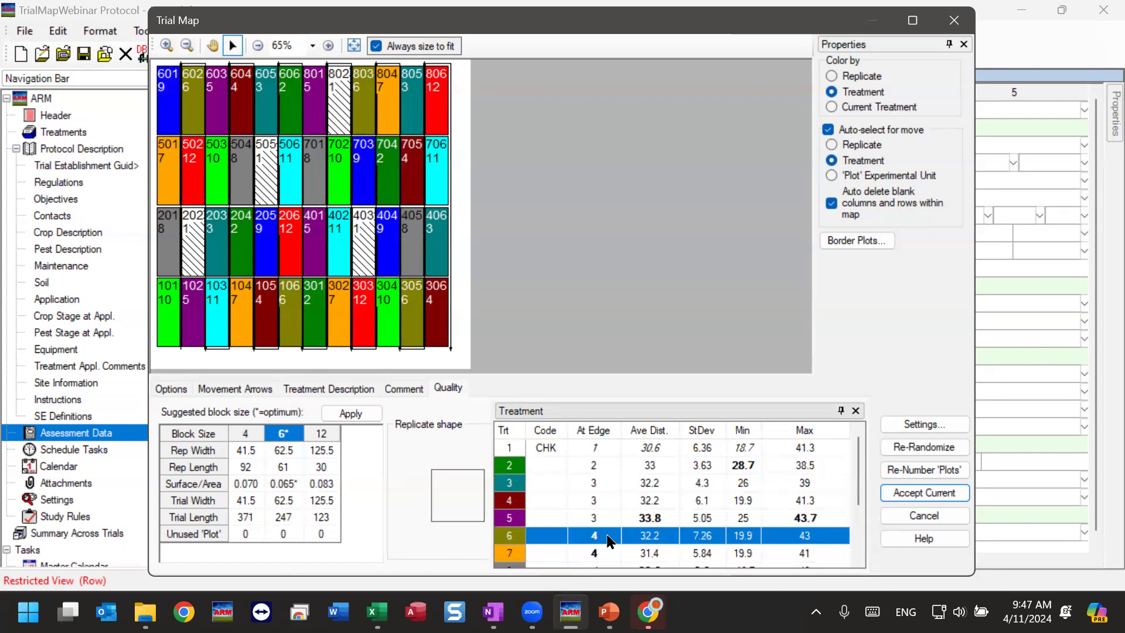
pyautogui.click(609, 521)
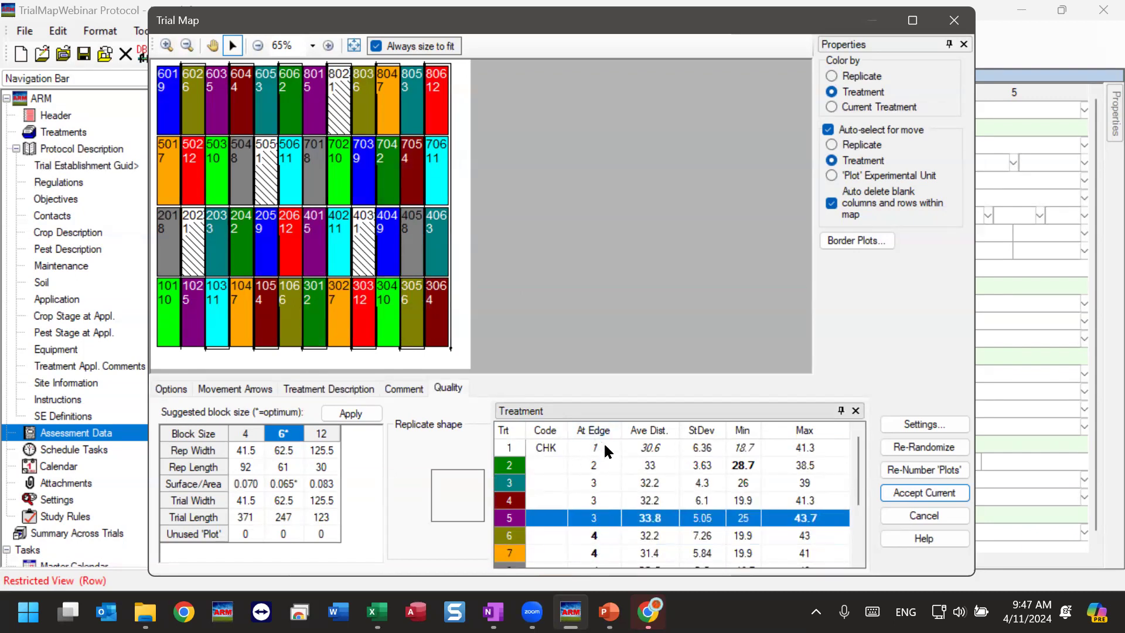
pyautogui.scroll(-2, 603, 444)
pyautogui.click(603, 472)
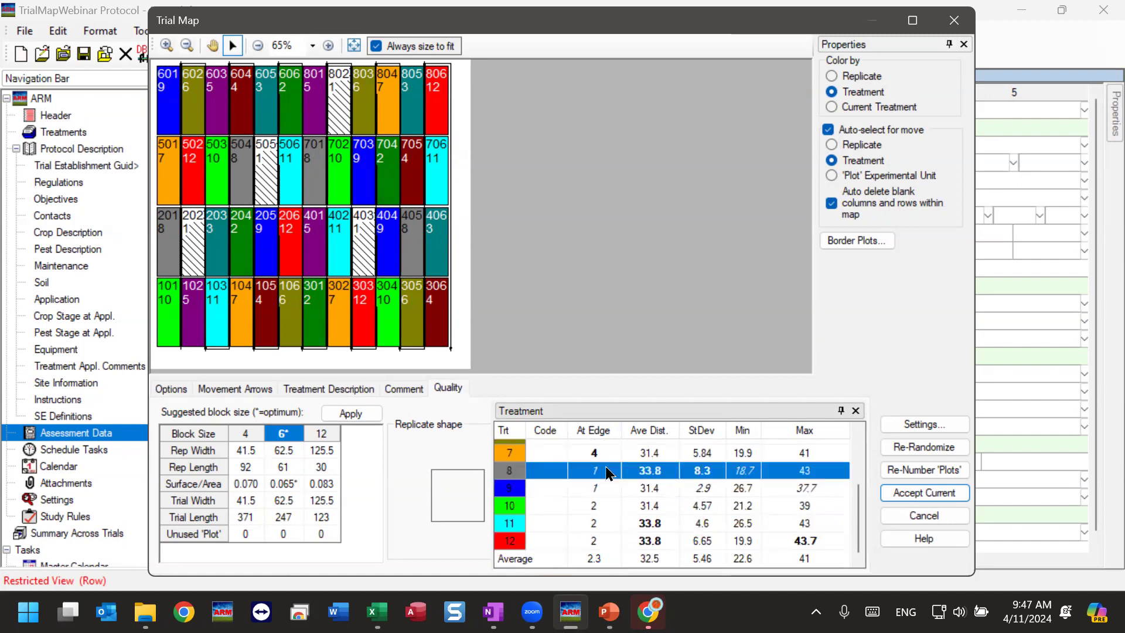
pyautogui.click(602, 491)
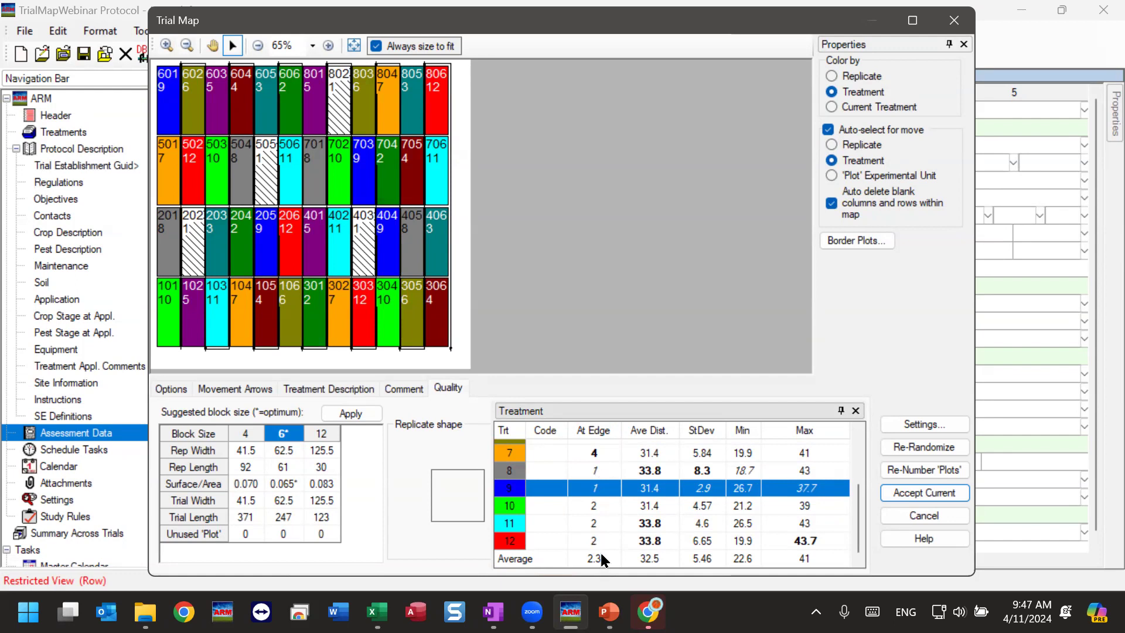
pyautogui.scroll(1, 603, 525)
pyautogui.click(603, 502)
pyautogui.click(604, 488)
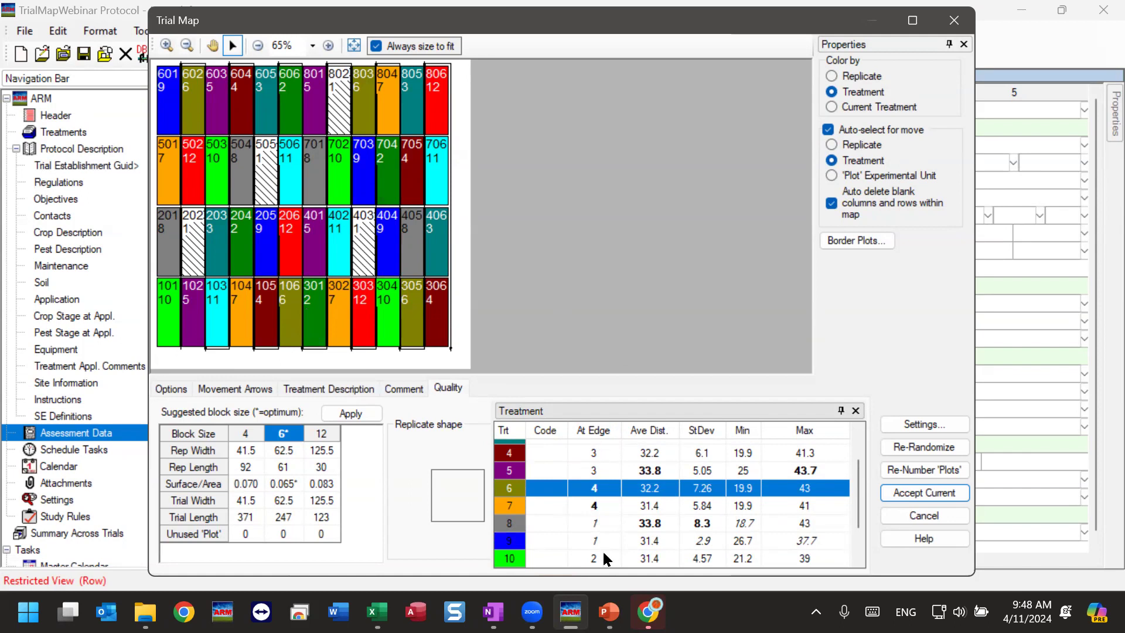
pyautogui.scroll(-1, 606, 452)
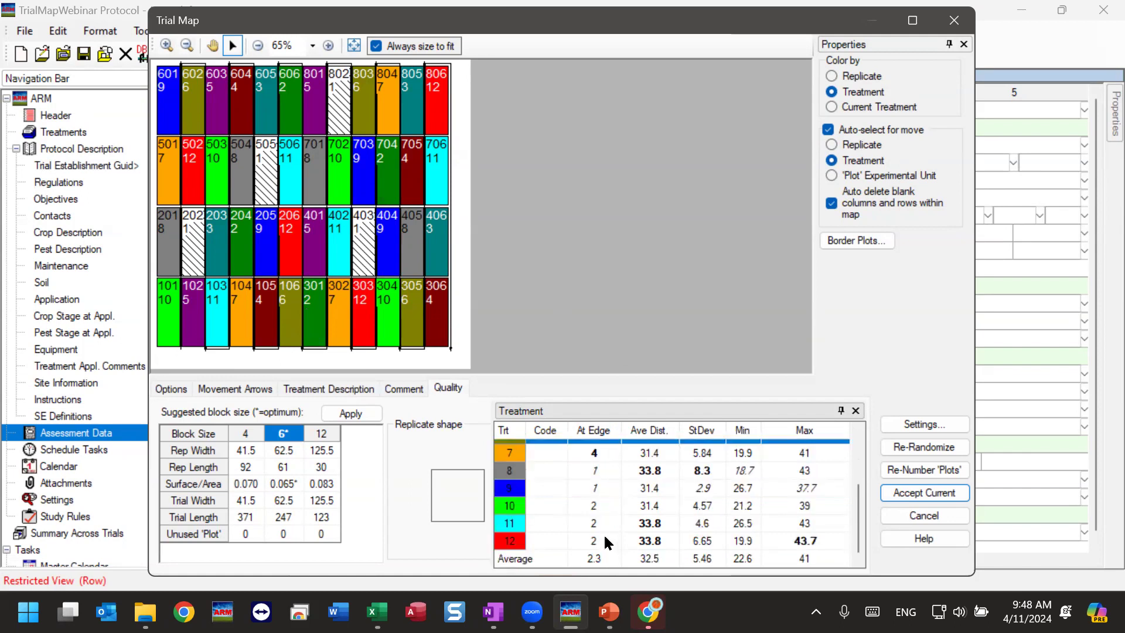
pyautogui.scroll(2, 603, 526)
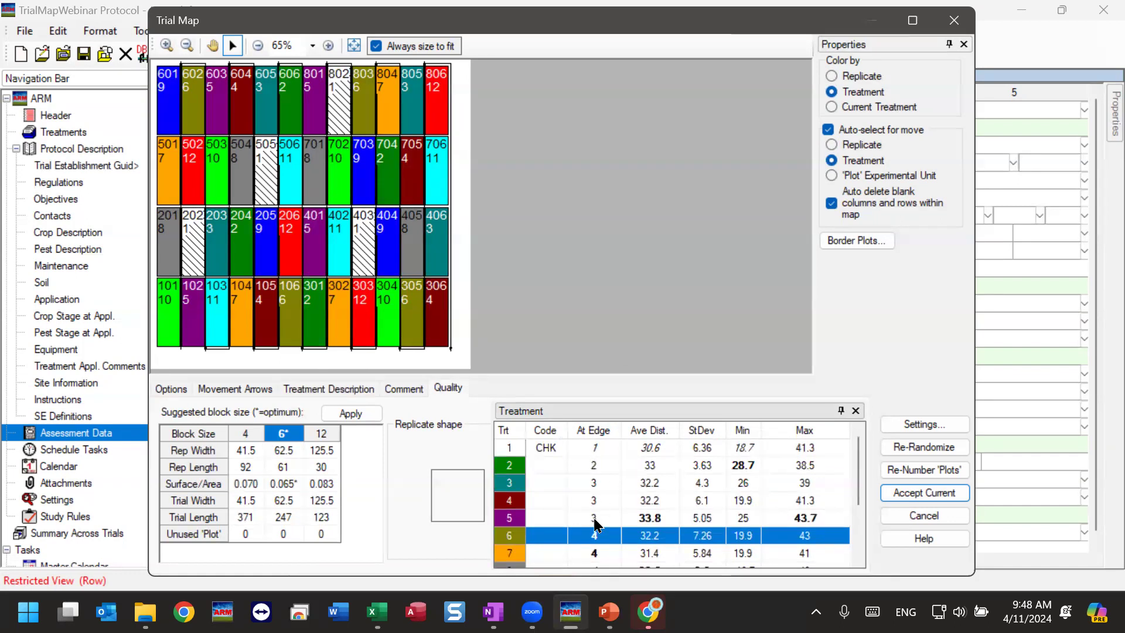
pyautogui.scroll(-3, 599, 449)
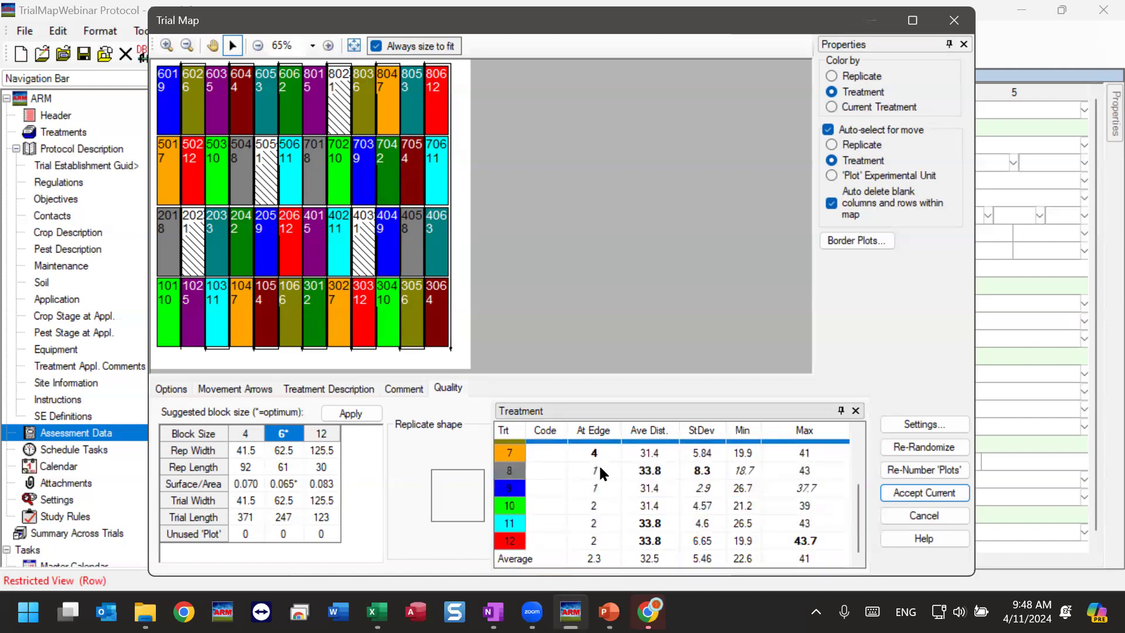
pyautogui.scroll(1, 607, 497)
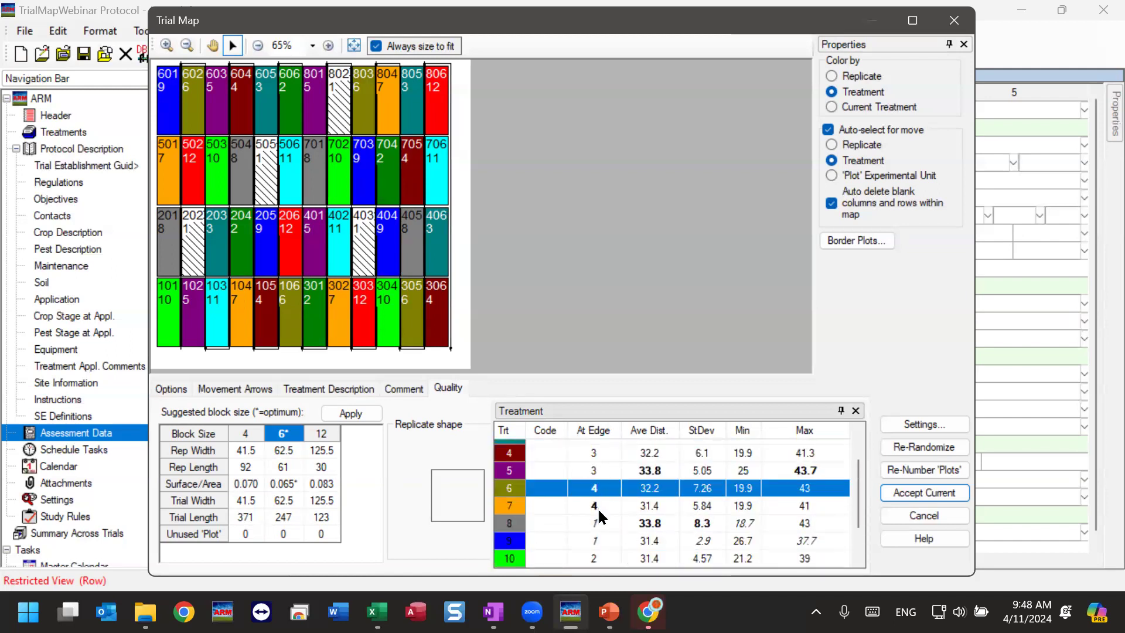
# Re-randomize the trial map and check the edge count of treatment 7 and the averages across all treatments.
pyautogui.click(924, 447)
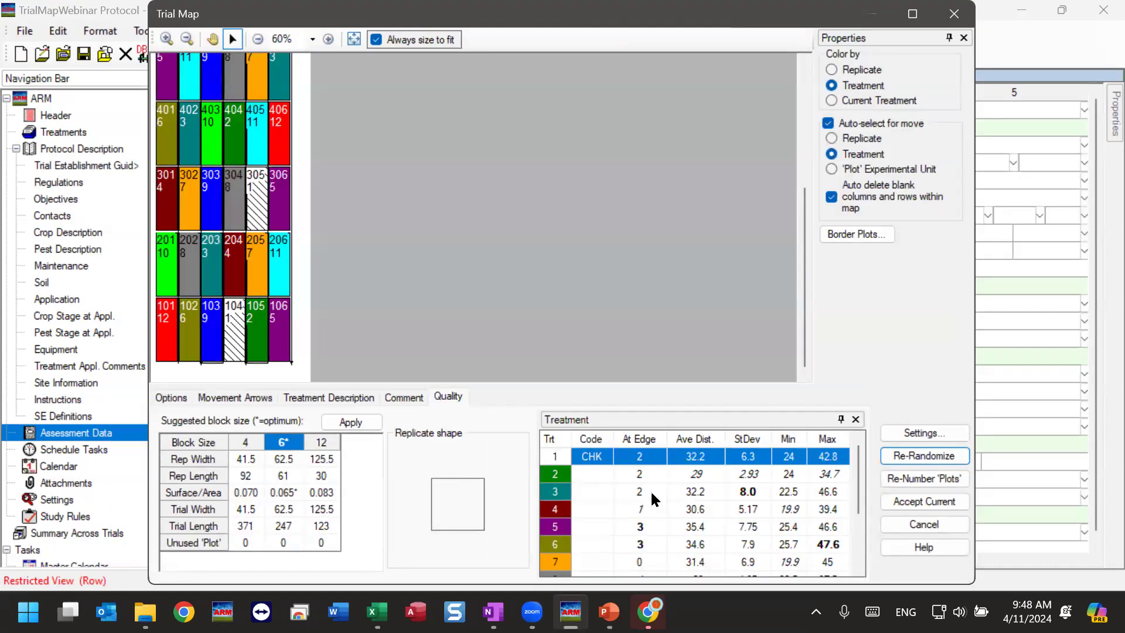
pyautogui.click(645, 566)
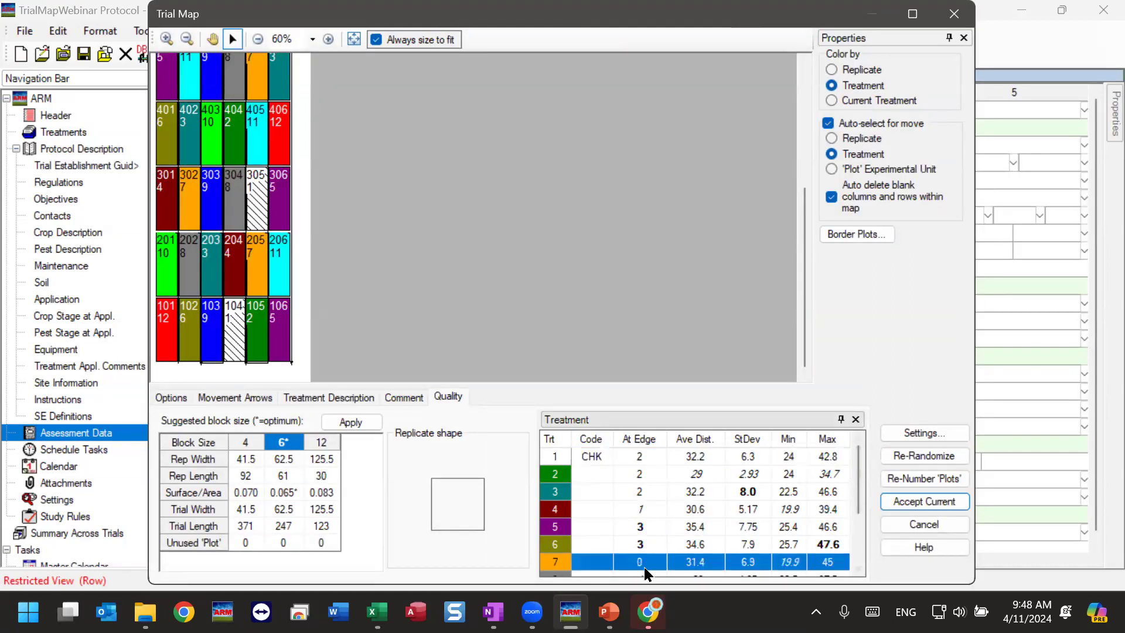
pyautogui.moveTo(859, 478); pyautogui.dragTo(865, 521)
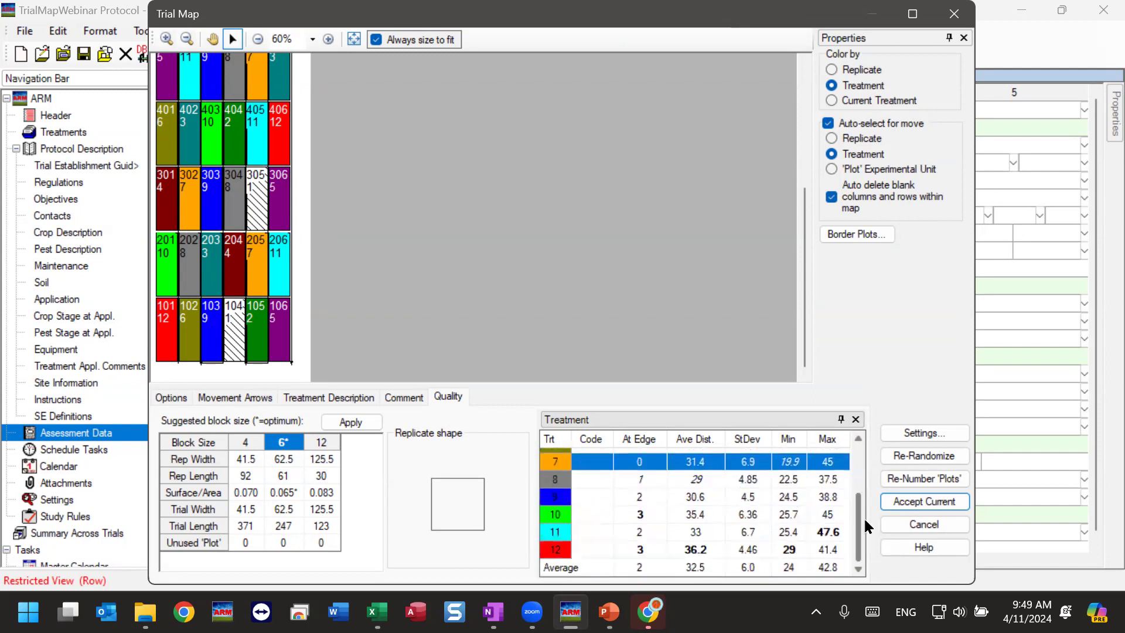
# Re-randomize the trial map again and check the edge count of treatment 8 and the averages.
pyautogui.click(941, 456)
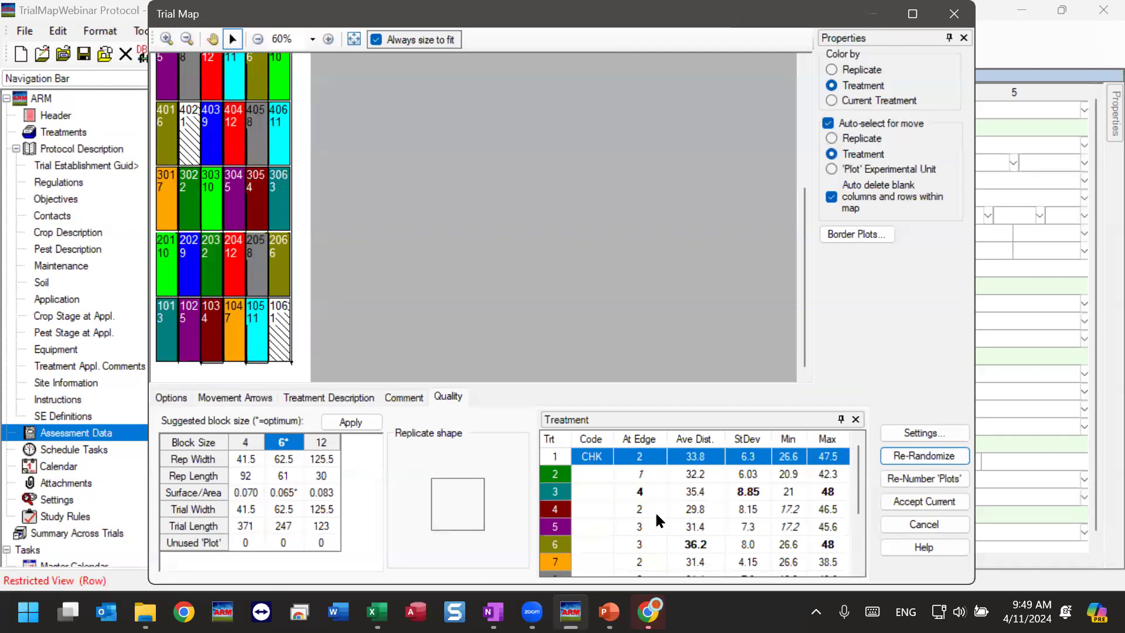
pyautogui.moveTo(859, 469); pyautogui.dragTo(858, 533)
pyautogui.click(643, 480)
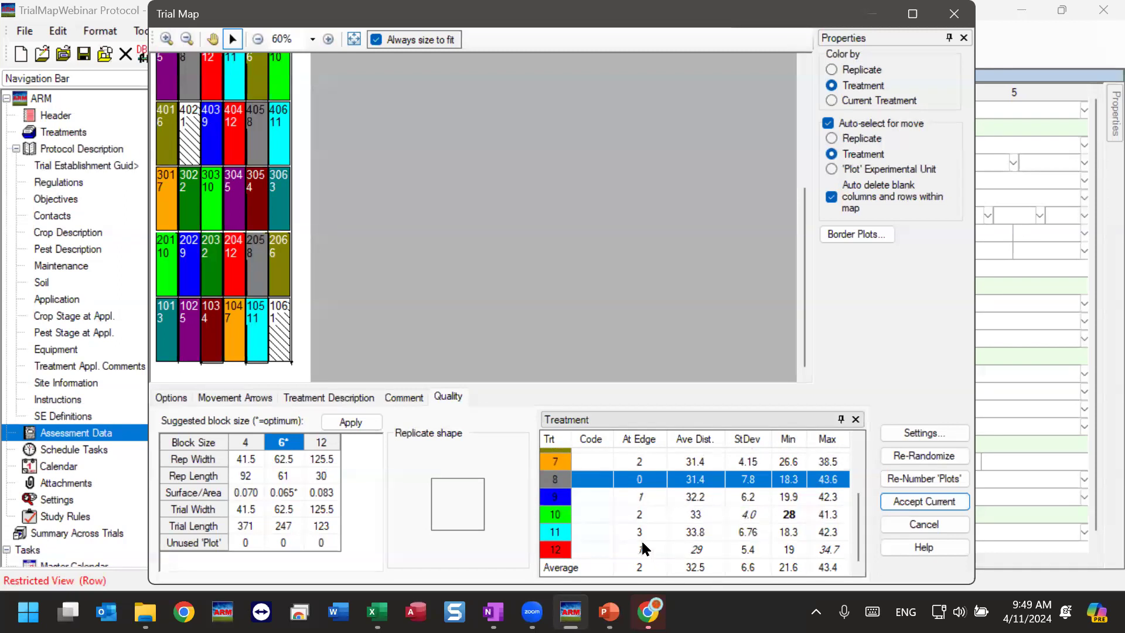
pyautogui.click(950, 439)
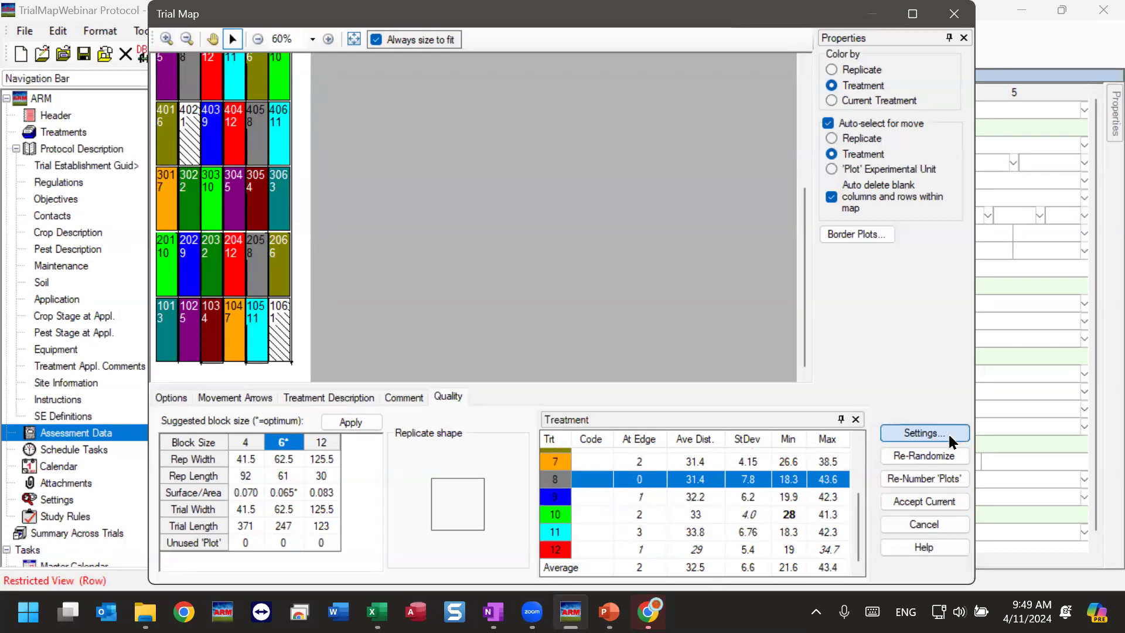
pyautogui.click(637, 519)
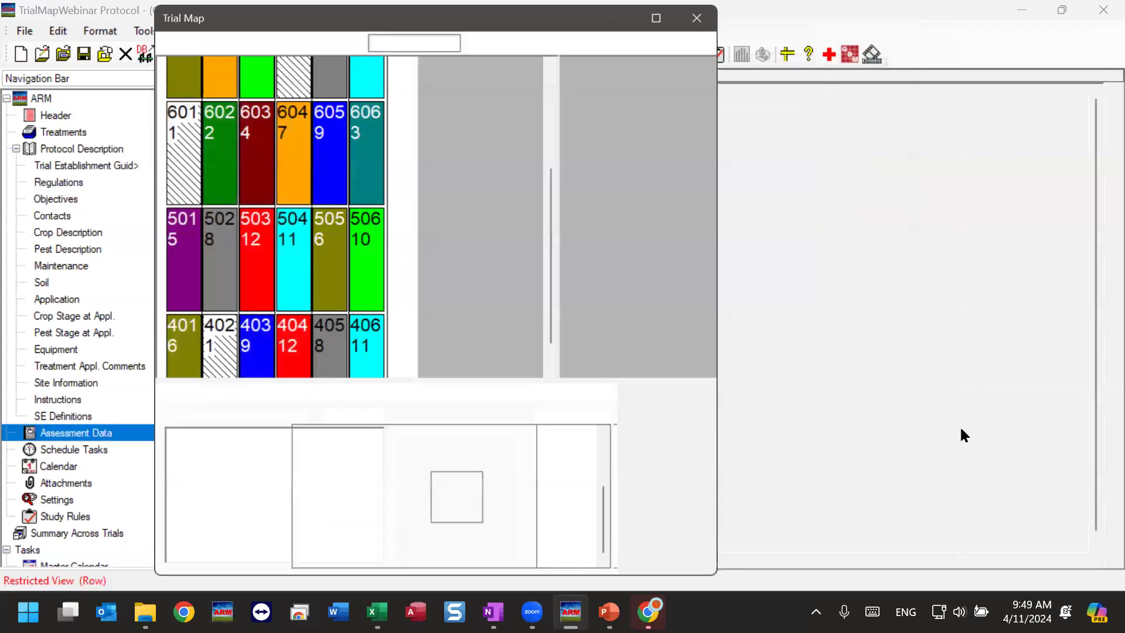
# Re-randomize the trial map twice more and review the edge counts and distance statistics of all treatments.
pyautogui.click(947, 456)
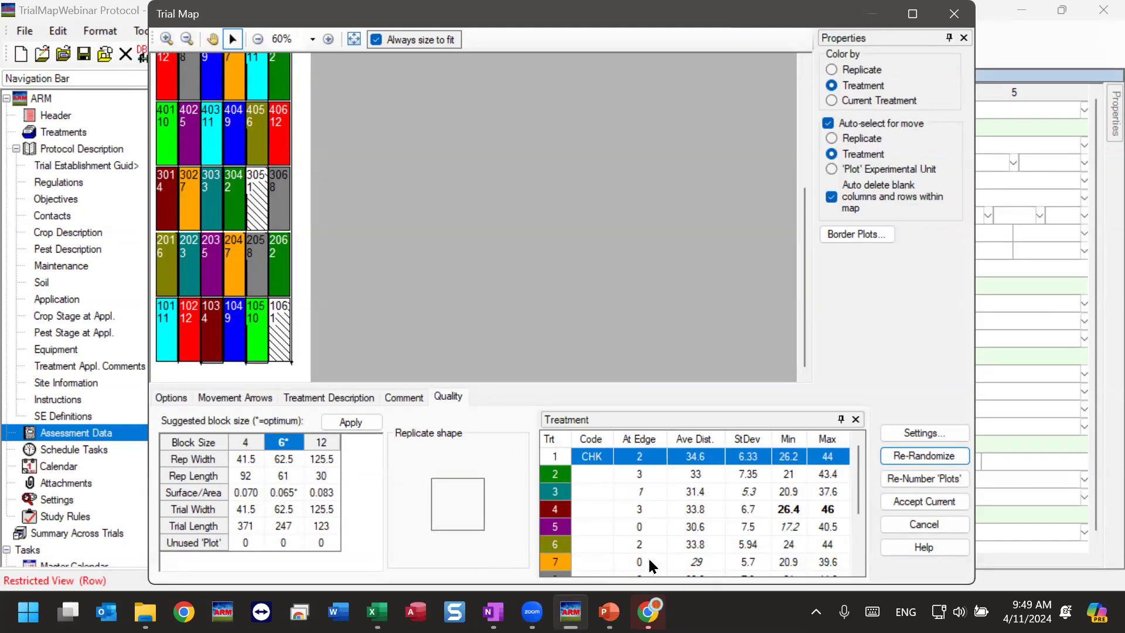
pyautogui.click(908, 455)
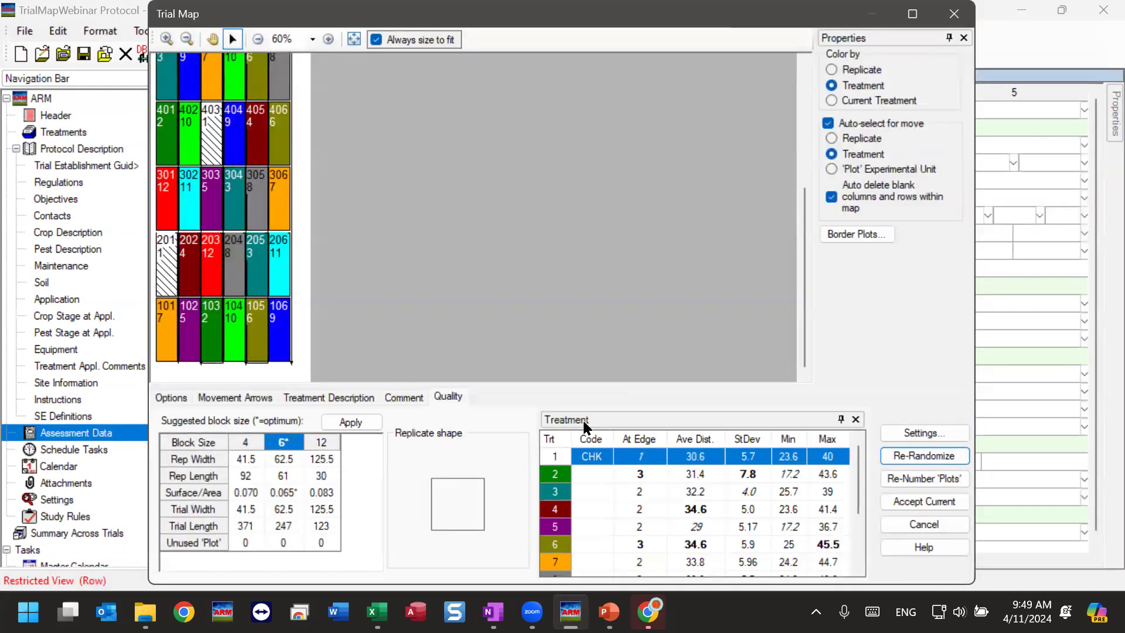
pyautogui.moveTo(856, 476); pyautogui.dragTo(856, 530)
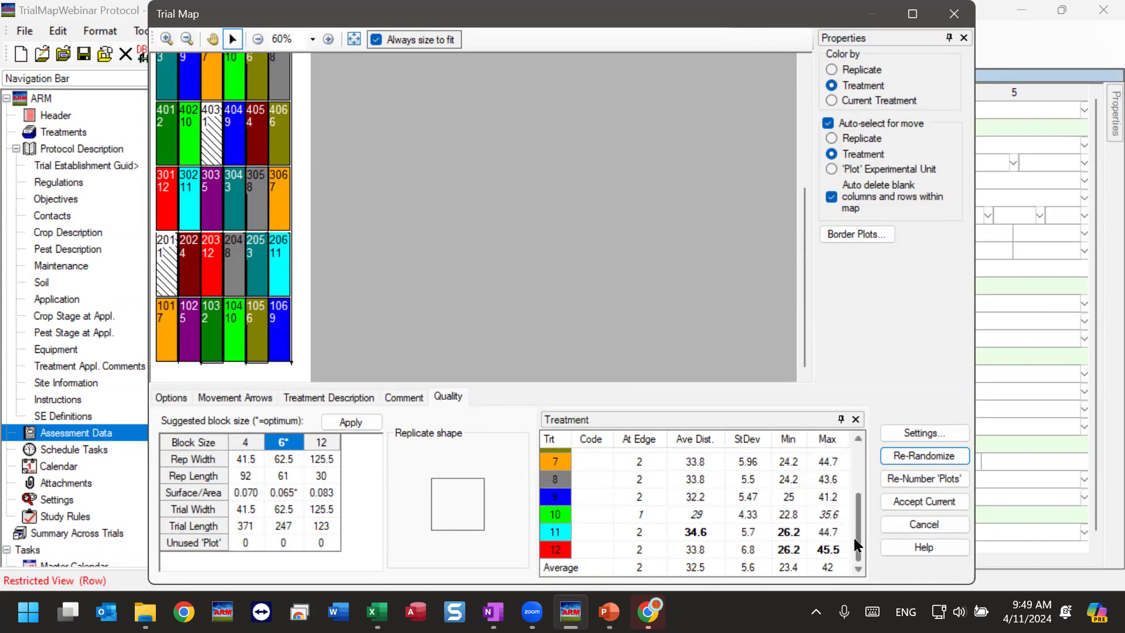
pyautogui.scroll(1, 855, 536)
pyautogui.scroll(2, 857, 536)
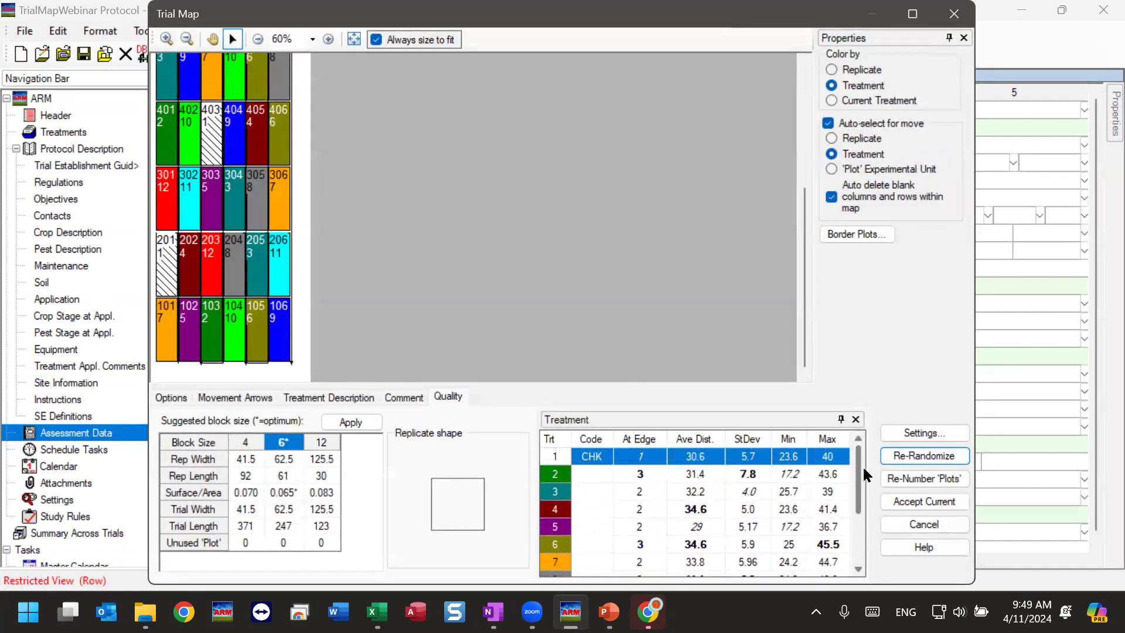
pyautogui.scroll(-3, 862, 548)
pyautogui.scroll(3, 862, 560)
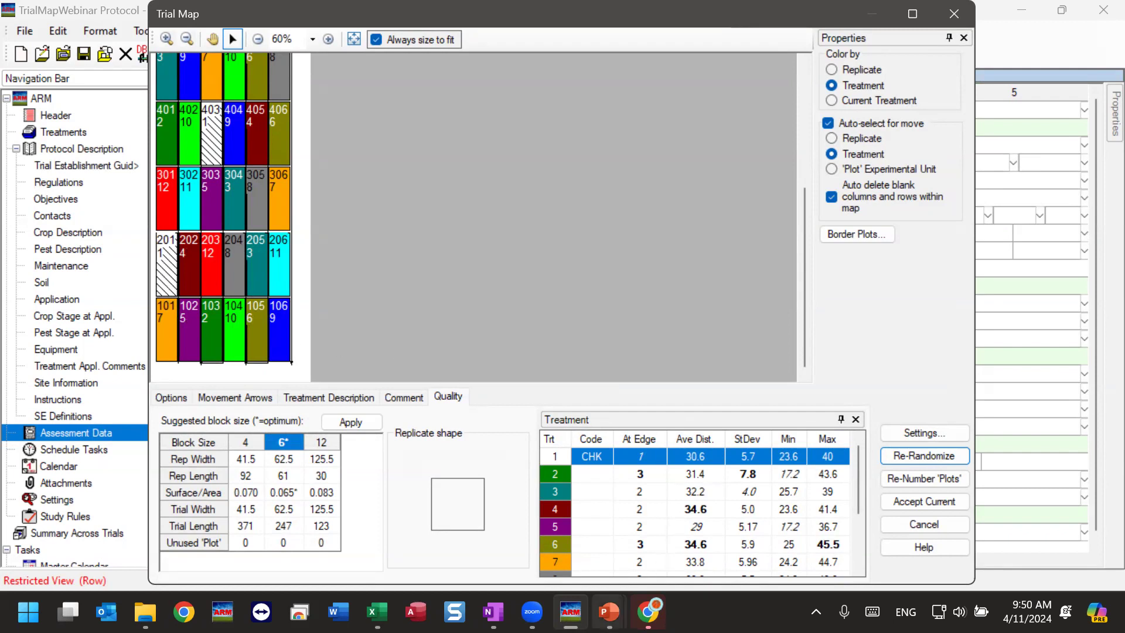
# Switch to the Trial Map.pptx presentation in PowerPoint and show slide 2 on the average distance of treatment comparison.
pyautogui.moveTo(609, 607)
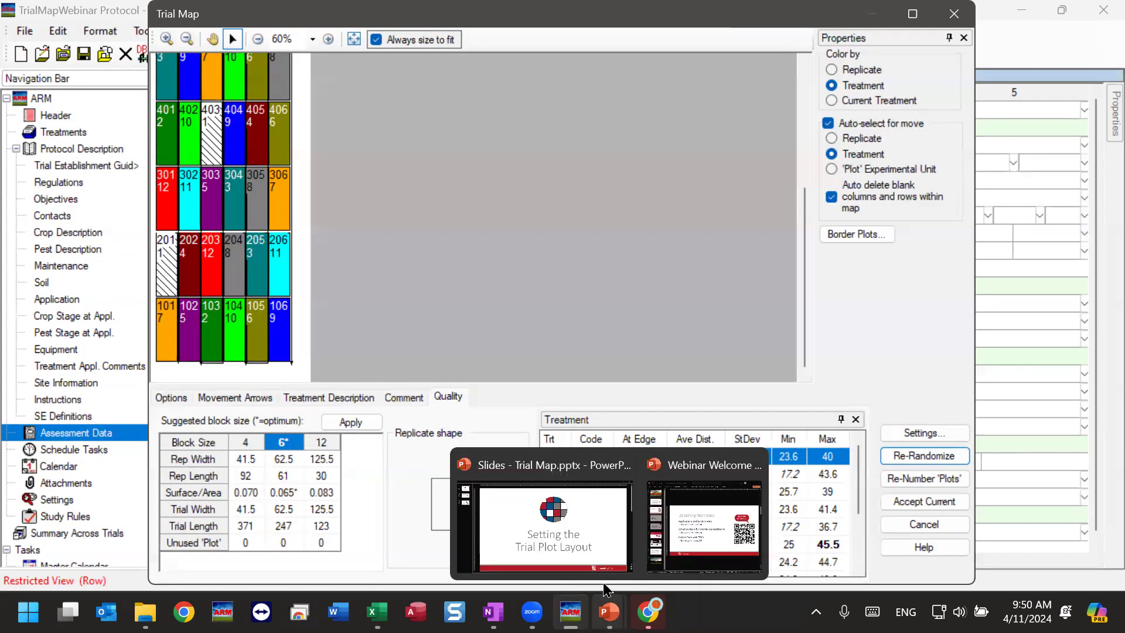
pyautogui.click(566, 517)
pyautogui.click(52, 93)
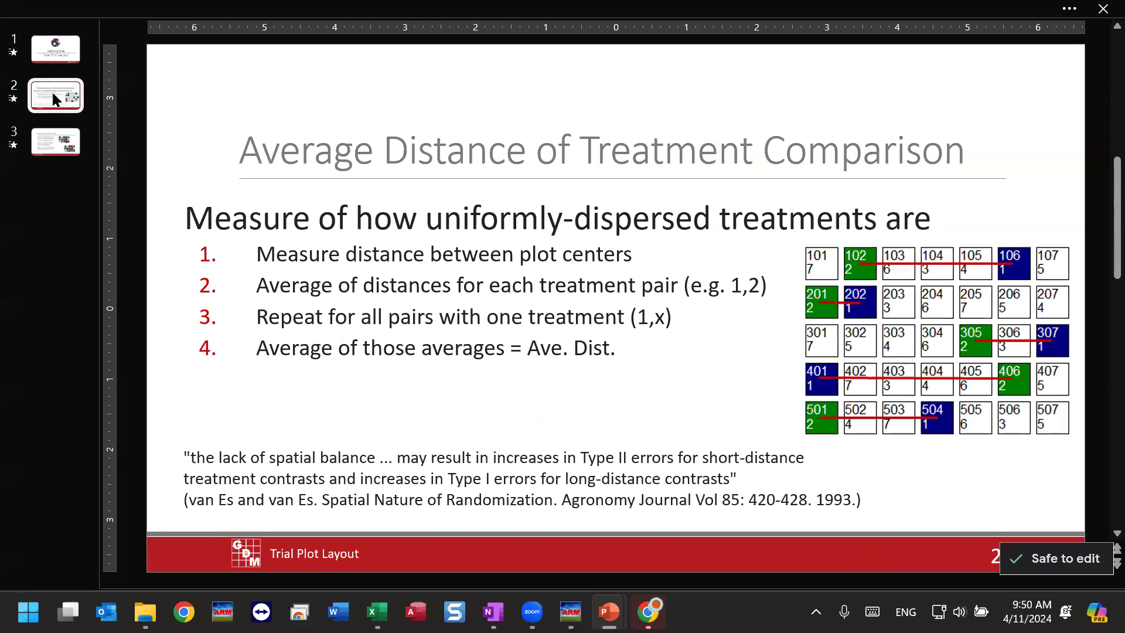
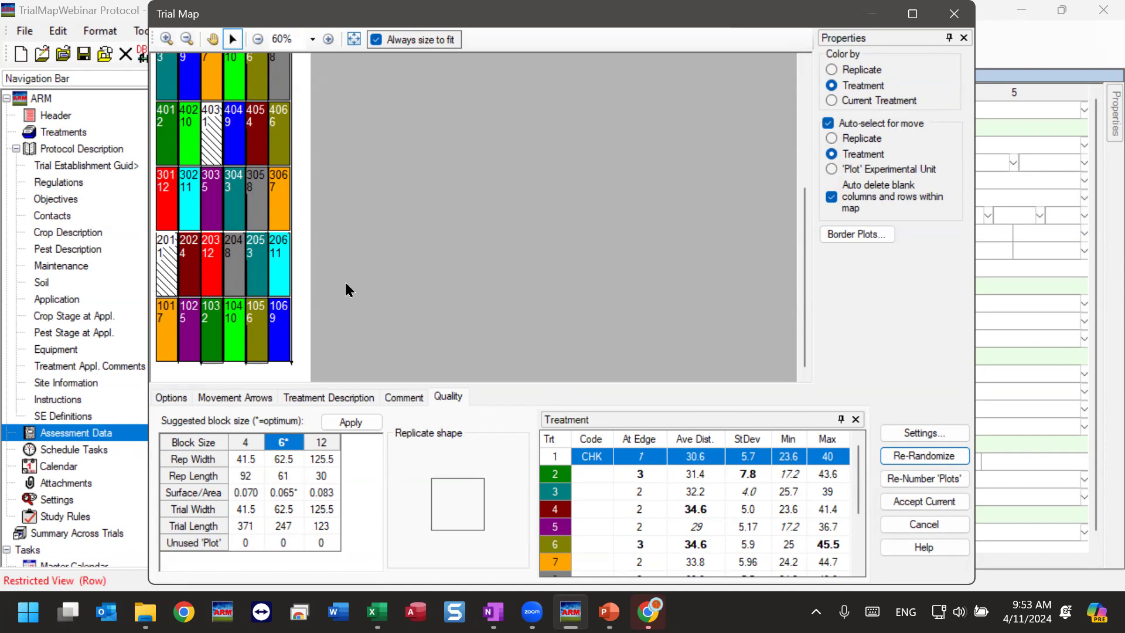
# Compare the average distance and spread statistics of treatments 2, 3, 4 and 5 in the treatment quality table.
pyautogui.click(710, 475)
pyautogui.click(712, 491)
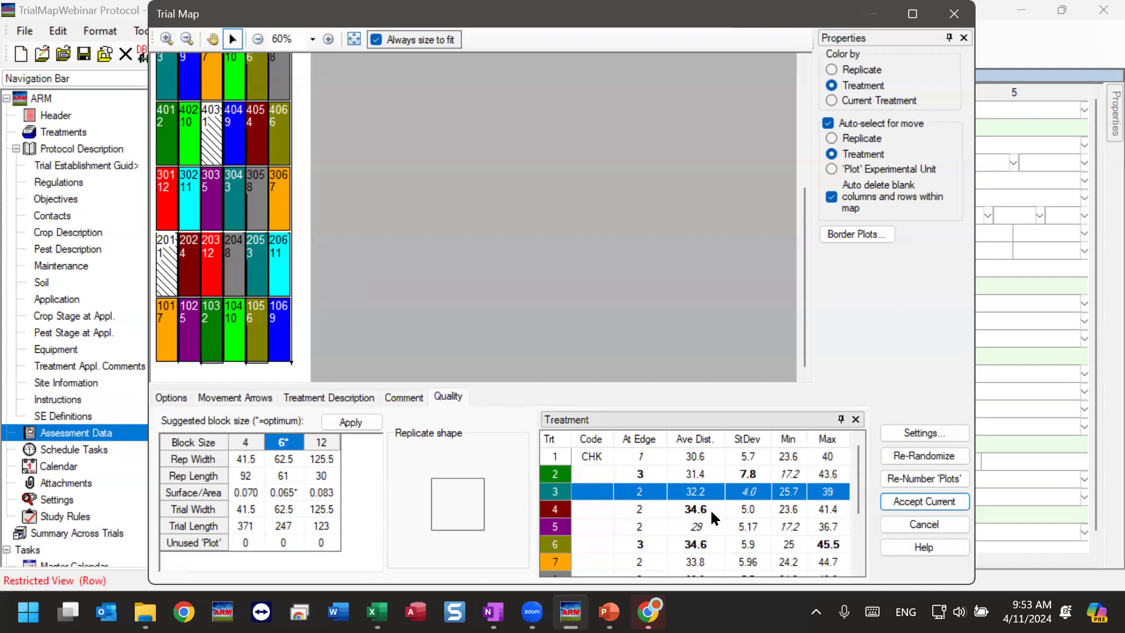
pyautogui.click(710, 509)
pyautogui.click(719, 491)
pyautogui.click(703, 527)
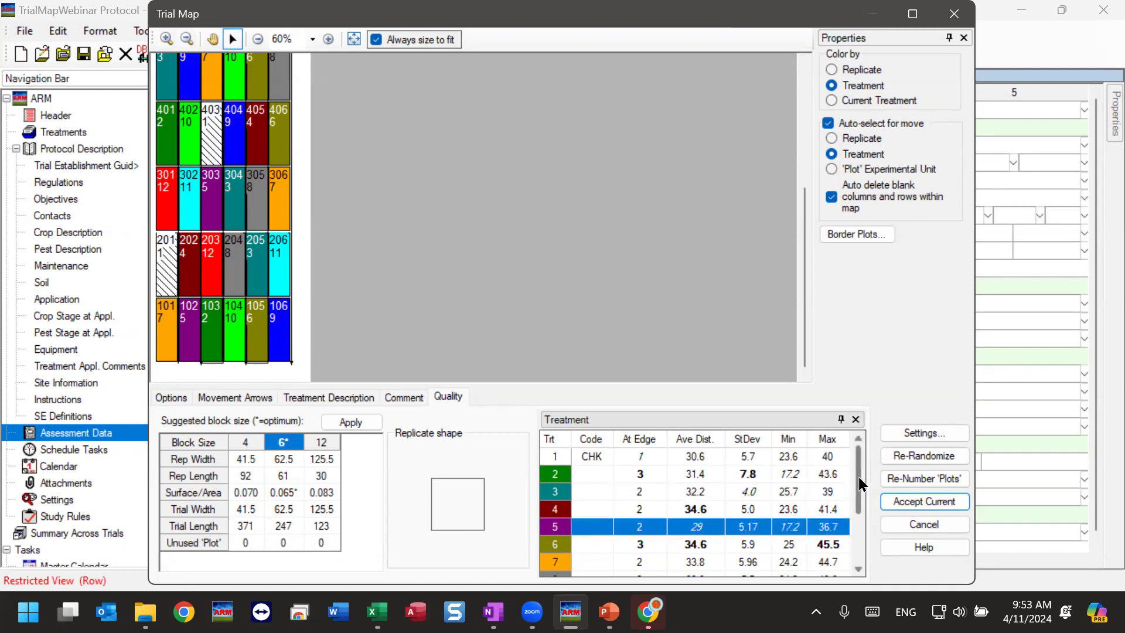
# Examine the distance statistics of treatments 11 and 10 and compare them with the other treatments and the overall averages.
pyautogui.scroll(-3, 861, 484)
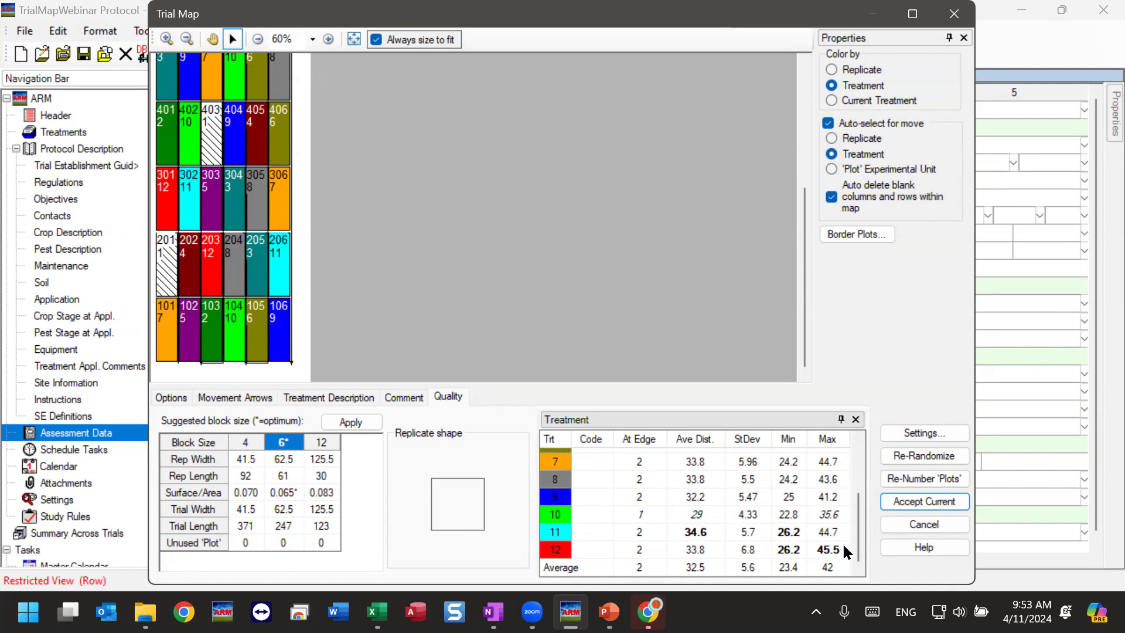
pyautogui.click(738, 532)
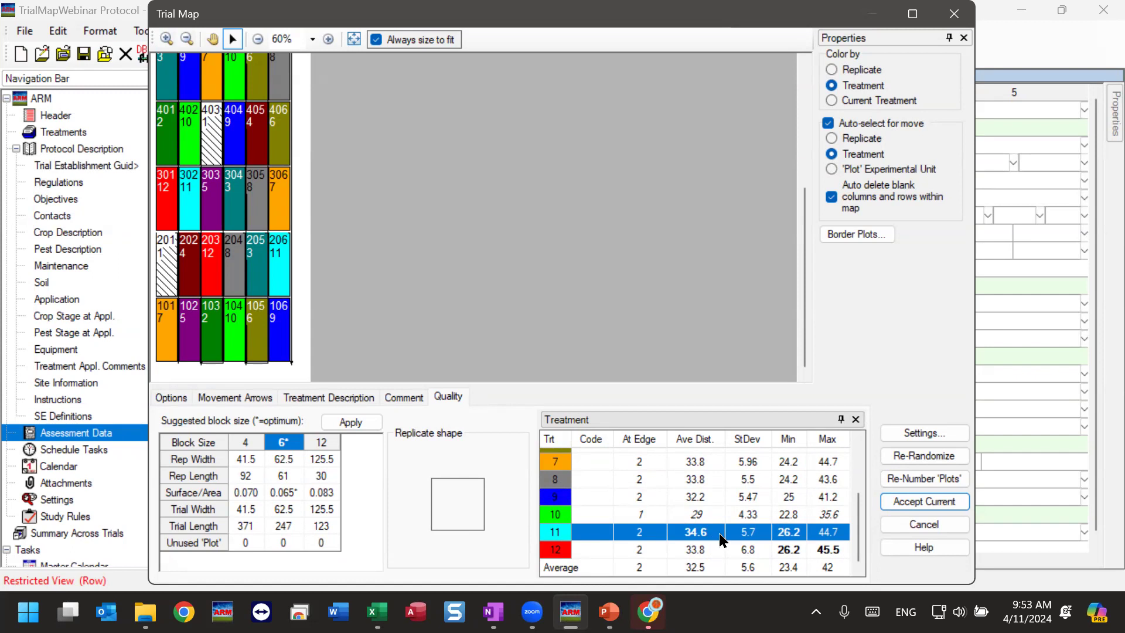
pyautogui.click(765, 516)
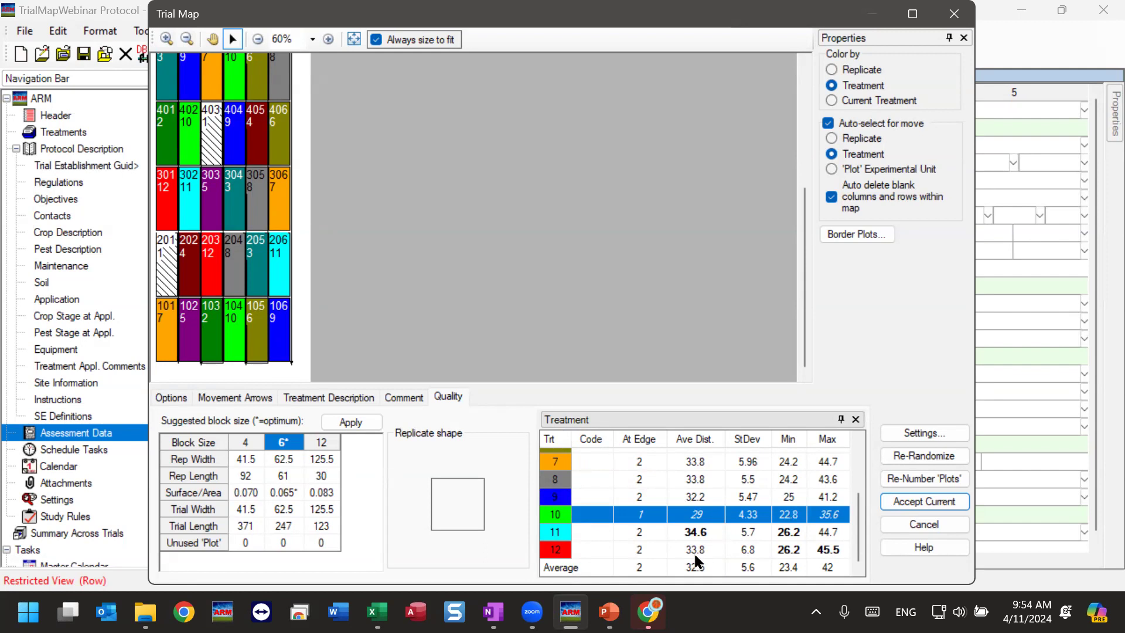
pyautogui.scroll(2, 700, 554)
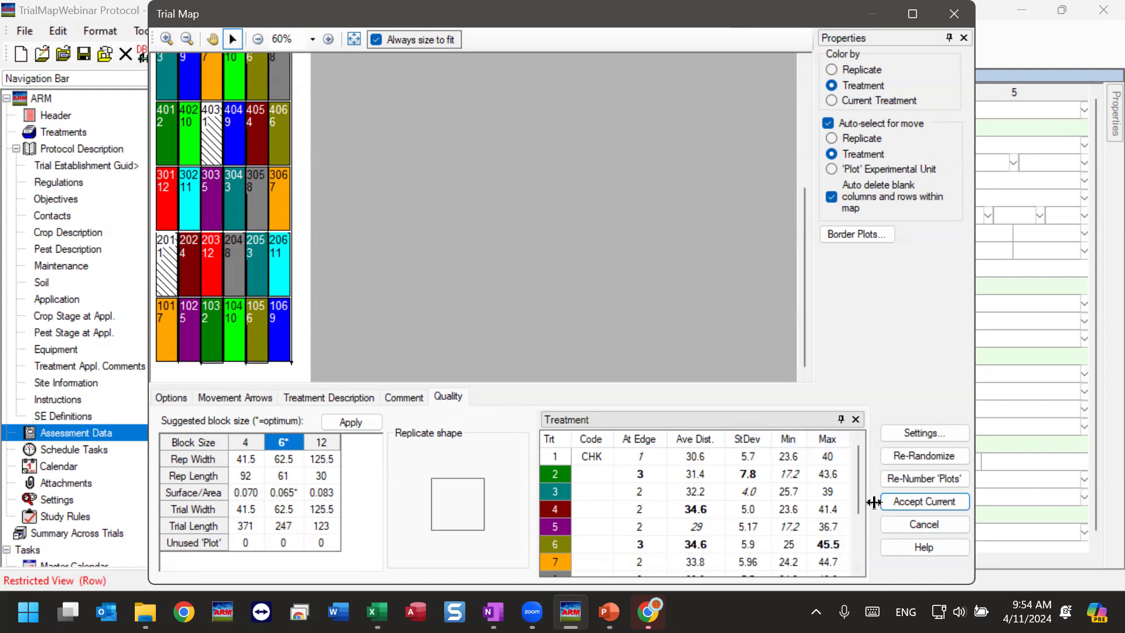
pyautogui.scroll(-2, 859, 484)
pyautogui.scroll(-2, 859, 484)
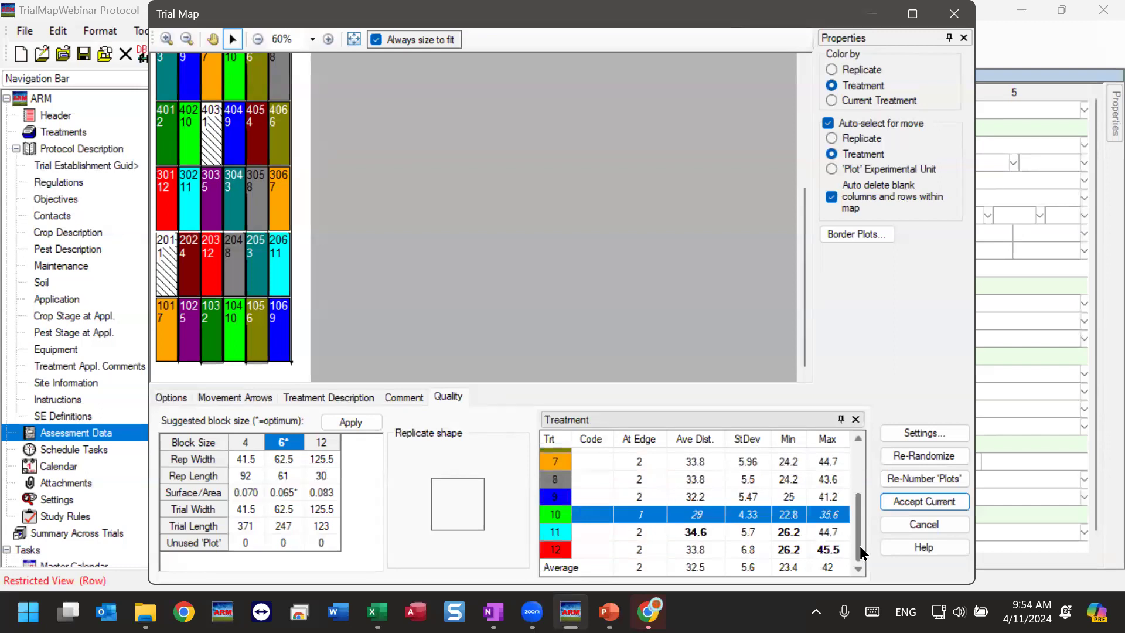
pyautogui.moveTo(860, 548); pyautogui.dragTo(859, 547)
pyautogui.scroll(4, 859, 545)
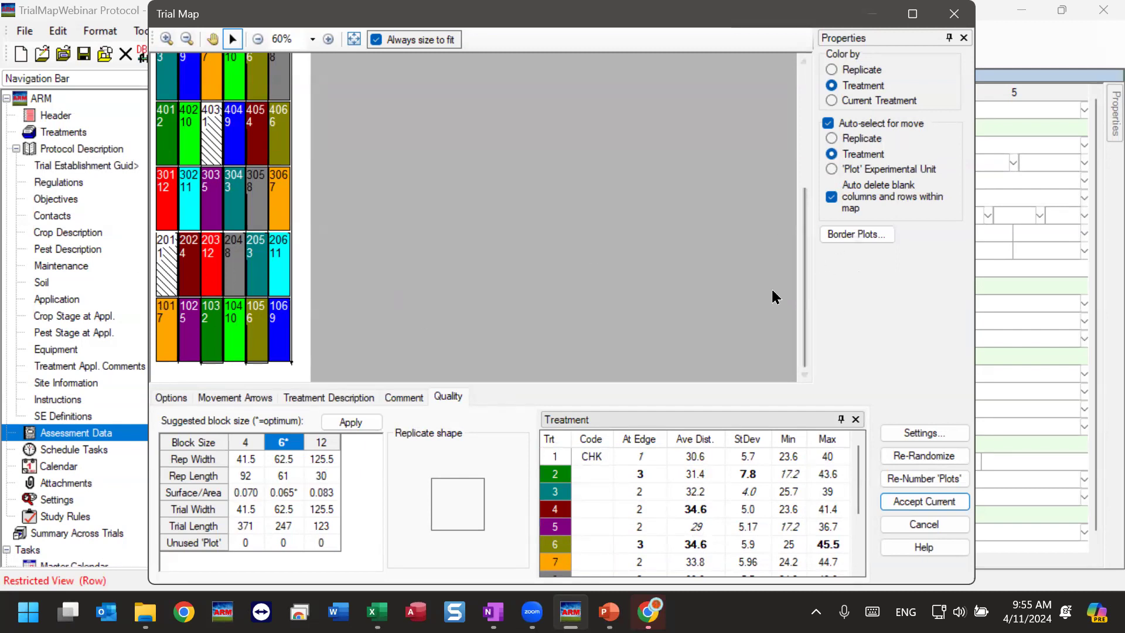
pyautogui.moveTo(807, 296); pyautogui.dragTo(779, 337)
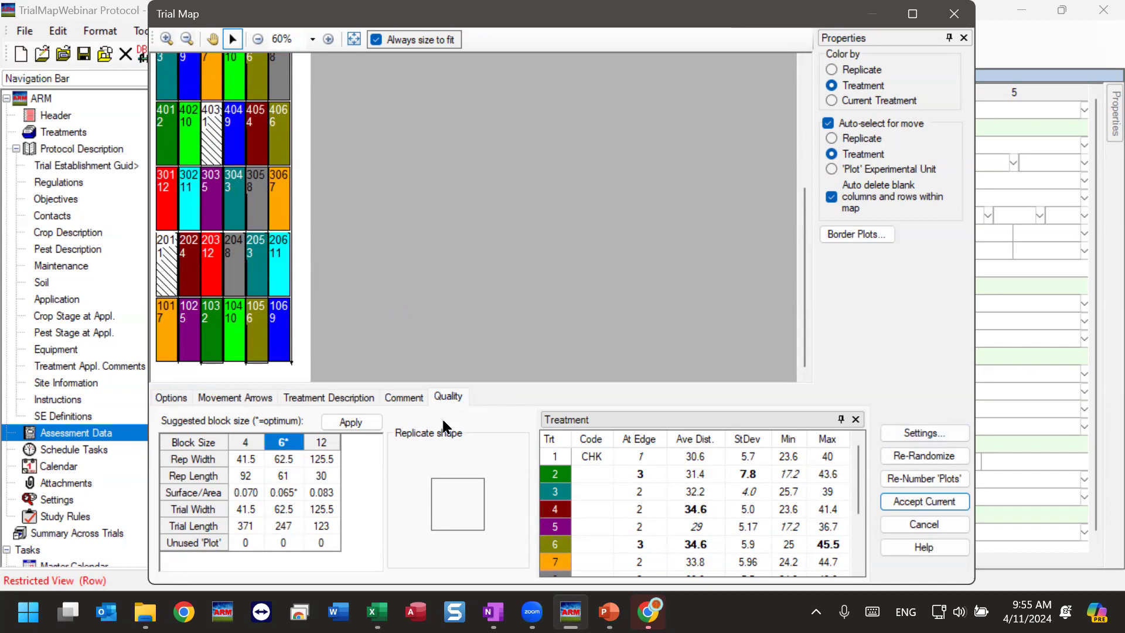
# Apply the suggested block size of 12 and compare the average distances of treatments 2 and 3 with the overall average.
pyautogui.click(328, 444)
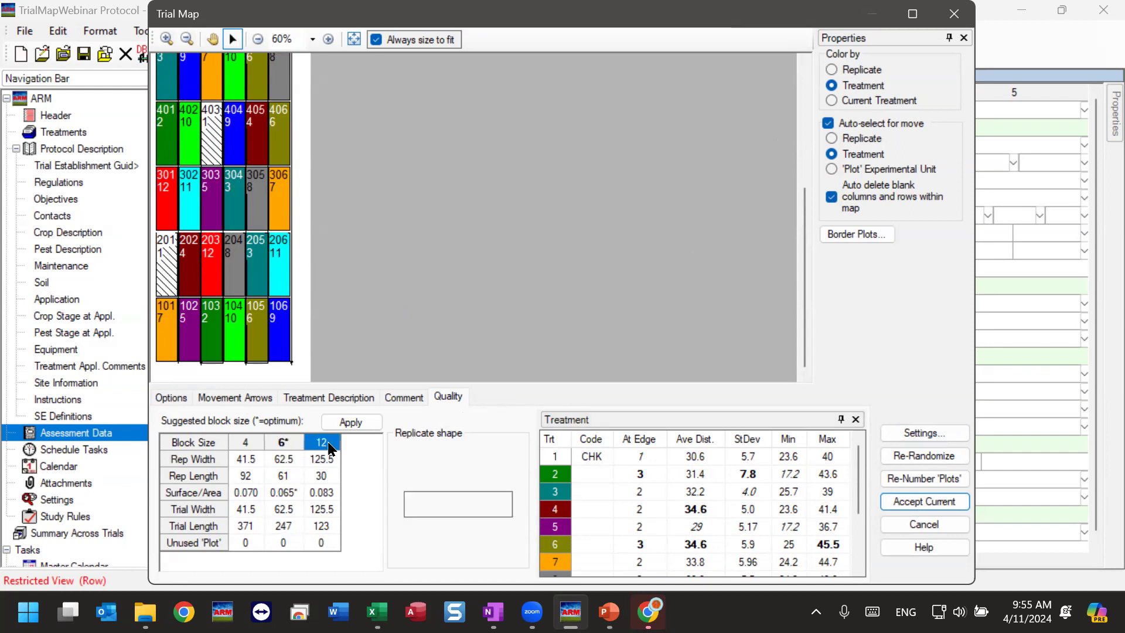
pyautogui.click(351, 422)
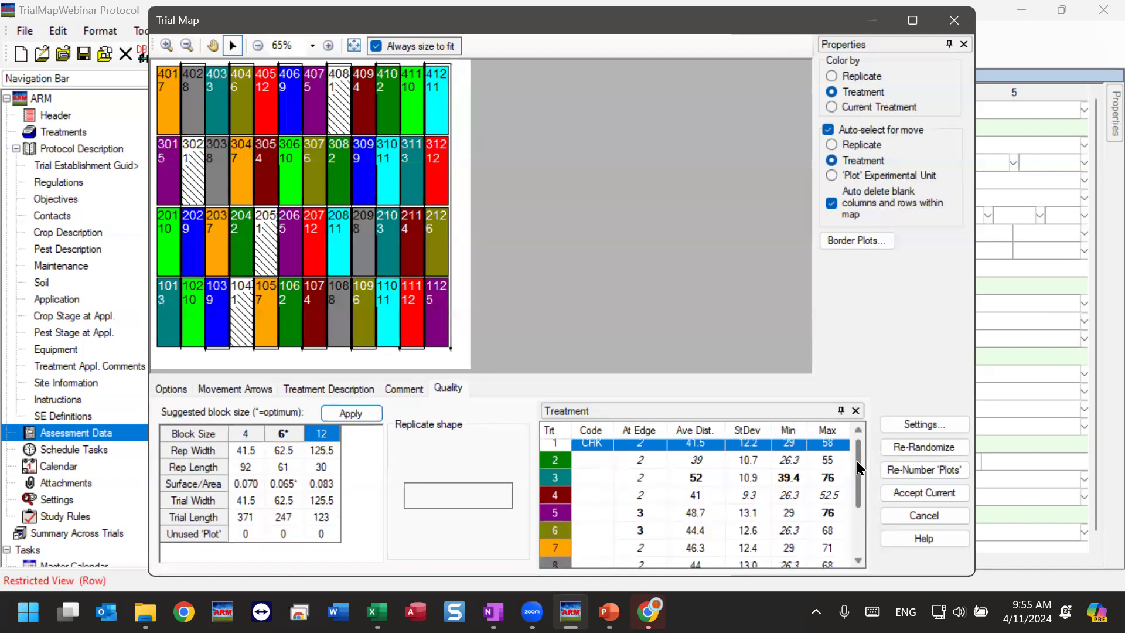
pyautogui.click(707, 466)
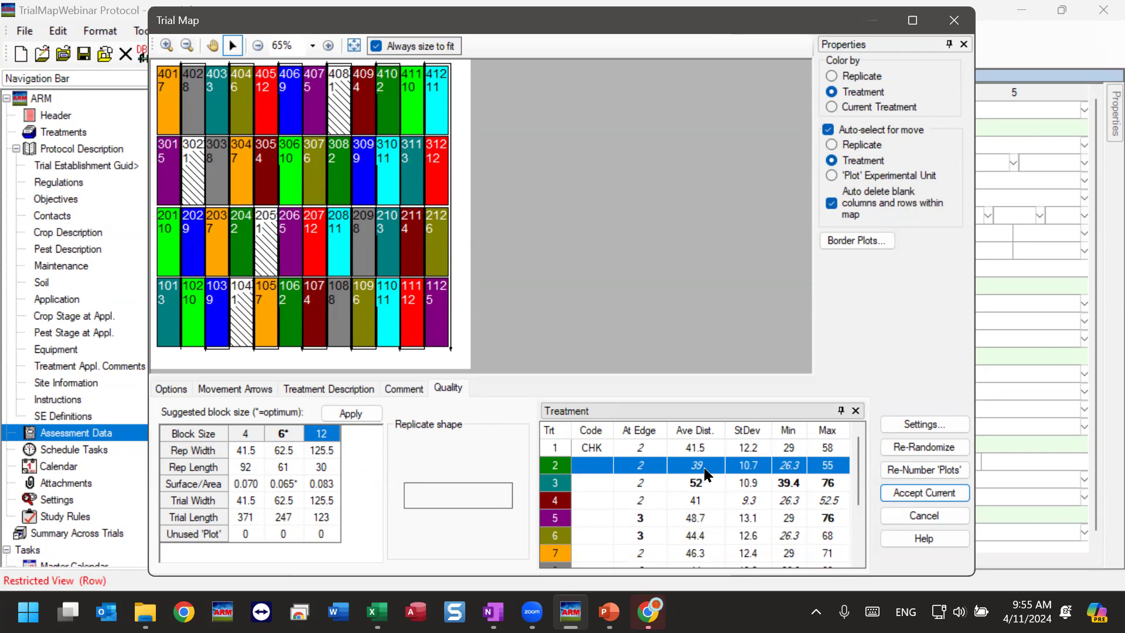
pyautogui.click(708, 483)
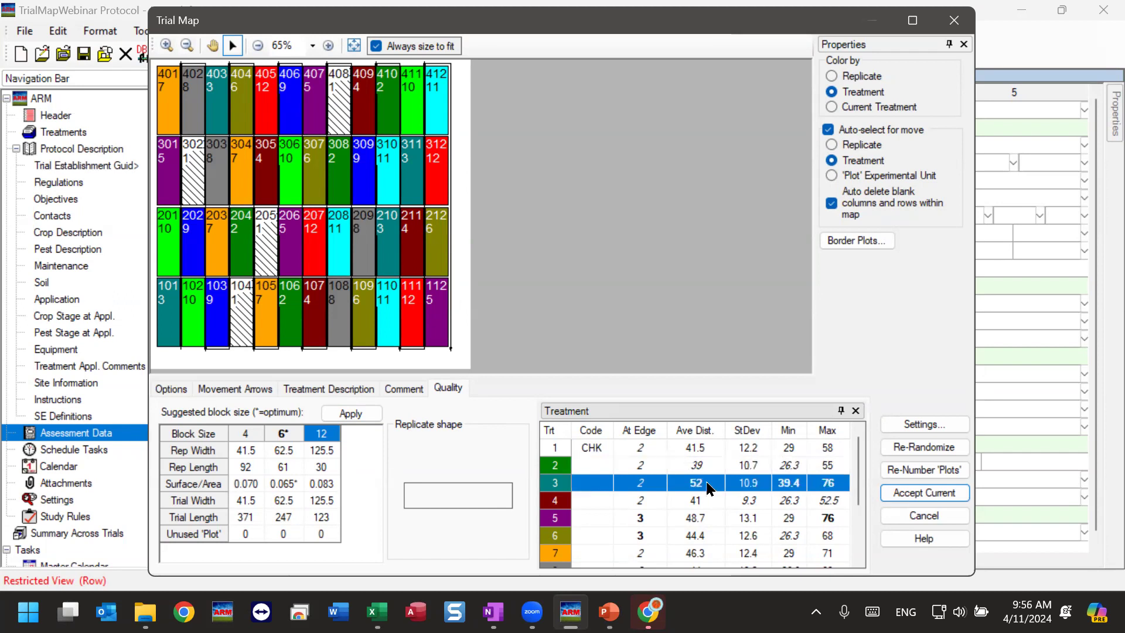
pyautogui.scroll(-2, 709, 488)
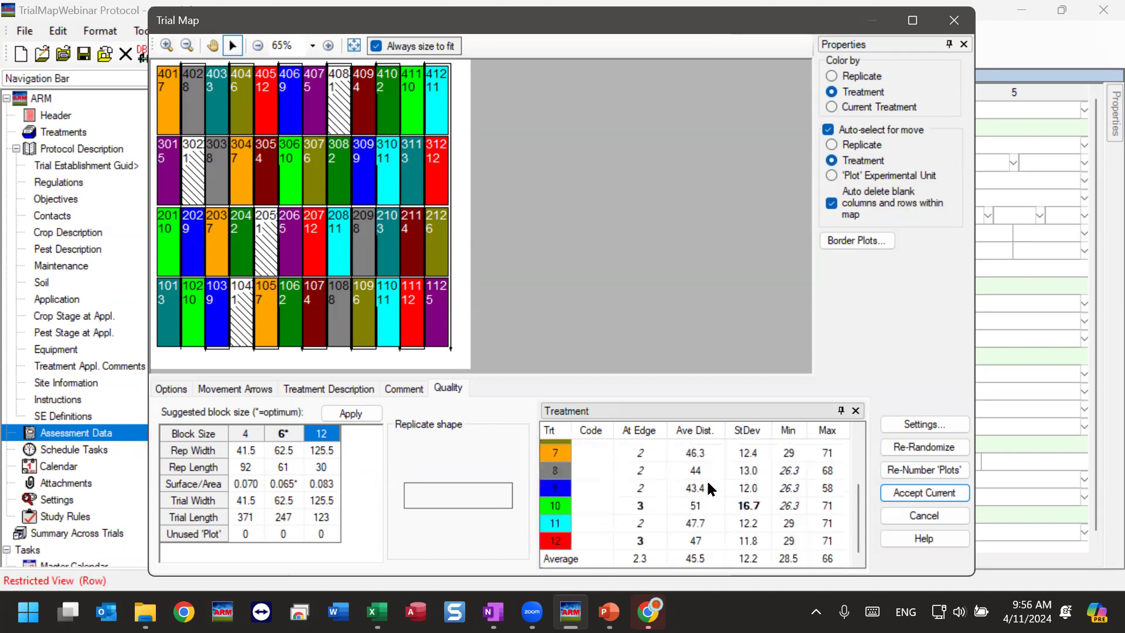
pyautogui.scroll(2, 709, 488)
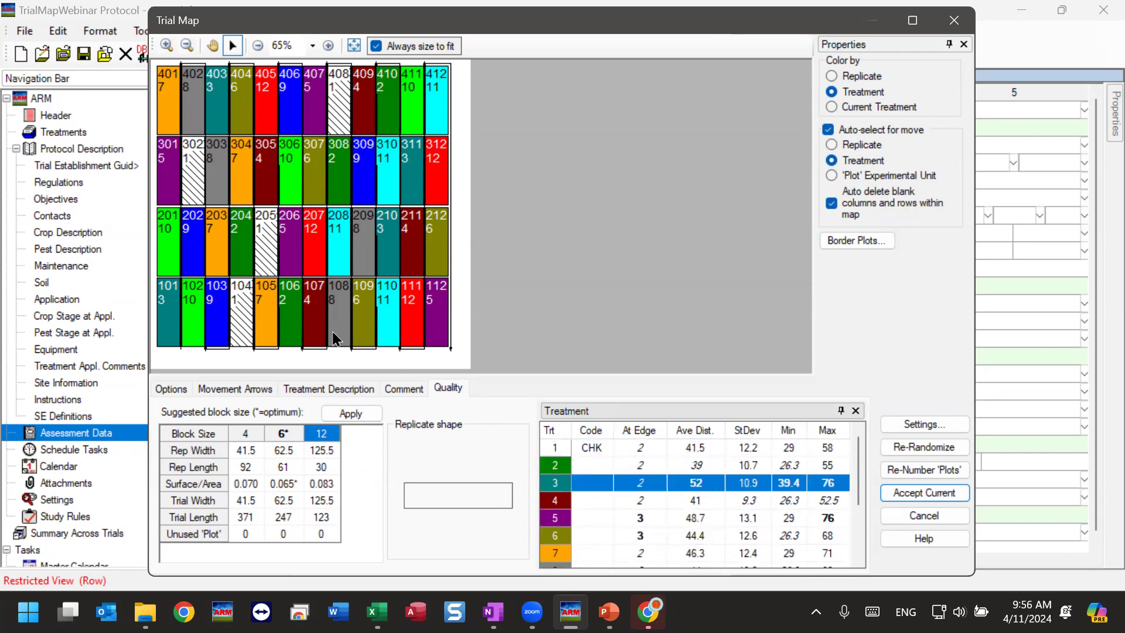
# Color the map by current treatment and highlight the plots of treatment 2, followed by those of treatment 3.
pyautogui.click(701, 468)
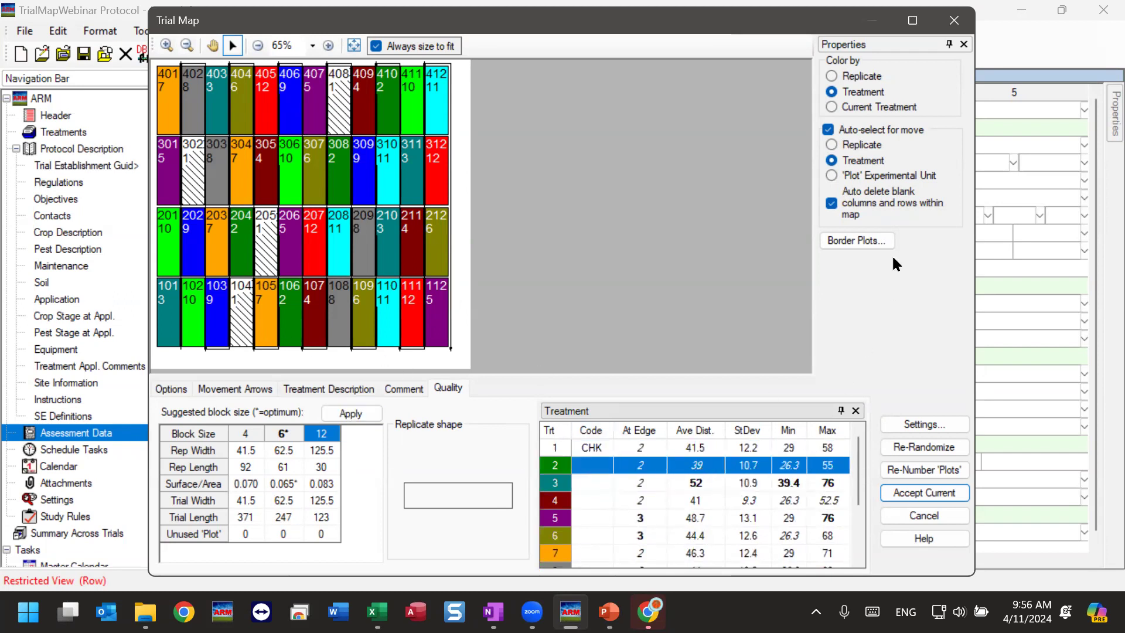
pyautogui.click(855, 109)
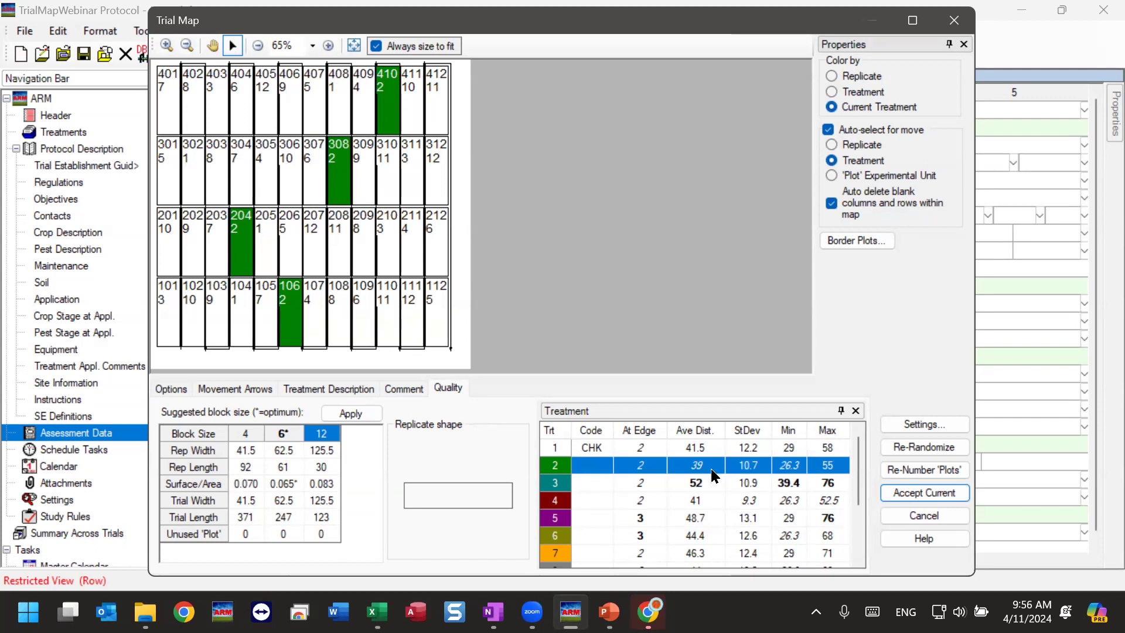
pyautogui.click(167, 300)
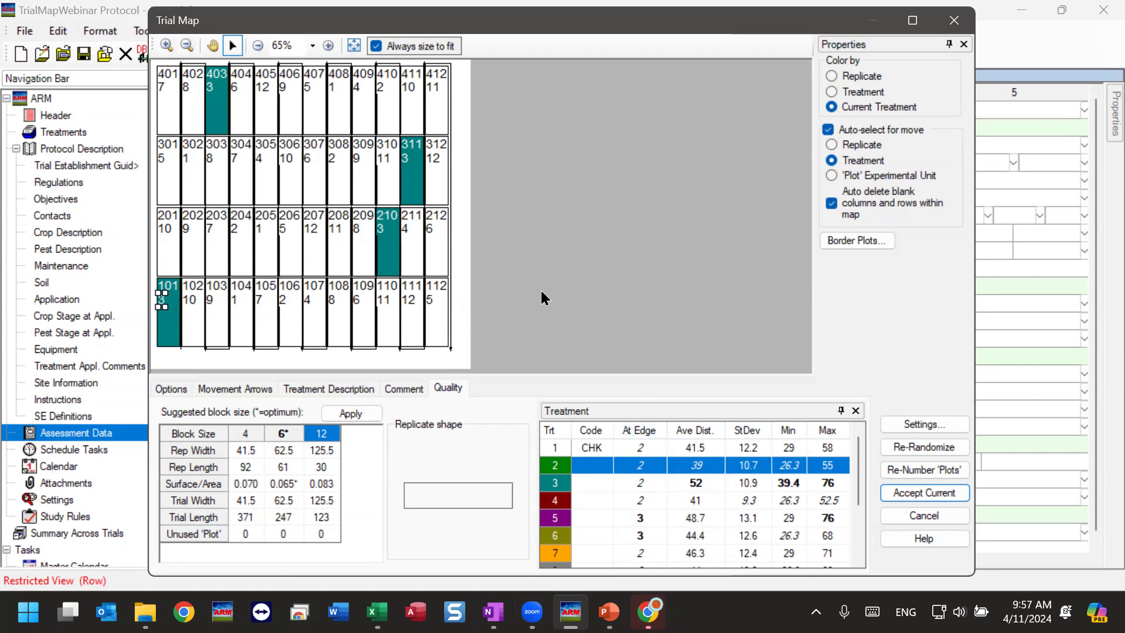
# Re-randomize the trial map with block size 12 and color its plots by treatment.
pyautogui.click(909, 447)
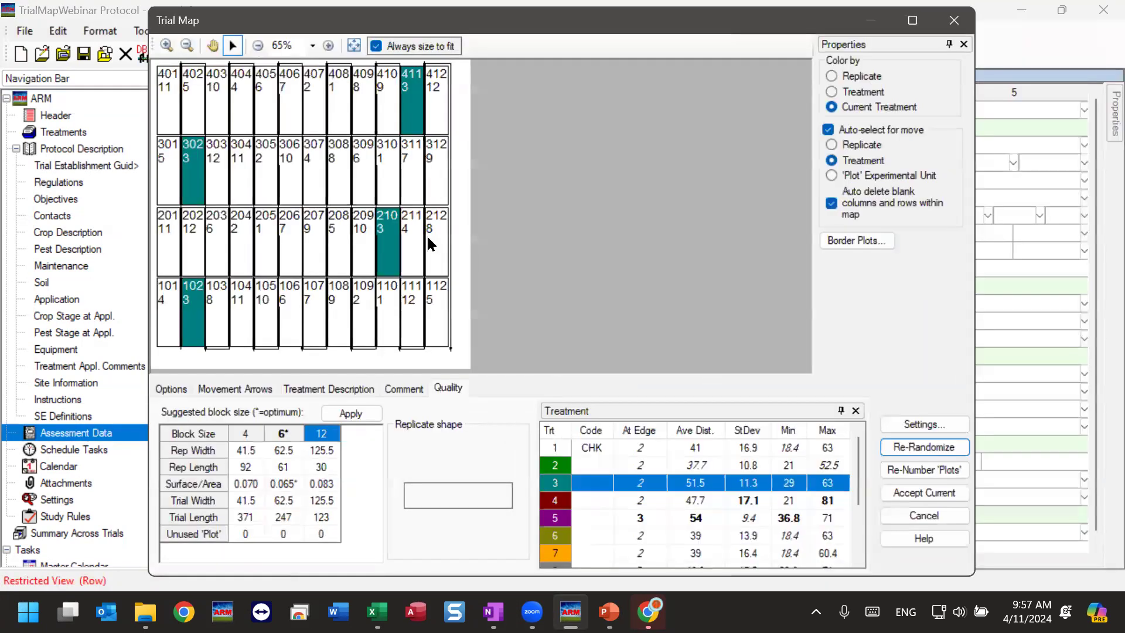
pyautogui.click(837, 91)
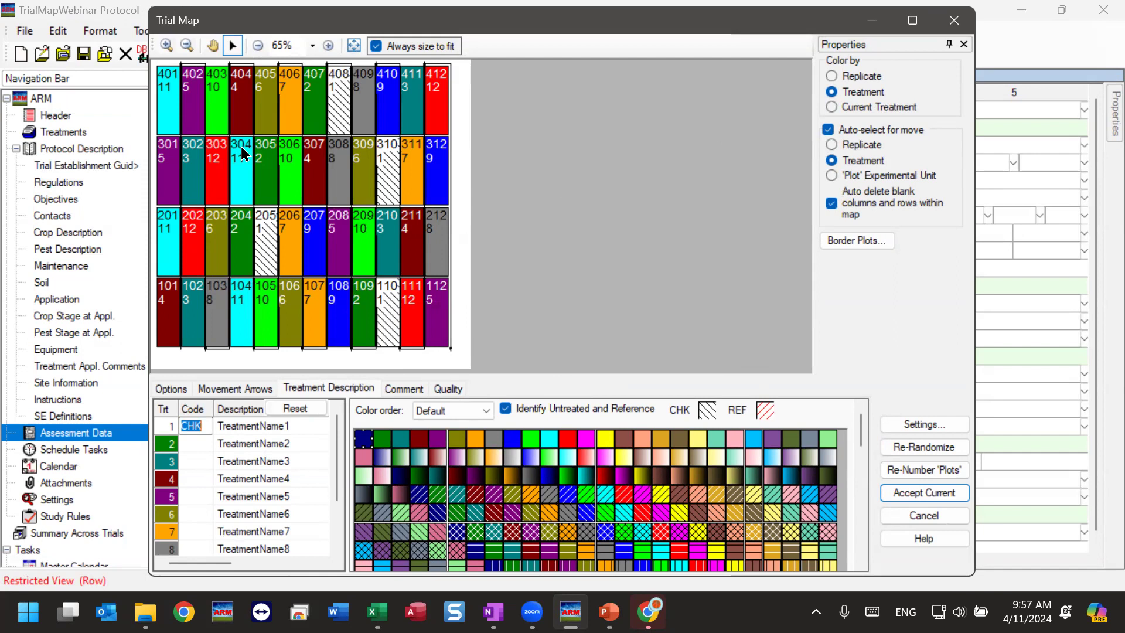
# Review the quality statistics of all treatments and their averages for the re-randomized 12-plot block layout.
pyautogui.click(452, 389)
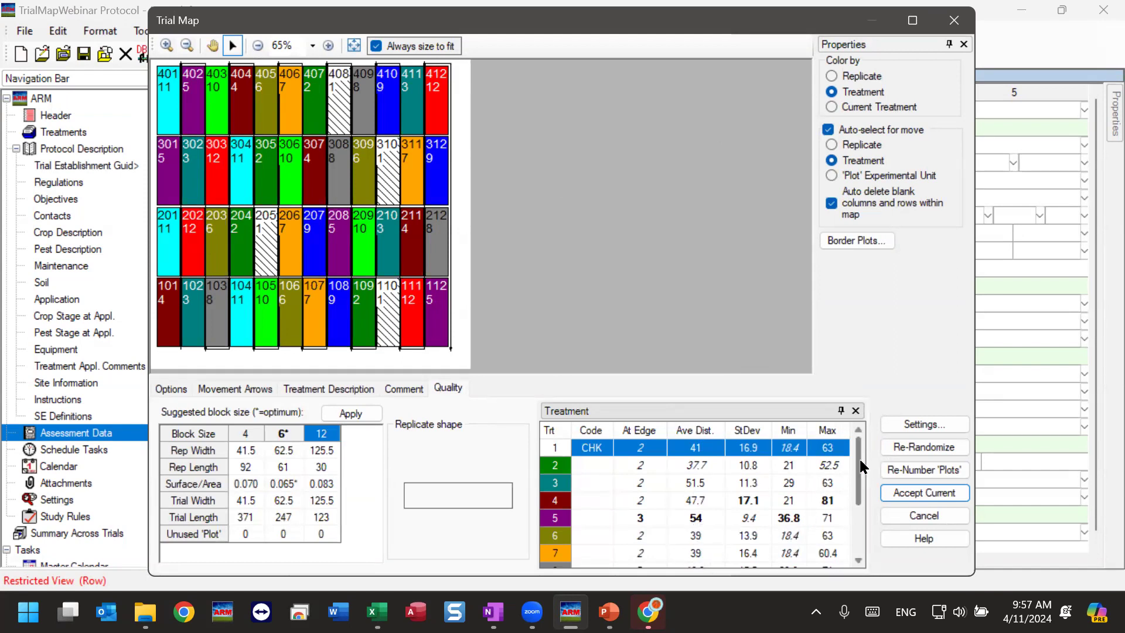
pyautogui.moveTo(859, 466); pyautogui.dragTo(854, 542)
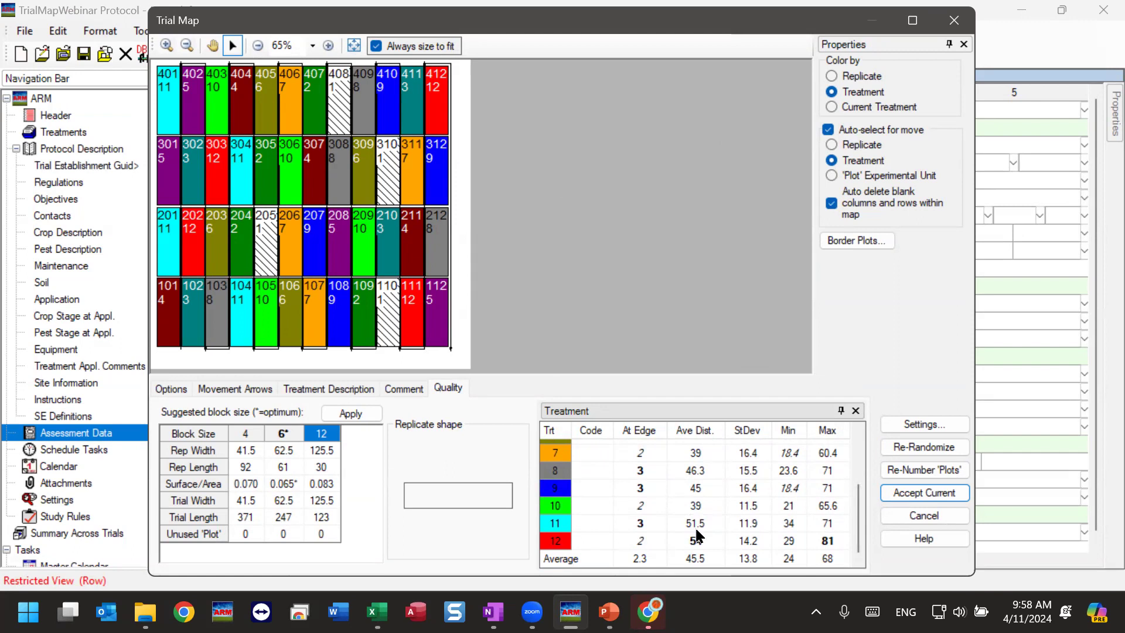
pyautogui.moveTo(852, 525); pyautogui.dragTo(879, 400)
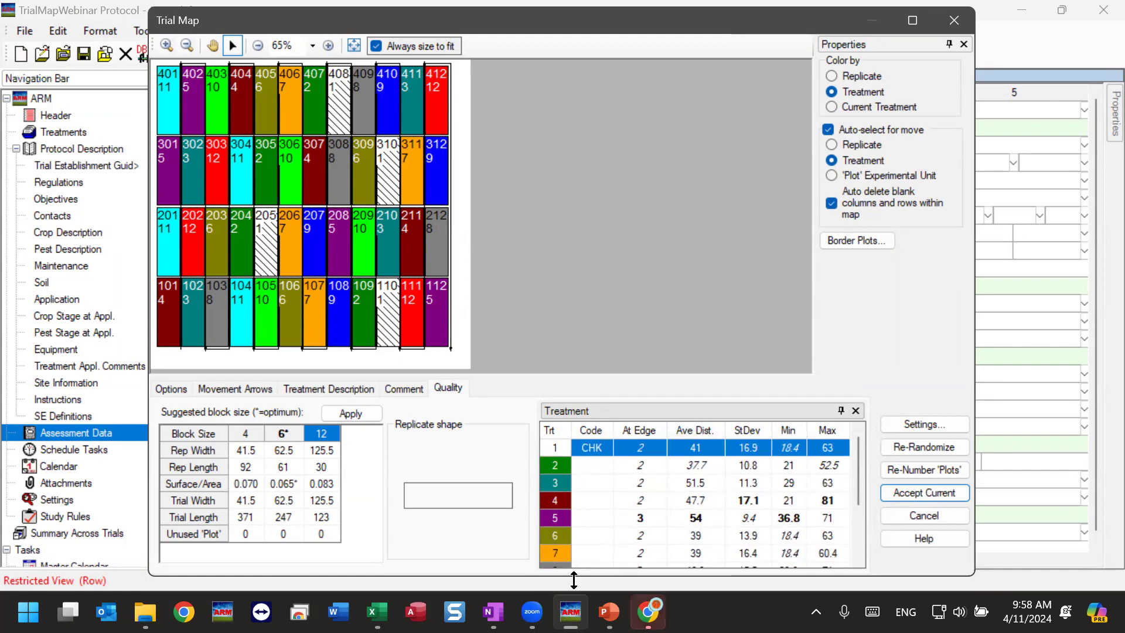
# Switch to the Trial Map.pptx presentation in PowerPoint and show slide 3 on treatment adjacency.
pyautogui.moveTo(609, 613)
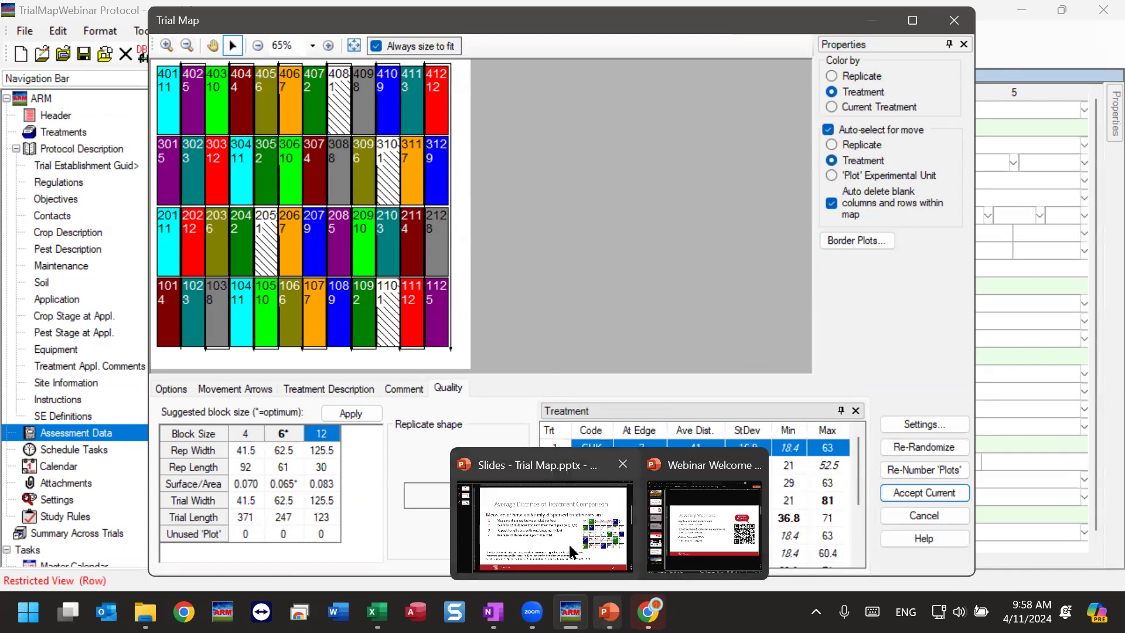
pyautogui.click(548, 490)
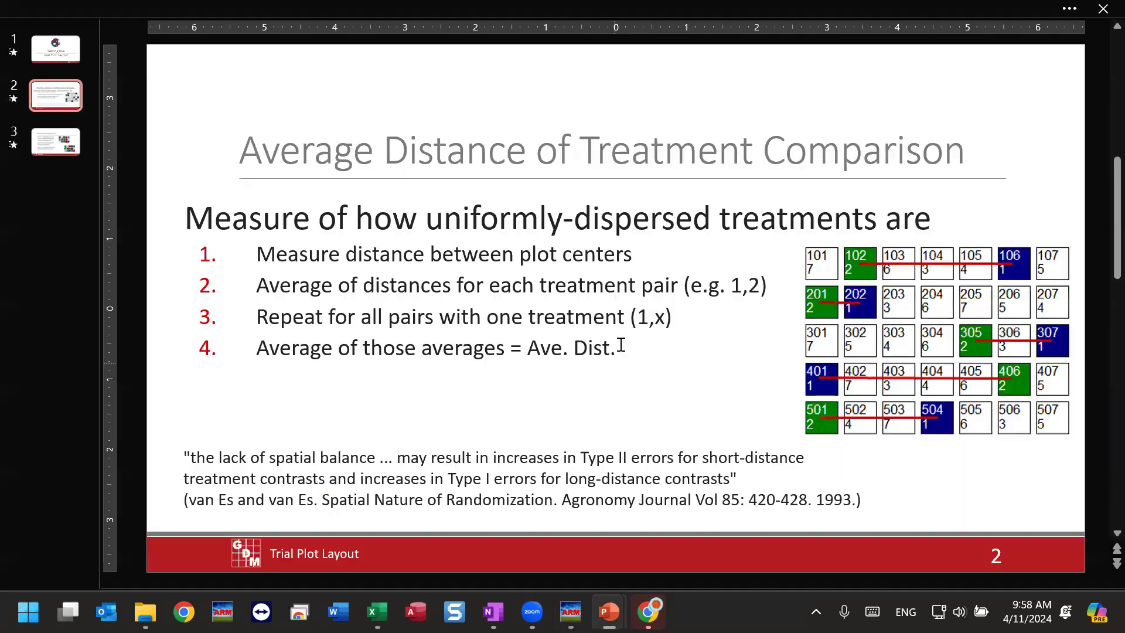
pyautogui.click(64, 150)
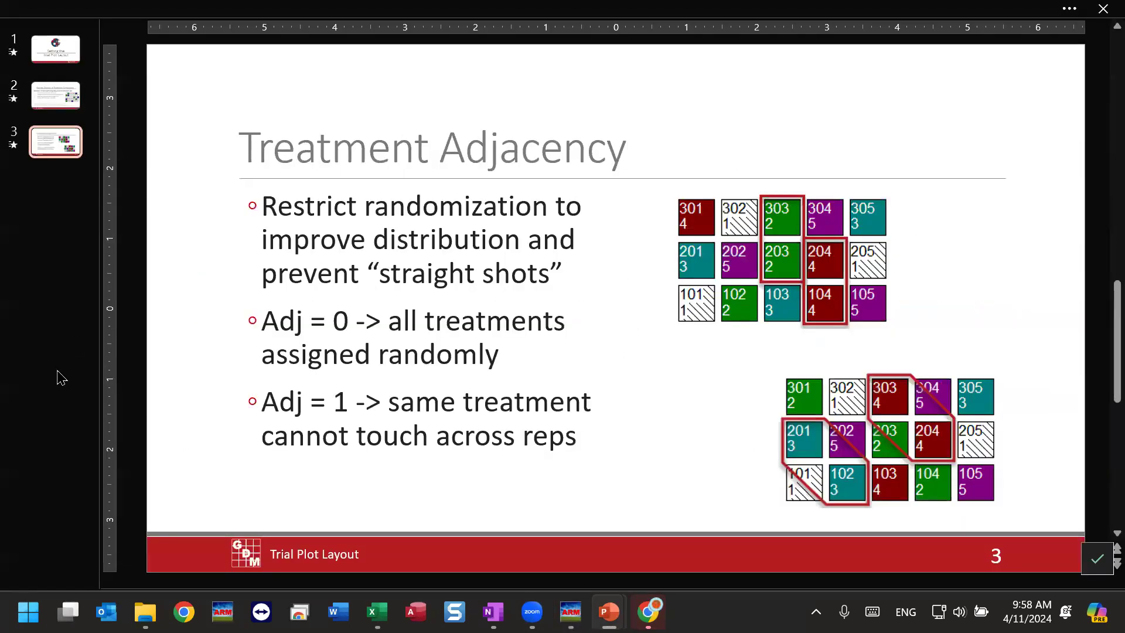